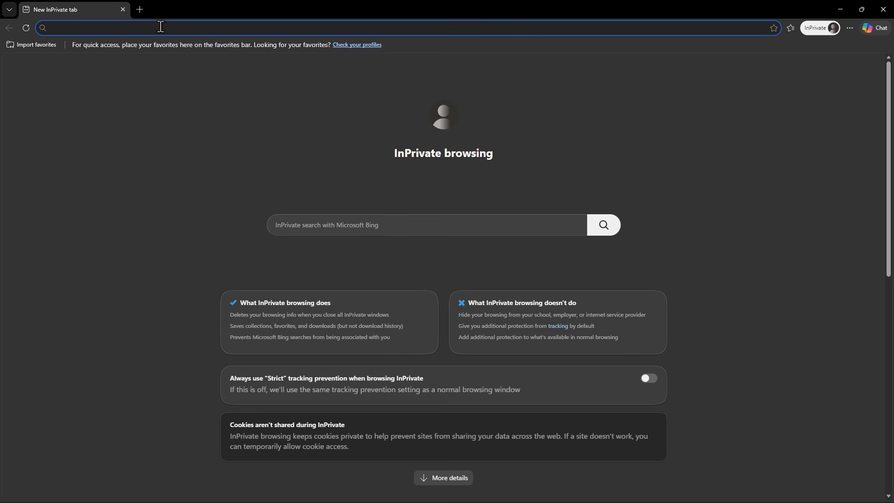
{"action": "type", "text": "youtub"}
{"action": "key", "text": "Return"}
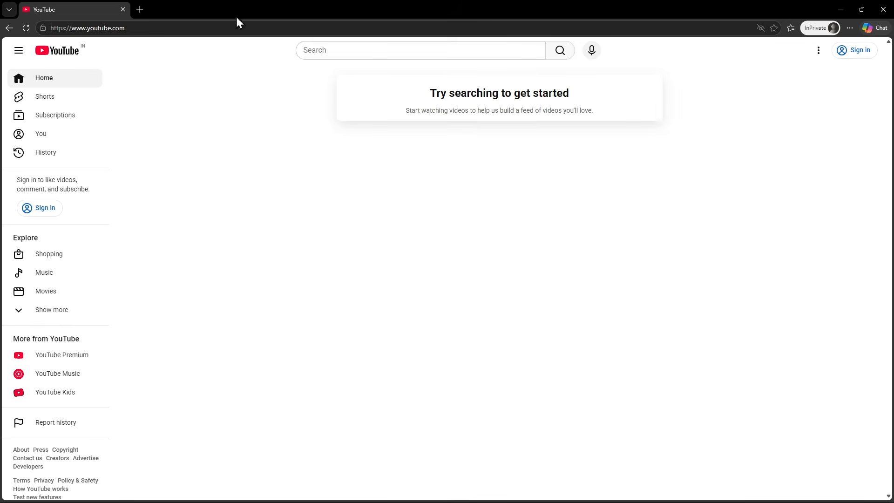
{"action": "left_click", "coordinate": [409, 50]}
{"action": "type", "text": "@dresolv"}
{"action": "key", "text": "Return"}
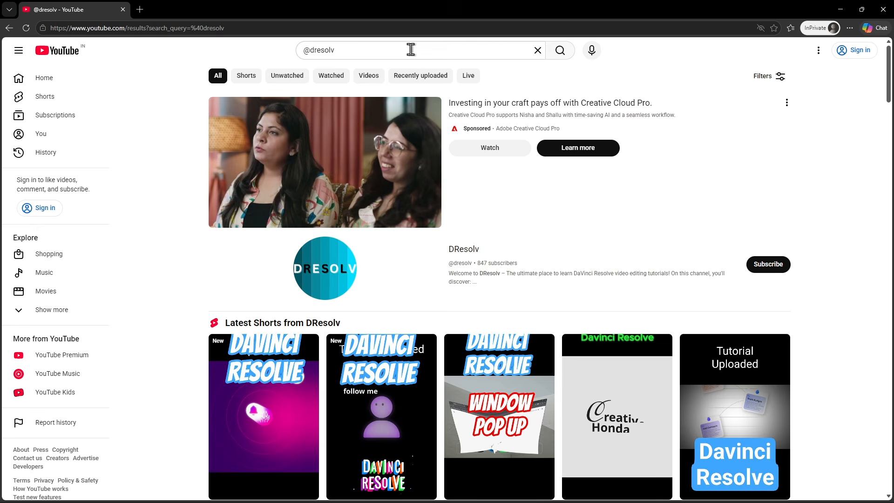
{"action": "left_click", "coordinate": [314, 280]}
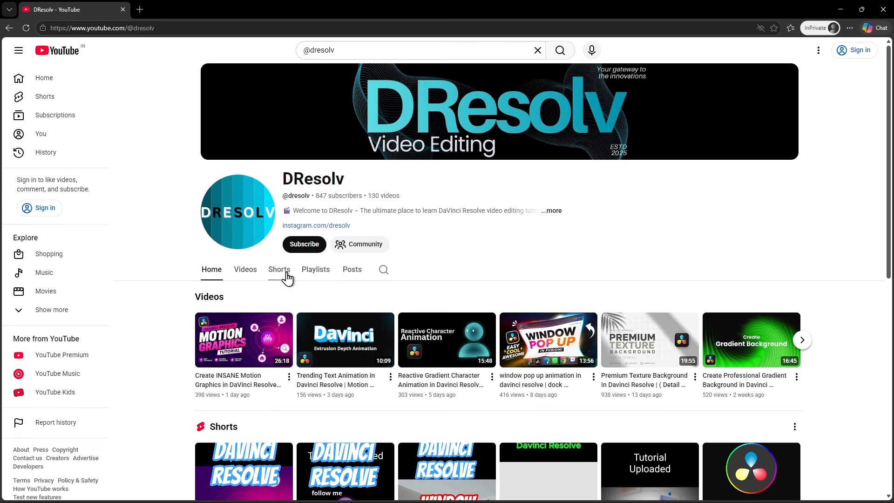
Open the channel's "Fusion beginners tutorial" playlist and look over its videos.
{"action": "left_click", "coordinate": [313, 277]}
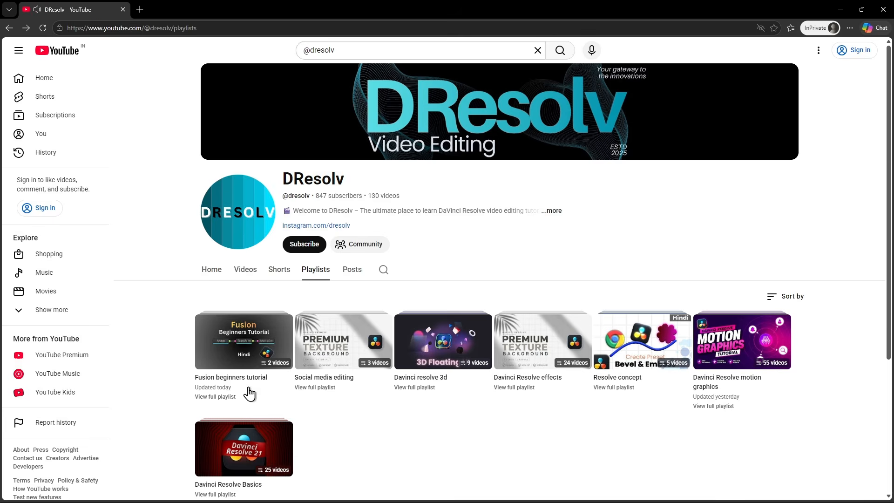
{"action": "left_click", "coordinate": [242, 355]}
{"action": "left_click", "coordinate": [335, 297]}
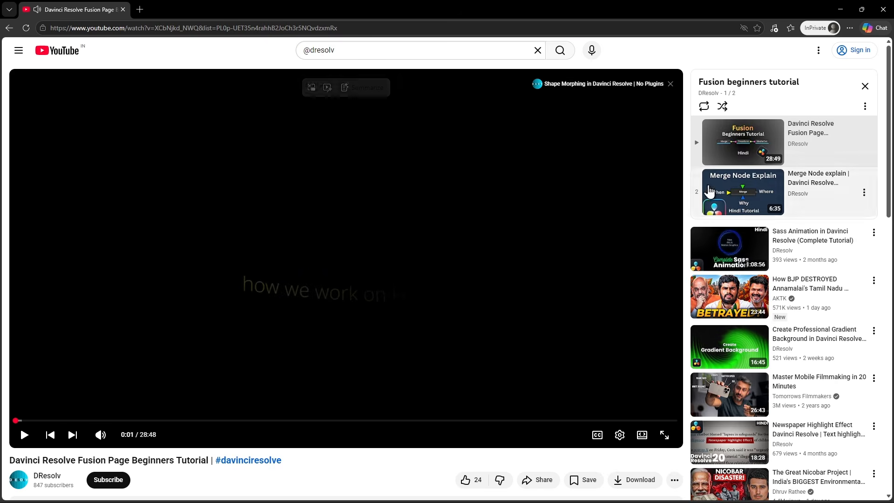
{"action": "scroll", "coordinate": [205, 375], "scroll_direction": "down", "scroll_amount": 6}
{"action": "scroll", "coordinate": [573, 225], "scroll_direction": "up", "scroll_amount": 6}
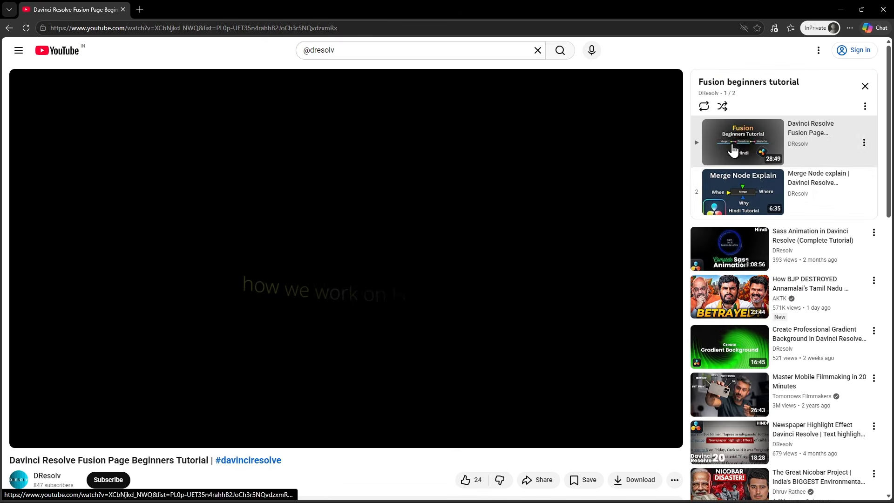
{"action": "left_click", "coordinate": [814, 198]}
{"action": "left_click", "coordinate": [805, 140]}
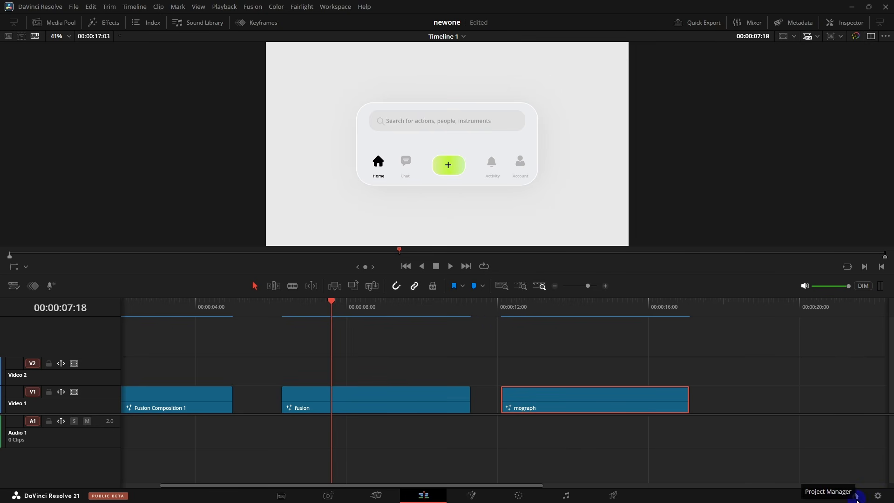
Switch to DaVinci Resolve and create a new project named "fusion basic".
{"action": "left_click", "coordinate": [855, 496]}
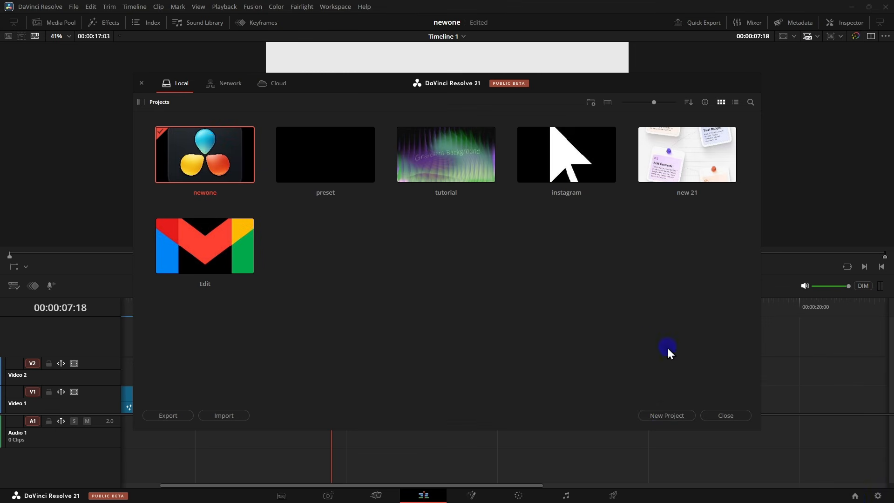
{"action": "left_click", "coordinate": [672, 416]}
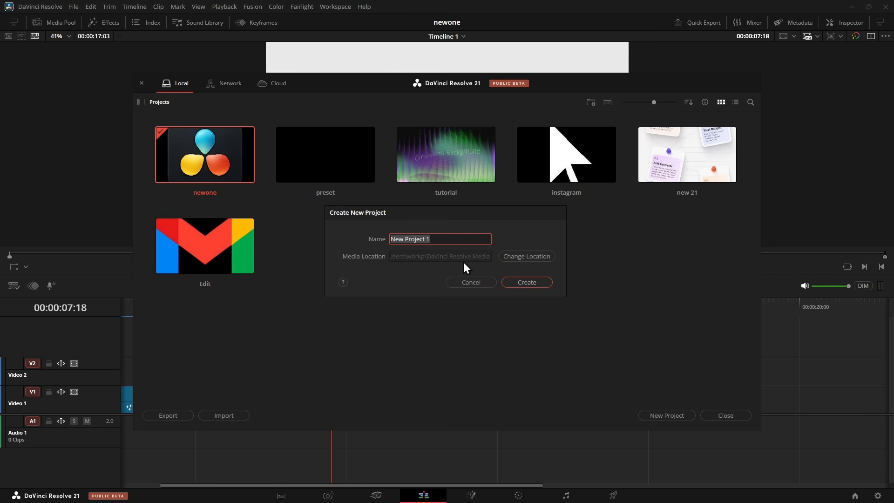
{"action": "type", "text": "fusion basic"}
{"action": "left_click", "coordinate": [534, 285]}
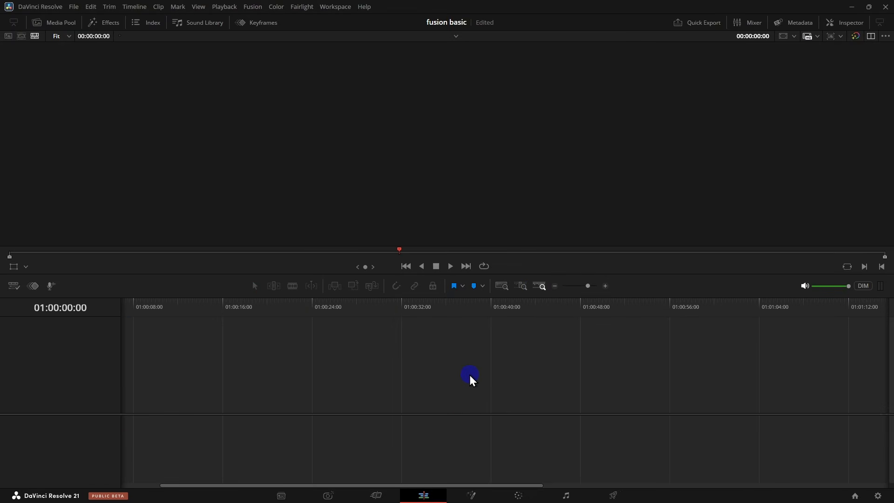
Show the media pool and set the project's timeline frame rate to 30 frames per second.
{"action": "left_click", "coordinate": [52, 23]}
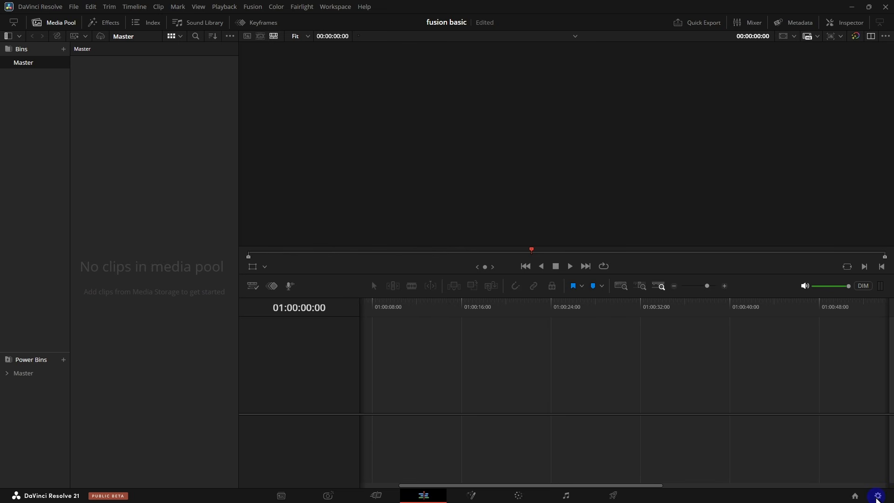
{"action": "left_click", "coordinate": [877, 496]}
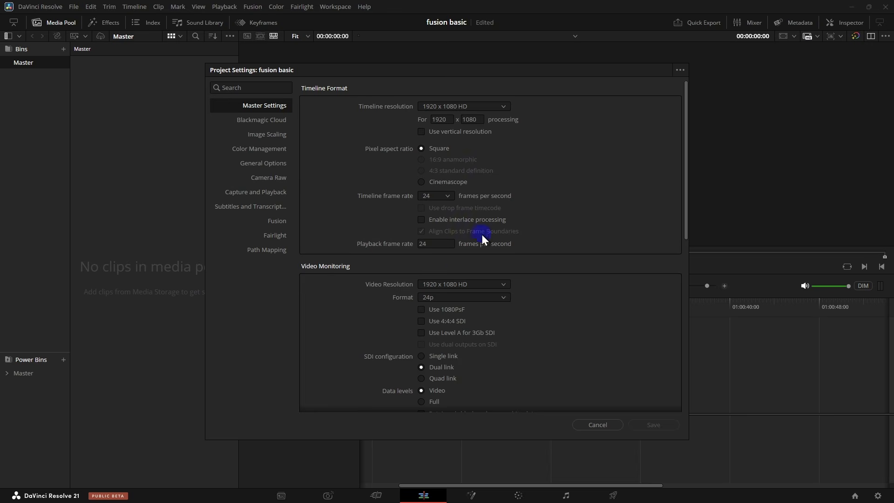
{"action": "left_click", "coordinate": [446, 196]}
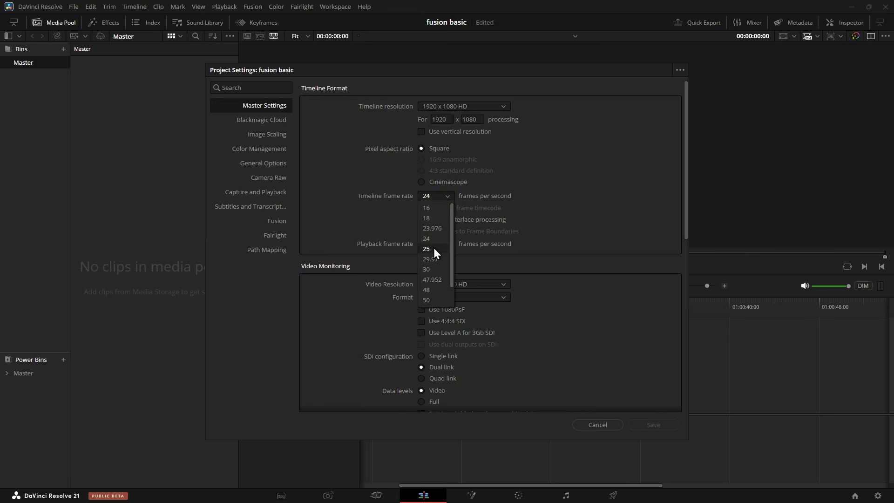
{"action": "left_click", "coordinate": [432, 269]}
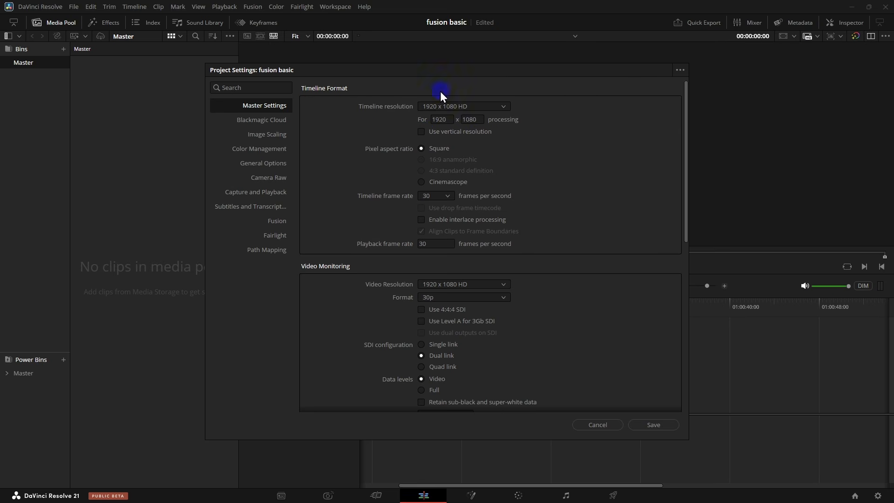
{"action": "left_click", "coordinate": [651, 424]}
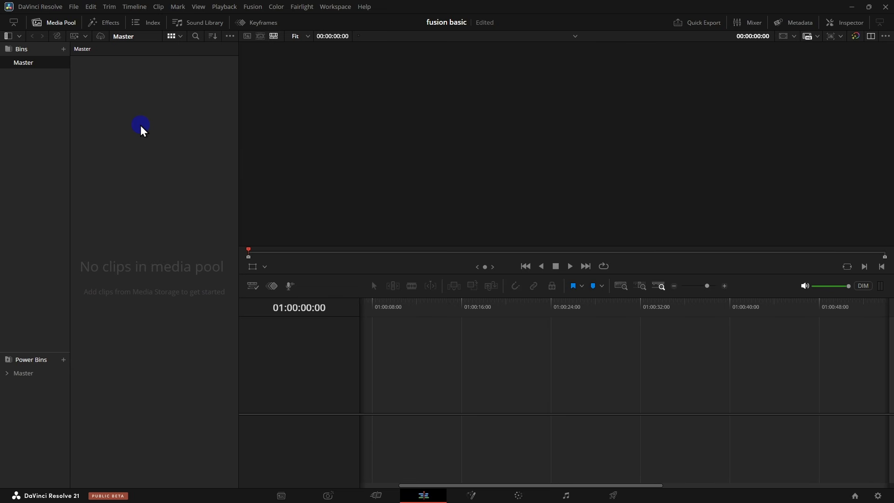
Import the images chat.png, home.png, notification.png, search.png and user (1).png into the Master bin.
{"action": "right_click", "coordinate": [142, 125]}
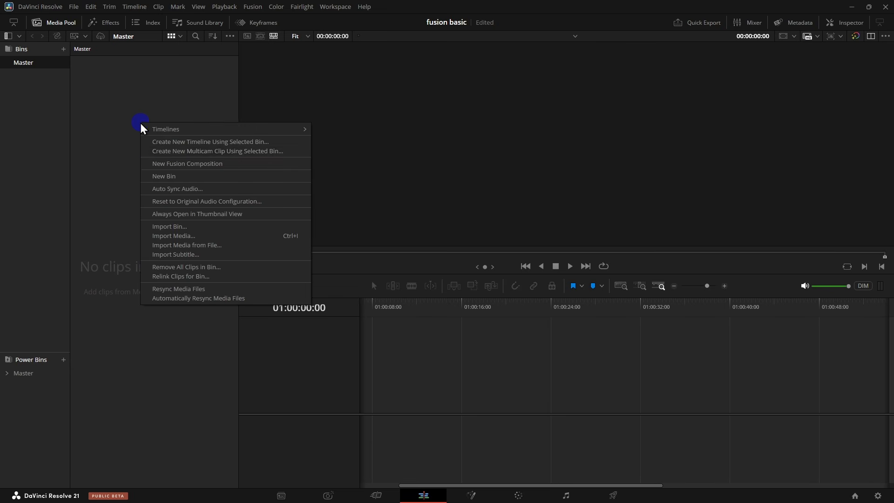
{"action": "left_click", "coordinate": [185, 236]}
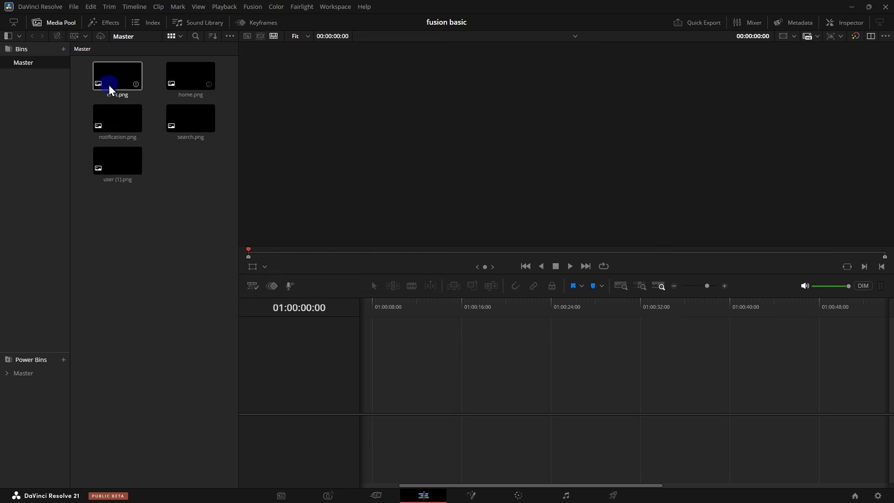
{"action": "left_click", "coordinate": [179, 205]}
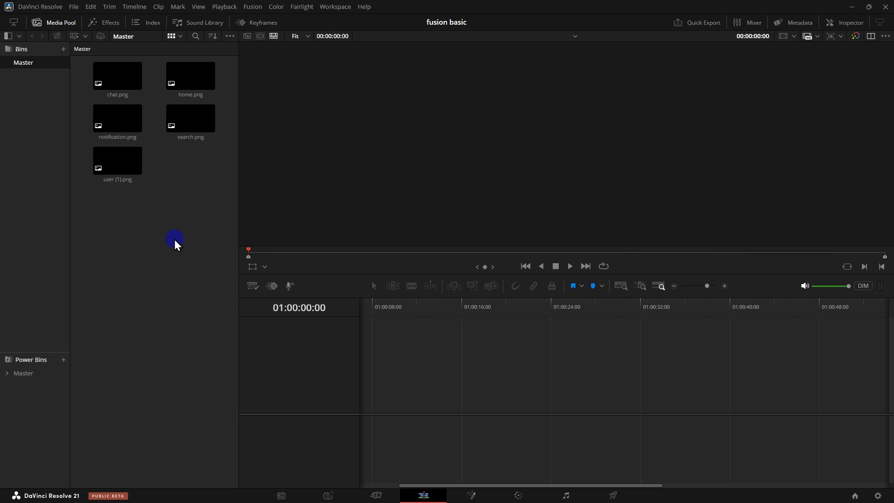
Create a 5-second, 30 fps Fusion composition named "design" in the Master bin.
{"action": "right_click", "coordinate": [138, 223]}
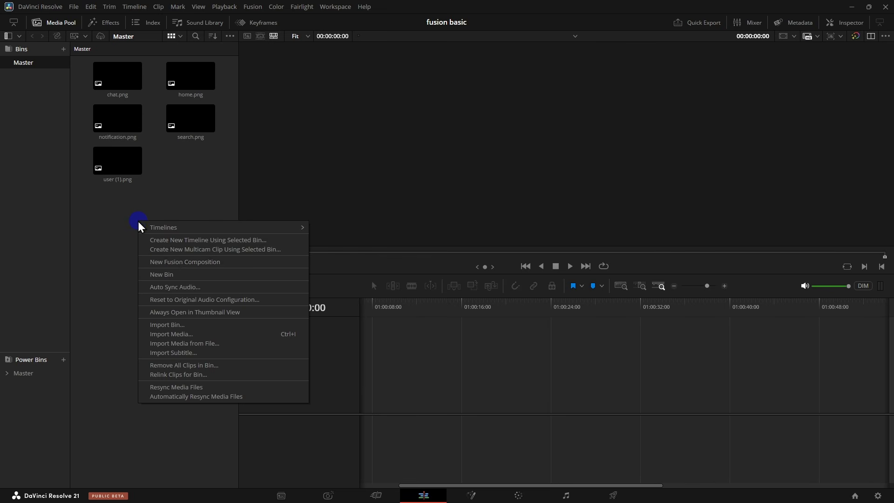
{"action": "left_click", "coordinate": [186, 262]}
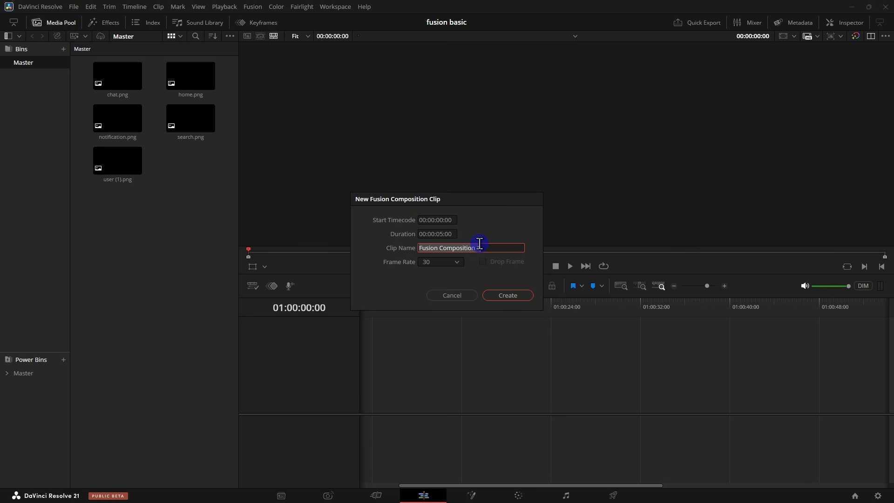
{"action": "type", "text": "design"}
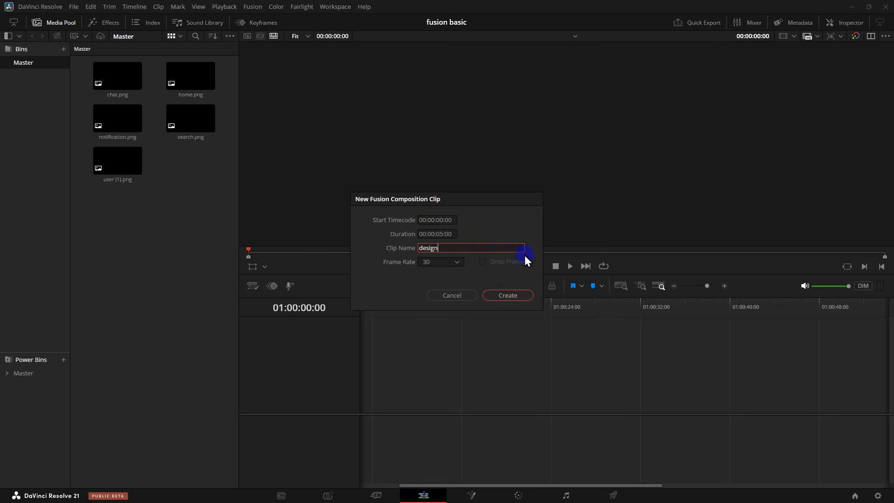
{"action": "left_click", "coordinate": [507, 295]}
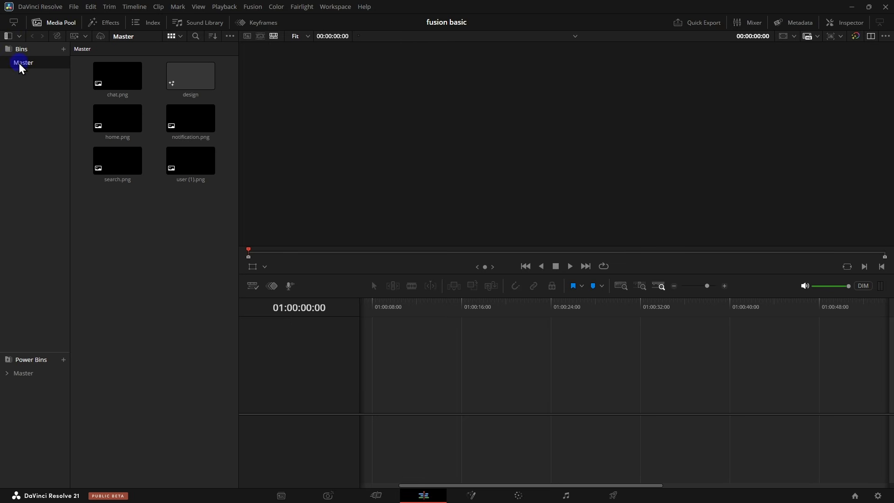
Place the design composition at the start of a new timeline and hide the media pool.
{"action": "left_click", "coordinate": [13, 23]}
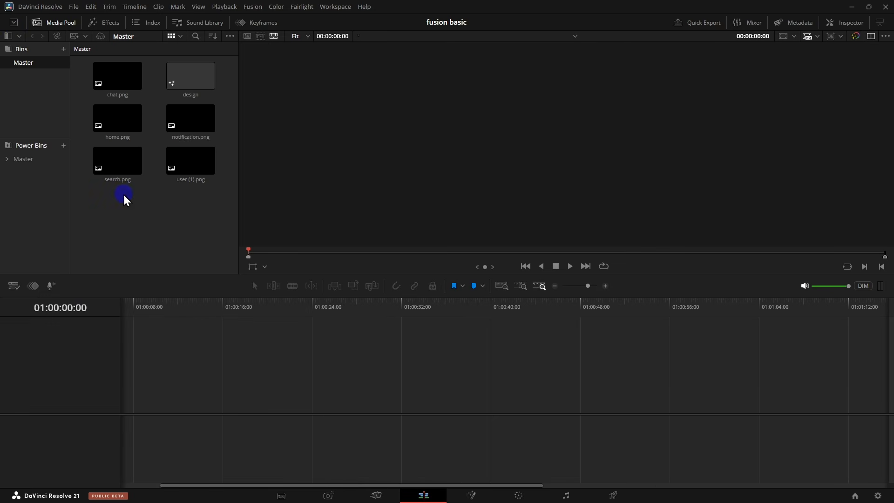
{"action": "left_click", "coordinate": [14, 22]}
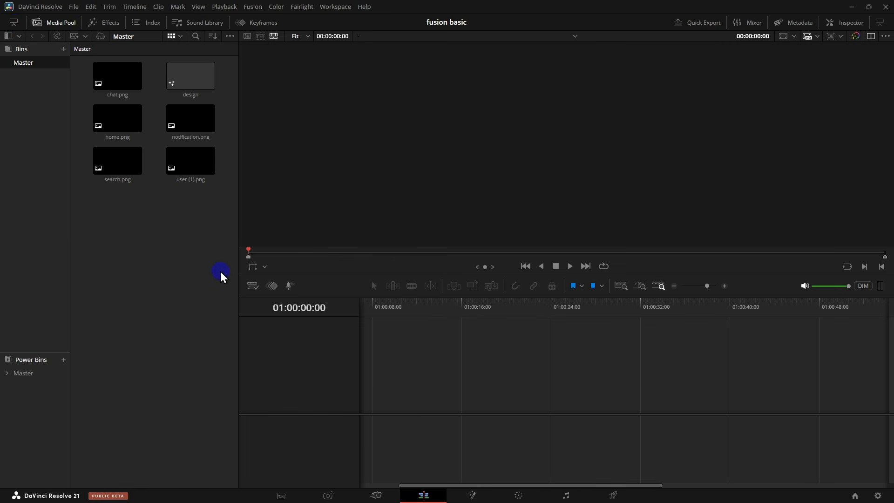
{"action": "left_click", "coordinate": [185, 85]}
{"action": "left_click_drag", "start_coordinate": [185, 85], "coordinate": [375, 373]}
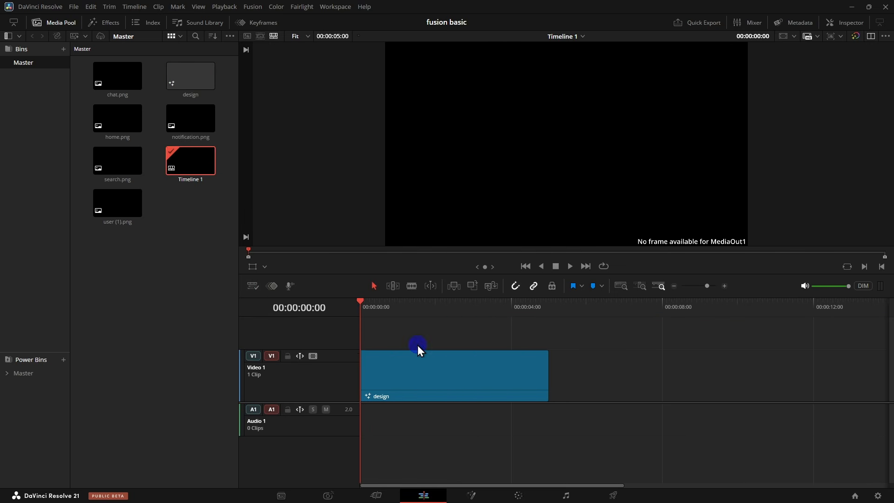
{"action": "left_click", "coordinate": [66, 28]}
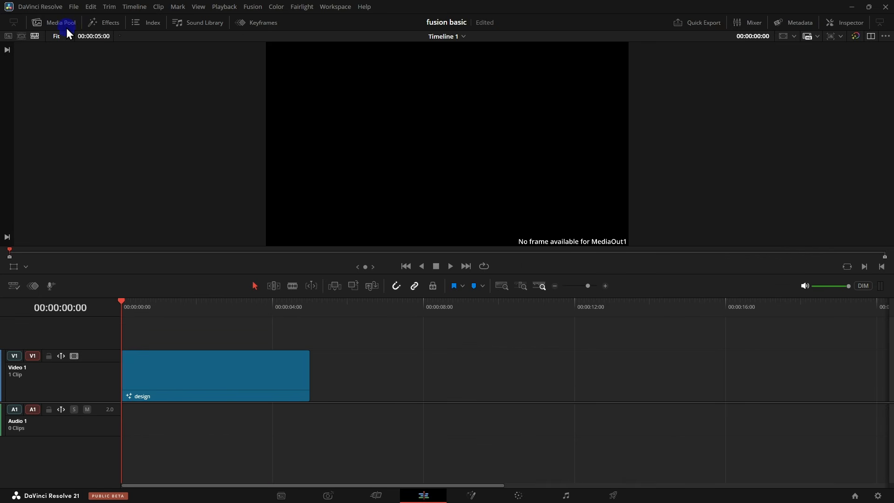
Move the playhead to about 00:00:02:09 and open the design clip in the Fusion page.
{"action": "left_click_drag", "start_coordinate": [177, 312], "coordinate": [228, 351]}
{"action": "right_click", "coordinate": [222, 373]}
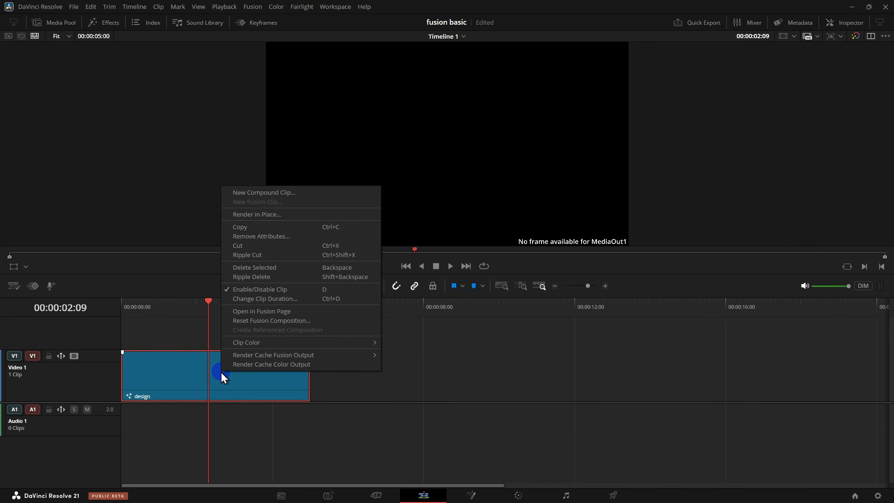
{"action": "left_click", "coordinate": [287, 312]}
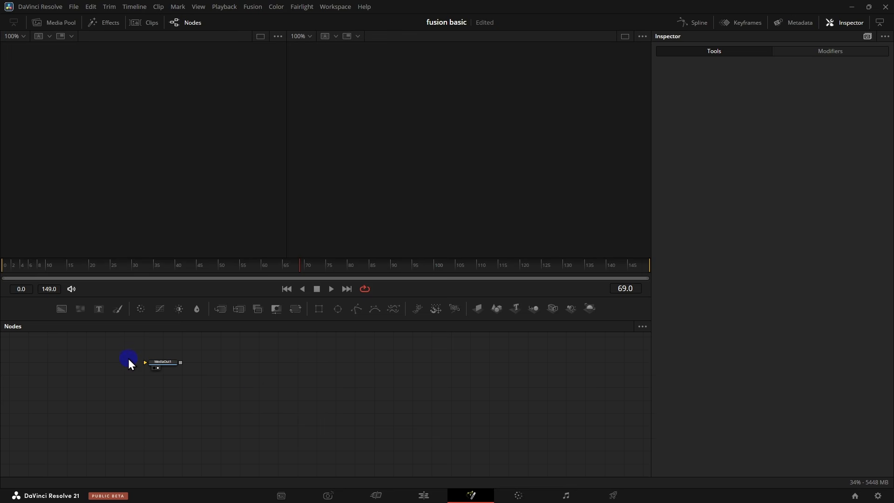
Enlarge the node editor area and hide the page navigation bar.
{"action": "left_click_drag", "start_coordinate": [429, 297], "coordinate": [436, 272]}
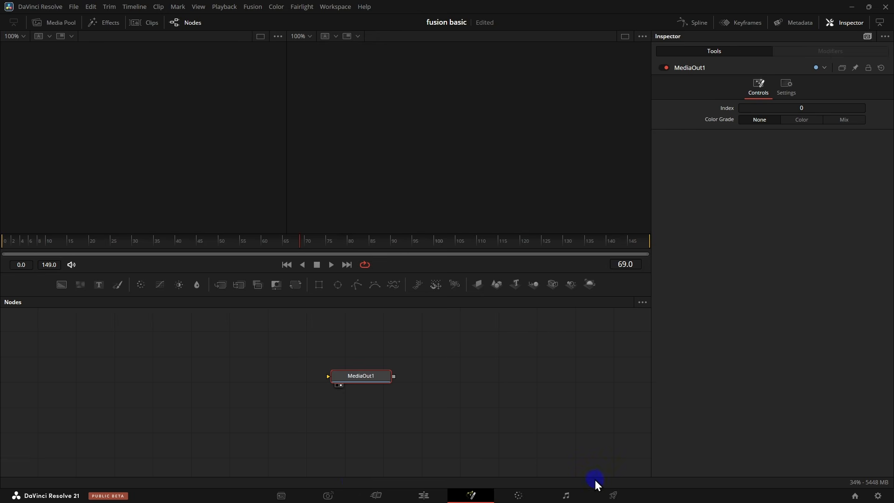
{"action": "right_click", "coordinate": [641, 495]}
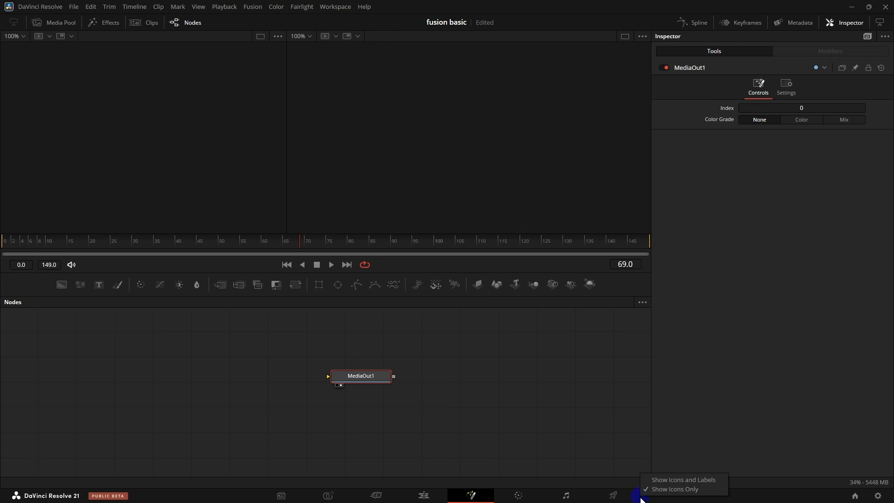
{"action": "left_click", "coordinate": [584, 449]}
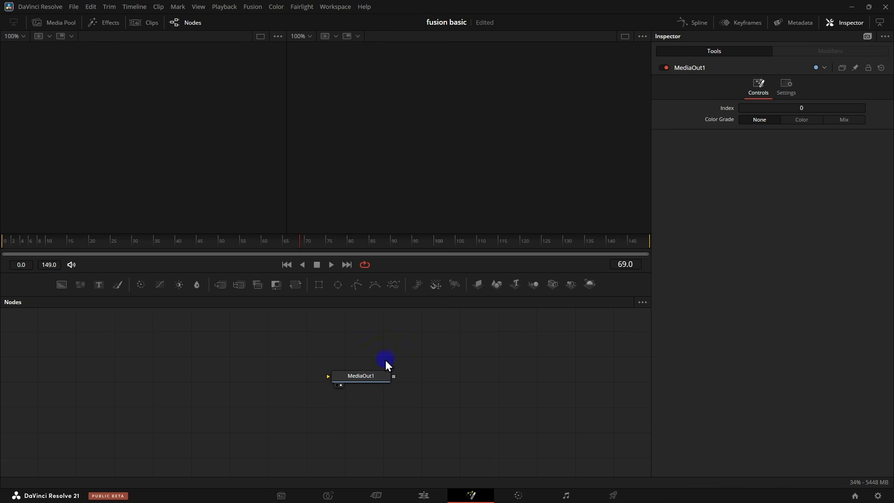
{"action": "left_click", "coordinate": [336, 8]}
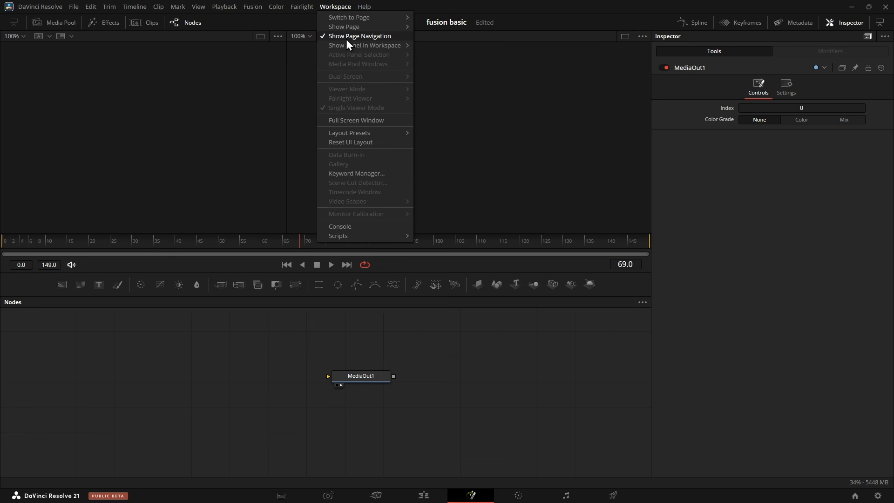
{"action": "left_click", "coordinate": [346, 37]}
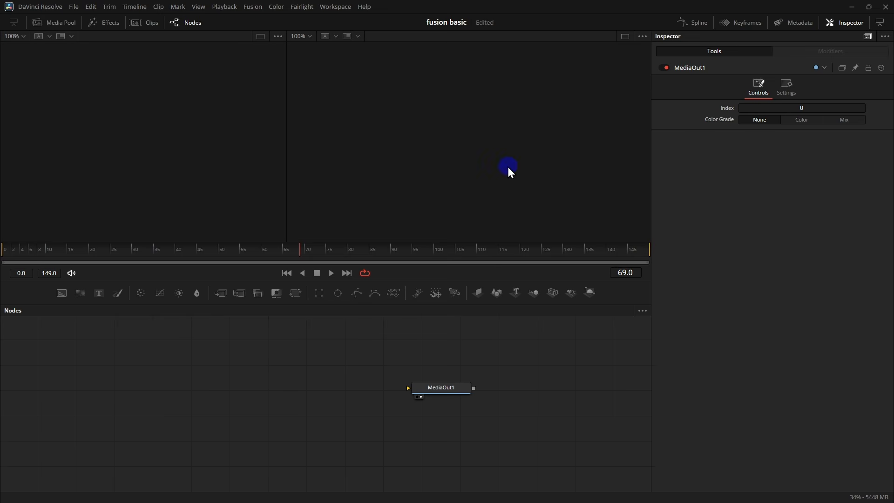
Add a Background node to the composition, placed unconnected to the left of MediaOut1.
{"action": "left_click", "coordinate": [61, 296]}
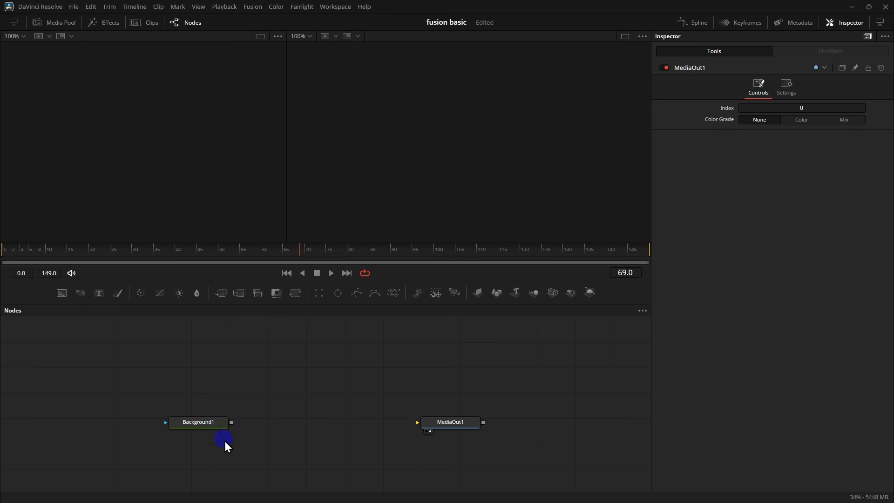
{"action": "left_click_drag", "start_coordinate": [214, 390], "coordinate": [264, 468]}
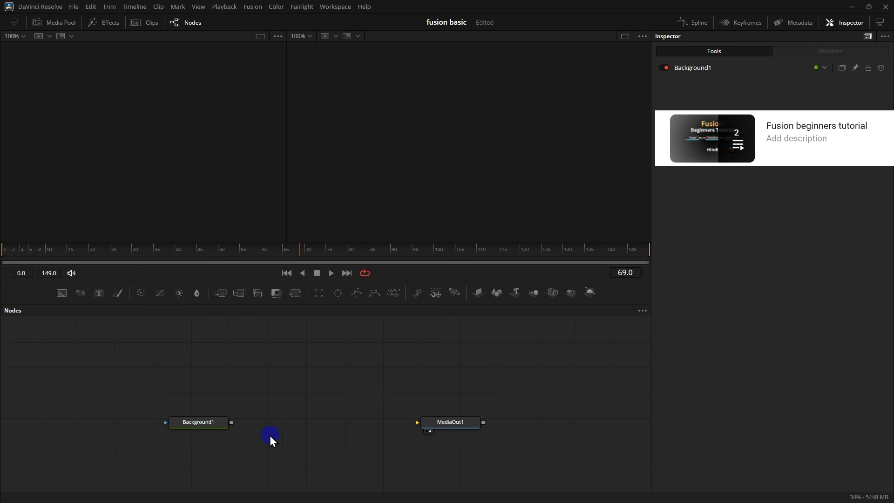
Connect the Background1 node's output to MediaOut1 and display Background1 in the first viewer.
{"action": "left_click_drag", "start_coordinate": [232, 422], "coordinate": [462, 426]}
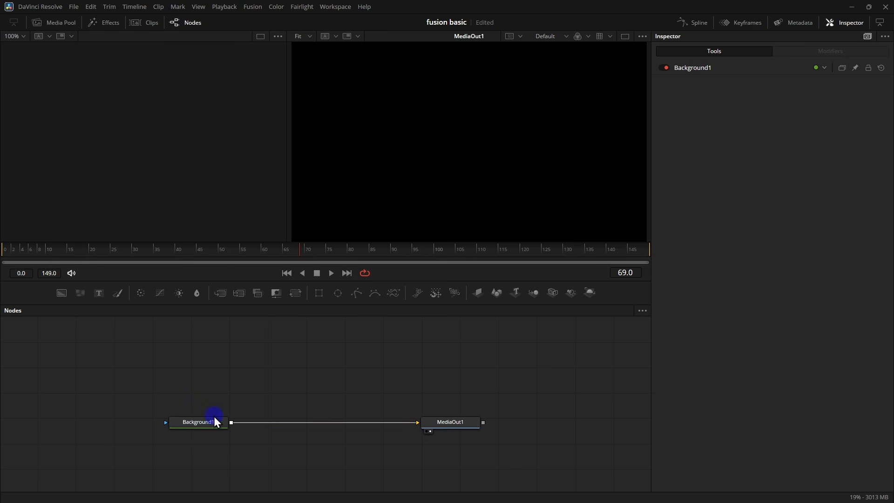
{"action": "left_click_drag", "start_coordinate": [202, 426], "coordinate": [80, 298]}
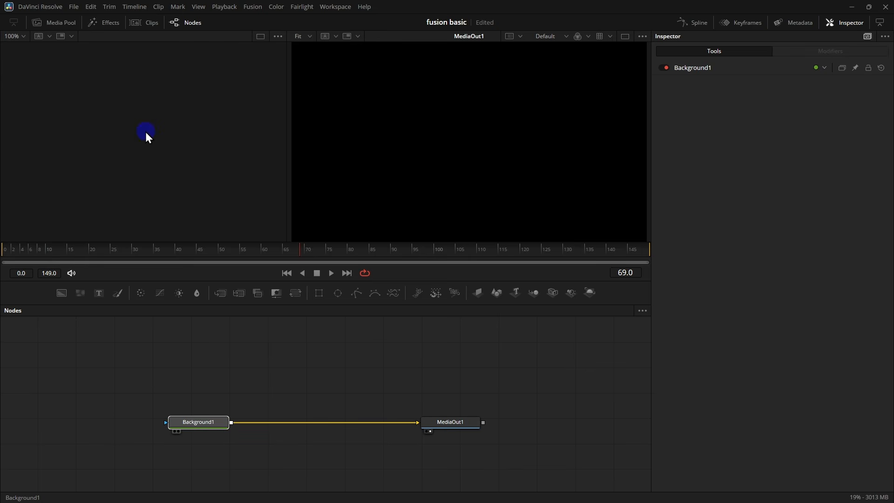
{"action": "left_click_drag", "start_coordinate": [201, 173], "coordinate": [193, 293]}
{"action": "left_click_drag", "start_coordinate": [142, 129], "coordinate": [143, 129]}
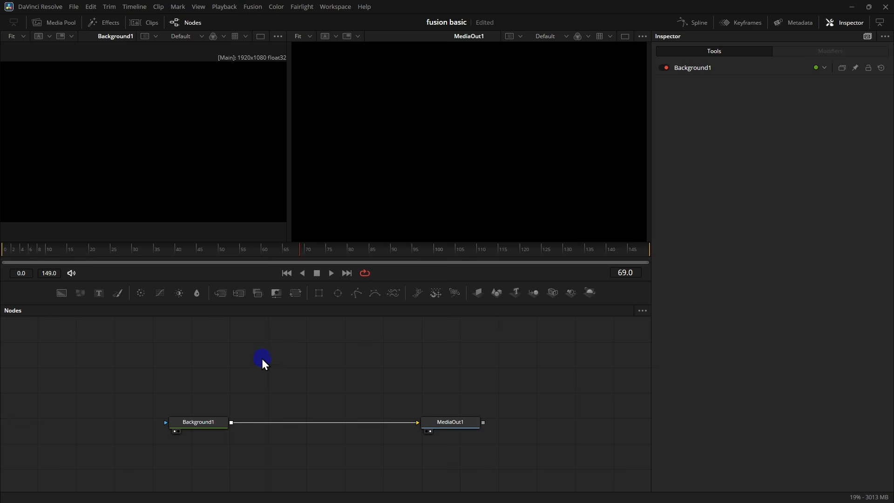
Import the reference image Screenshot 2026-05-08 000845.png, add it unconnected to the node graph, and hide the media pool.
{"action": "left_click", "coordinate": [63, 21]}
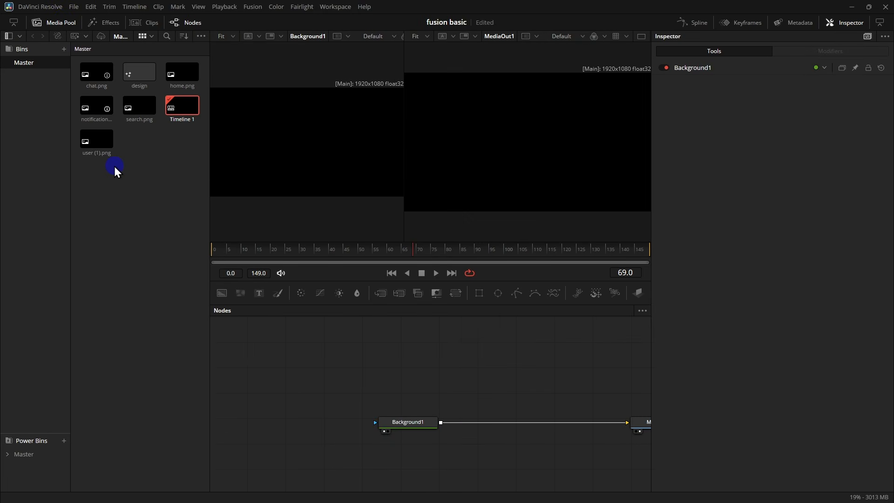
{"action": "right_click", "coordinate": [117, 221]}
{"action": "mouse_move", "coordinate": [122, 222]}
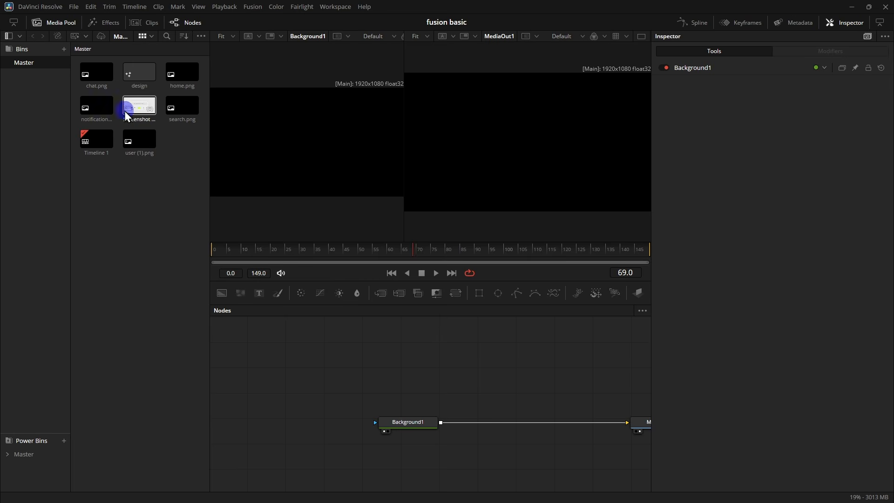
{"action": "left_click_drag", "start_coordinate": [142, 114], "coordinate": [321, 359]}
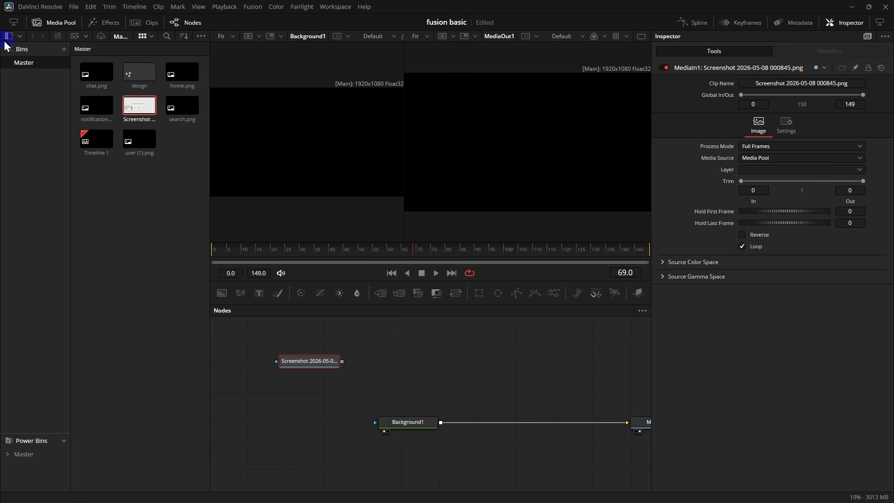
{"action": "left_click", "coordinate": [50, 23]}
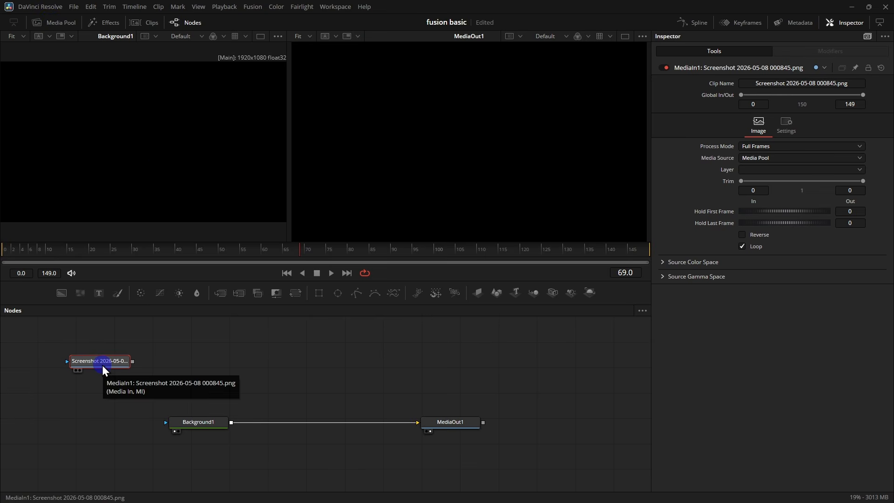
Display the screenshot node in the first viewer and scale its image to fit.
{"action": "left_click_drag", "start_coordinate": [102, 365], "coordinate": [116, 227]}
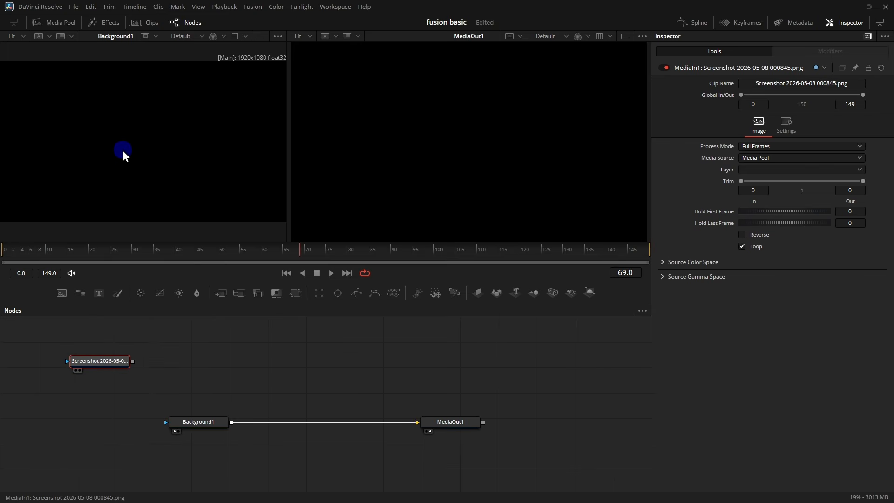
{"action": "left_click_drag", "start_coordinate": [123, 152], "coordinate": [123, 151]}
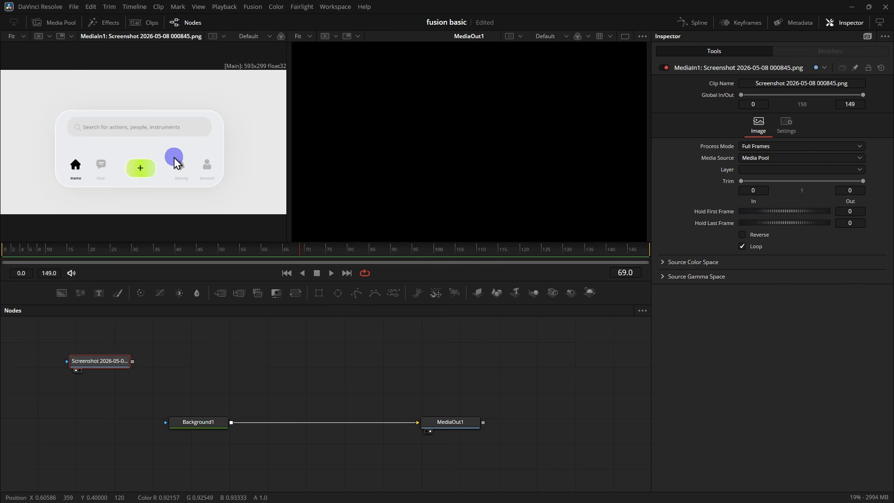
{"action": "scroll", "coordinate": [175, 162], "scroll_direction": "up", "scroll_amount": 3}
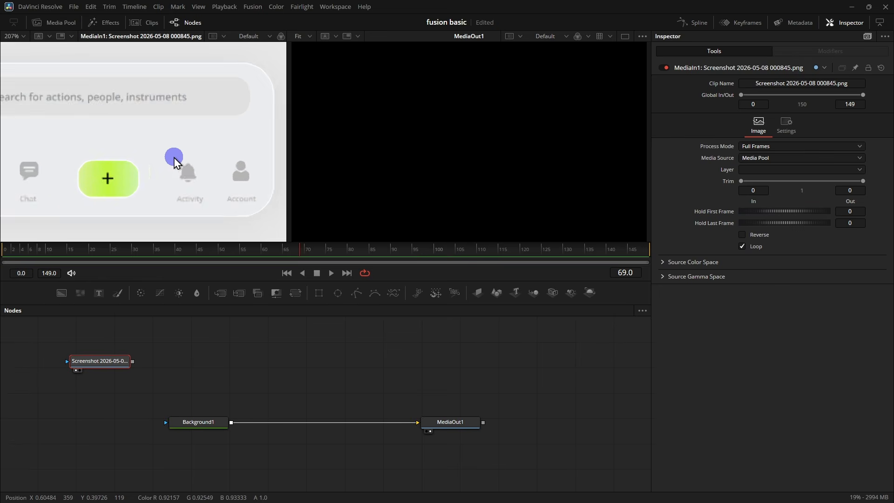
{"action": "scroll", "coordinate": [175, 162], "scroll_direction": "down", "scroll_amount": 6}
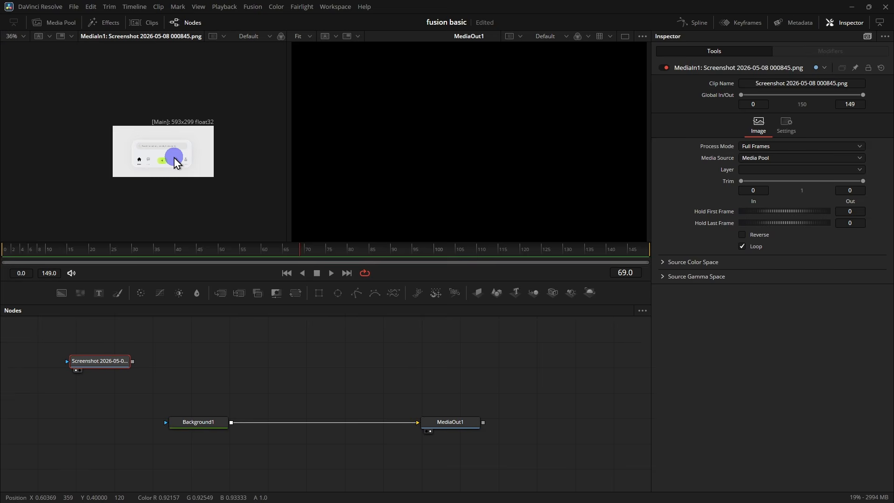
{"action": "scroll", "coordinate": [175, 162], "scroll_direction": "up", "scroll_amount": 4}
{"action": "scroll", "coordinate": [174, 162], "scroll_direction": "down", "scroll_amount": 2}
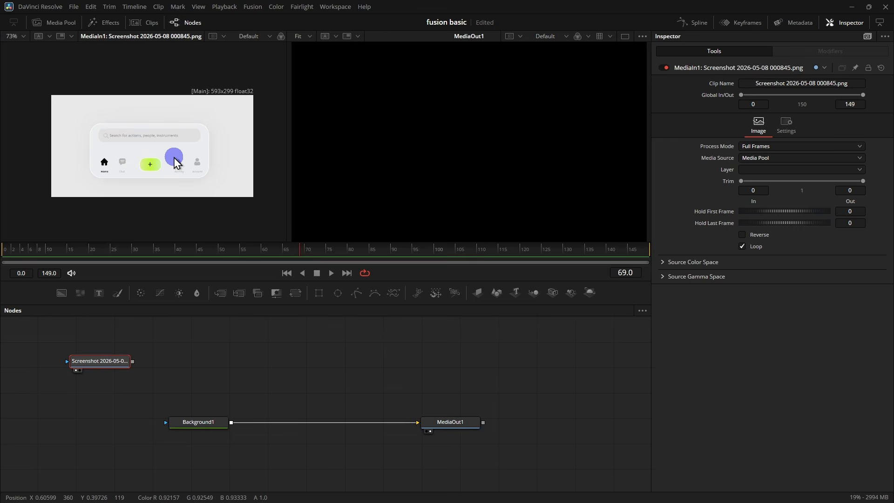
{"action": "scroll", "coordinate": [175, 162], "scroll_direction": "up", "scroll_amount": 4}
{"action": "scroll", "coordinate": [175, 162], "scroll_direction": "down", "scroll_amount": 7}
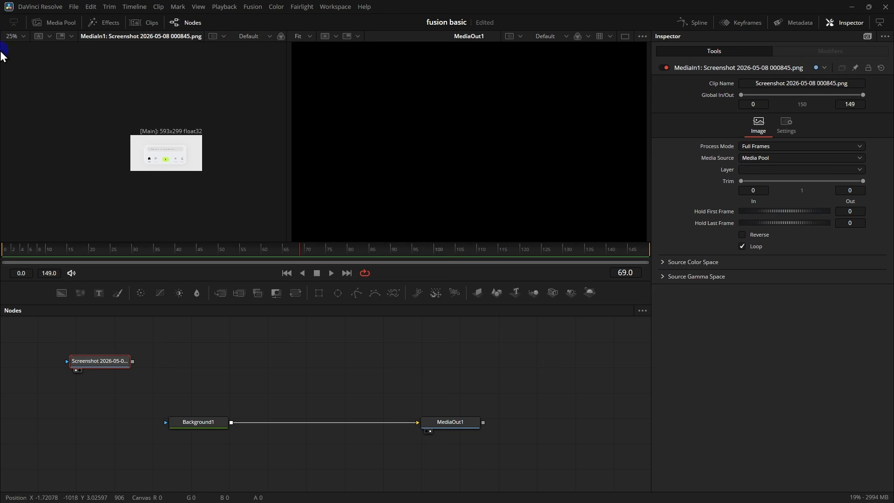
{"action": "left_click", "coordinate": [21, 37]}
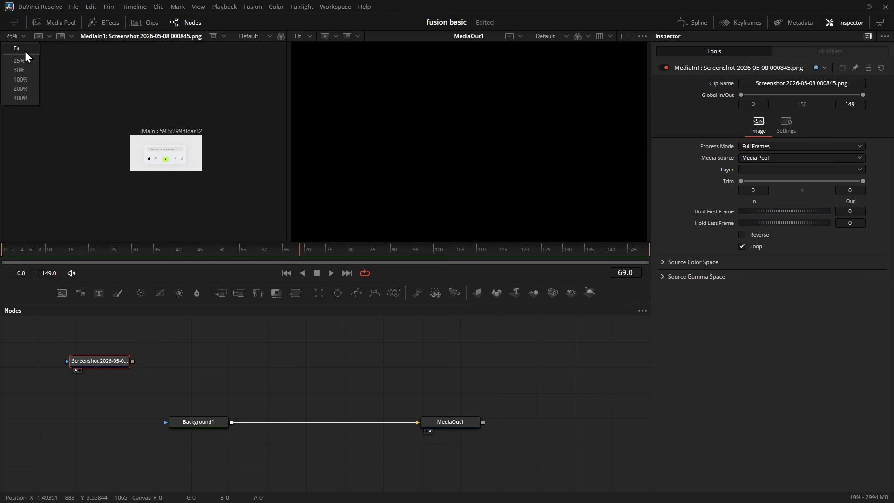
{"action": "left_click", "coordinate": [24, 51]}
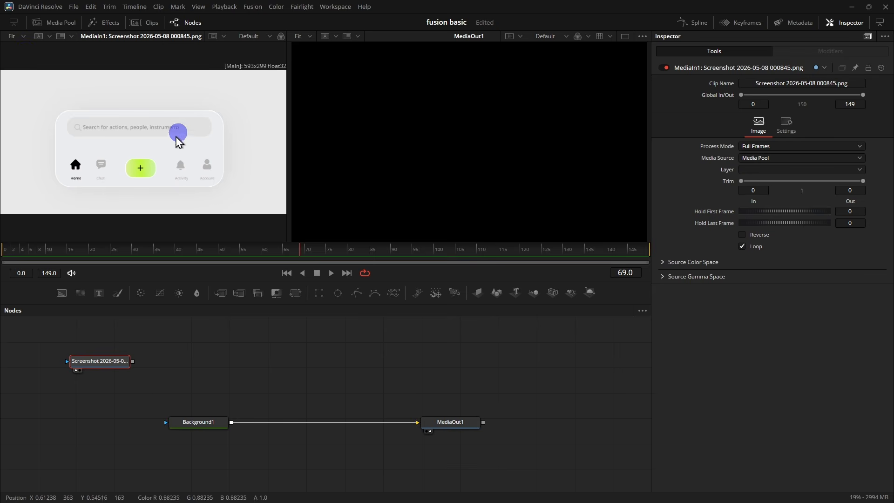
Enlarge the reference screenshot to about 146% in its viewer and bring the whole search and navigation card into view.
{"action": "left_click", "coordinate": [311, 39]}
{"action": "left_click", "coordinate": [210, 140]}
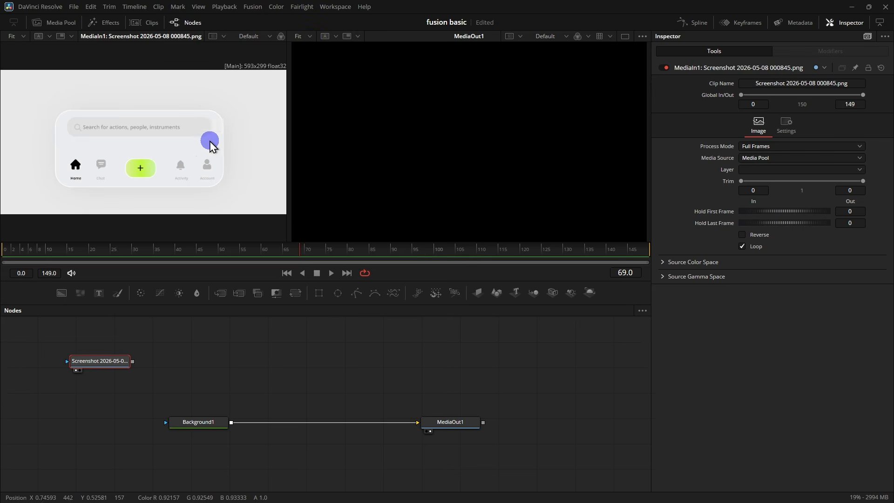
{"action": "scroll", "coordinate": [194, 146], "scroll_direction": "up", "scroll_amount": 3}
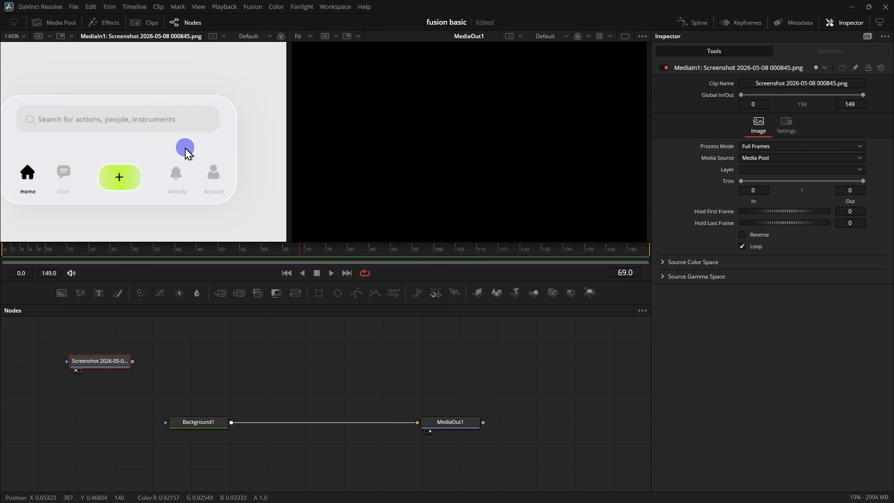
{"action": "left_click_drag", "start_coordinate": [116, 145], "coordinate": [148, 150]}
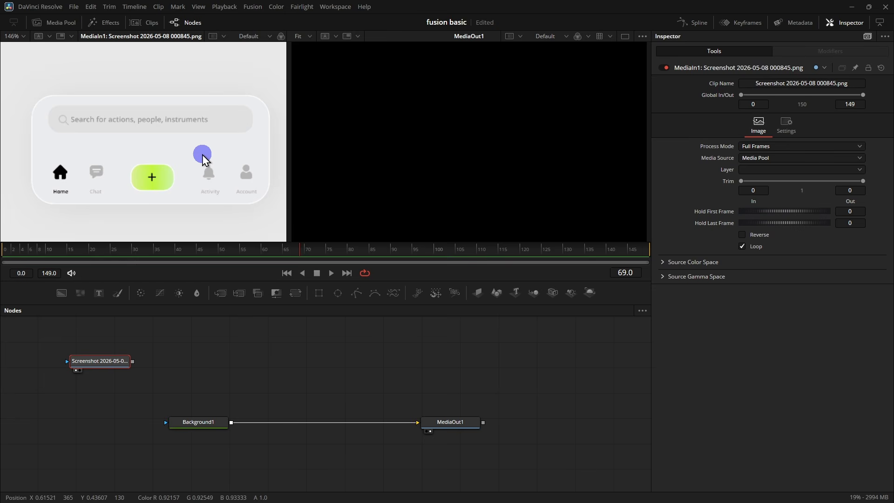
{"action": "mouse_move", "coordinate": [202, 155]}
{"action": "left_mouse_down"}
{"action": "mouse_move", "coordinate": [138, 153]}
{"action": "mouse_move", "coordinate": [191, 160]}
{"action": "mouse_move", "coordinate": [145, 158]}
{"action": "mouse_move", "coordinate": [185, 138]}
{"action": "mouse_move", "coordinate": [185, 153]}
{"action": "left_mouse_up"}
{"action": "left_click", "coordinate": [286, 373]}
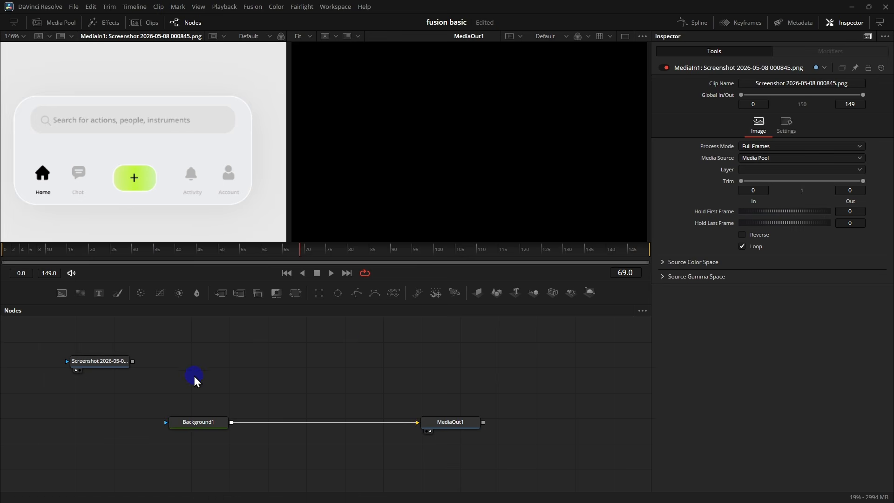
Move the screenshot node well away from the Background1 and MediaOut1 chain to clear the working area.
{"action": "left_click", "coordinate": [202, 422]}
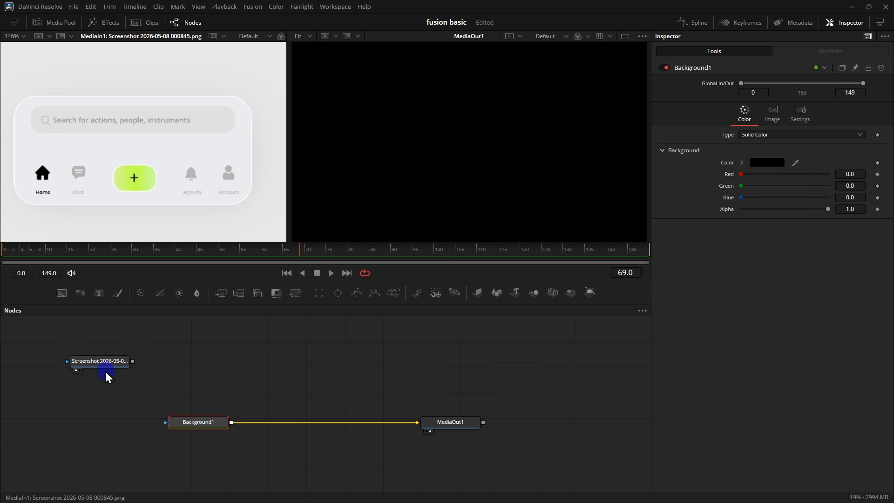
{"action": "left_click_drag", "start_coordinate": [110, 361], "coordinate": [36, 371]}
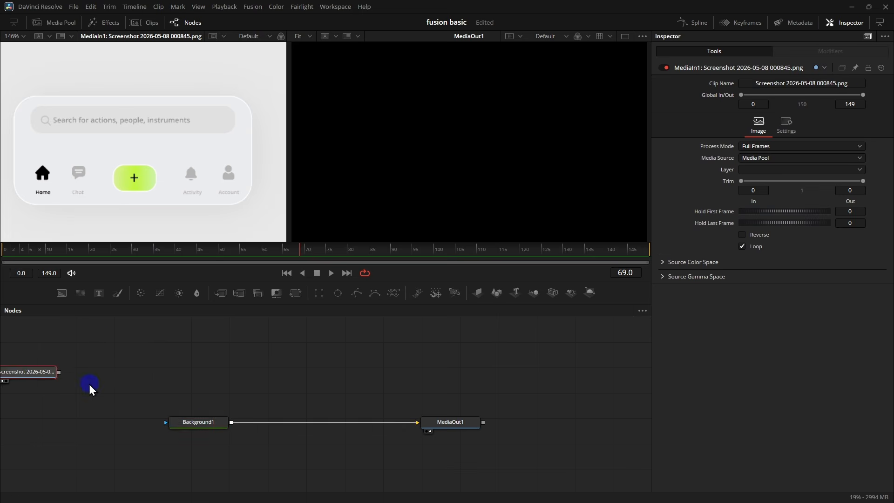
{"action": "left_click_drag", "start_coordinate": [87, 382], "coordinate": [306, 375]}
{"action": "key", "text": "Delete"}
Set Background1's color to the light grey sampled from the reference screenshot's backdrop above the card.
{"action": "left_click", "coordinate": [212, 427]}
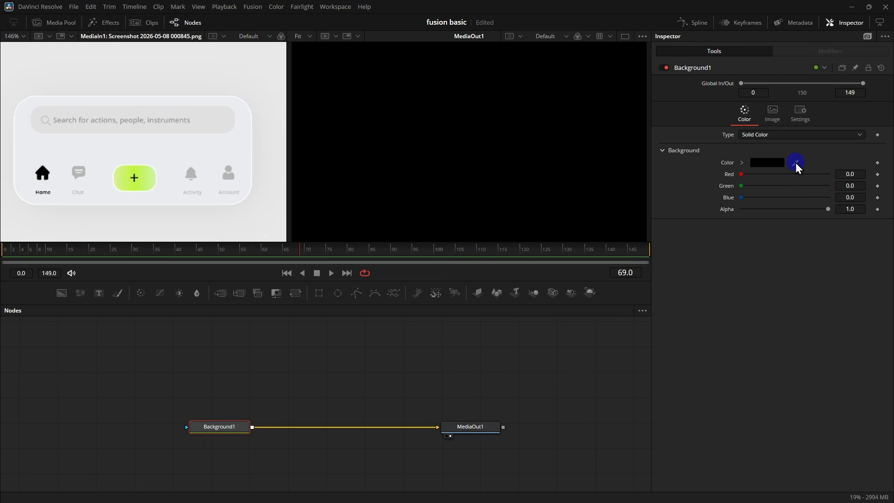
{"action": "left_click_drag", "start_coordinate": [795, 163], "coordinate": [233, 68]}
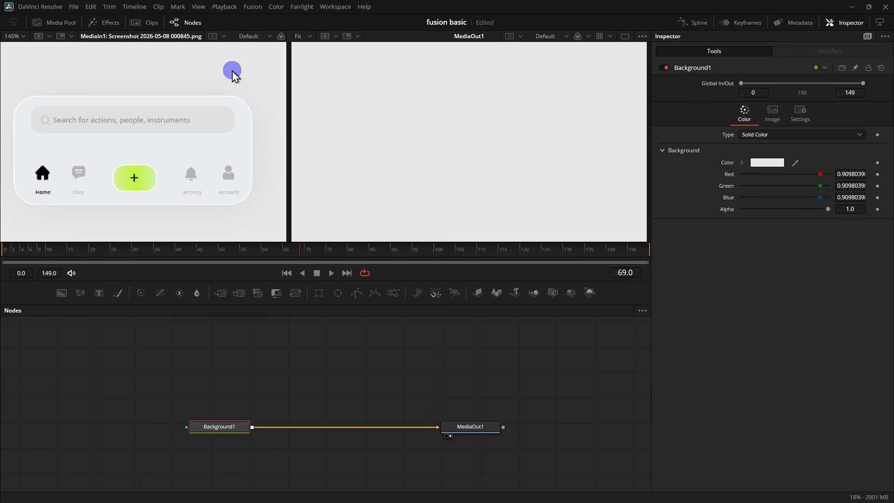
{"action": "left_click", "coordinate": [317, 407]}
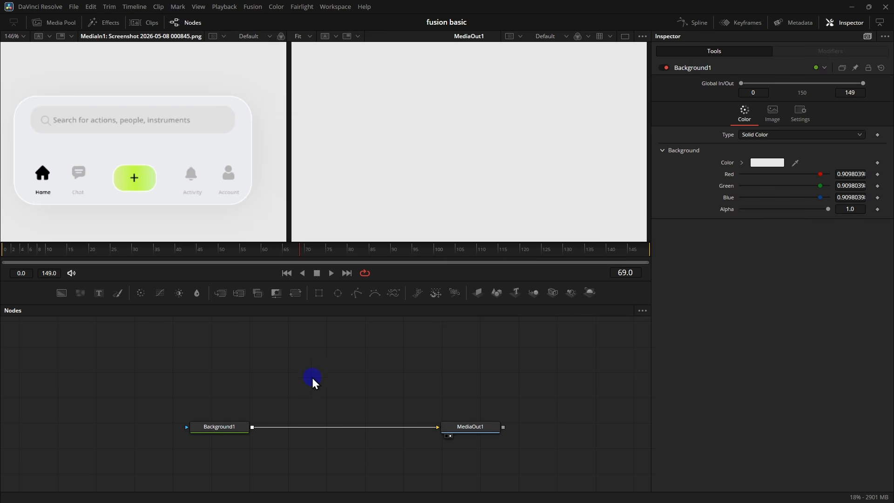
Add a second Background node and place it unconnected above the link between Background1 and MediaOut1.
{"action": "left_click_drag", "start_coordinate": [158, 383], "coordinate": [281, 453]}
{"action": "left_click_drag", "start_coordinate": [152, 368], "coordinate": [261, 461]}
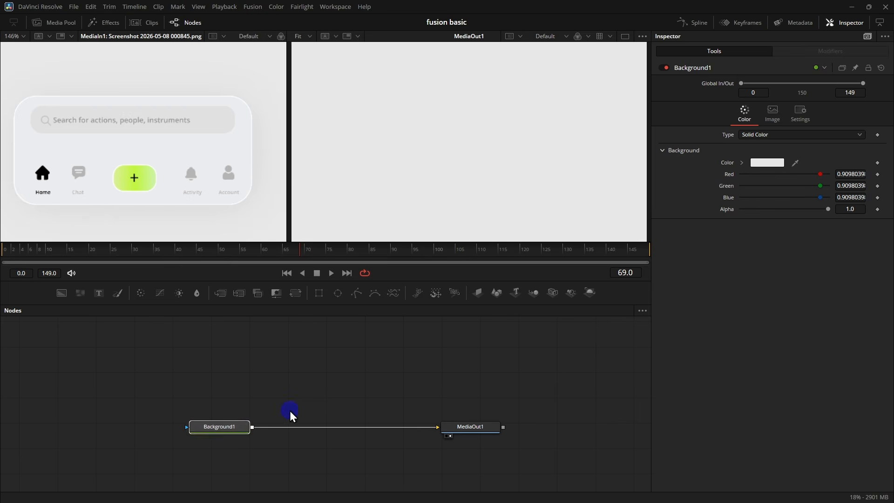
{"action": "scroll", "coordinate": [279, 411], "scroll_direction": "up", "scroll_amount": 3}
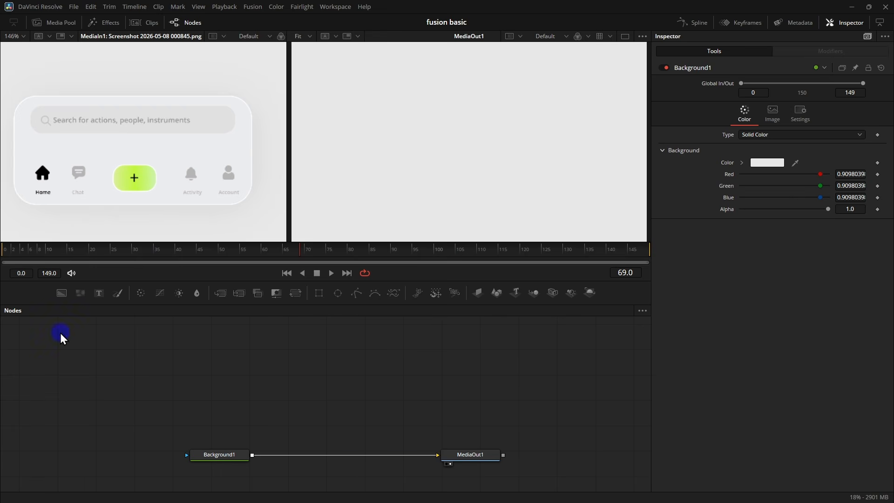
{"action": "left_click", "coordinate": [62, 295]}
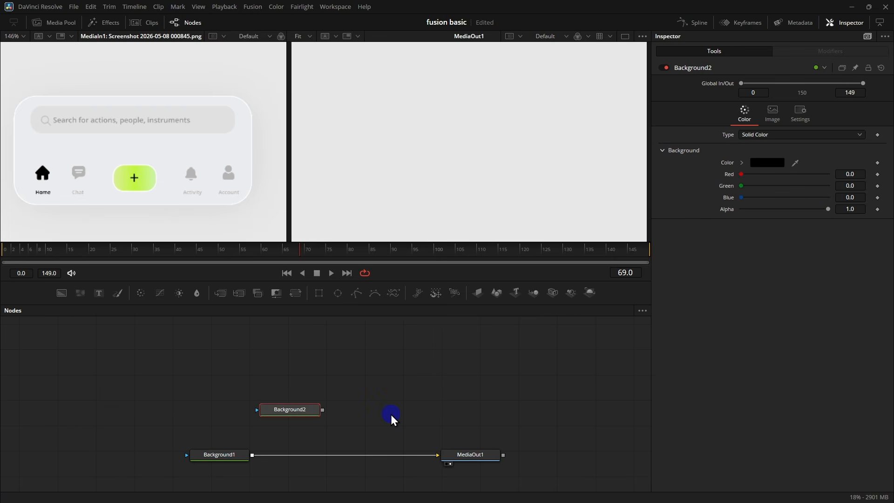
{"action": "scroll", "coordinate": [390, 413], "scroll_direction": "down", "scroll_amount": 2}
{"action": "left_click_drag", "start_coordinate": [305, 383], "coordinate": [336, 358]}
{"action": "left_click", "coordinate": [333, 389]}
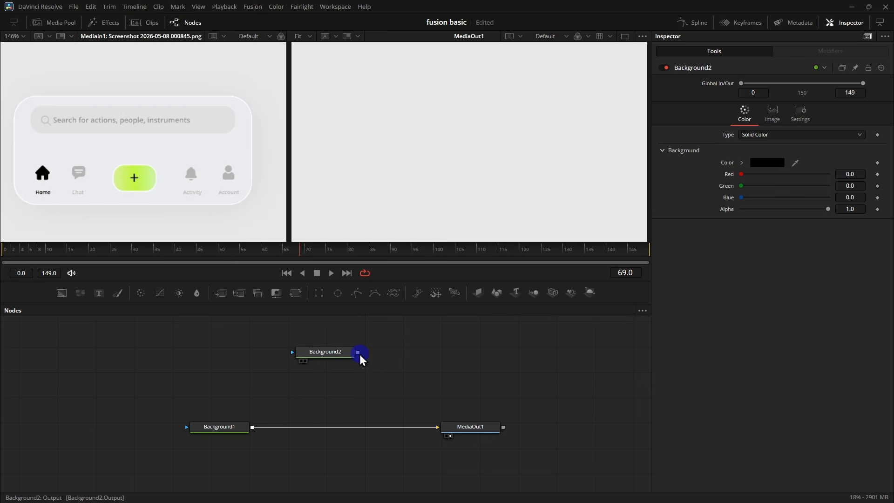
Try merging Background2 over Background1 and remove the resulting Merge node.
{"action": "left_click_drag", "start_coordinate": [359, 354], "coordinate": [251, 428]}
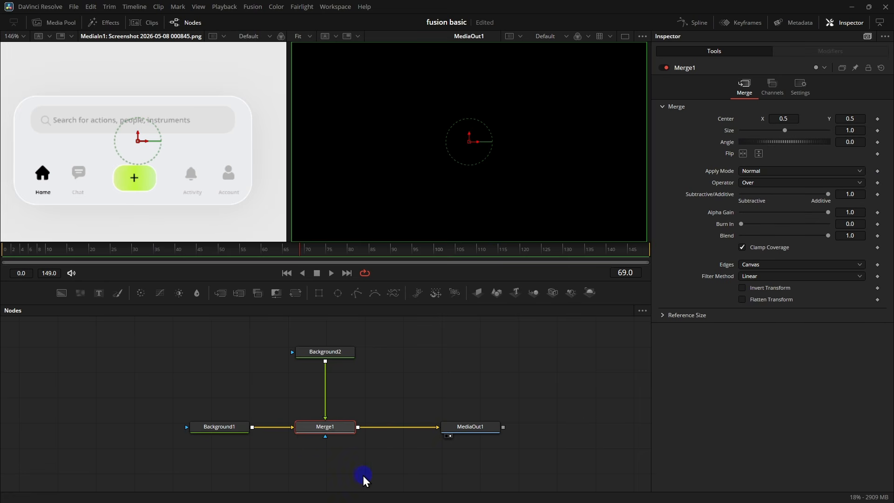
{"action": "left_click", "coordinate": [412, 407]}
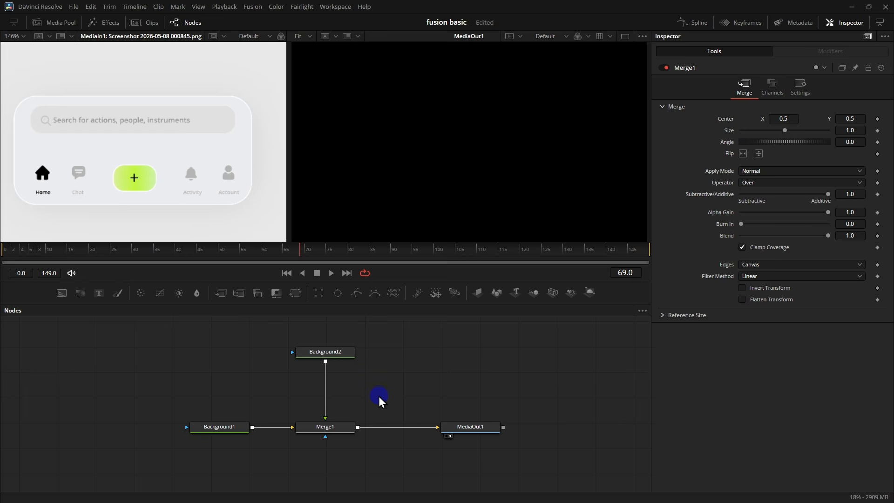
{"action": "left_click_drag", "start_coordinate": [379, 394], "coordinate": [289, 467]}
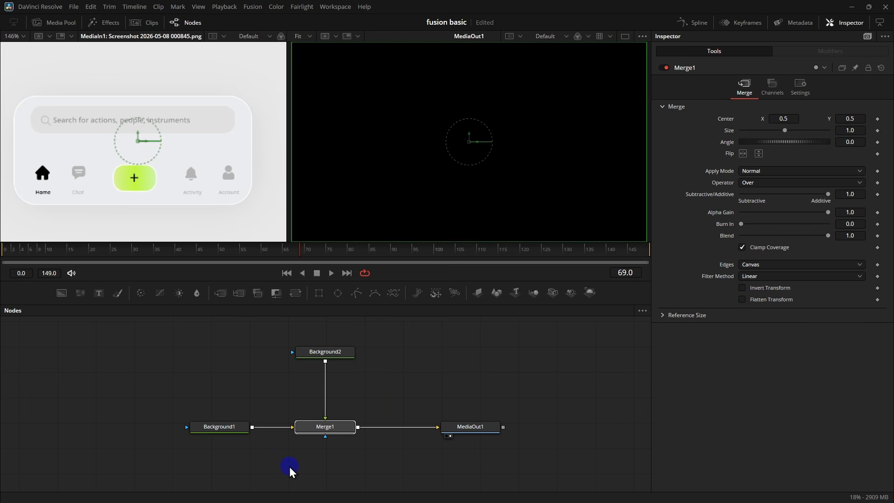
{"action": "key", "text": "Delete"}
Merge Background2 as the foreground over Background1, feeding the Merge node into MediaOut1 with Background2 placed below Background1.
{"action": "left_click_drag", "start_coordinate": [358, 352], "coordinate": [254, 416]}
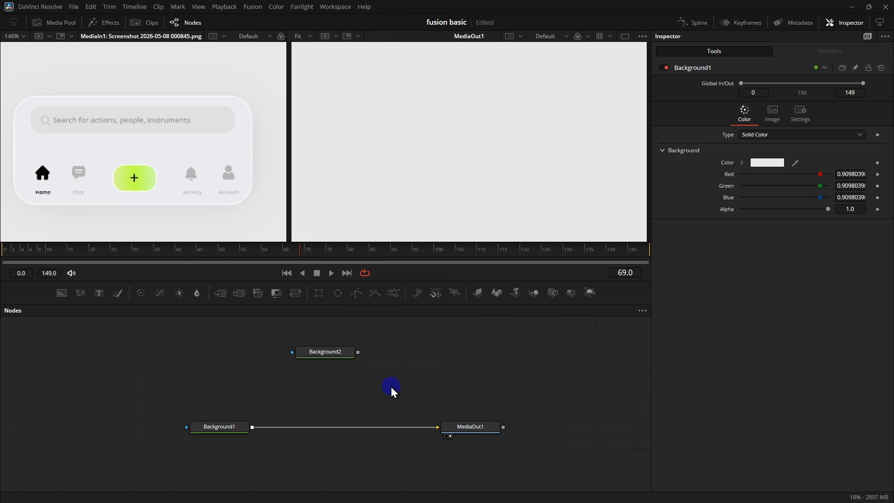
{"action": "left_click_drag", "start_coordinate": [321, 356], "coordinate": [424, 343]}
{"action": "left_click_drag", "start_coordinate": [279, 339], "coordinate": [366, 343]}
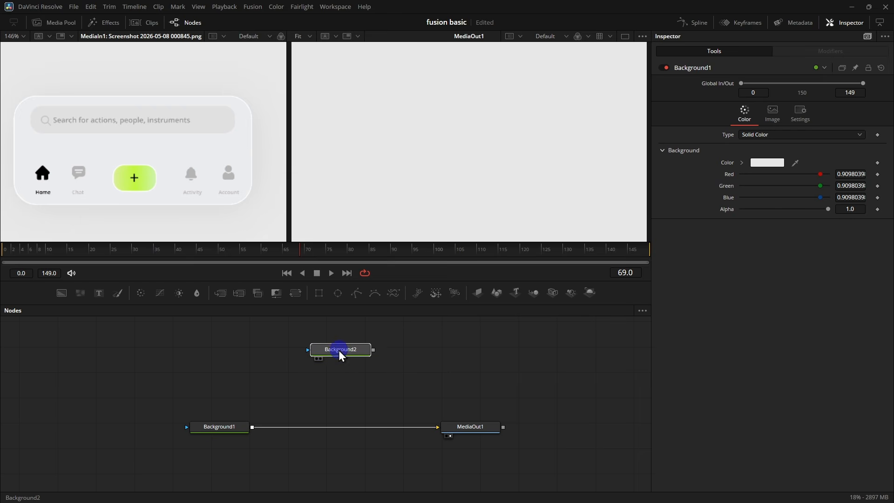
{"action": "mouse_move", "coordinate": [336, 414]}
{"action": "left_mouse_down"}
{"action": "mouse_move", "coordinate": [328, 429]}
{"action": "mouse_move", "coordinate": [344, 430]}
{"action": "mouse_move", "coordinate": [328, 428]}
{"action": "left_mouse_up"}
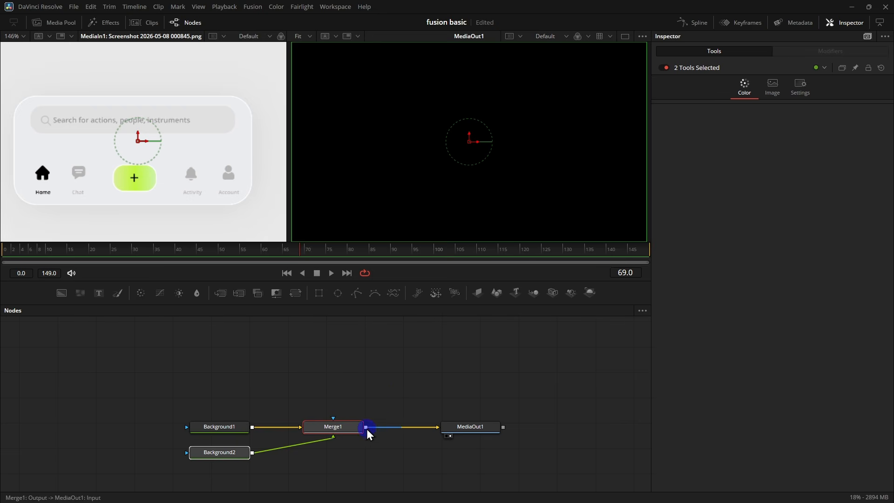
{"action": "mouse_move", "coordinate": [361, 423]}
{"action": "left_click", "coordinate": [327, 389]}
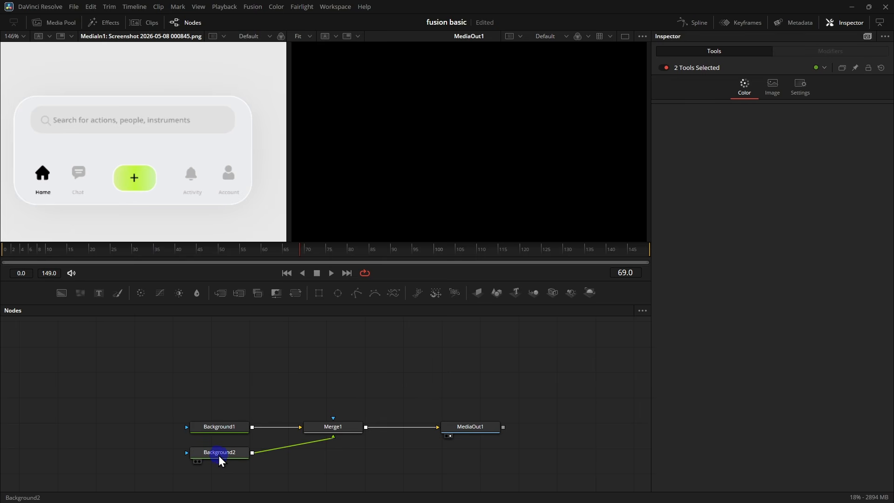
Move the Background2 node directly above Merge1, keeping it connected as the foreground.
{"action": "left_click_drag", "start_coordinate": [219, 455], "coordinate": [333, 359]}
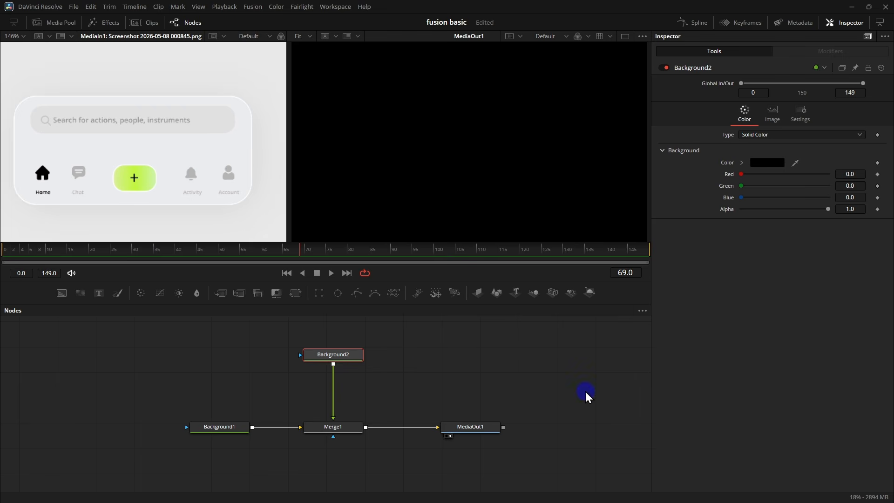
{"action": "left_click_drag", "start_coordinate": [357, 357], "coordinate": [346, 372]}
{"action": "left_click", "coordinate": [372, 371]}
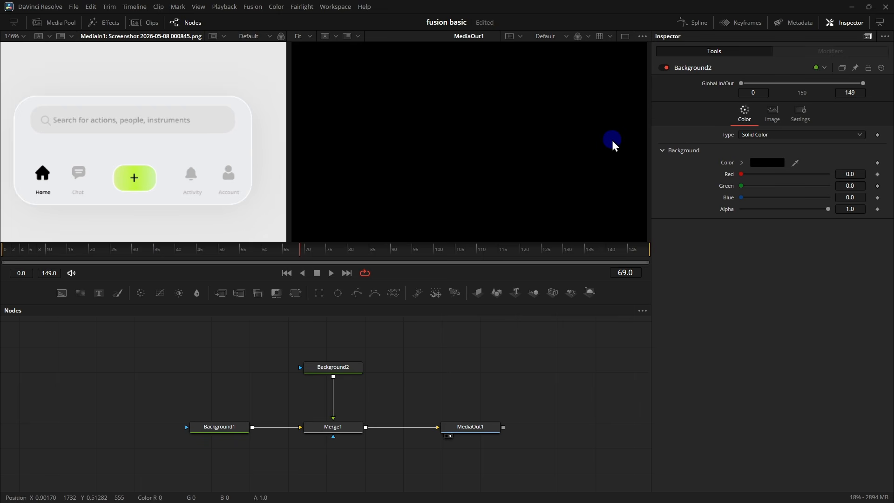
{"action": "left_click_drag", "start_coordinate": [195, 398], "coordinate": [248, 458]}
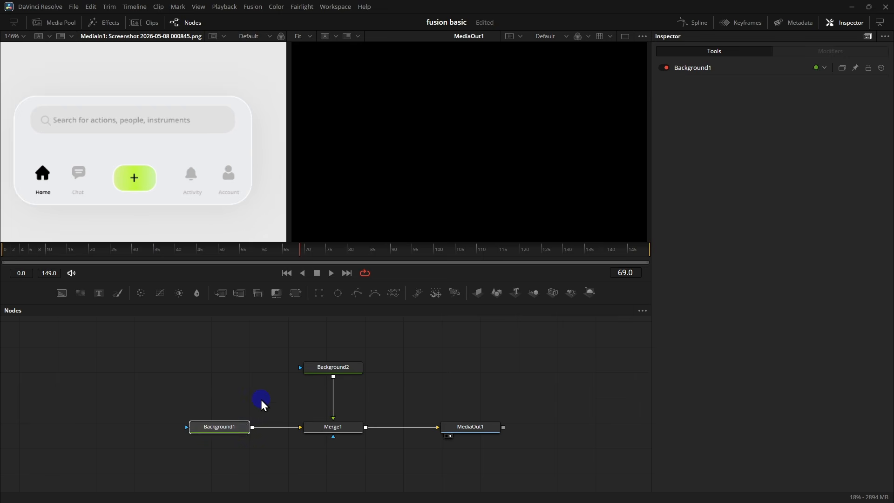
{"action": "left_click", "coordinate": [262, 400]}
{"action": "left_click_drag", "start_coordinate": [263, 336], "coordinate": [426, 393]}
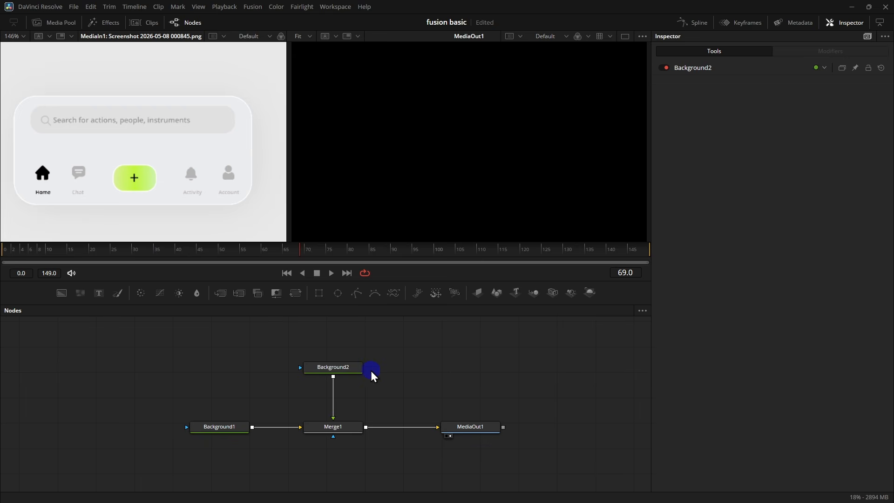
{"action": "left_click_drag", "start_coordinate": [415, 377], "coordinate": [408, 378]}
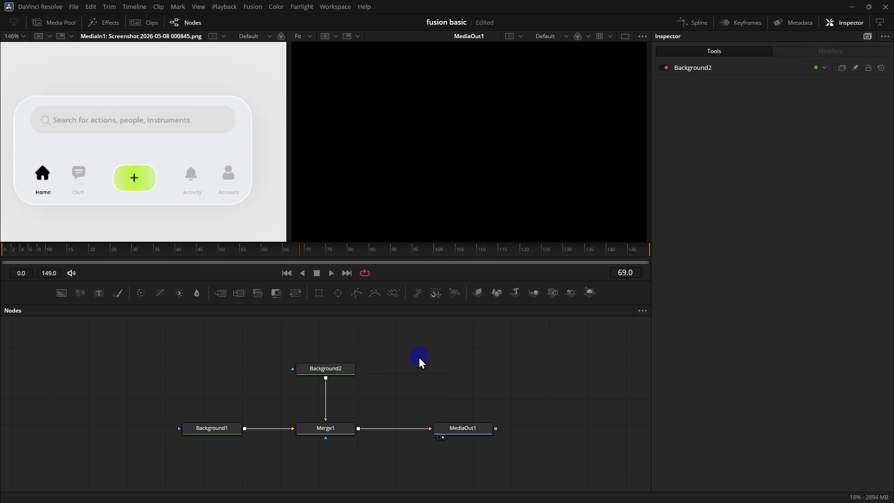
{"action": "scroll", "coordinate": [419, 357], "scroll_direction": "up", "scroll_amount": 3}
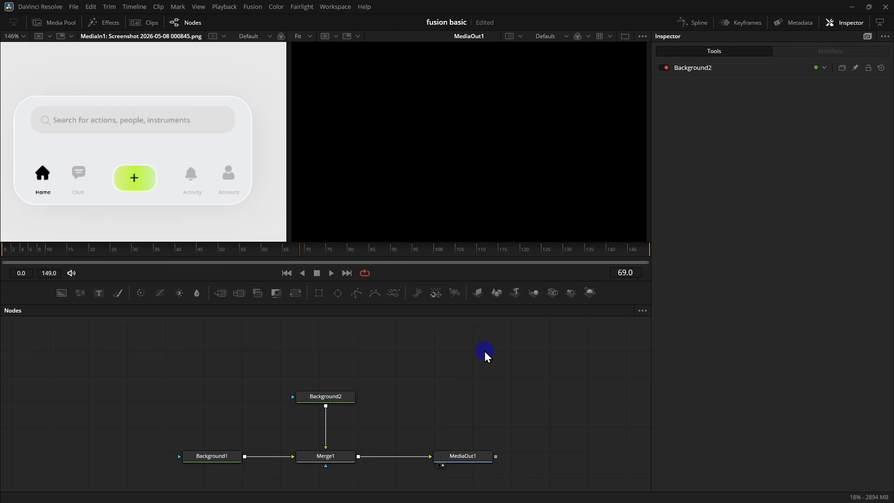
Move MediaOut1 farther away from Merge1 and add an unconnected Rectangle mask node directly above Background2.
{"action": "left_click_drag", "start_coordinate": [462, 455], "coordinate": [596, 456]}
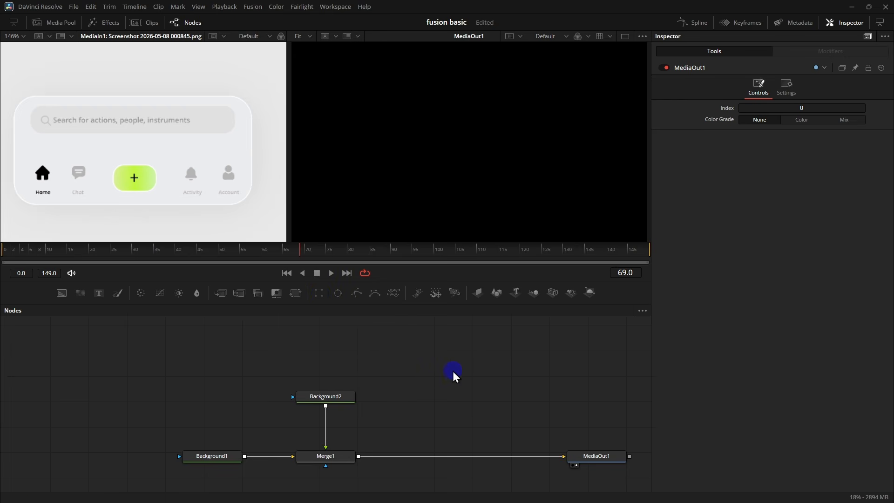
{"action": "left_click", "coordinate": [319, 292]}
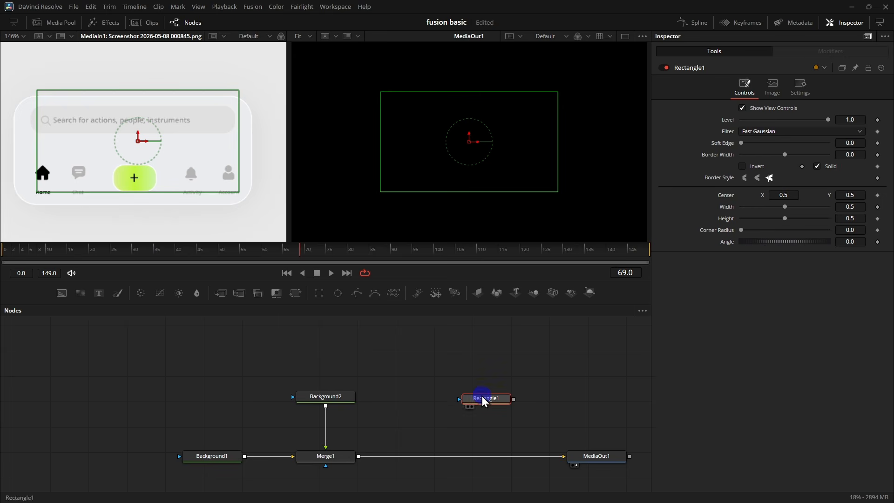
{"action": "left_click_drag", "start_coordinate": [491, 400], "coordinate": [334, 347]}
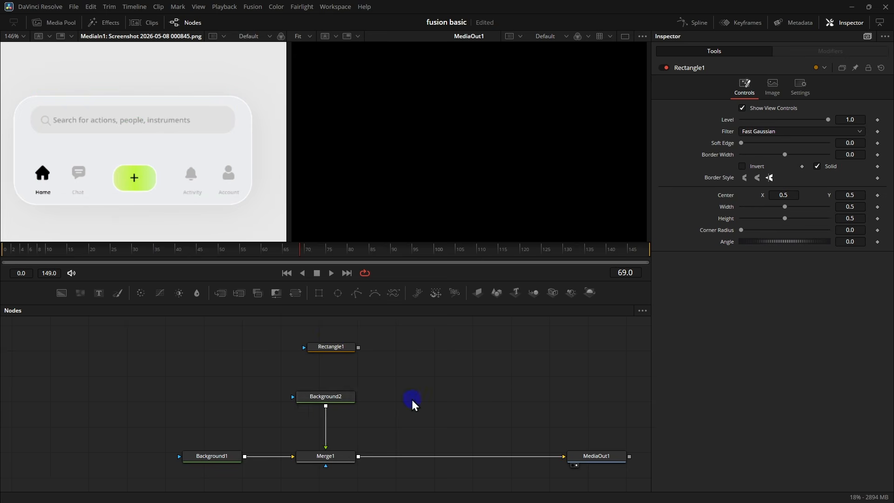
{"action": "left_click", "coordinate": [309, 388]}
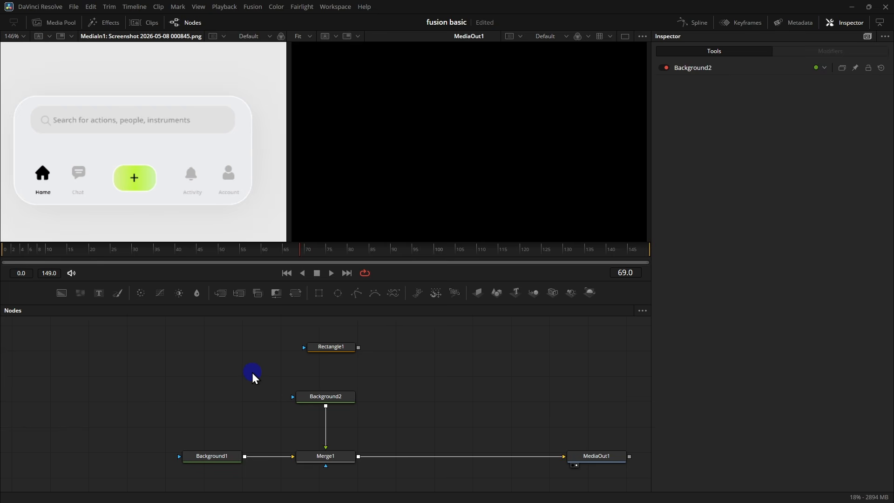
{"action": "left_click_drag", "start_coordinate": [253, 372], "coordinate": [302, 426]}
{"action": "left_click_drag", "start_coordinate": [337, 348], "coordinate": [333, 348]}
{"action": "left_click", "coordinate": [410, 381]}
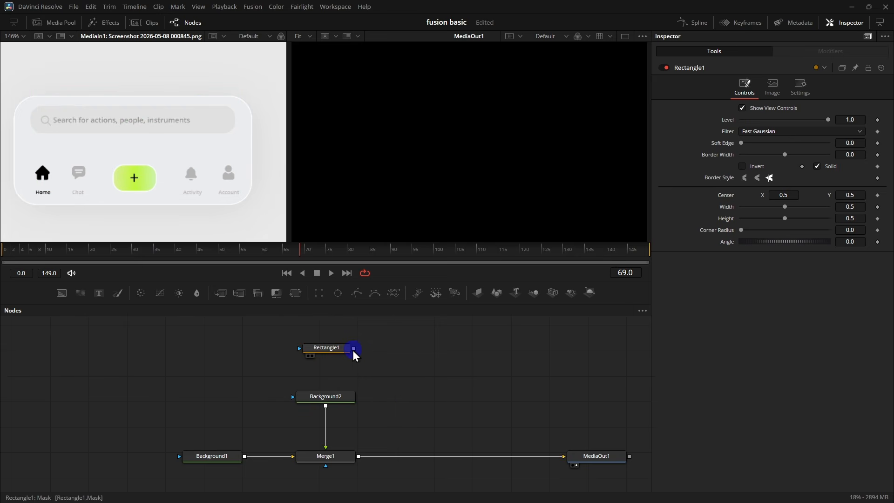
Connect the Rectangle1 output to Background2's mask input and save the project.
{"action": "left_click_drag", "start_coordinate": [353, 348], "coordinate": [398, 389]}
{"action": "left_click_drag", "start_coordinate": [344, 391], "coordinate": [338, 398]}
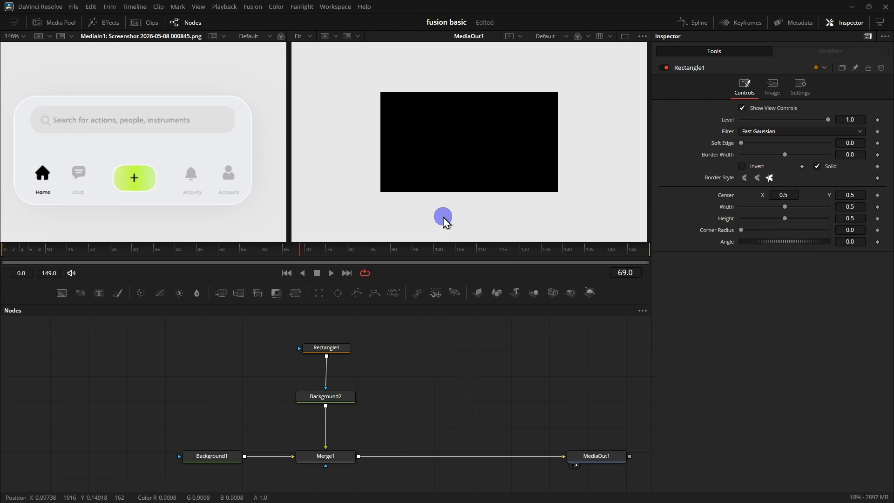
{"action": "key", "text": "ctrl+s"}
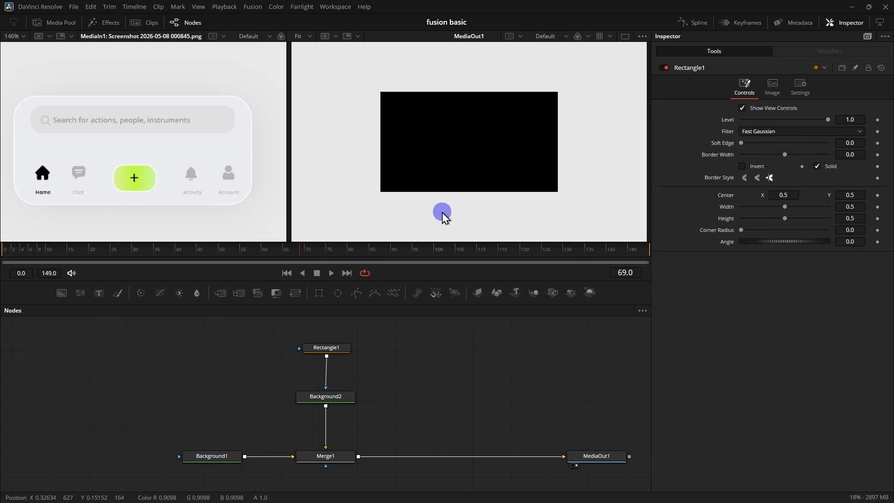
{"action": "left_click", "coordinate": [329, 349]}
{"action": "left_click", "coordinate": [430, 359]}
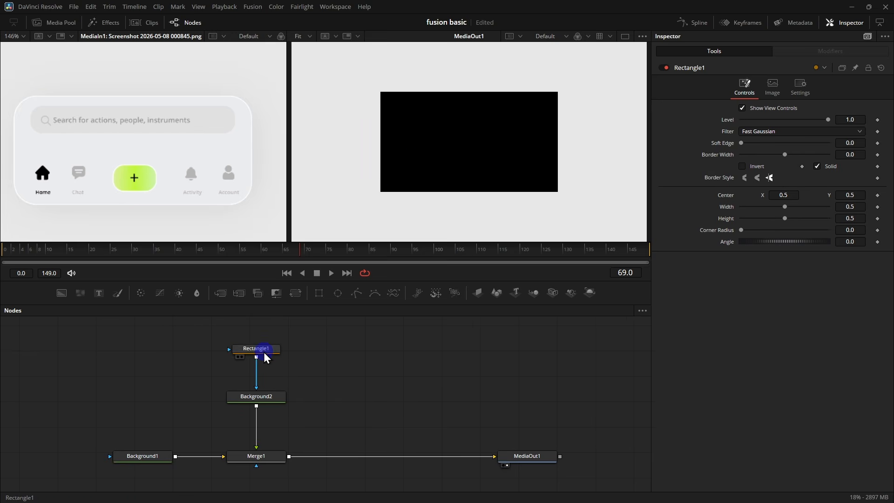
{"action": "left_click", "coordinate": [262, 351]}
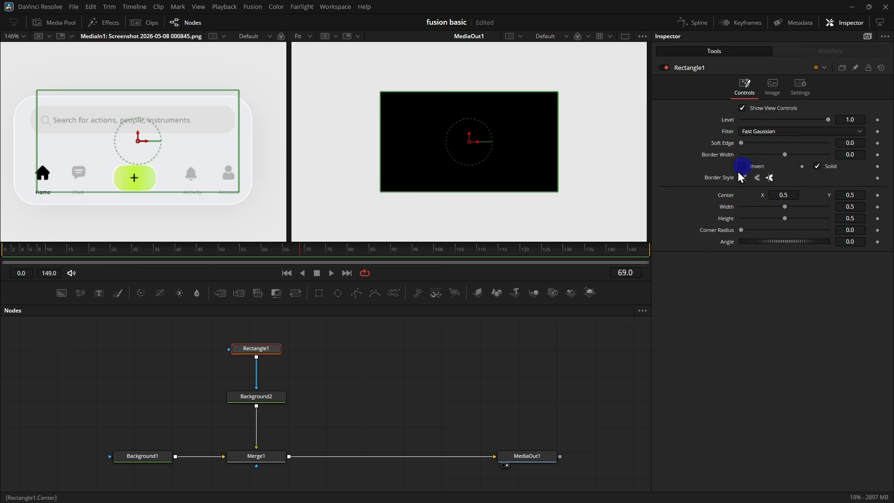
{"action": "left_click", "coordinate": [845, 23]}
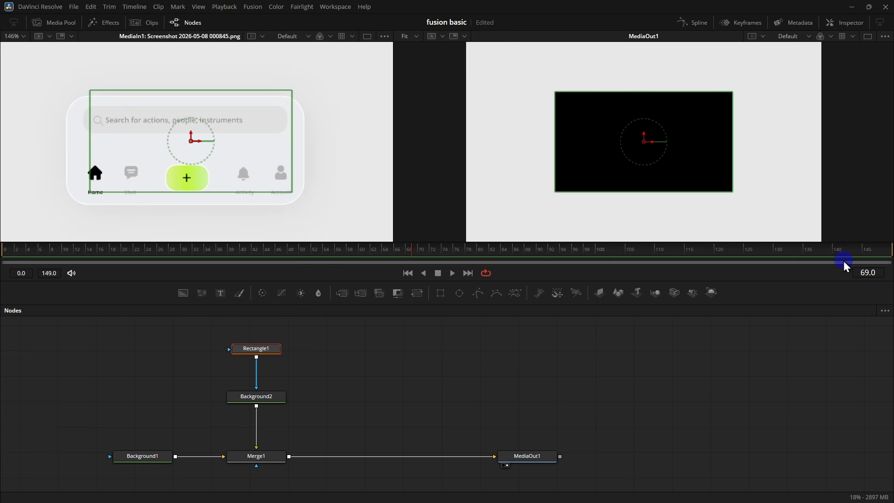
{"action": "left_click", "coordinate": [851, 23]}
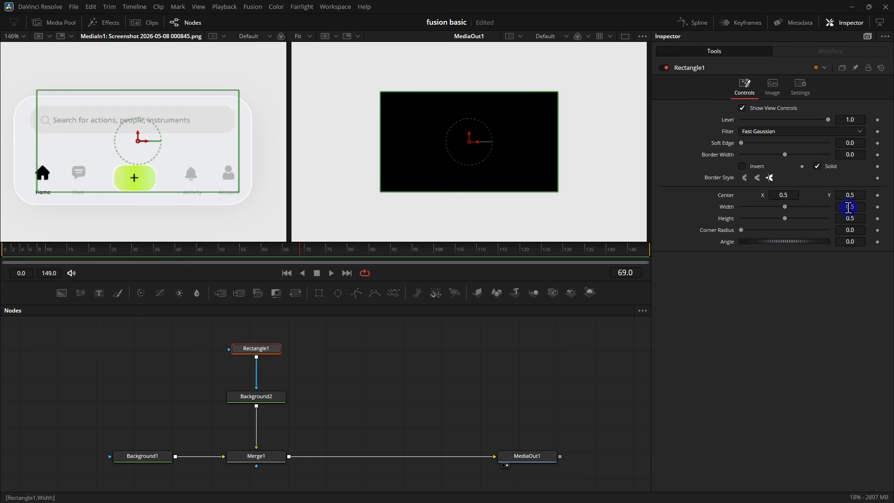
Set Rectangle1's width to 0.605 and height to 0.496 to approximate the reference card's proportions.
{"action": "left_click_drag", "start_coordinate": [848, 212], "coordinate": [495, 222]}
{"action": "left_click", "coordinate": [799, 209]}
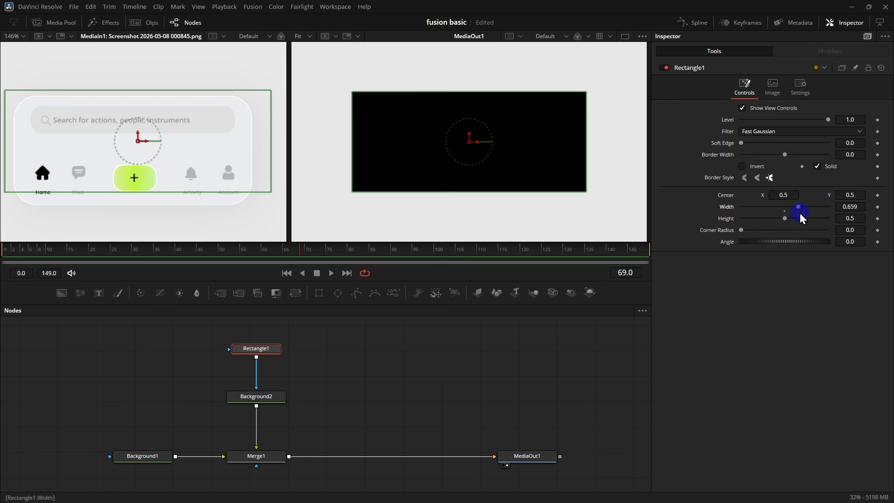
{"action": "mouse_move", "coordinate": [797, 209]}
{"action": "left_mouse_down"}
{"action": "mouse_move", "coordinate": [774, 212]}
{"action": "mouse_move", "coordinate": [802, 211]}
{"action": "mouse_move", "coordinate": [788, 213]}
{"action": "left_mouse_up"}
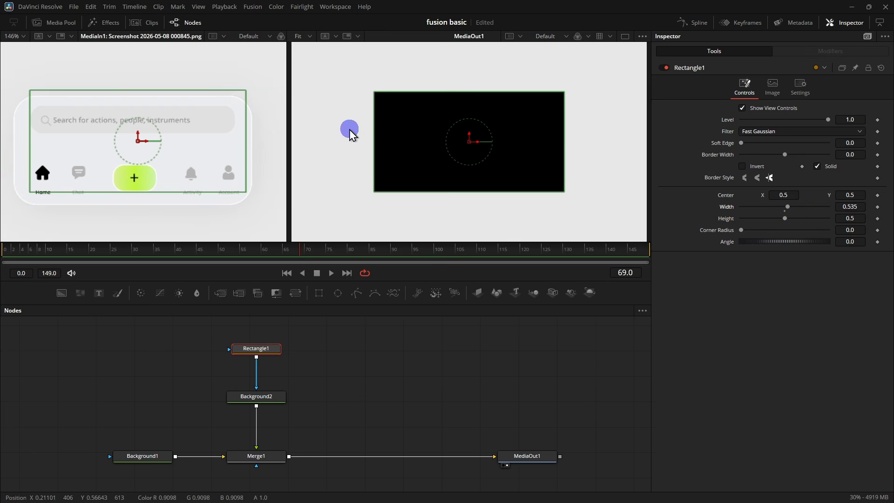
{"action": "left_click_drag", "start_coordinate": [845, 206], "coordinate": [881, 205]}
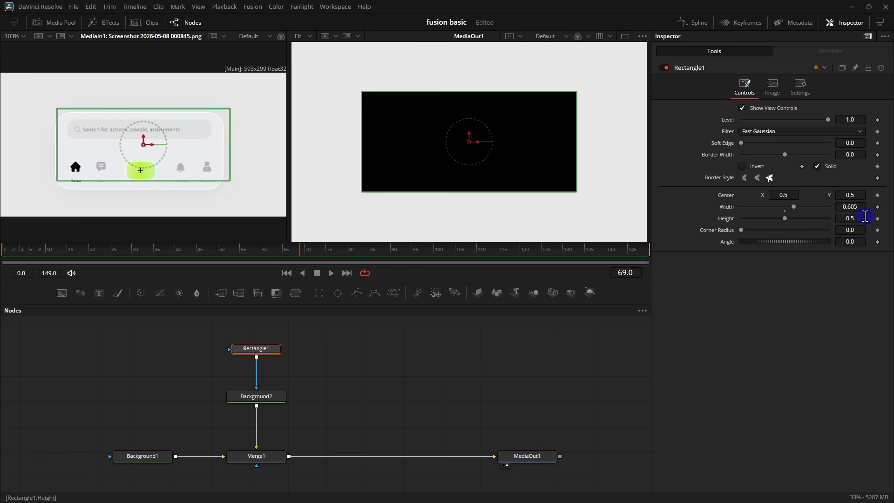
{"action": "left_click_drag", "start_coordinate": [861, 219], "coordinate": [415, 266]}
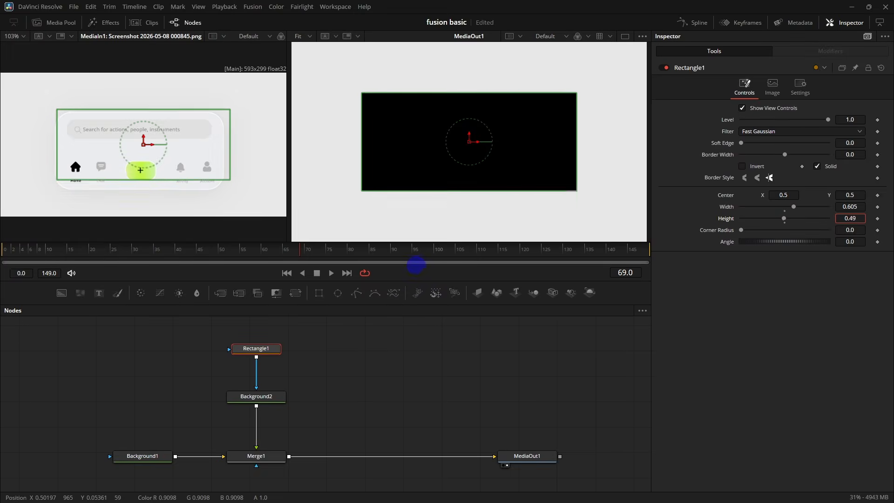
{"action": "scroll", "coordinate": [123, 166], "scroll_direction": "up", "scroll_amount": 2}
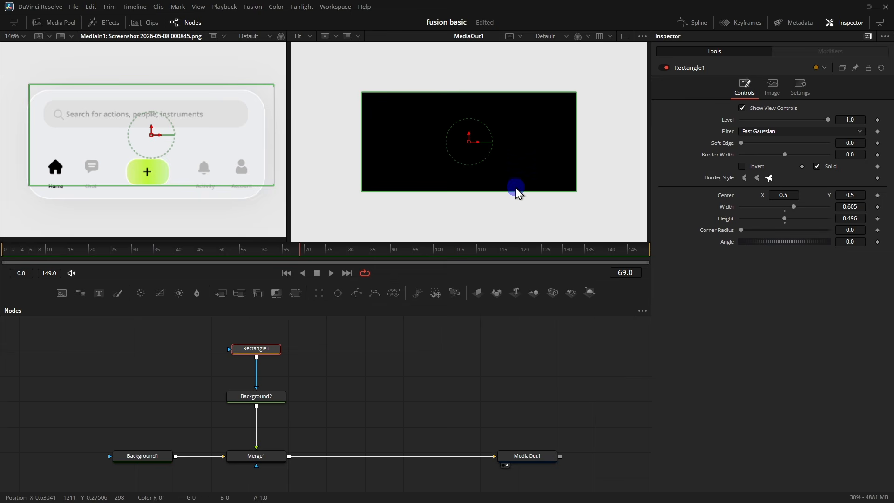
Round Rectangle1 with a corner radius of 0.341 and set its height to 0.526.
{"action": "left_click", "coordinate": [409, 378]}
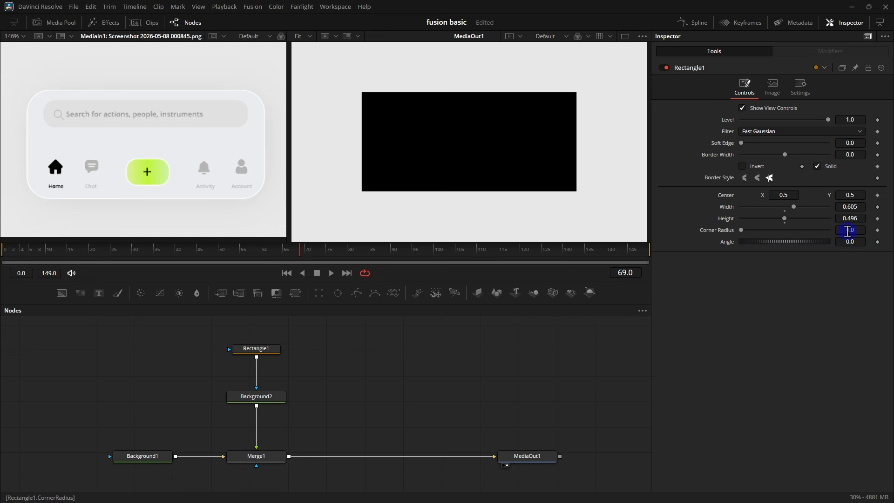
{"action": "left_click_drag", "start_coordinate": [865, 230], "coordinate": [568, 94]}
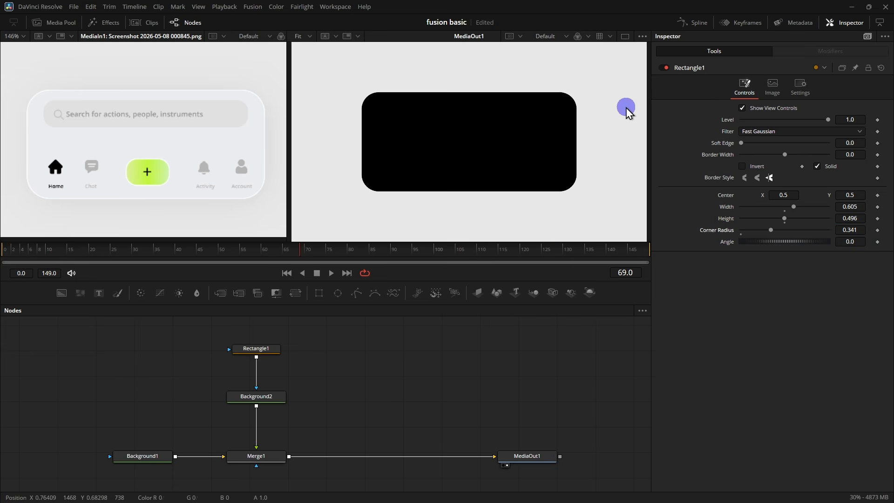
{"action": "left_click_drag", "start_coordinate": [853, 218], "coordinate": [861, 217]}
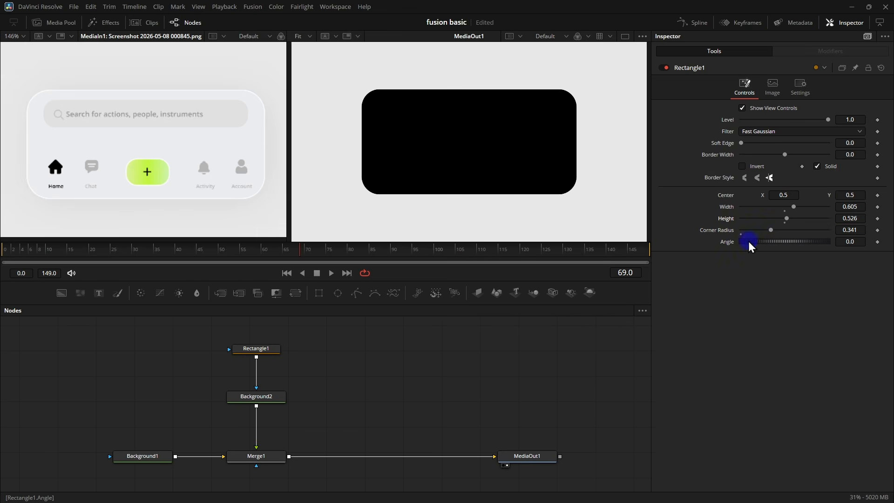
Try out Rectangle1's Angle, Center and Invert settings, restoring each one to its default.
{"action": "mouse_move", "coordinate": [760, 242]}
{"action": "left_mouse_down"}
{"action": "mouse_move", "coordinate": [784, 243]}
{"action": "mouse_move", "coordinate": [747, 242]}
{"action": "mouse_move", "coordinate": [758, 239]}
{"action": "left_mouse_up"}
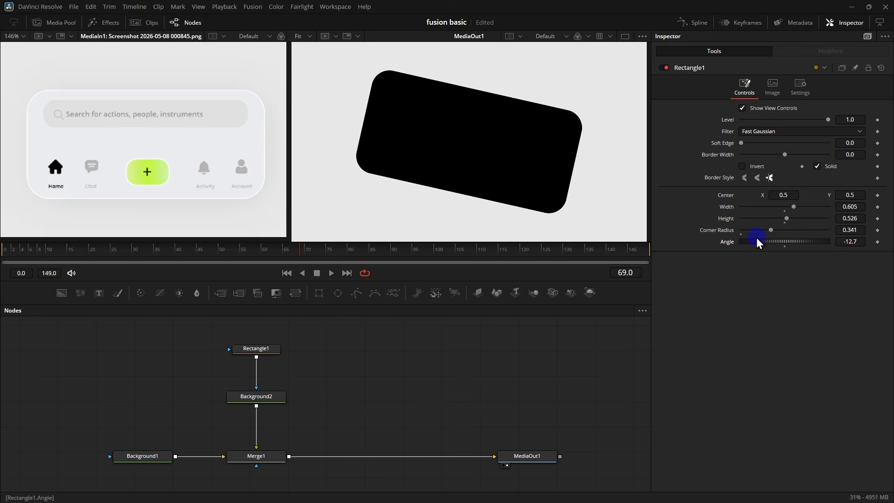
{"action": "double_click", "coordinate": [726, 244]}
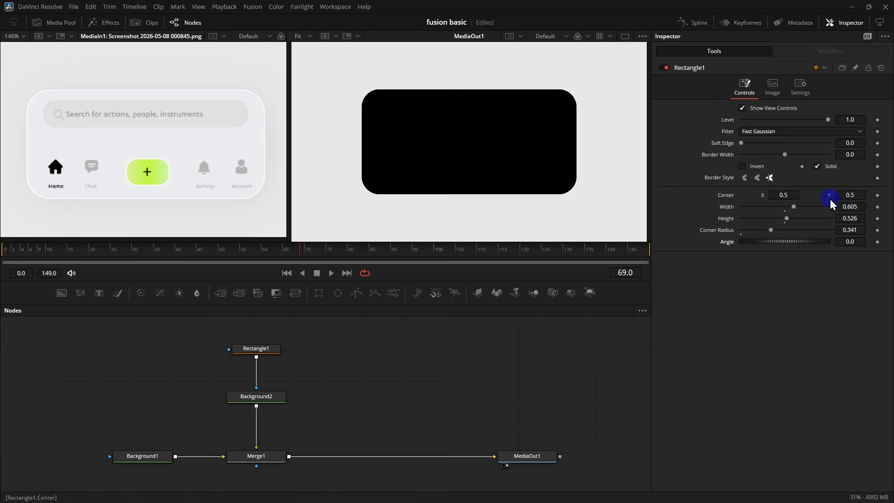
{"action": "left_click", "coordinate": [775, 196]}
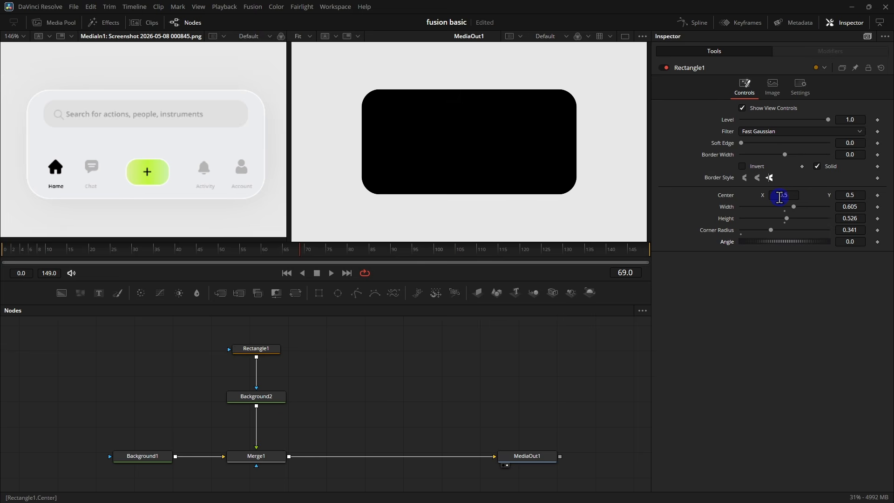
{"action": "mouse_move", "coordinate": [779, 198]}
{"action": "left_mouse_down"}
{"action": "mouse_move", "coordinate": [828, 196]}
{"action": "mouse_move", "coordinate": [175, 200]}
{"action": "mouse_move", "coordinate": [848, 195]}
{"action": "mouse_move", "coordinate": [534, 193]}
{"action": "mouse_move", "coordinate": [674, 210]}
{"action": "mouse_move", "coordinate": [773, 205]}
{"action": "left_mouse_up"}
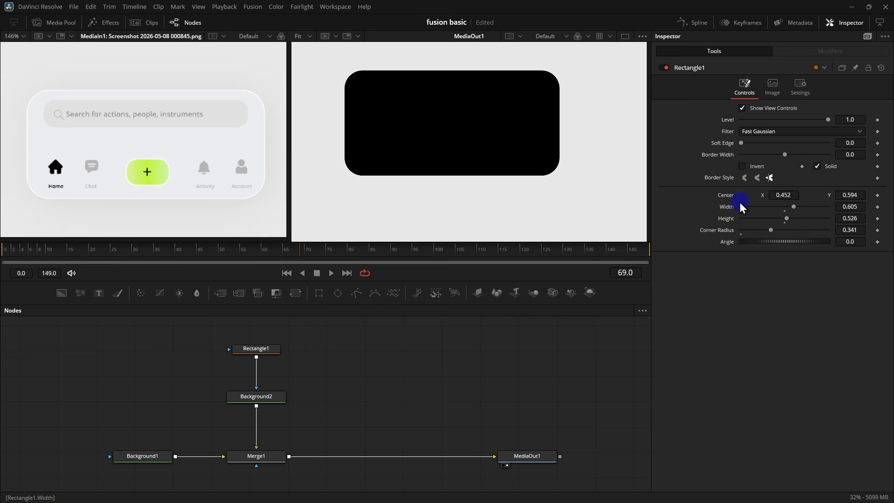
{"action": "double_click", "coordinate": [726, 195]}
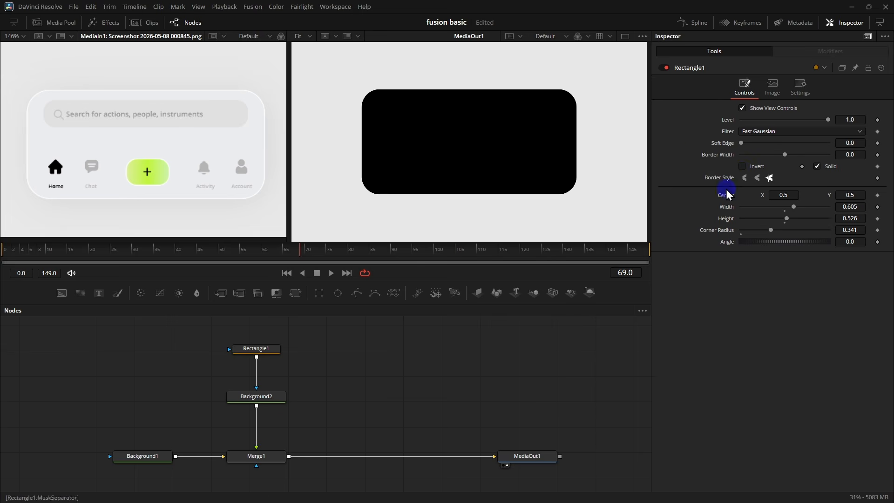
{"action": "left_click", "coordinate": [742, 166]}
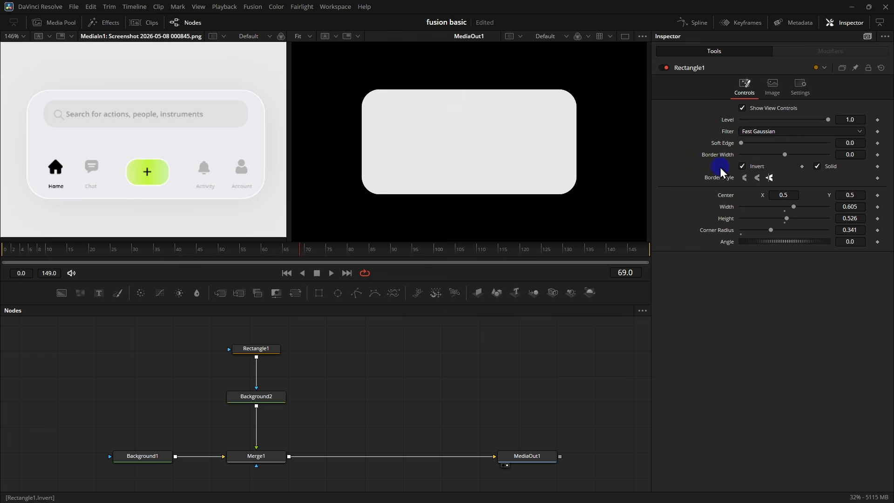
{"action": "left_click", "coordinate": [743, 167]}
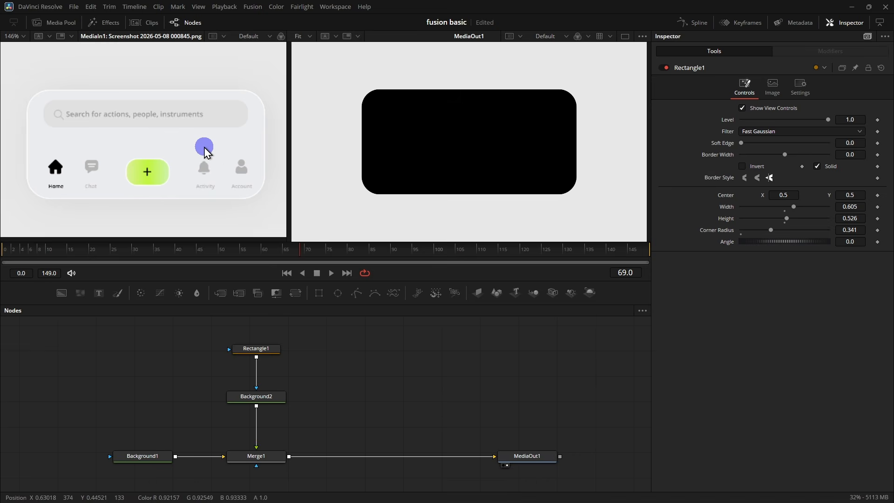
Set Background2's color to the pale bluish grey sampled from the card body in the reference screenshot.
{"action": "left_click_drag", "start_coordinate": [371, 404], "coordinate": [396, 401]}
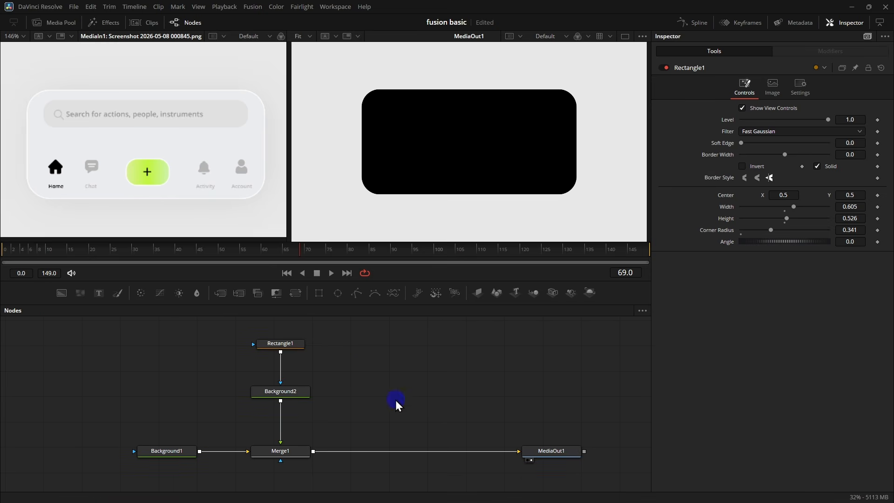
{"action": "left_click", "coordinate": [292, 392]}
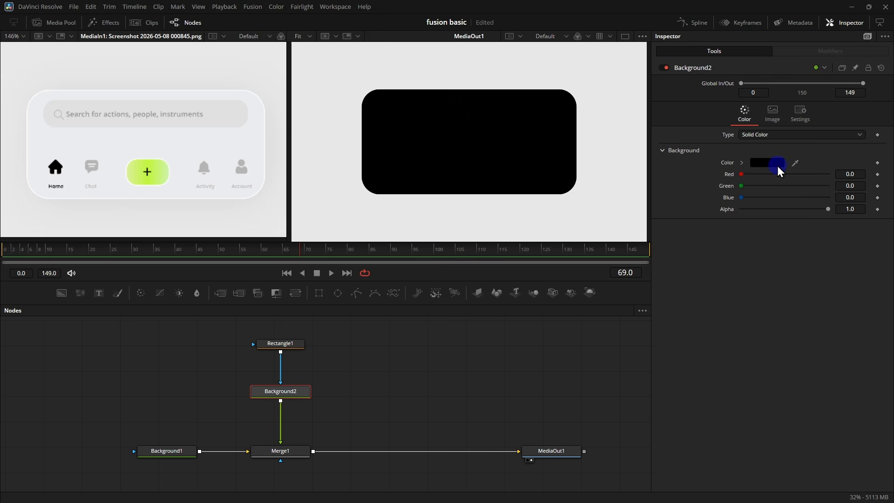
{"action": "left_click_drag", "start_coordinate": [795, 162], "coordinate": [190, 139]}
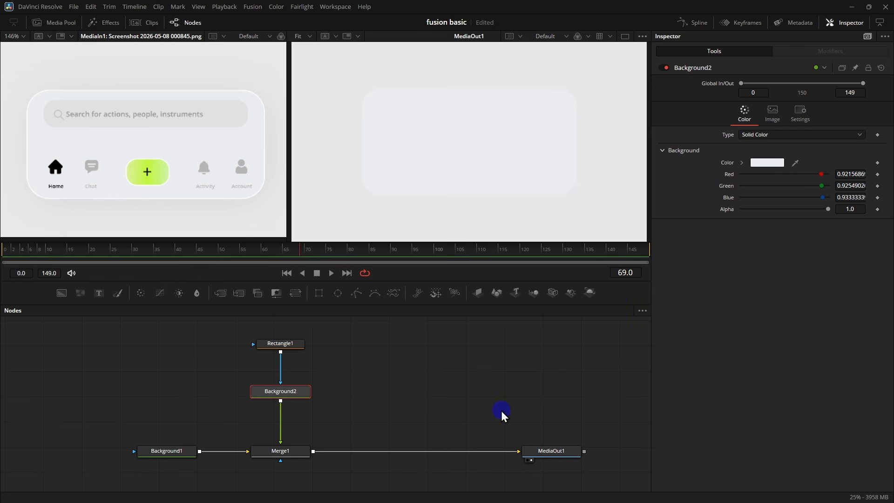
Tidy the node graph by moving Rectangle1 and Background2 close together above Merge1.
{"action": "left_click_drag", "start_coordinate": [288, 392], "coordinate": [290, 364]}
{"action": "scroll", "coordinate": [394, 376], "scroll_direction": "up", "scroll_amount": 3}
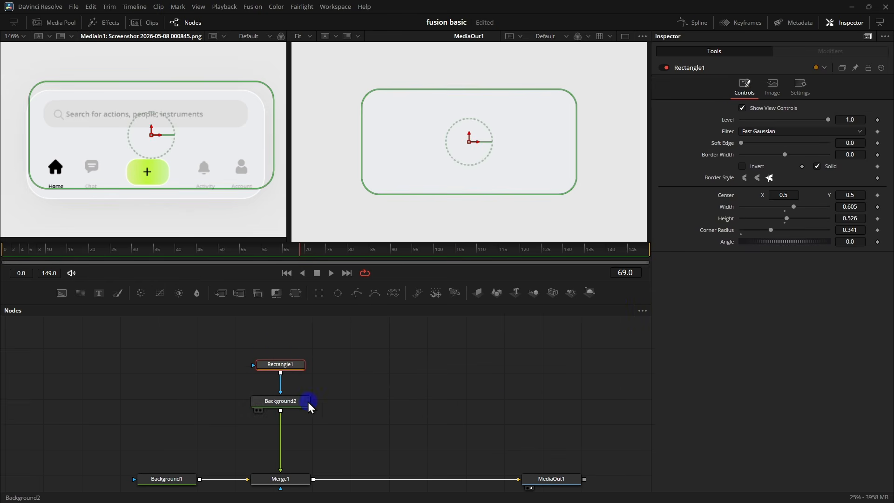
{"action": "left_click_drag", "start_coordinate": [308, 401], "coordinate": [301, 393]}
{"action": "left_click", "coordinate": [484, 156]}
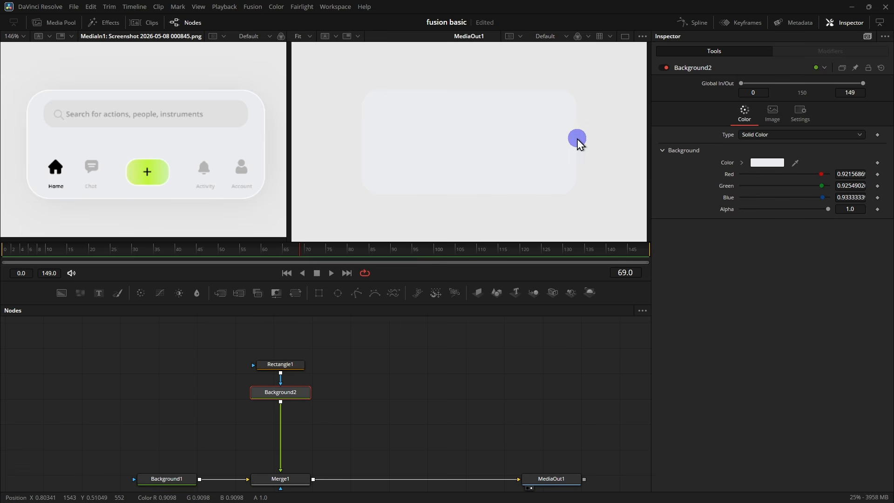
{"action": "left_click", "coordinate": [331, 368]}
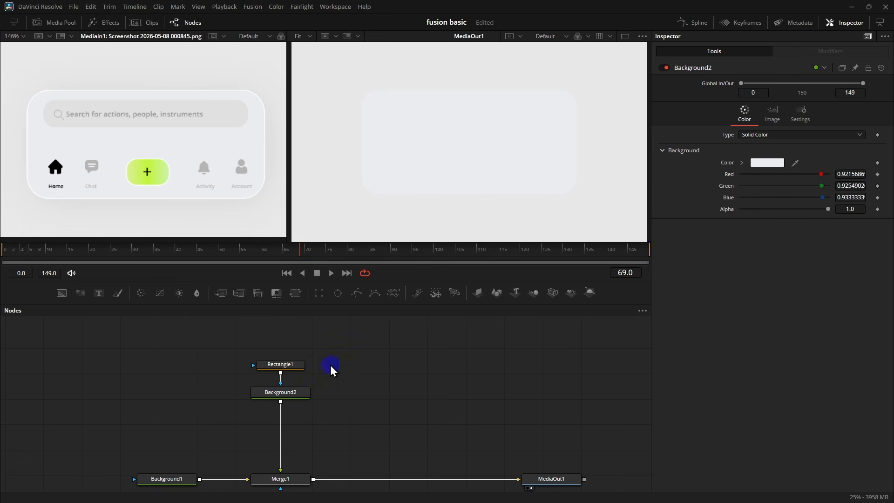
Duplicate the Rectangle1 and Background2 nodes together as a second pair beside the originals.
{"action": "left_click_drag", "start_coordinate": [319, 393], "coordinate": [337, 404]}
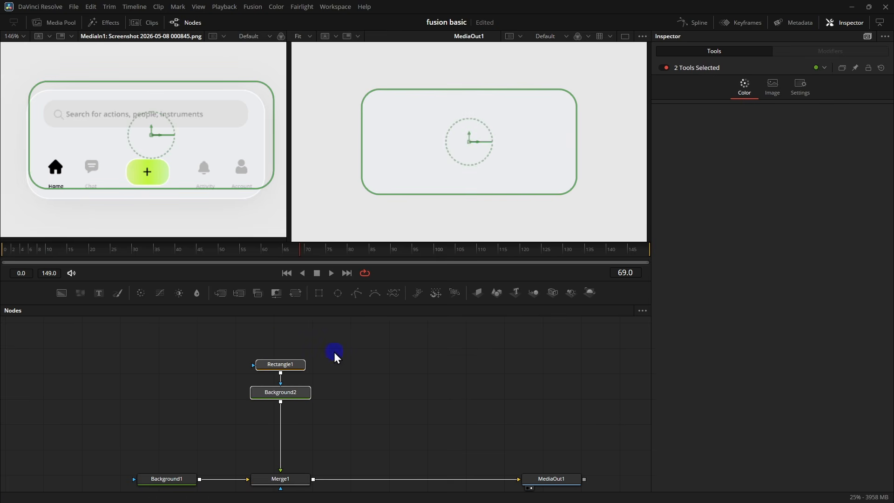
{"action": "left_click", "coordinate": [251, 344]}
{"action": "left_click_drag", "start_coordinate": [228, 334], "coordinate": [355, 411]}
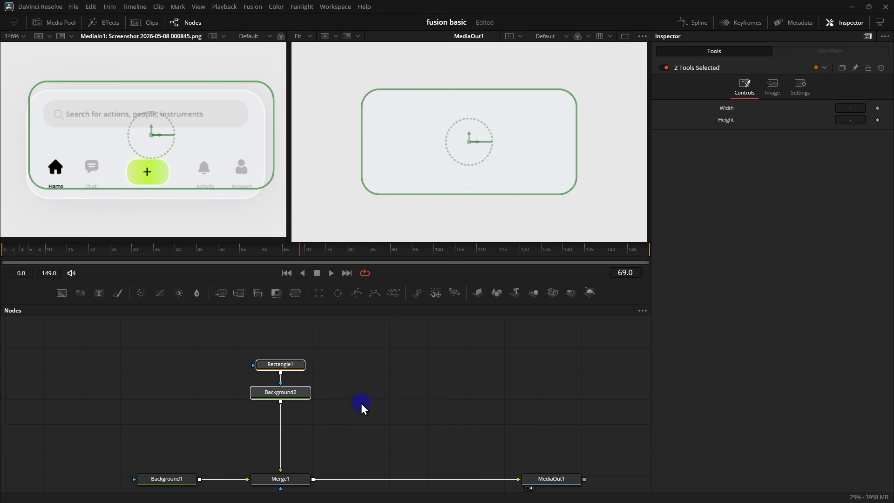
{"action": "left_click_drag", "start_coordinate": [232, 331], "coordinate": [326, 413]}
{"action": "left_click", "coordinate": [414, 370]}
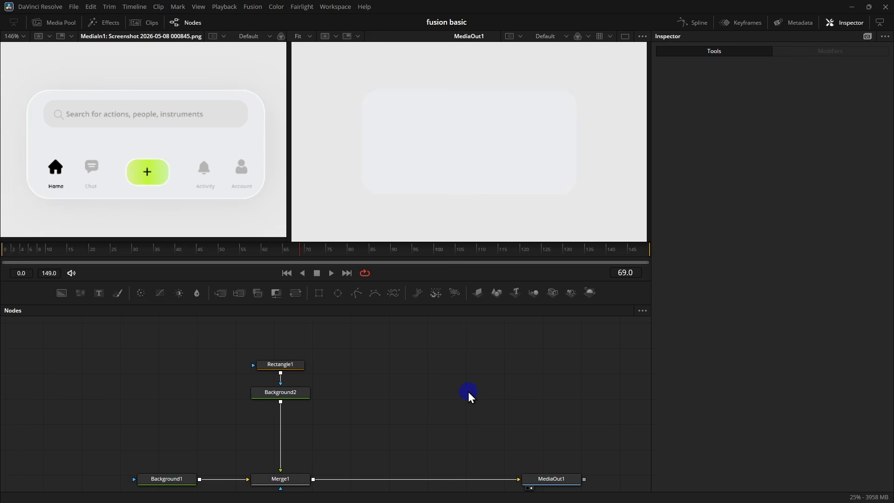
{"action": "key", "text": "ctrl+v"}
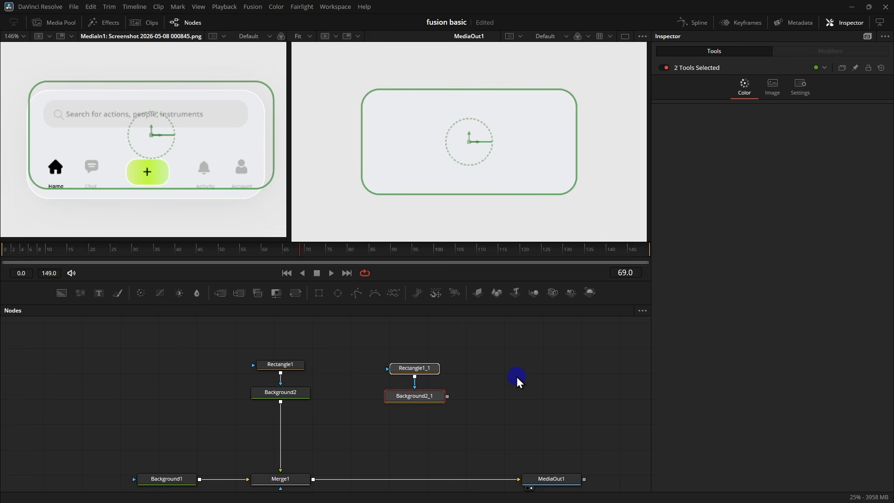
{"action": "left_click", "coordinate": [493, 384]}
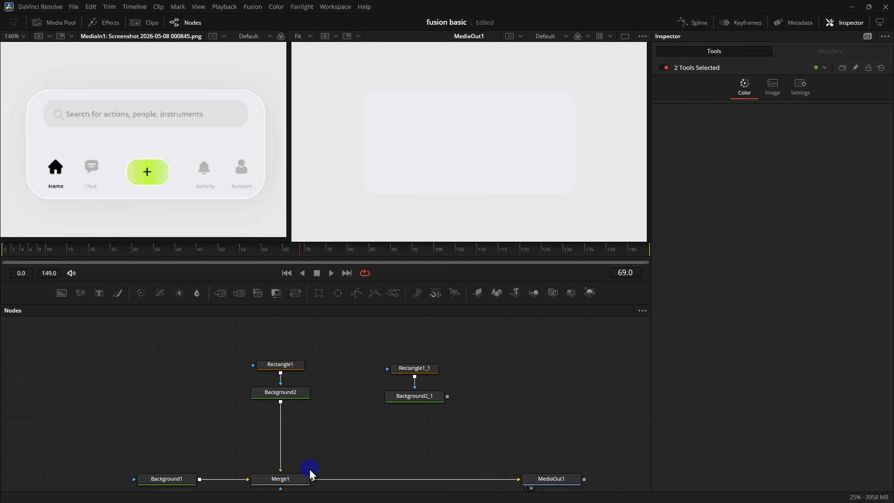
Try merging Background2_1 after Merge1 with a cyan color (#34cfee), and undo the merge.
{"action": "left_click_drag", "start_coordinate": [447, 398], "coordinate": [336, 479]}
{"action": "left_click", "coordinate": [430, 384]}
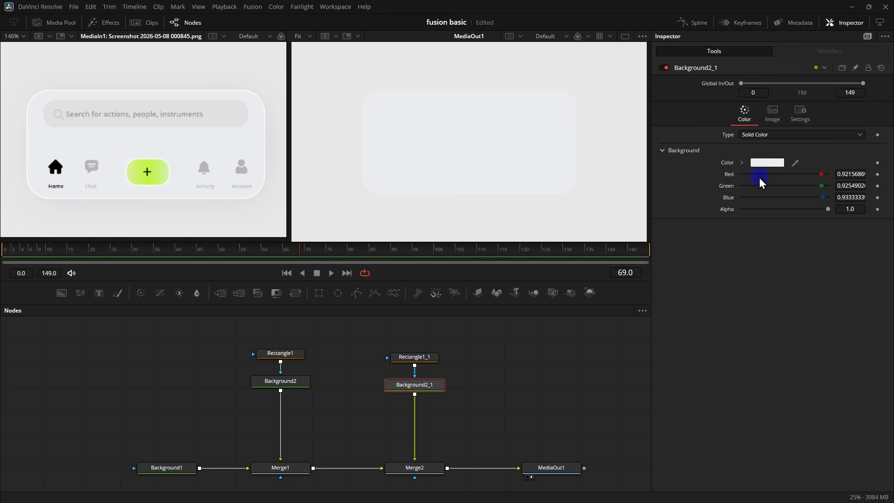
{"action": "left_click", "coordinate": [767, 162]}
{"action": "left_click", "coordinate": [485, 199]}
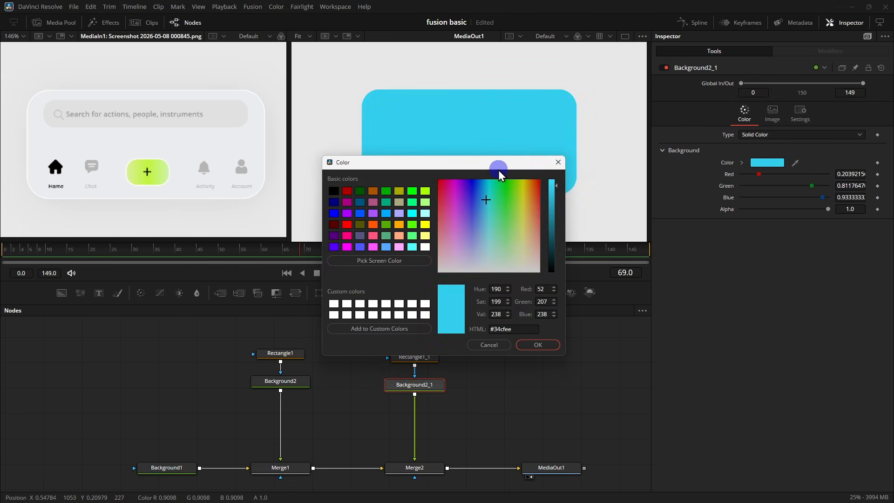
{"action": "left_click_drag", "start_coordinate": [498, 169], "coordinate": [607, 169]}
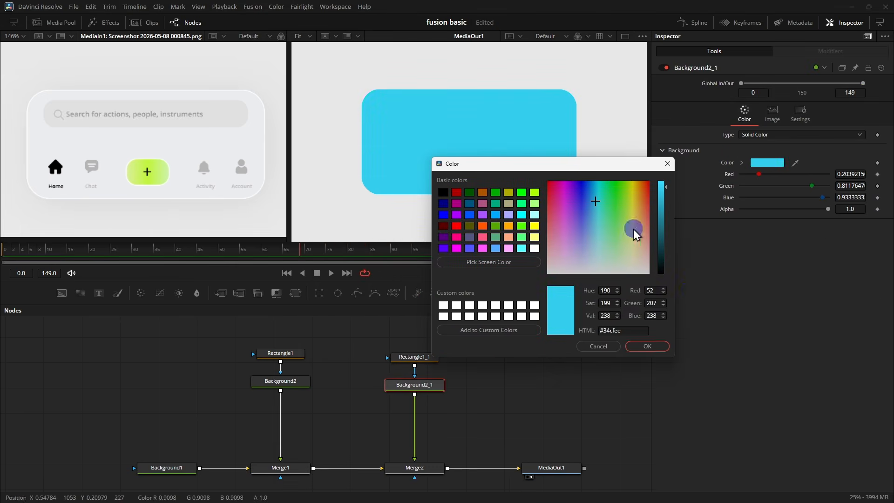
{"action": "left_click", "coordinate": [605, 351]}
{"action": "key", "text": "ctrl+z"}
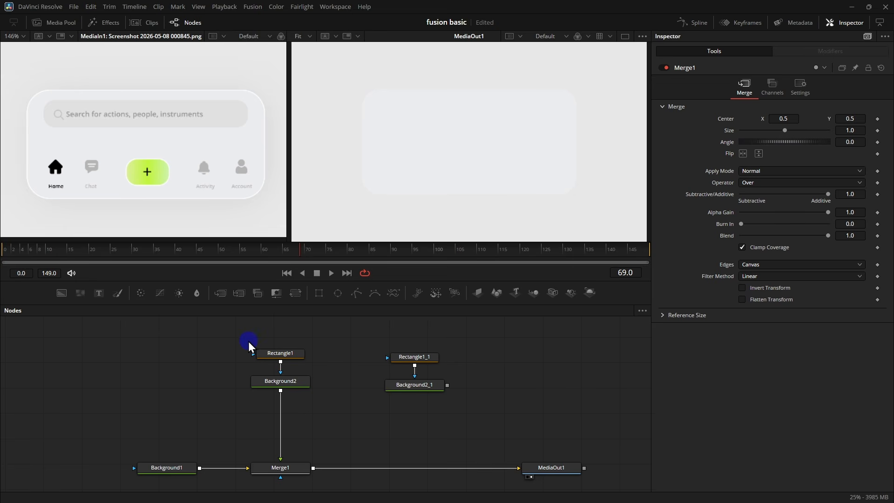
{"action": "left_click_drag", "start_coordinate": [216, 325], "coordinate": [343, 418]}
{"action": "left_click", "coordinate": [337, 414]}
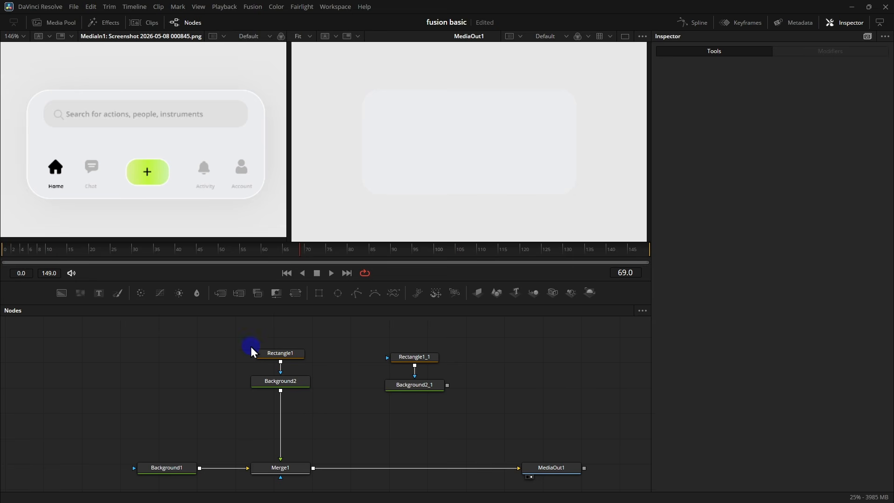
{"action": "left_click_drag", "start_coordinate": [250, 348], "coordinate": [317, 400]}
{"action": "left_click", "coordinate": [360, 428]}
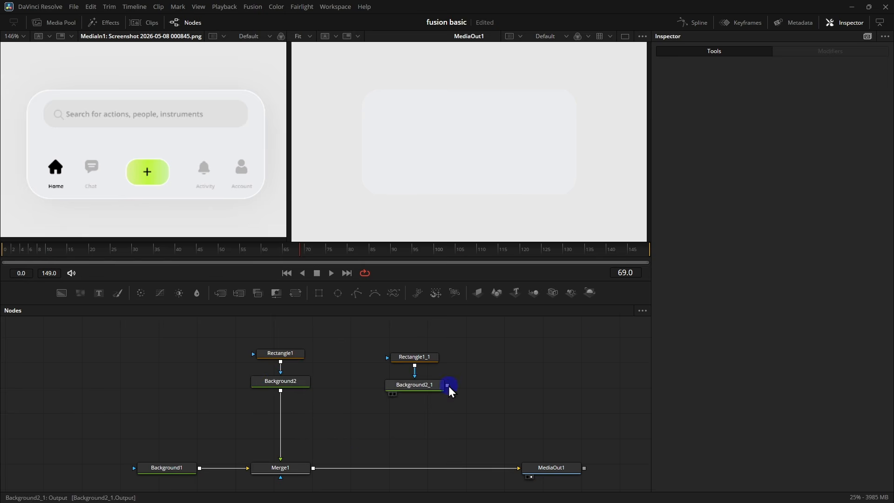
{"action": "left_click_drag", "start_coordinate": [448, 386], "coordinate": [563, 428]}
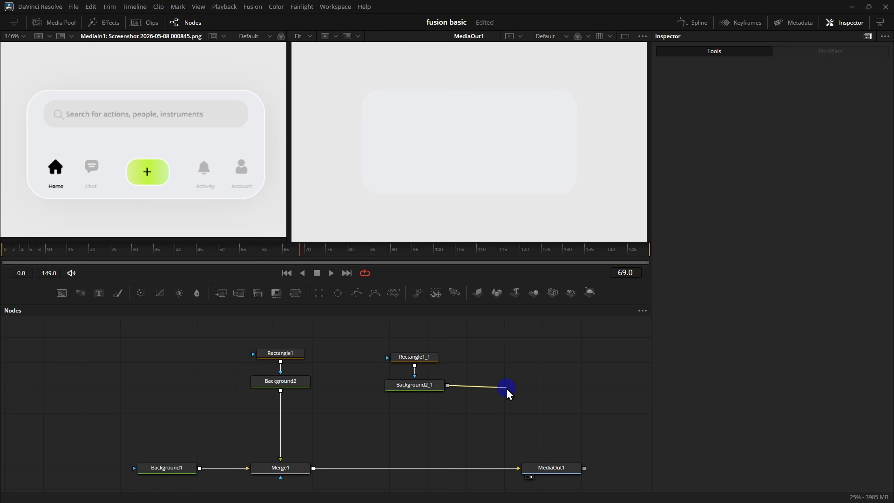
{"action": "left_click_drag", "start_coordinate": [506, 388], "coordinate": [506, 388]}
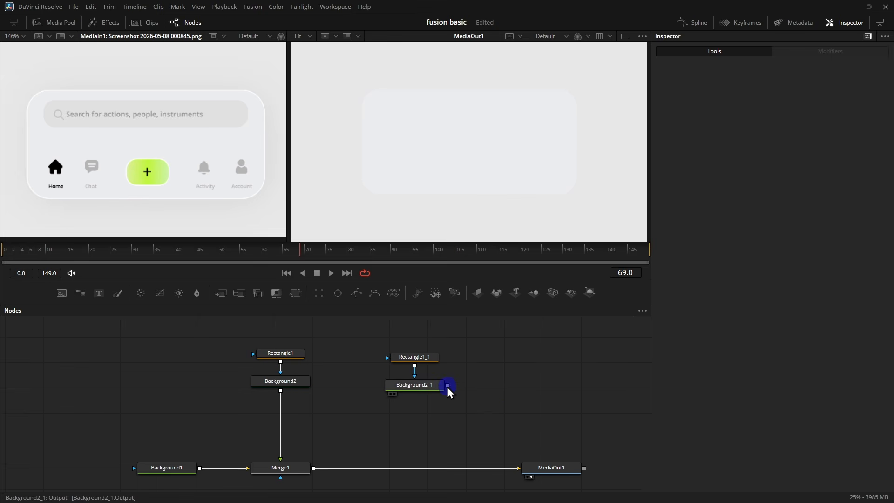
Merge Background2_1 over Background2's output and place the new Merge node between Background2 and Merge1.
{"action": "left_click_drag", "start_coordinate": [447, 386], "coordinate": [447, 421]}
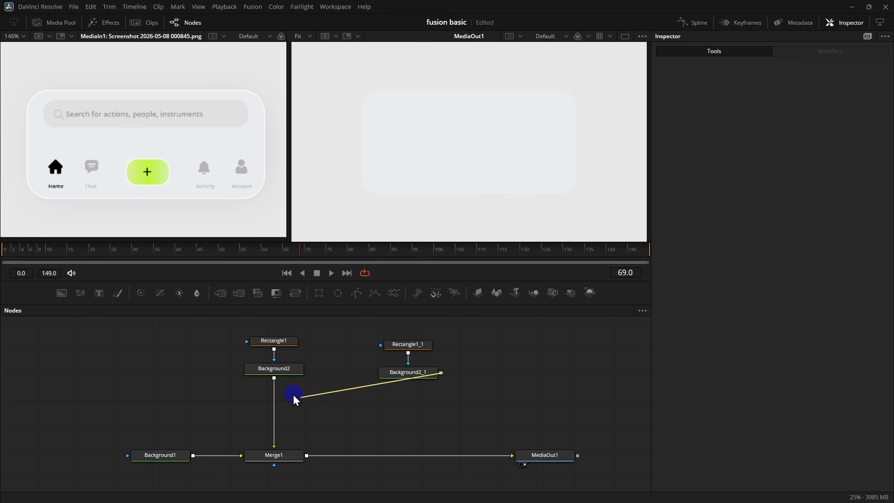
{"action": "left_click_drag", "start_coordinate": [293, 395], "coordinate": [275, 379]}
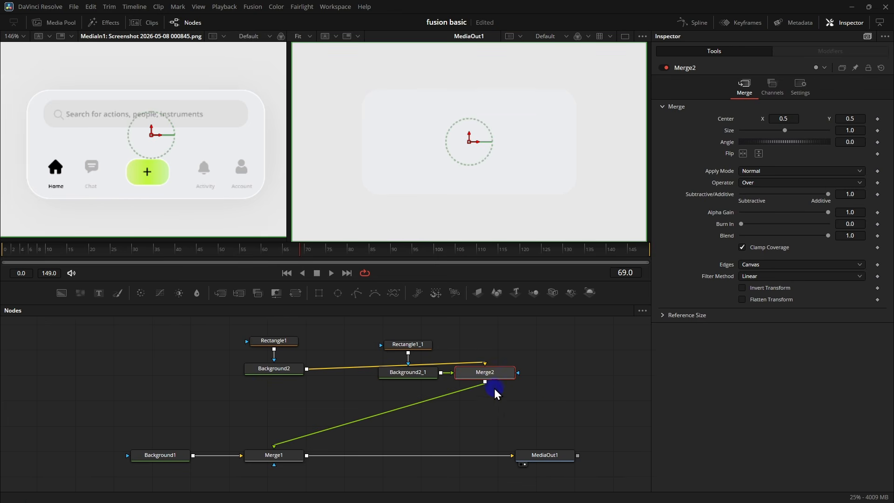
{"action": "left_click_drag", "start_coordinate": [497, 375], "coordinate": [287, 415]}
Line up Background2_1 and Rectangle1_1 in a row beside Merge2.
{"action": "left_click_drag", "start_coordinate": [354, 332], "coordinate": [465, 400]}
{"action": "left_click_drag", "start_coordinate": [418, 377], "coordinate": [466, 414]}
{"action": "left_click", "coordinate": [421, 385]}
{"action": "left_click", "coordinate": [400, 379]}
{"action": "left_click", "coordinate": [463, 375]}
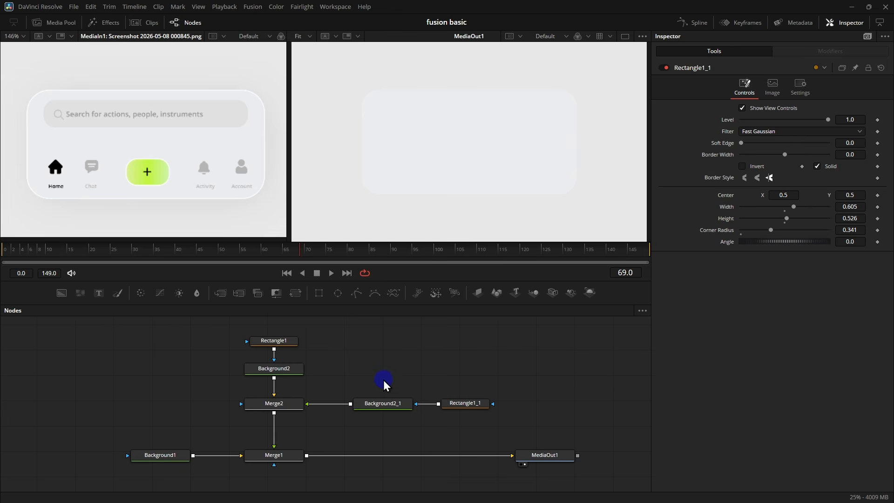
Set Background2_1's color to pure white (#ffffff).
{"action": "left_click", "coordinate": [382, 404]}
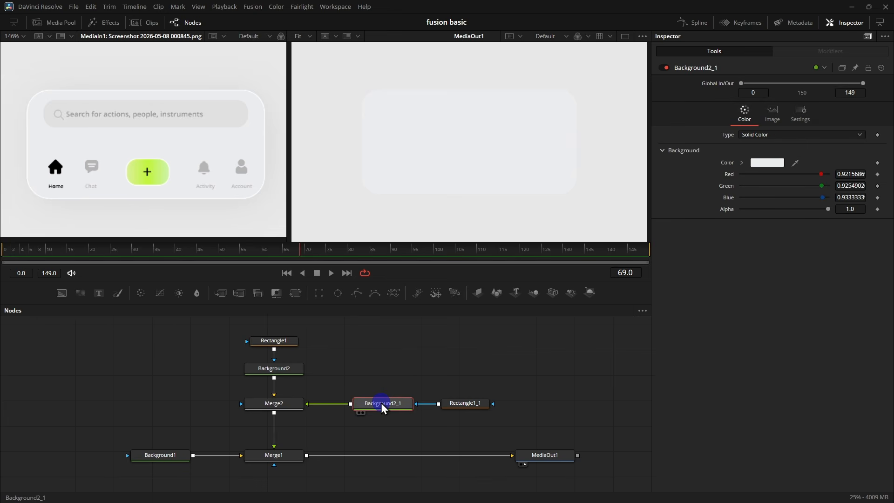
{"action": "left_click", "coordinate": [767, 163]}
{"action": "left_click_drag", "start_coordinate": [523, 163], "coordinate": [577, 173]}
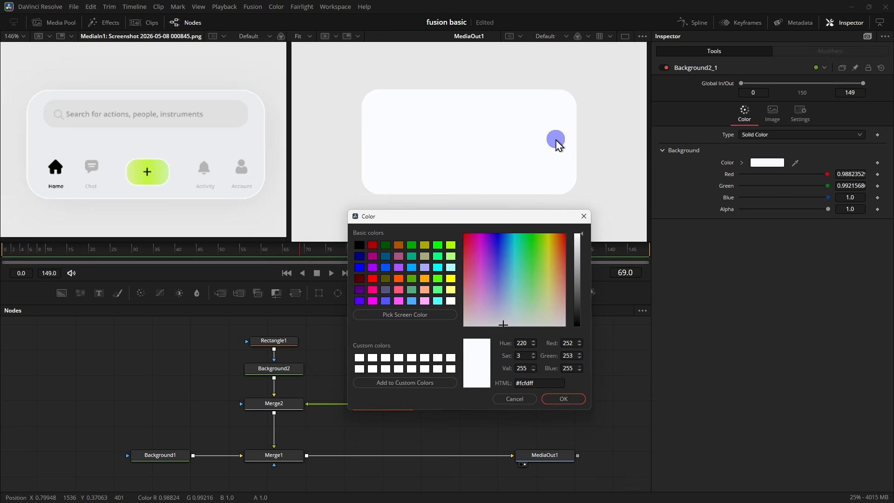
{"action": "left_click", "coordinate": [451, 301]}
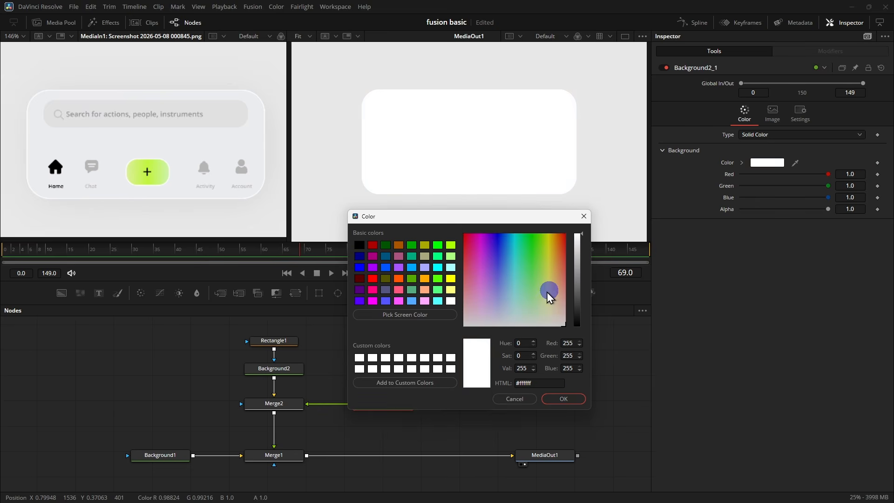
{"action": "left_click", "coordinate": [563, 399]}
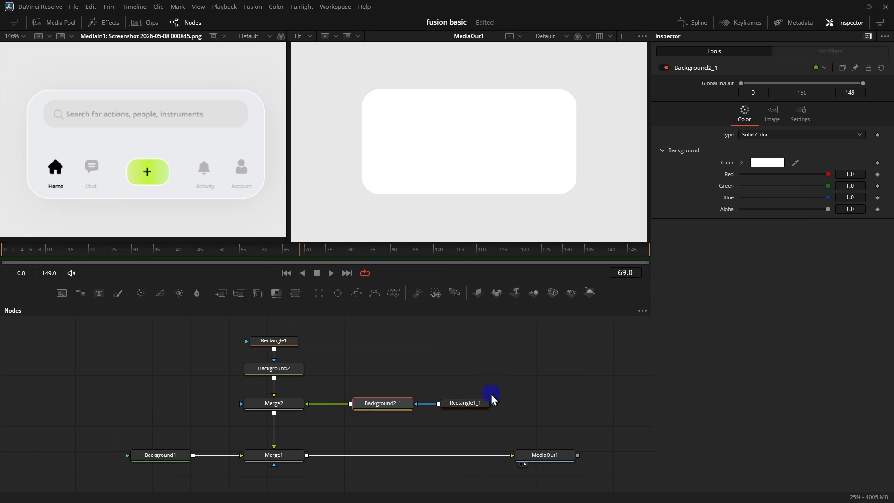
Make the Rectangle1_1 mask an outline by turning off its Solid option.
{"action": "left_click", "coordinate": [461, 409]}
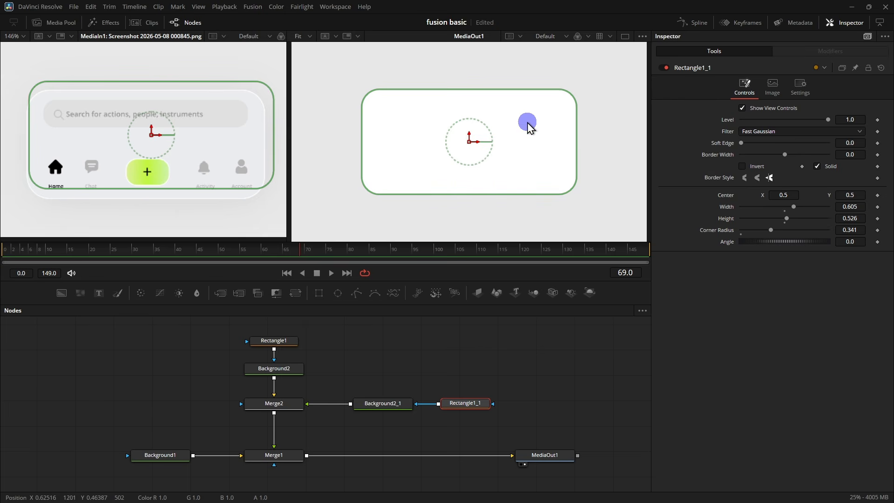
{"action": "left_click", "coordinate": [817, 168]}
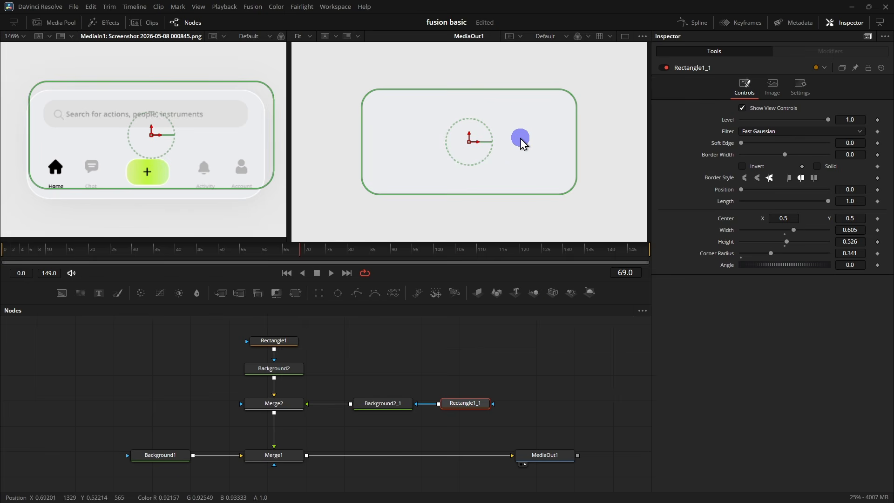
{"action": "left_click", "coordinate": [567, 356]}
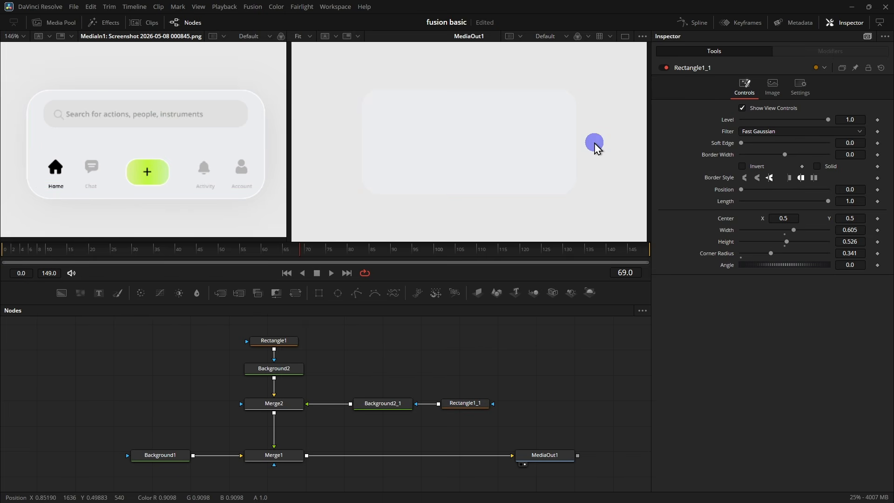
Try a cyan color (#49d0ee) on Background2 and discard the change.
{"action": "left_click", "coordinate": [273, 368]}
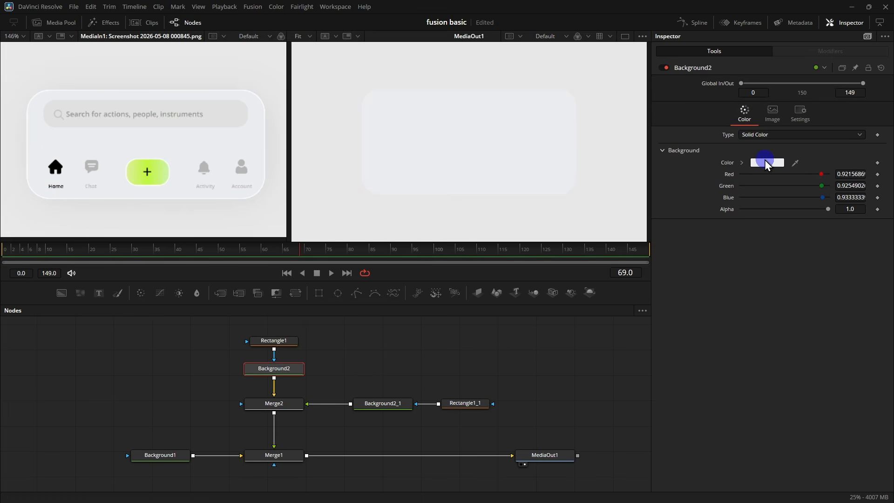
{"action": "left_click", "coordinate": [766, 162]}
{"action": "left_click", "coordinate": [489, 206]}
{"action": "left_click_drag", "start_coordinate": [533, 162], "coordinate": [722, 258]}
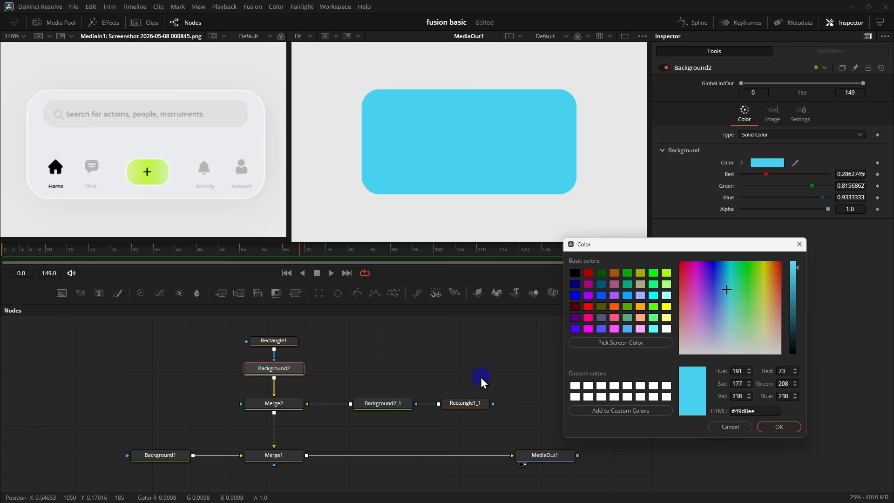
{"action": "left_click", "coordinate": [729, 427]}
Set Rectangle1_1's border width to 0.018 and hide the on-screen controls in the MediaOut1 viewer.
{"action": "left_click_drag", "start_coordinate": [455, 359], "coordinate": [485, 435]}
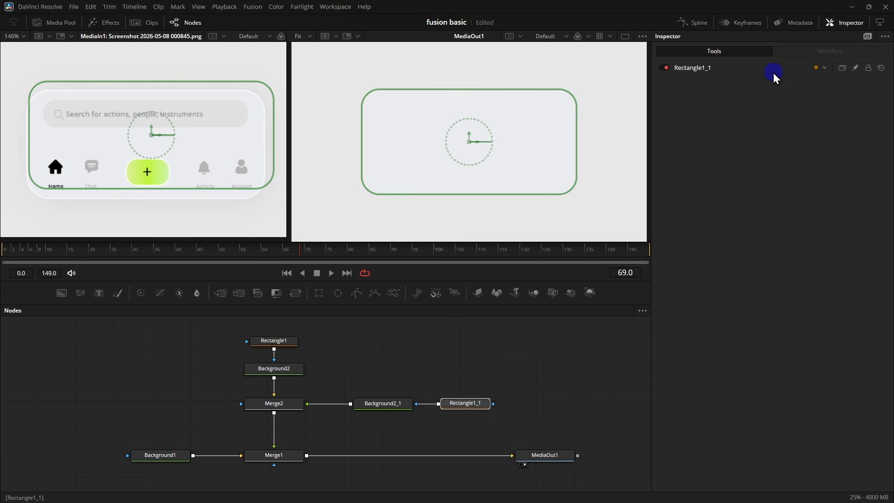
{"action": "left_click", "coordinate": [724, 70]}
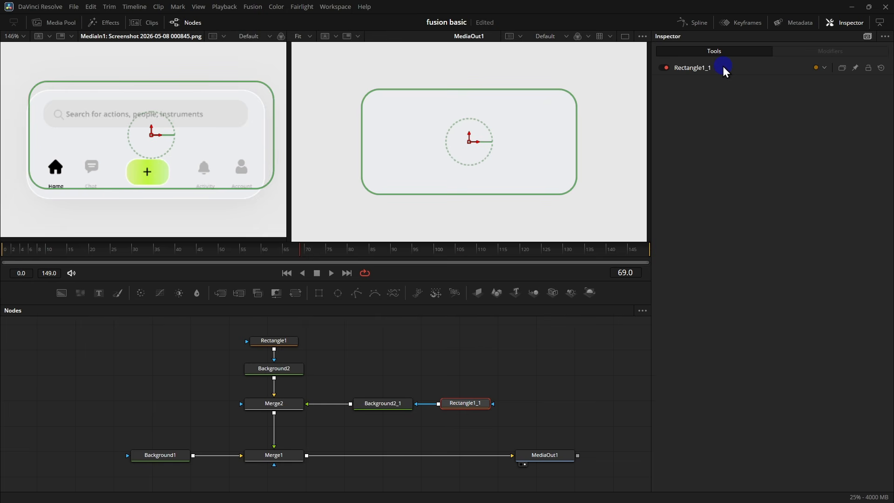
{"action": "left_click", "coordinate": [724, 70]}
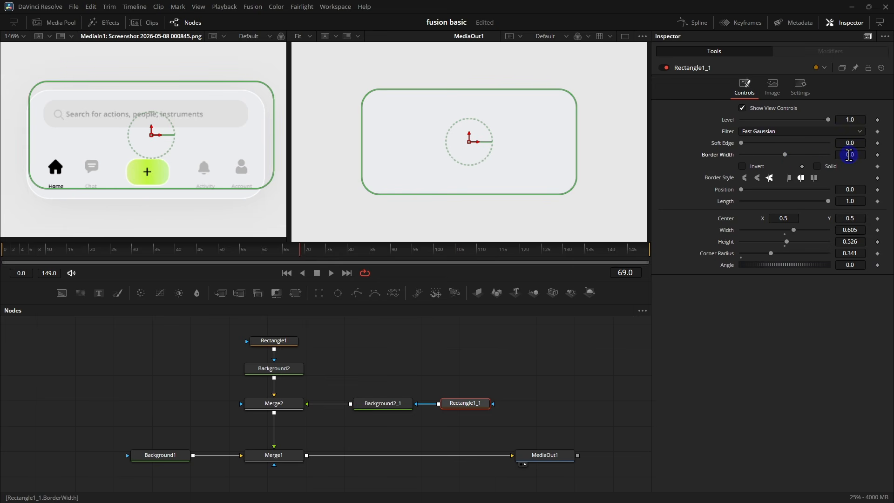
{"action": "left_click_drag", "start_coordinate": [849, 154], "coordinate": [852, 154]}
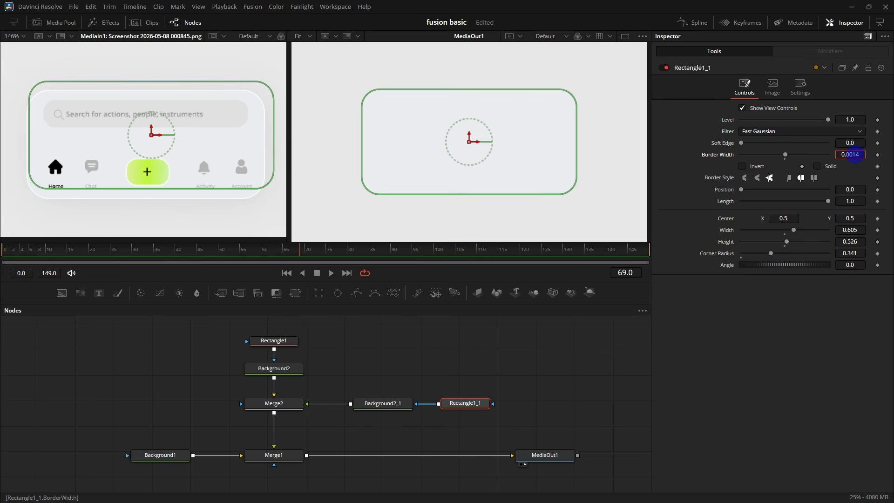
{"action": "type", "text": "0.018"}
{"action": "key", "text": "Return"}
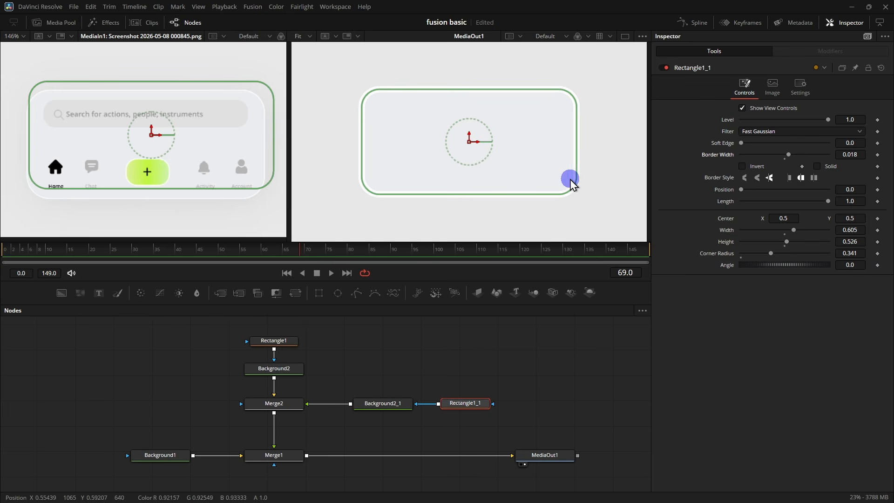
{"action": "left_click", "coordinate": [642, 36]}
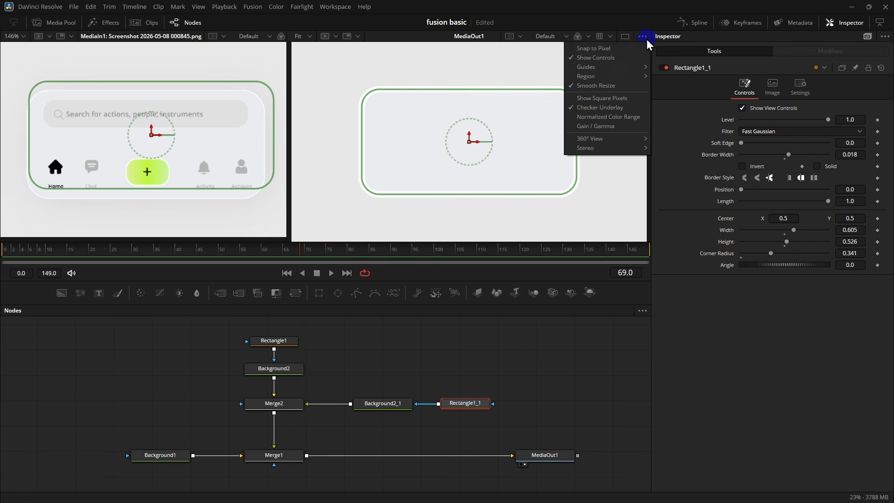
{"action": "left_click", "coordinate": [582, 58]}
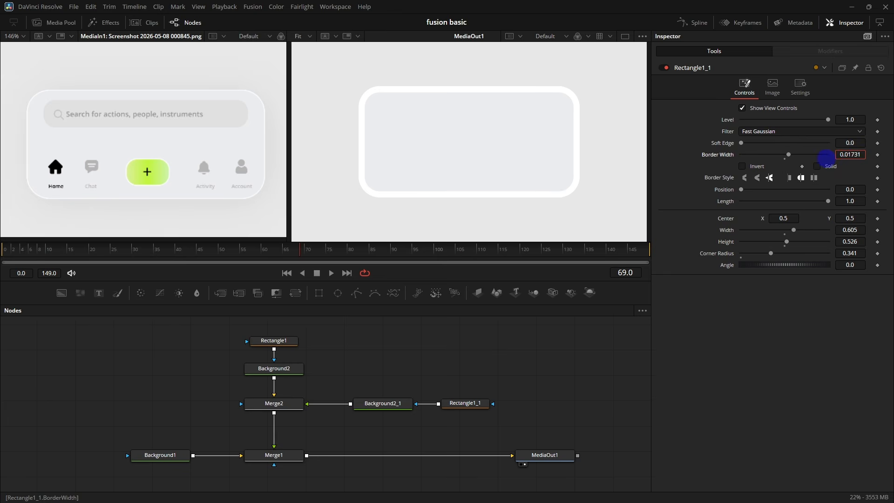
Reduce Rectangle1_1's border width to 0.00342 for a thin outline around the card.
{"action": "left_click_drag", "start_coordinate": [779, 158], "coordinate": [737, 157]}
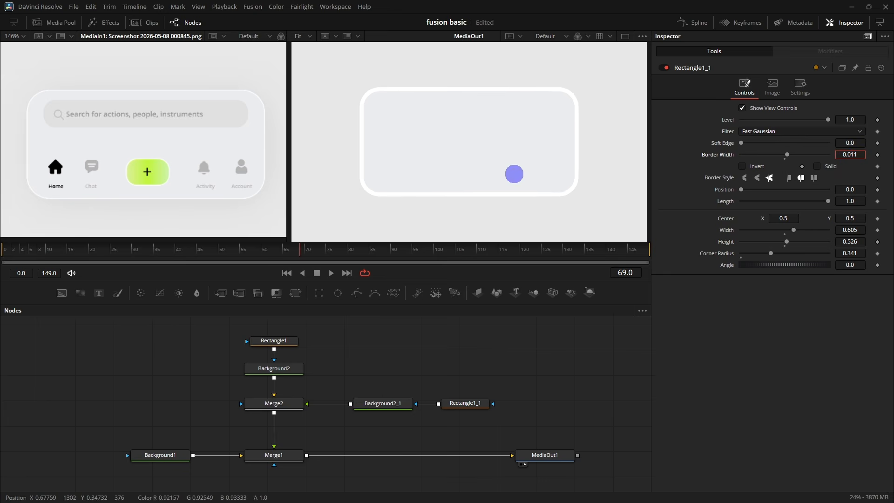
{"action": "left_click", "coordinate": [840, 154]}
{"action": "type", "text": "0.00359"}
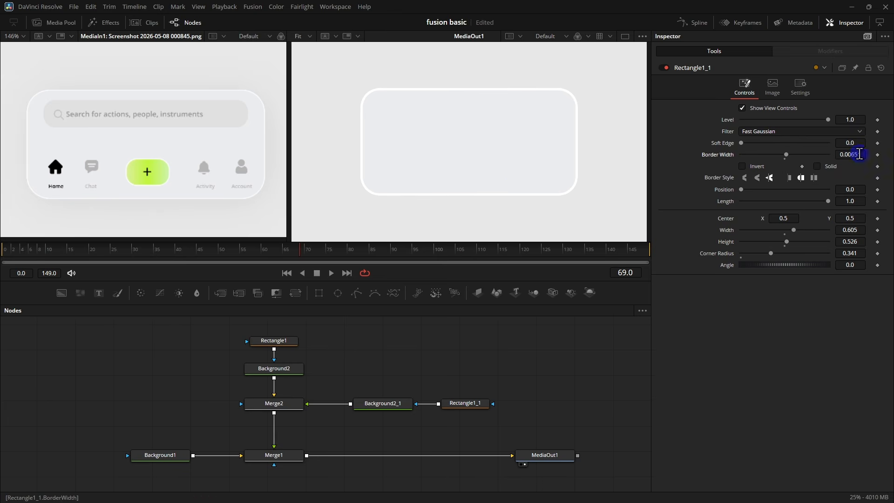
{"action": "key", "text": "Return"}
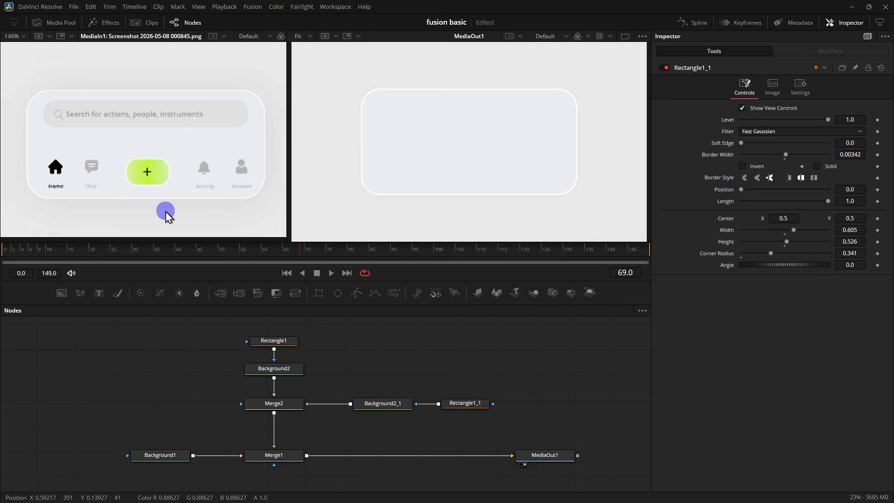
Move the five card nodes farther above Merge1 in the node graph and space Background2_1 and Rectangle1_1 away from Merge2.
{"action": "scroll", "coordinate": [496, 333], "scroll_direction": "up", "scroll_amount": 2}
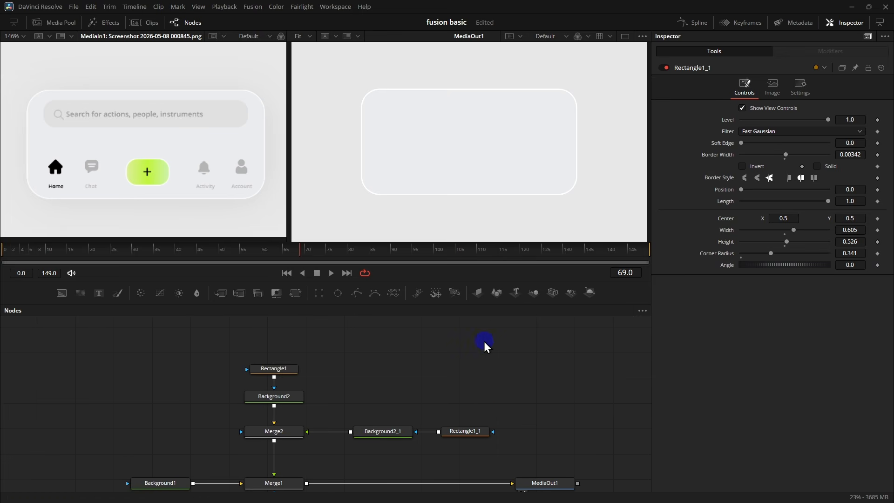
{"action": "left_click_drag", "start_coordinate": [193, 339], "coordinate": [585, 445]}
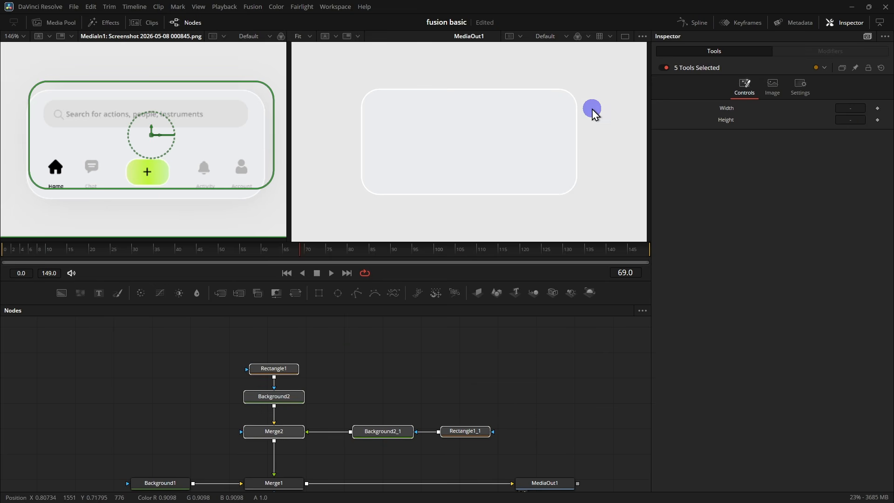
{"action": "left_click", "coordinate": [227, 344]}
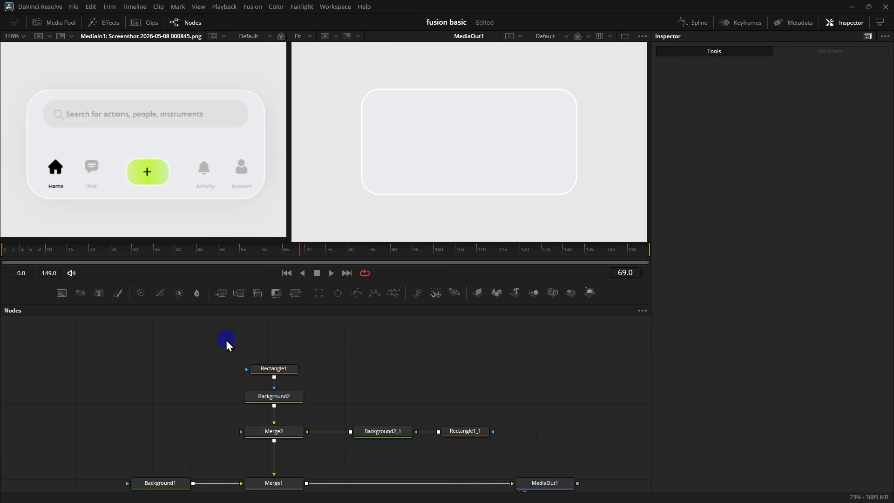
{"action": "left_click_drag", "start_coordinate": [206, 343], "coordinate": [556, 448]}
{"action": "left_click_drag", "start_coordinate": [287, 431], "coordinate": [288, 381]}
{"action": "left_click_drag", "start_coordinate": [349, 353], "coordinate": [523, 383]}
{"action": "left_click", "coordinate": [418, 454]}
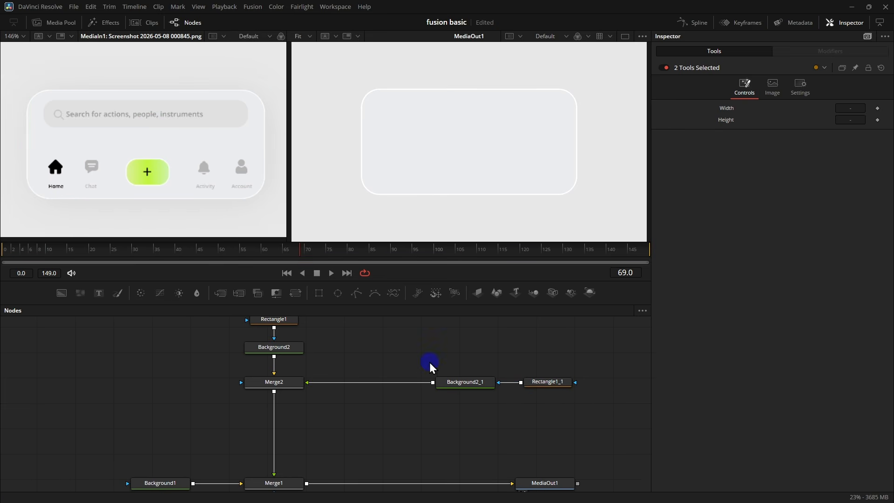
Move Background2_1 and Rectangle1_1 together closer to Merge2 in the node graph.
{"action": "scroll", "coordinate": [321, 365], "scroll_direction": "up", "scroll_amount": 2}
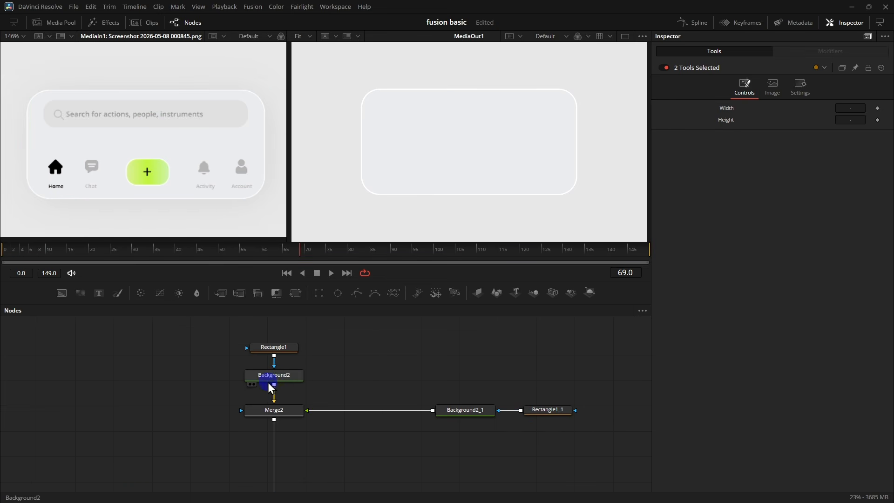
{"action": "left_click_drag", "start_coordinate": [396, 355], "coordinate": [579, 465]}
{"action": "left_click_drag", "start_coordinate": [476, 423], "coordinate": [372, 422]}
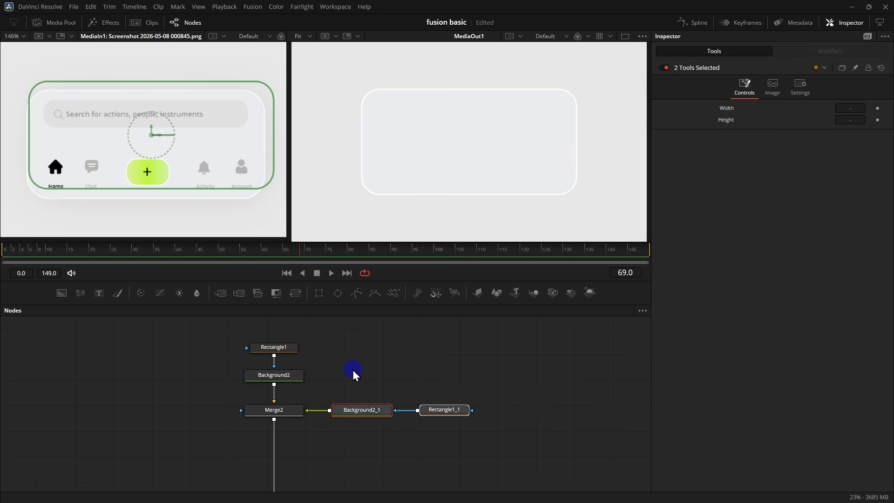
Add a Drop Shadow node and insert it on the connection between Merge2 and Merge1.
{"action": "scroll", "coordinate": [349, 371], "scroll_direction": "down", "scroll_amount": 2}
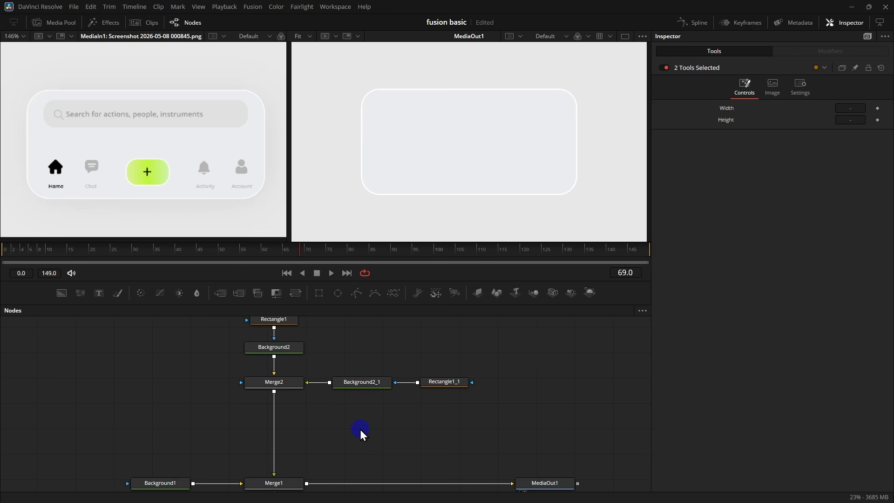
{"action": "key", "text": "shift+space"}
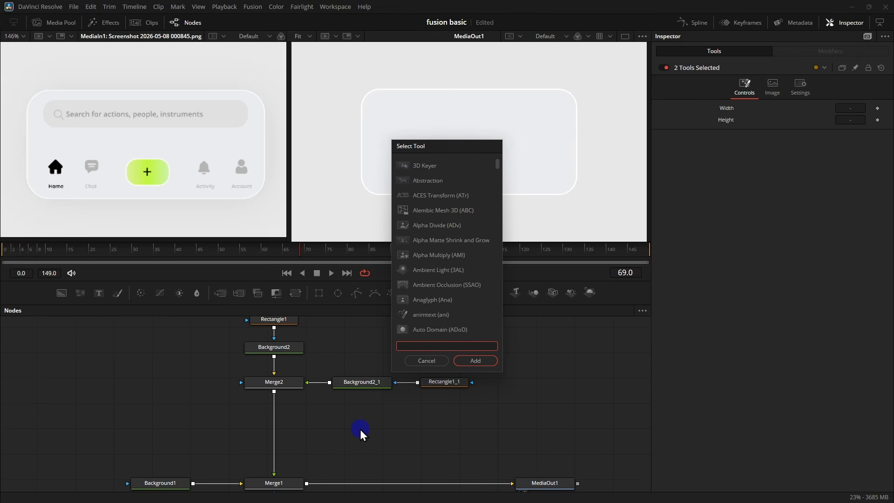
{"action": "type", "text": "dro"}
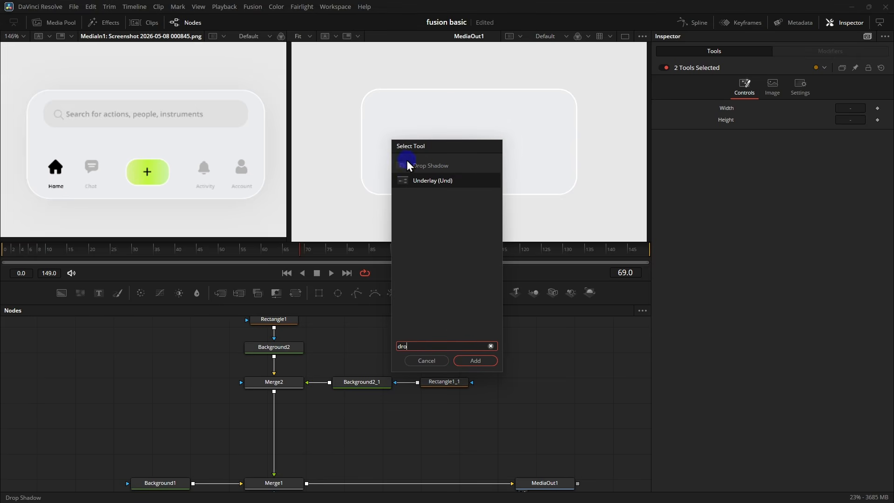
{"action": "left_click", "coordinate": [439, 167]}
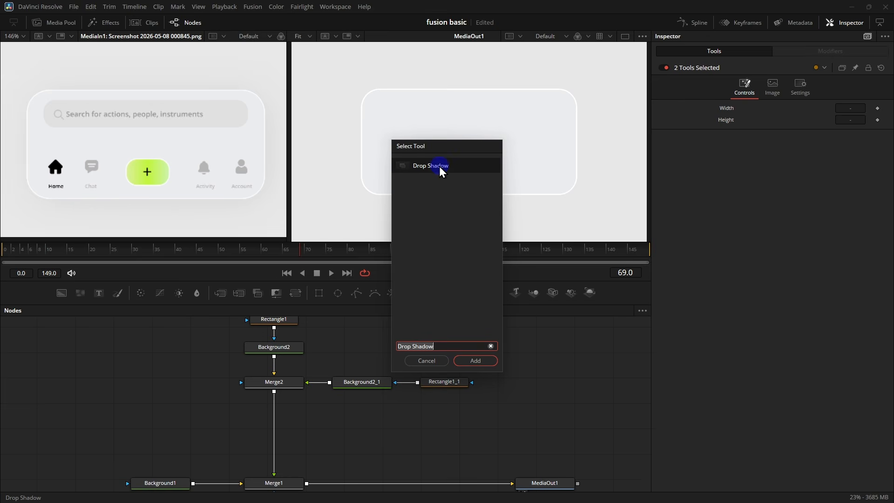
{"action": "left_click", "coordinate": [475, 361]}
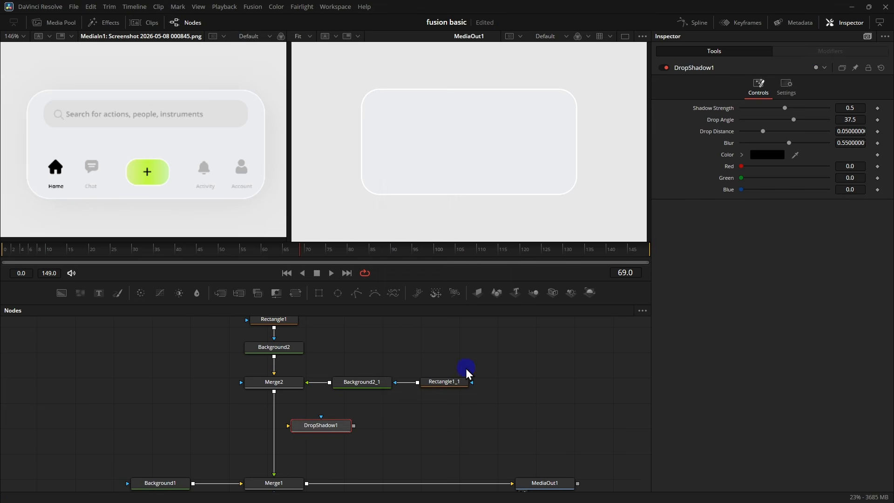
{"action": "left_click_drag", "start_coordinate": [318, 432], "coordinate": [401, 432]}
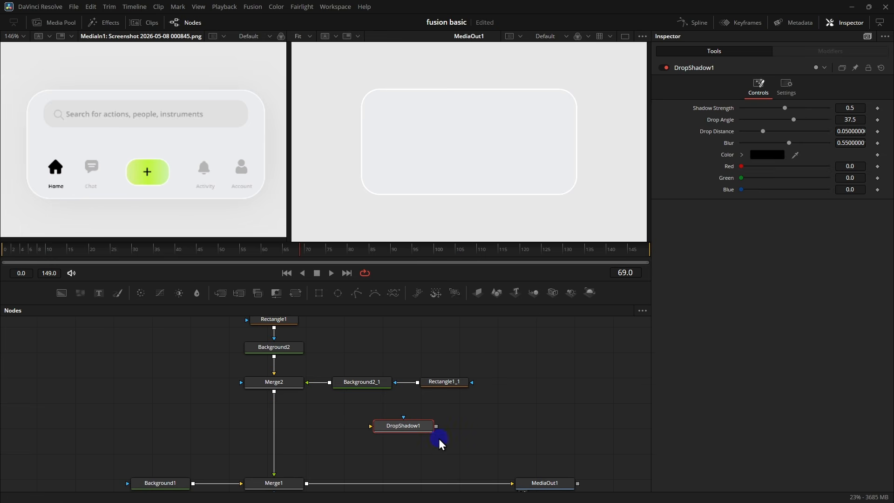
{"action": "left_click_drag", "start_coordinate": [412, 431], "coordinate": [273, 419]}
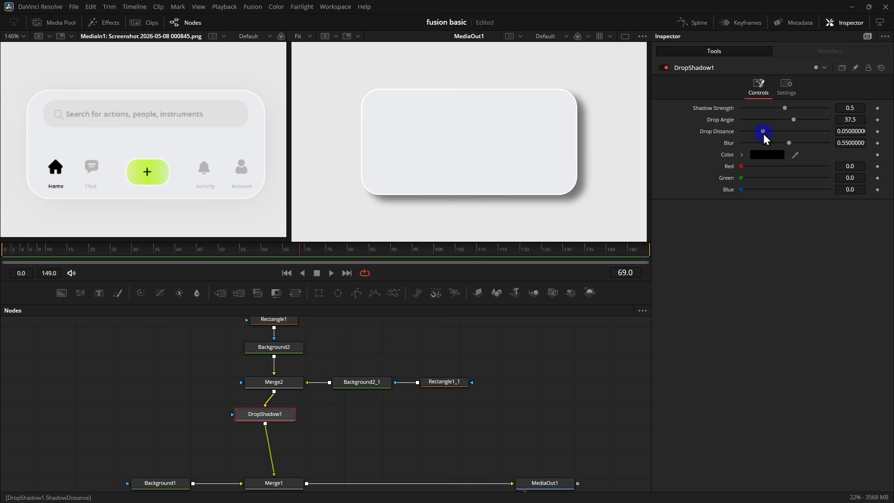
Try out DropShadow1's distance, blur, angle and strength settings, and reset the node to its defaults.
{"action": "left_click_drag", "start_coordinate": [763, 133], "coordinate": [680, 141]}
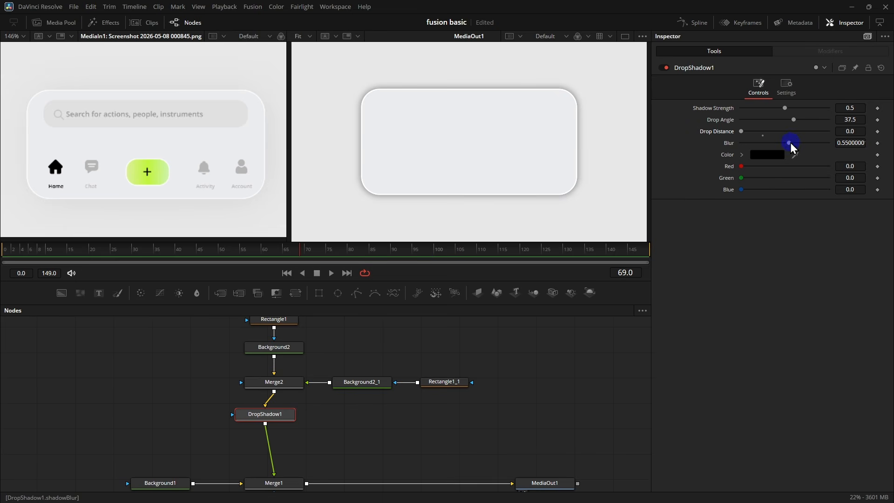
{"action": "mouse_move", "coordinate": [789, 143]}
{"action": "left_mouse_down"}
{"action": "mouse_move", "coordinate": [737, 144]}
{"action": "mouse_move", "coordinate": [752, 132]}
{"action": "mouse_move", "coordinate": [800, 132]}
{"action": "left_mouse_up"}
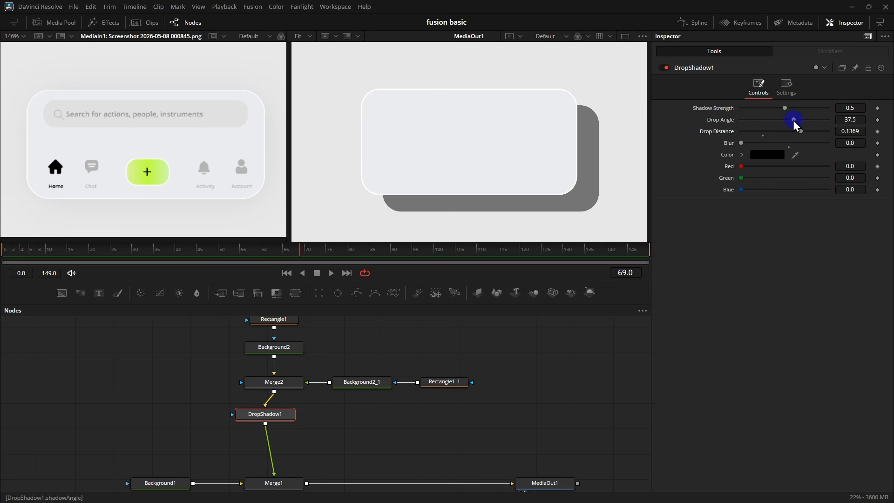
{"action": "left_click_drag", "start_coordinate": [792, 120], "coordinate": [808, 110]}
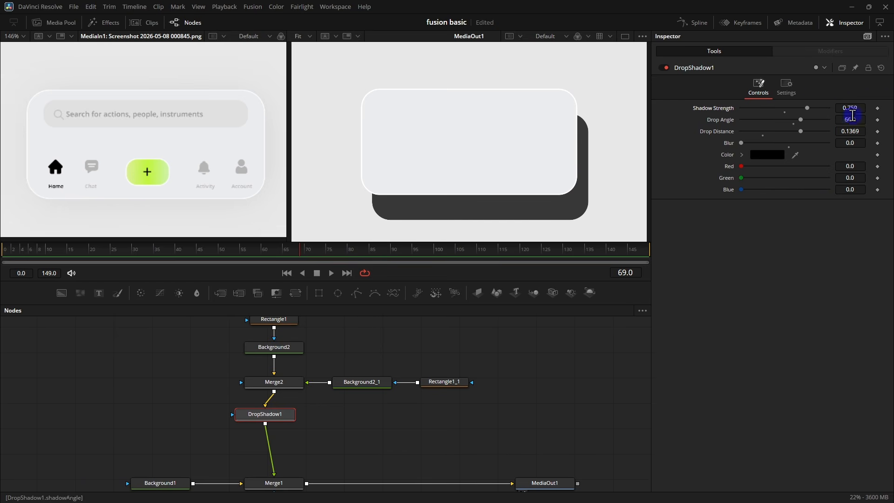
{"action": "left_click", "coordinate": [881, 68]}
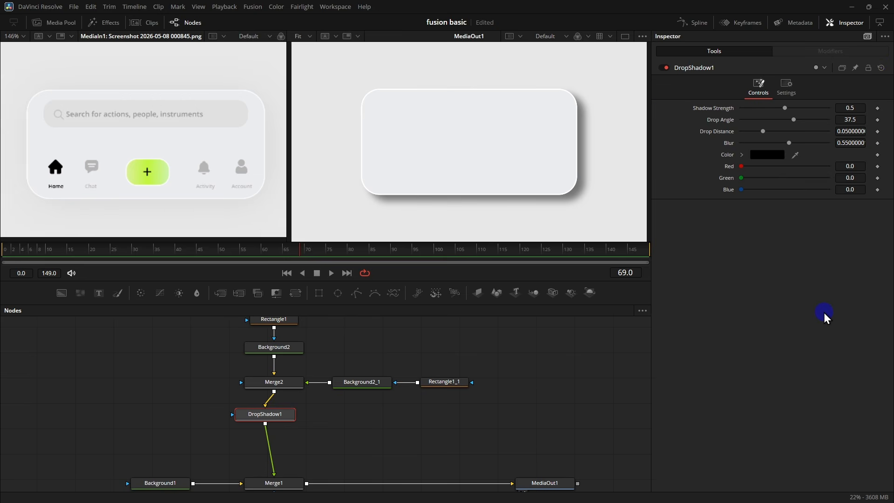
Give DropShadow1 a soft, faint shadow with drop distance 0.0, blur 0.738 and shadow strength 0.107.
{"action": "left_click_drag", "start_coordinate": [763, 133], "coordinate": [671, 138]}
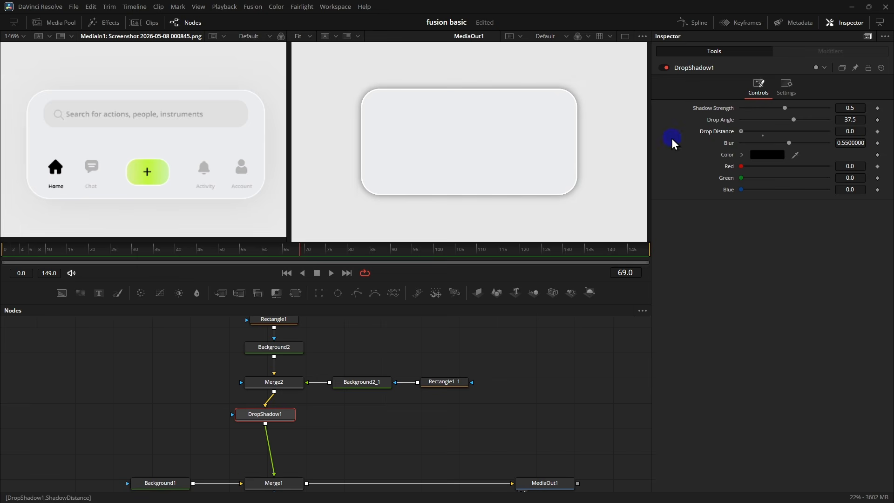
{"action": "left_click_drag", "start_coordinate": [789, 142], "coordinate": [806, 144]}
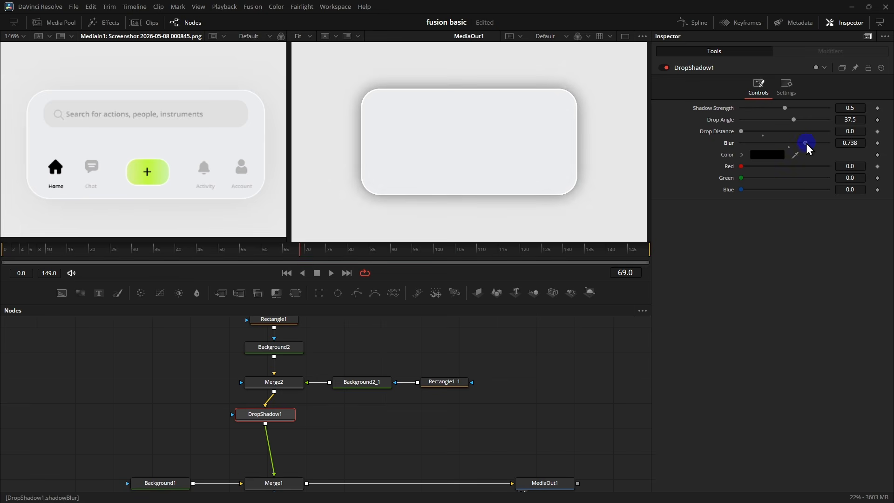
{"action": "left_click_drag", "start_coordinate": [786, 108], "coordinate": [750, 110]}
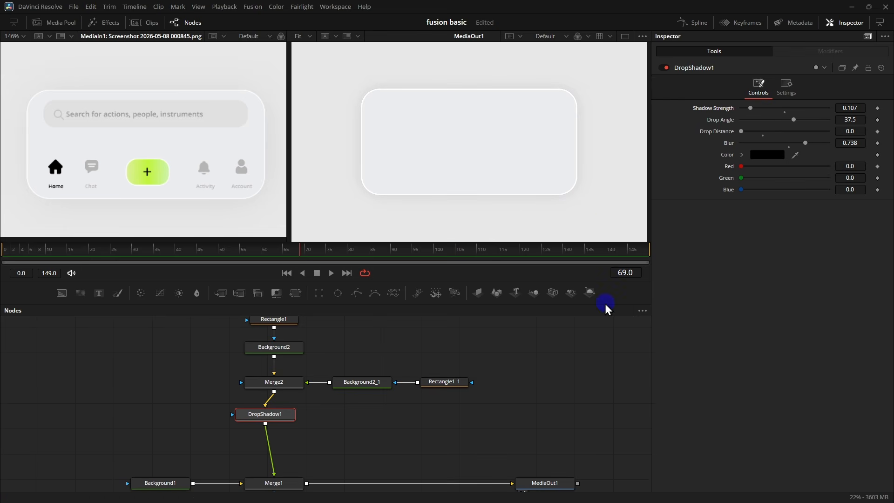
{"action": "left_click", "coordinate": [563, 401]}
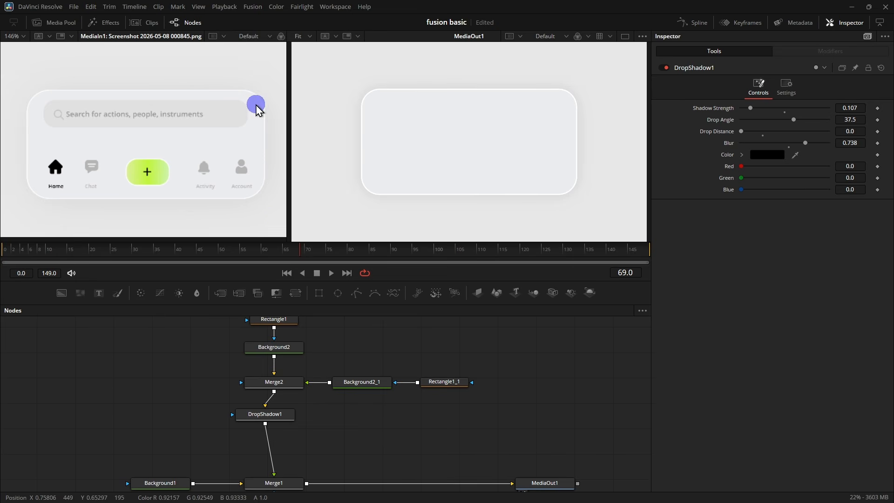
Move the six card nodes higher above Merge1 and line DropShadow1 up directly beneath Merge2.
{"action": "scroll", "coordinate": [402, 356], "scroll_direction": "up", "scroll_amount": 2}
{"action": "left_click_drag", "start_coordinate": [242, 327], "coordinate": [479, 420]}
{"action": "left_click", "coordinate": [493, 416]}
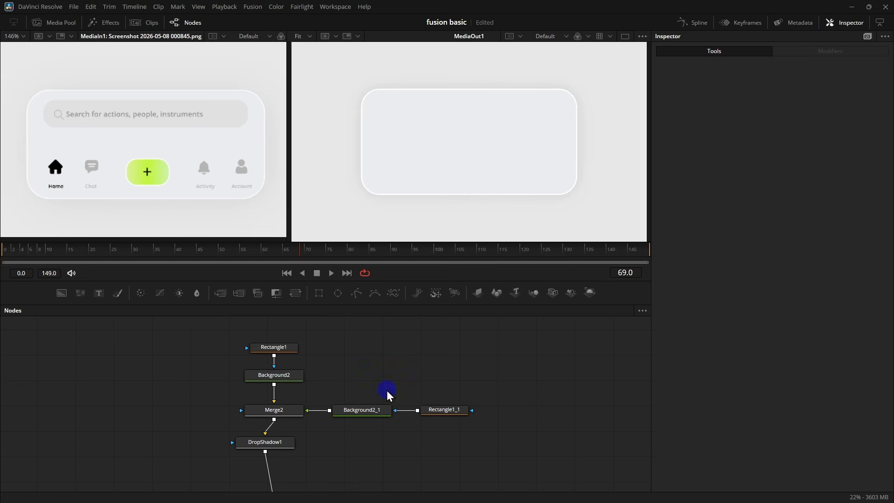
{"action": "left_click_drag", "start_coordinate": [473, 281], "coordinate": [471, 186]}
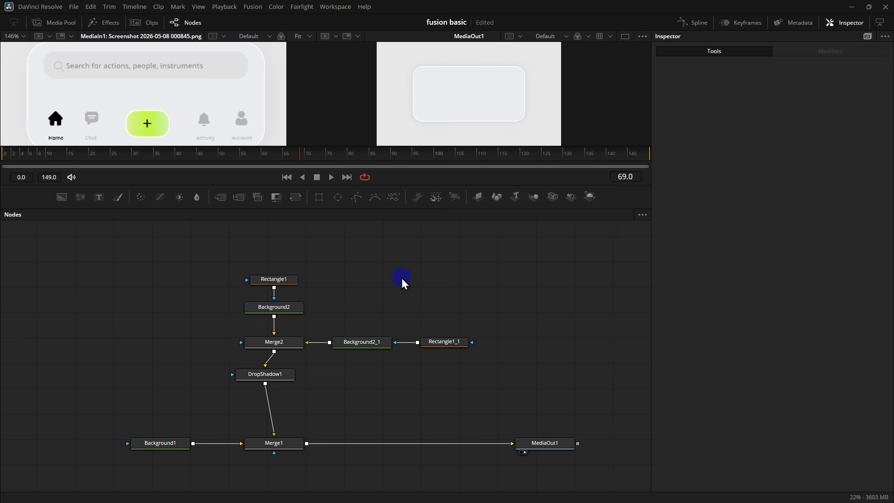
{"action": "left_click_drag", "start_coordinate": [227, 251], "coordinate": [531, 426]}
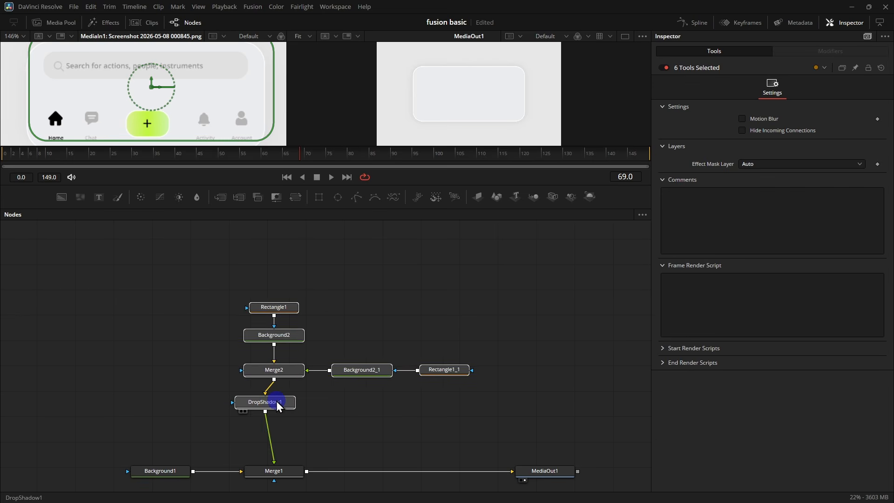
{"action": "left_click_drag", "start_coordinate": [287, 403], "coordinate": [285, 337]}
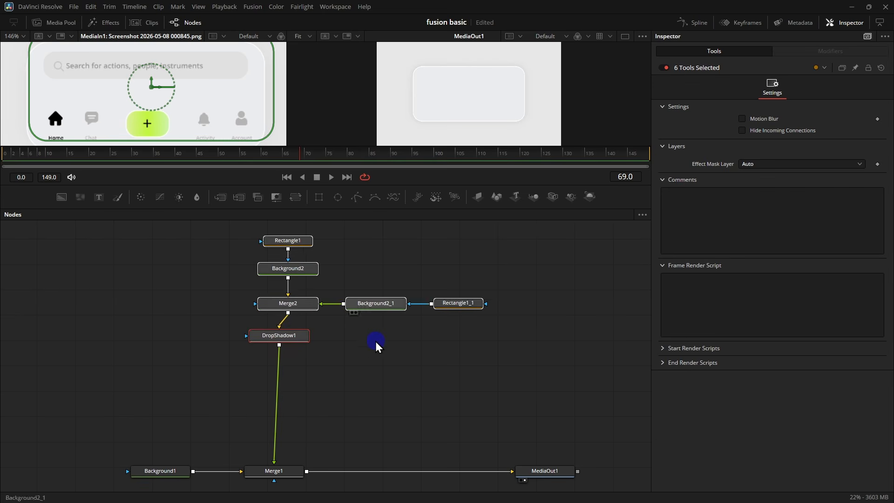
{"action": "left_click", "coordinate": [294, 340]}
{"action": "left_click_drag", "start_coordinate": [233, 231], "coordinate": [528, 375]}
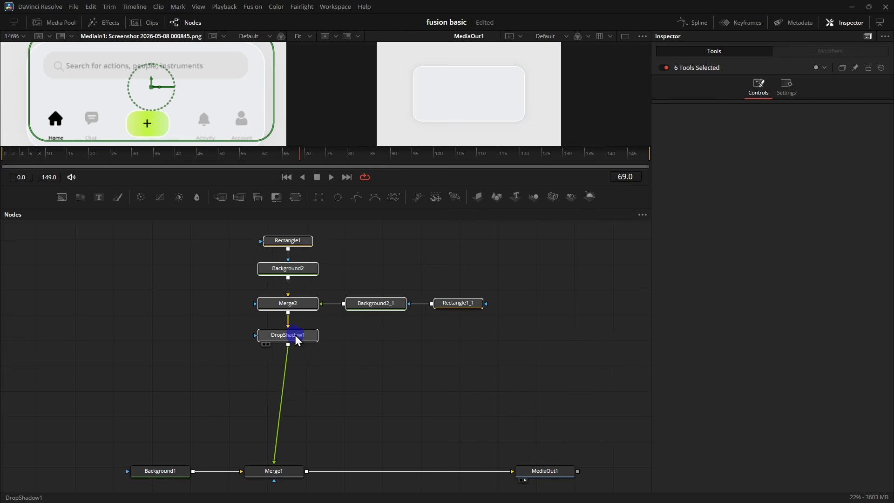
{"action": "left_click_drag", "start_coordinate": [294, 339], "coordinate": [282, 343]}
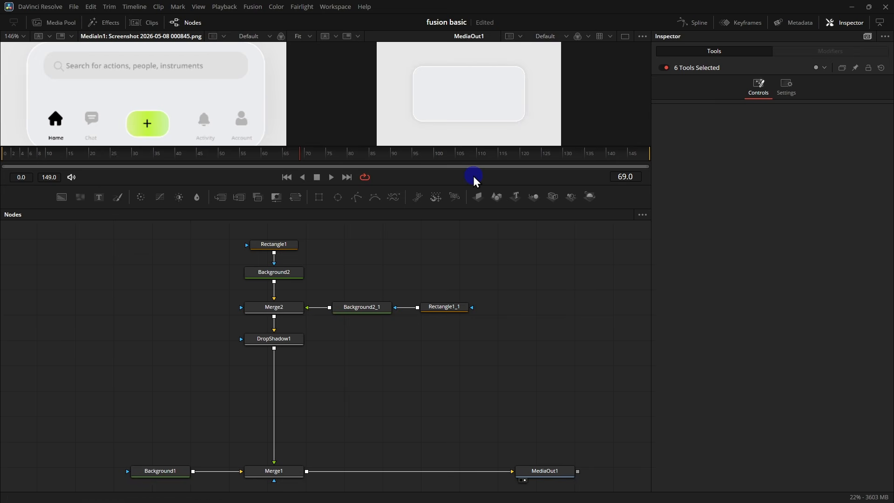
Move MediaOut1 farther from Merge1 to make room between them in the node graph.
{"action": "left_click_drag", "start_coordinate": [471, 184], "coordinate": [469, 278]}
{"action": "scroll", "coordinate": [551, 370], "scroll_direction": "down", "scroll_amount": 2}
{"action": "left_click", "coordinate": [389, 438]}
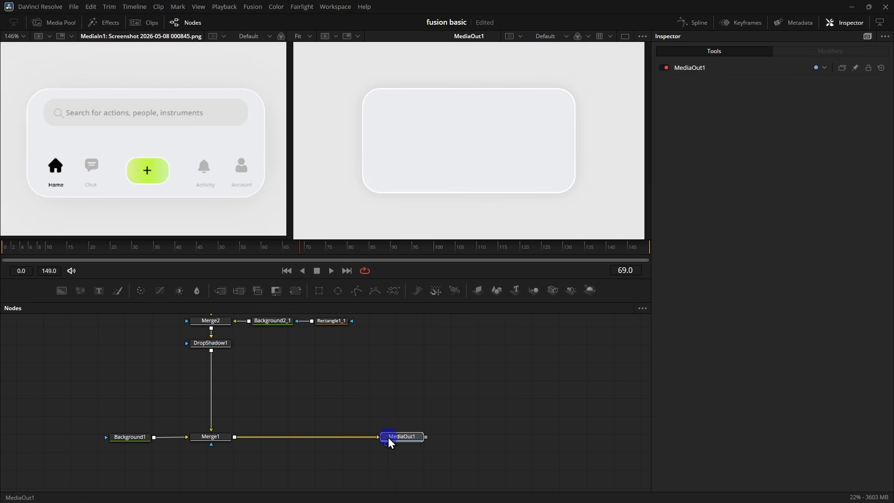
{"action": "left_click_drag", "start_coordinate": [563, 436], "coordinate": [591, 436]}
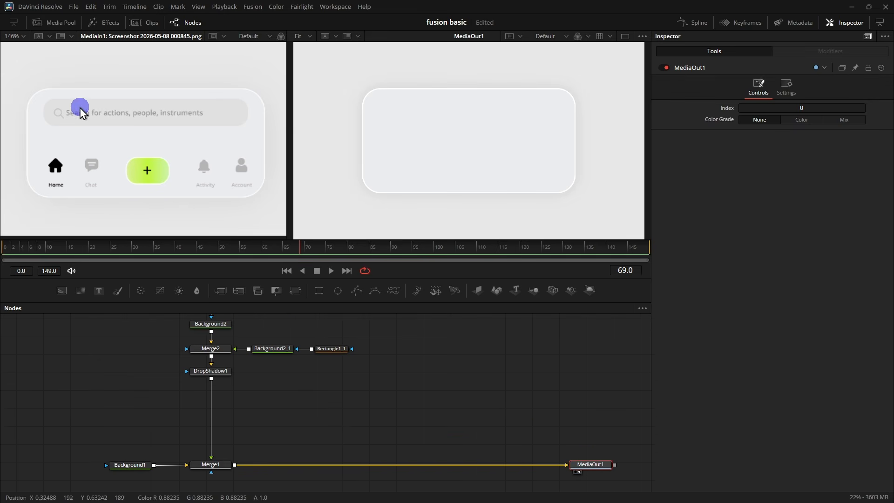
Add an unconnected Background node in the empty area above the line between Merge1 and MediaOut1.
{"action": "left_click", "coordinate": [452, 389]}
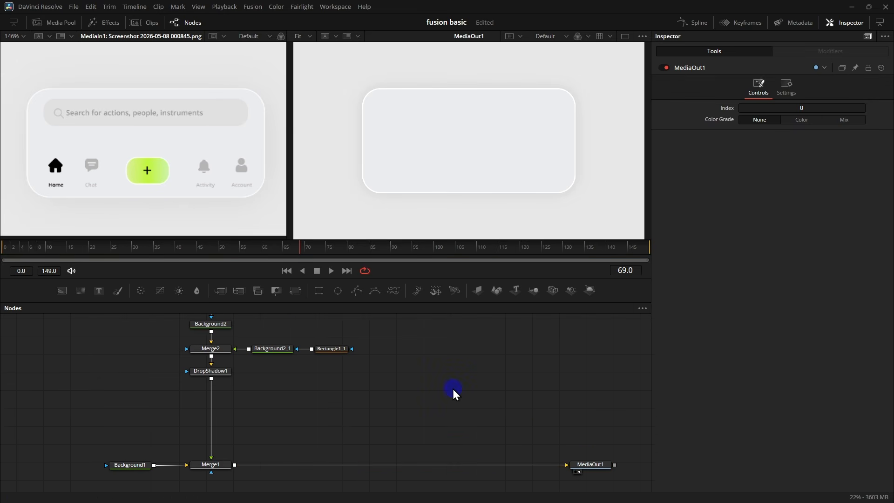
{"action": "left_click", "coordinate": [60, 291]}
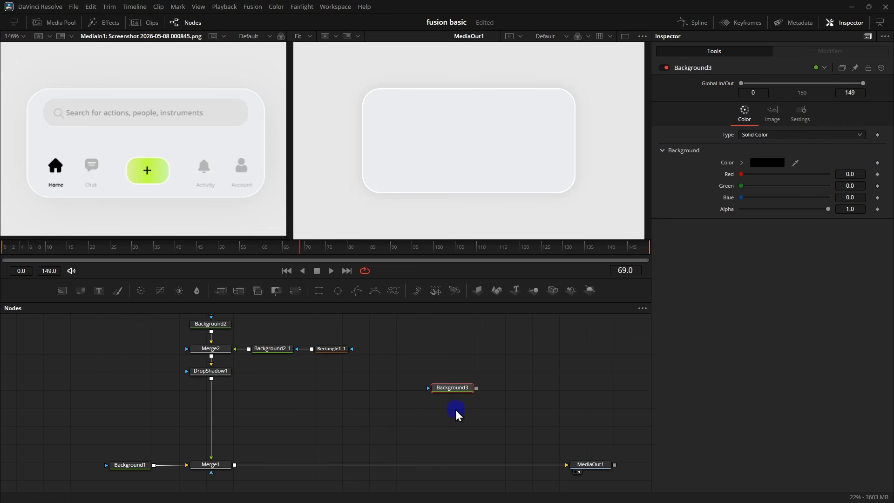
{"action": "scroll", "coordinate": [451, 408], "scroll_direction": "up", "scroll_amount": 3}
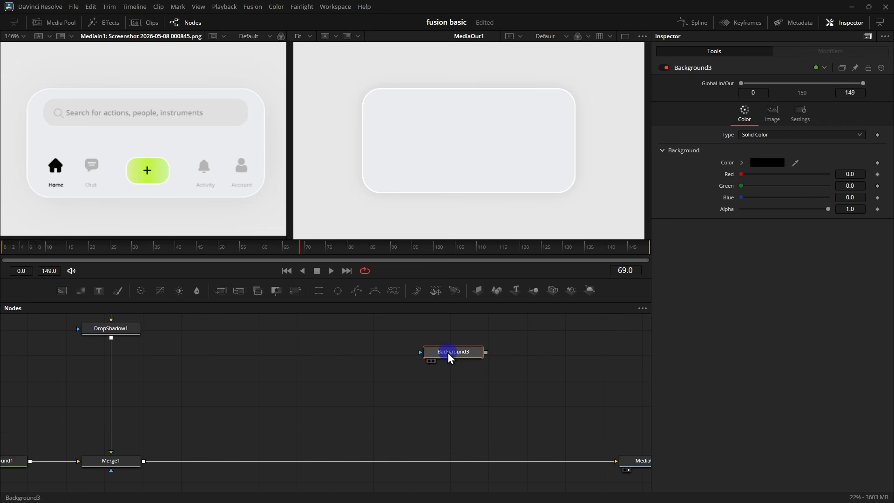
Merge Background3 into the line between Merge1 and MediaOut1 and place it directly above Merge3.
{"action": "left_click_drag", "start_coordinate": [448, 353], "coordinate": [345, 461]}
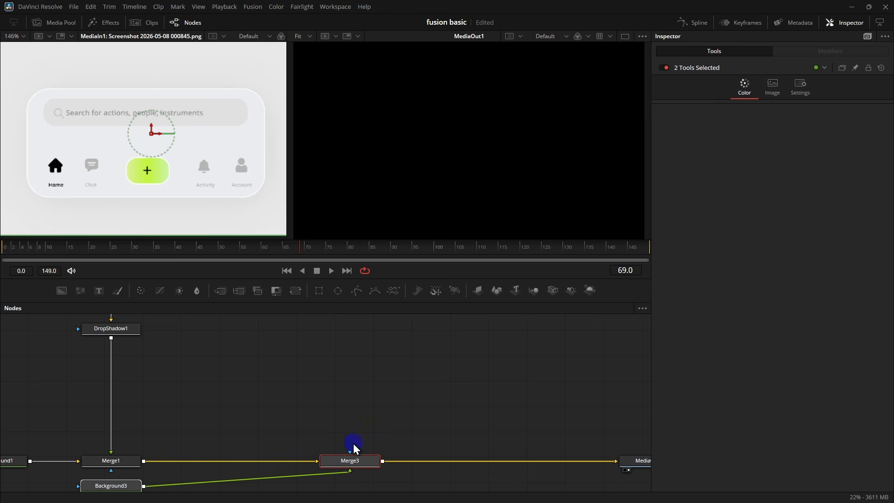
{"action": "scroll", "coordinate": [403, 403], "scroll_direction": "down", "scroll_amount": 1}
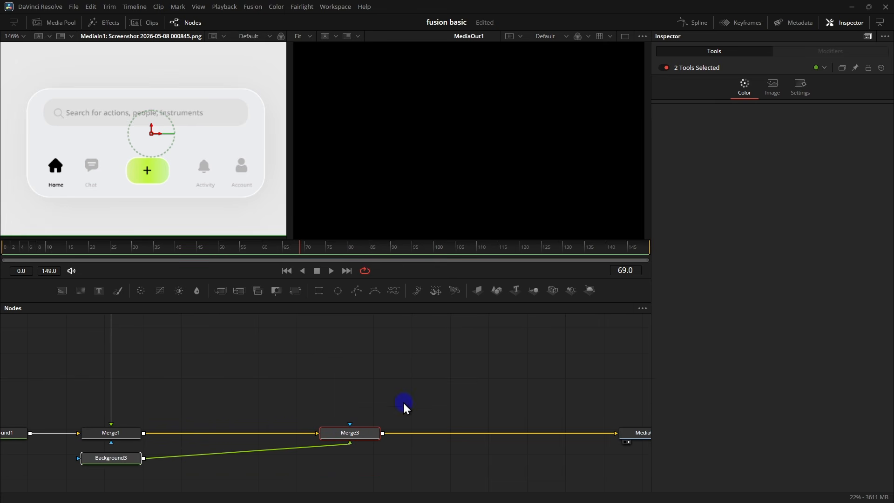
{"action": "left_click", "coordinate": [211, 470]}
{"action": "left_click_drag", "start_coordinate": [122, 460], "coordinate": [355, 353]}
{"action": "scroll", "coordinate": [356, 353], "scroll_direction": "up", "scroll_amount": 1}
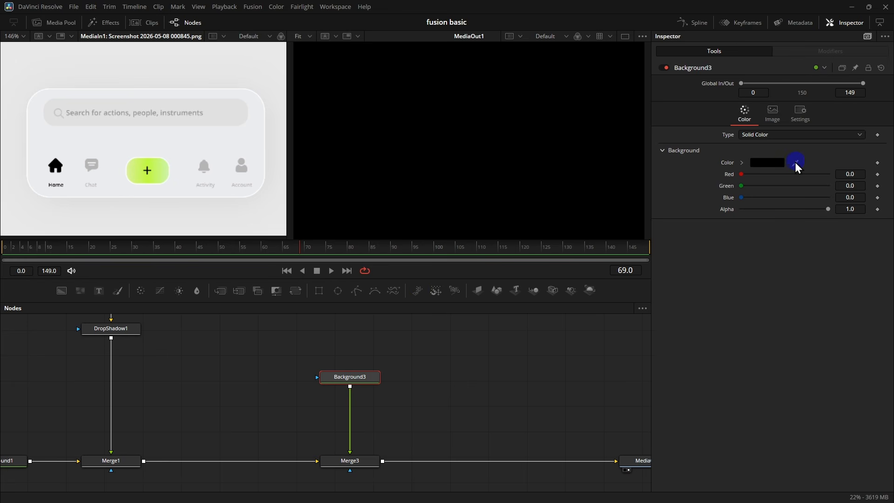
Color Background3 with the light grey sampled from the reference's search bar and attach a Rectangle mask to it.
{"action": "left_click_drag", "start_coordinate": [796, 165], "coordinate": [229, 107]}
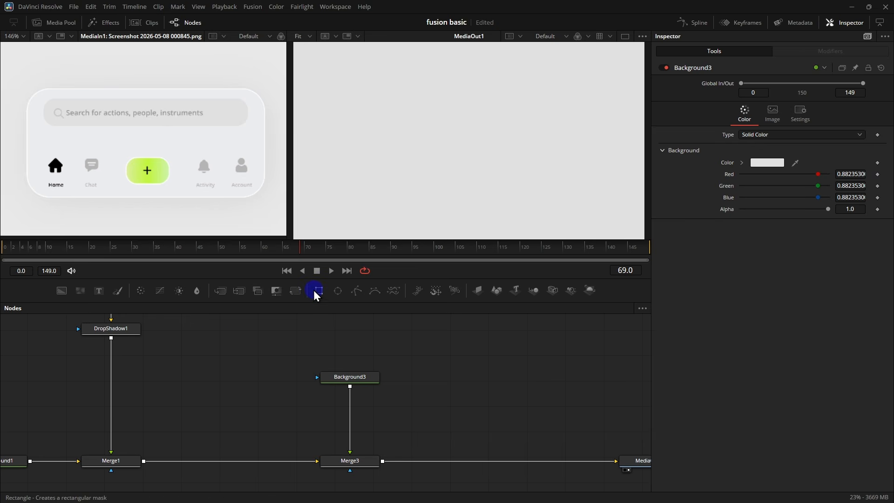
{"action": "left_click", "coordinate": [366, 381]}
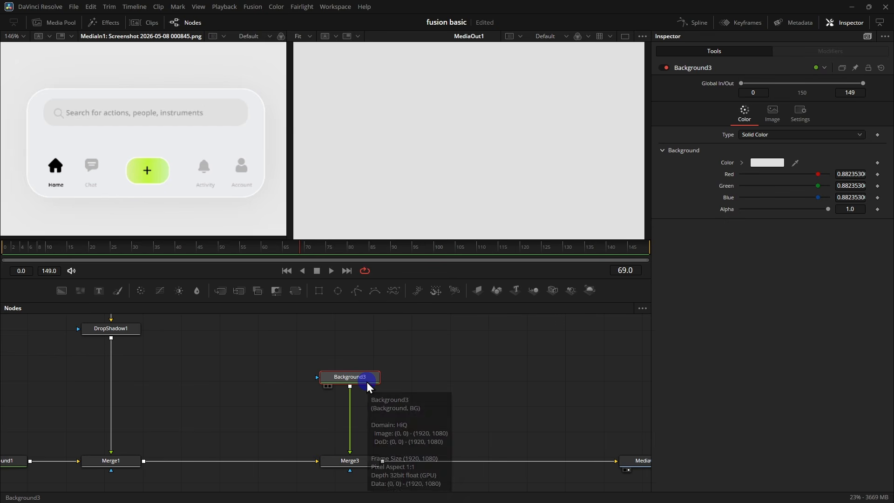
{"action": "left_click", "coordinate": [326, 325]}
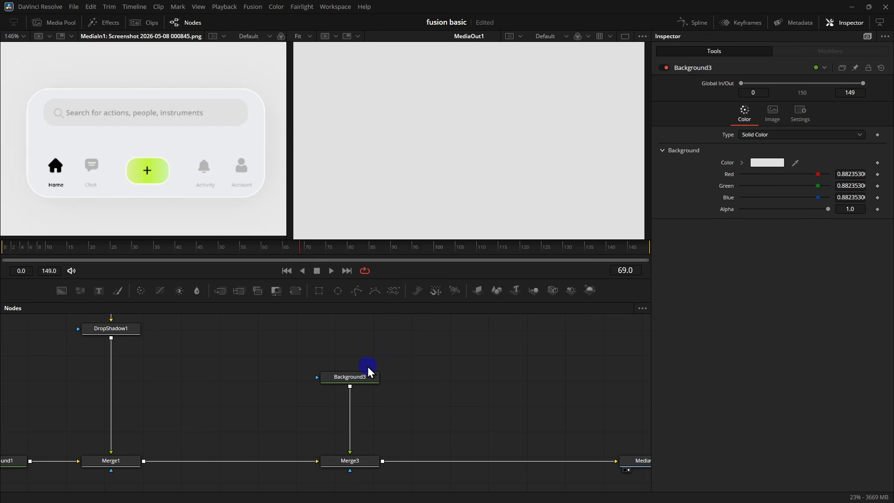
{"action": "left_click_drag", "start_coordinate": [323, 348], "coordinate": [404, 399]}
{"action": "left_click", "coordinate": [437, 359]}
{"action": "left_click", "coordinate": [359, 376]}
{"action": "left_click", "coordinate": [319, 292]}
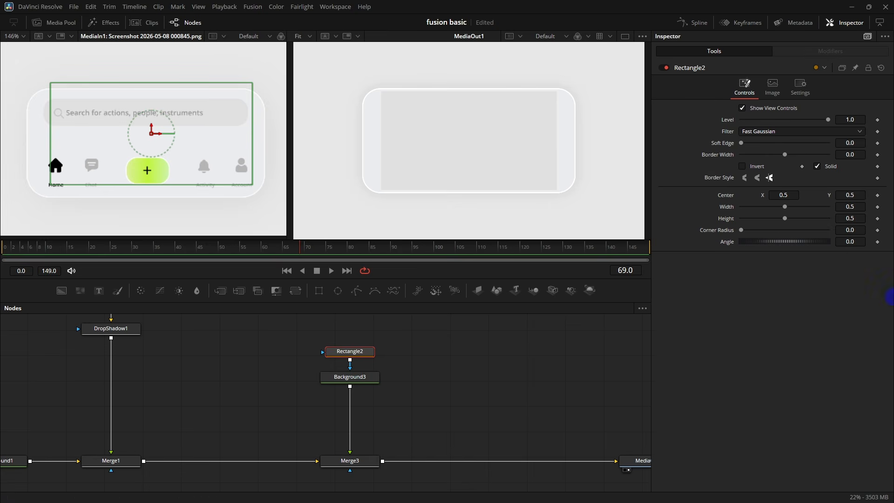
Shape Rectangle2 into a pill with width 0.496, height 0.129 and corner radius 1.0.
{"action": "left_click_drag", "start_coordinate": [848, 207], "coordinate": [818, 257]}
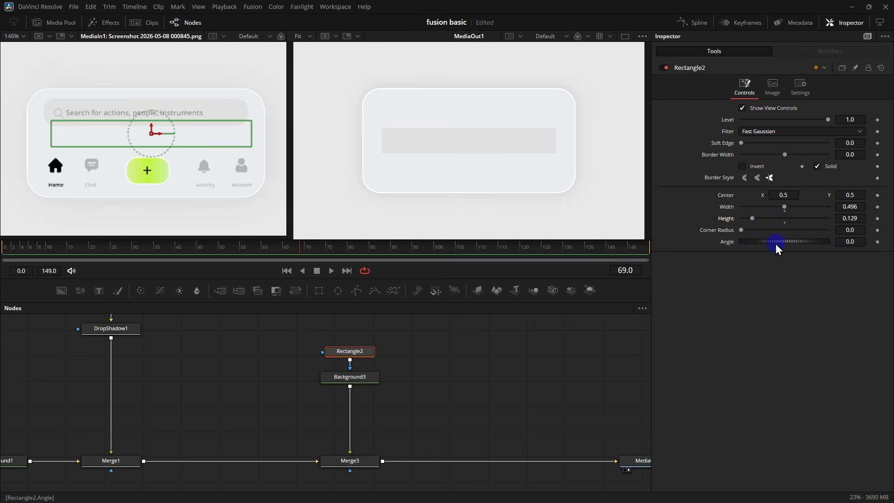
{"action": "left_click_drag", "start_coordinate": [740, 233], "coordinate": [821, 234]}
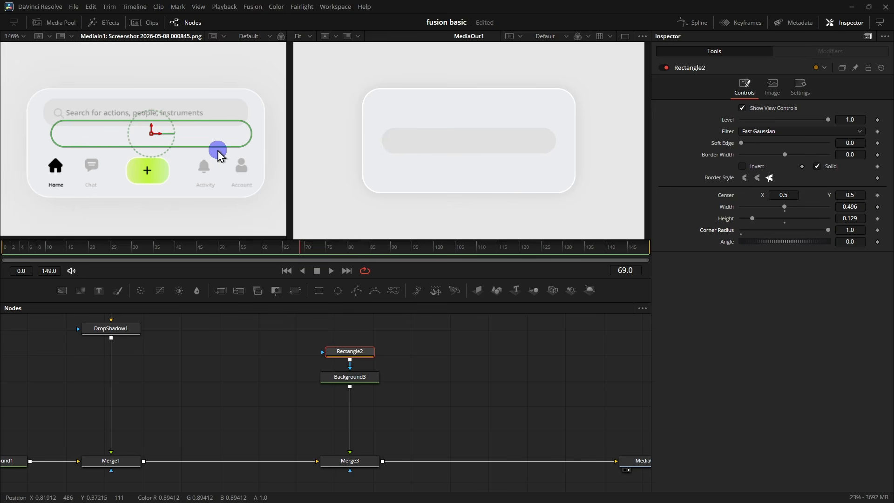
{"action": "left_click_drag", "start_coordinate": [754, 232], "coordinate": [572, 237]}
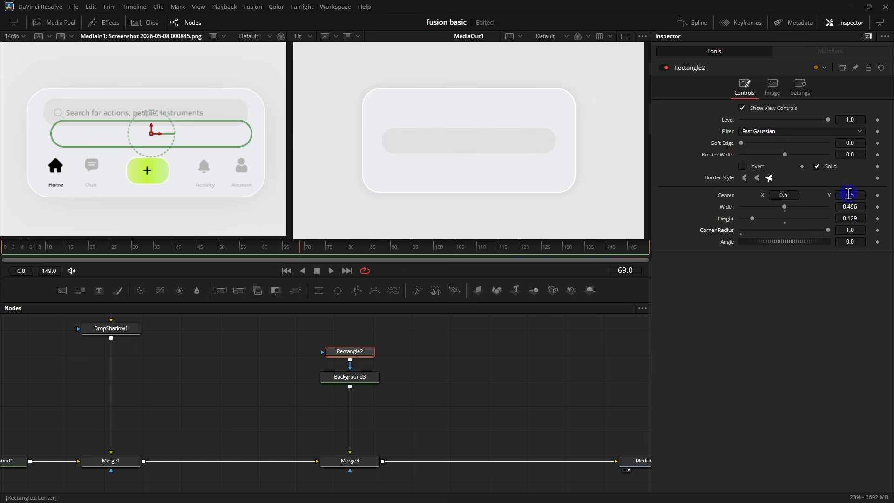
Set Rectangle2's center Y to 0.647 and its width to 0.519, and save the project.
{"action": "left_click_drag", "start_coordinate": [848, 194], "coordinate": [480, 189]}
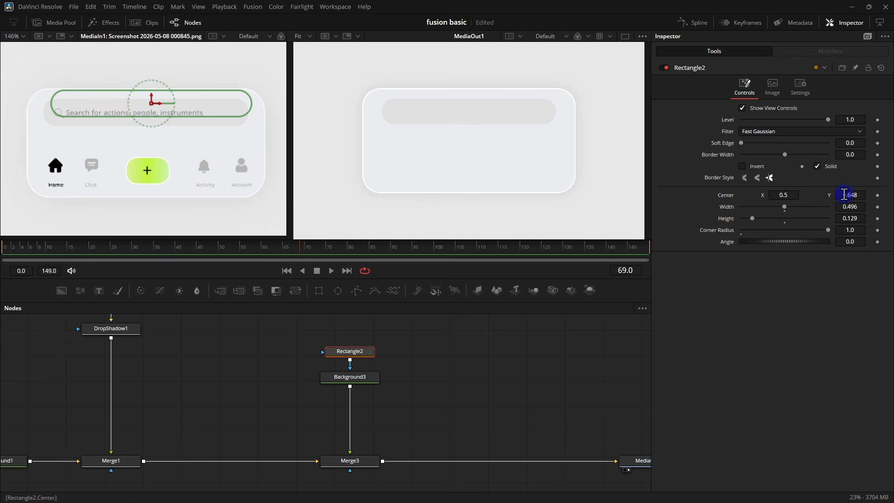
{"action": "left_click_drag", "start_coordinate": [844, 195], "coordinate": [822, 240]}
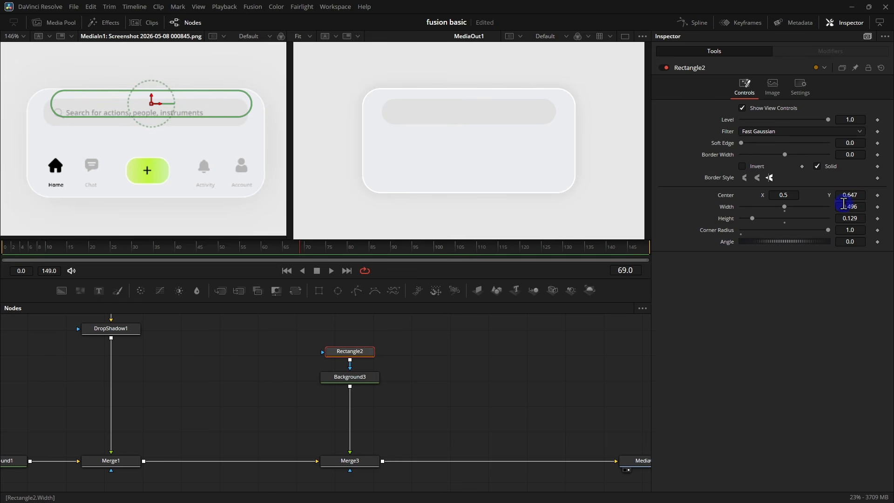
{"action": "left_click_drag", "start_coordinate": [847, 207], "coordinate": [862, 206]}
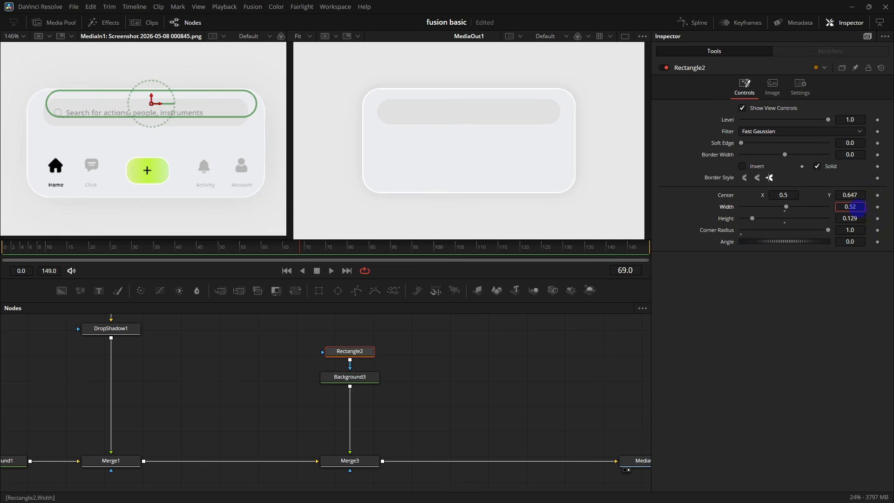
{"action": "left_click", "coordinate": [401, 117]}
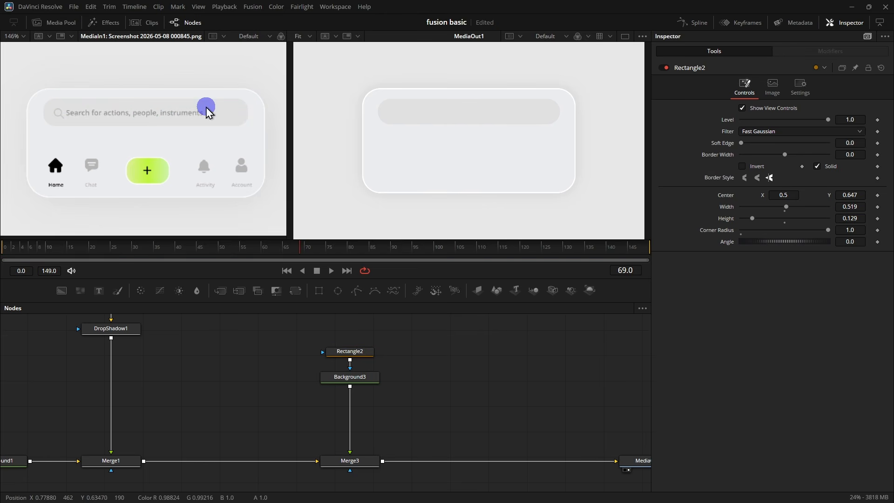
{"action": "key", "text": "ctrl+s"}
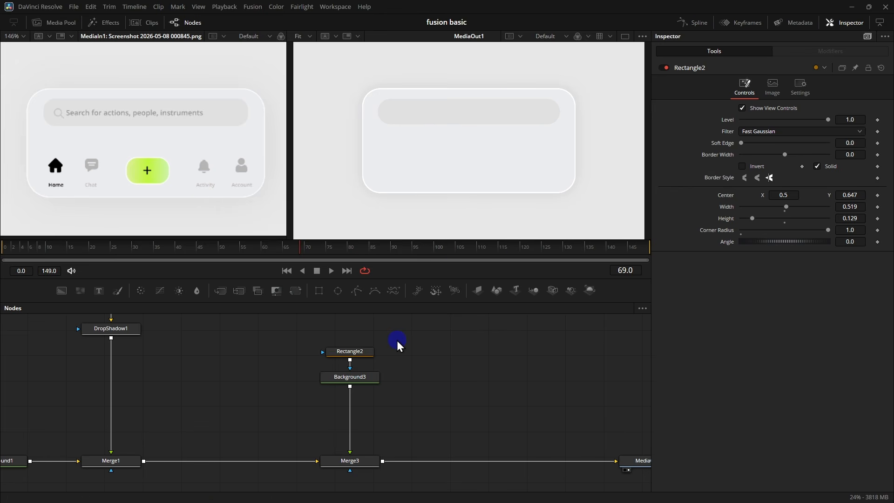
Move Rectangle2, Background3 and Merge3 together farther from Merge1 toward MediaOut1 in the node graph.
{"action": "left_click_drag", "start_coordinate": [301, 329], "coordinate": [376, 386]}
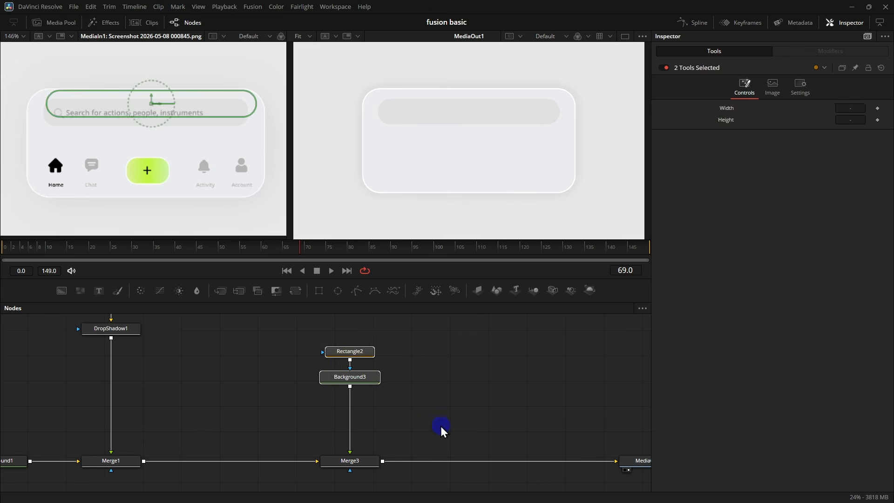
{"action": "left_click", "coordinate": [380, 383]}
{"action": "scroll", "coordinate": [428, 395], "scroll_direction": "up", "scroll_amount": 1}
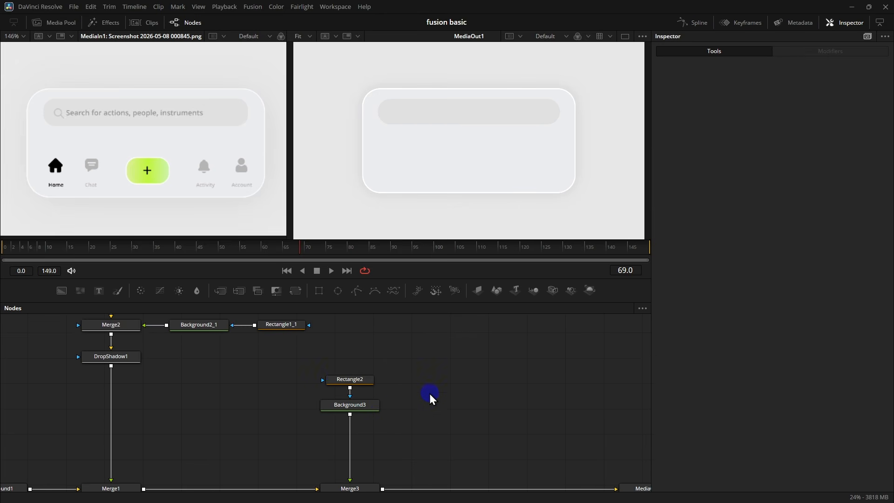
{"action": "scroll", "coordinate": [340, 358], "scroll_direction": "down", "scroll_amount": 1}
{"action": "left_click_drag", "start_coordinate": [345, 334], "coordinate": [414, 490]}
{"action": "left_click_drag", "start_coordinate": [363, 466], "coordinate": [425, 462]}
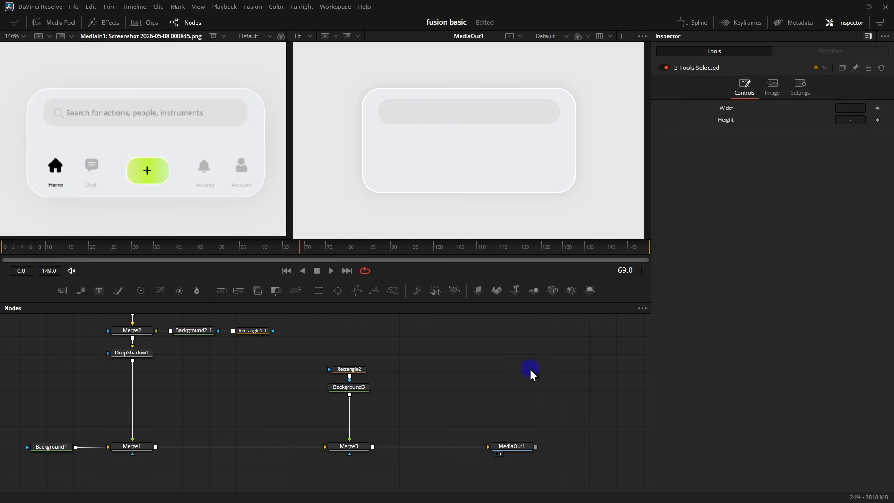
Add search.png from the media pool as an unconnected node near Rectangle2.
{"action": "left_click", "coordinate": [56, 22]}
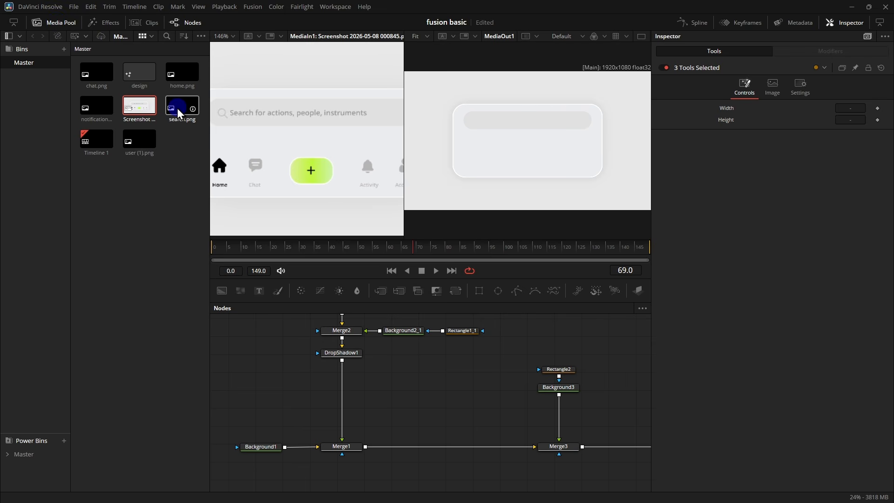
{"action": "left_click_drag", "start_coordinate": [177, 108], "coordinate": [588, 333]}
{"action": "left_click", "coordinate": [56, 21]}
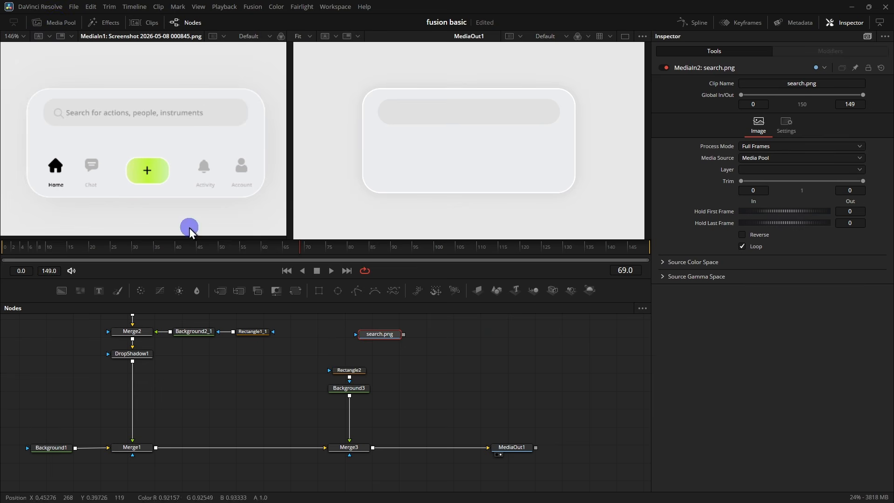
Merge search.png into the line between Background3 and Merge3, and line the image node up beside Merge4.
{"action": "left_click_drag", "start_coordinate": [397, 337], "coordinate": [462, 355]}
{"action": "scroll", "coordinate": [371, 381], "scroll_direction": "up", "scroll_amount": 2}
{"action": "scroll", "coordinate": [381, 379], "scroll_direction": "down", "scroll_amount": 1}
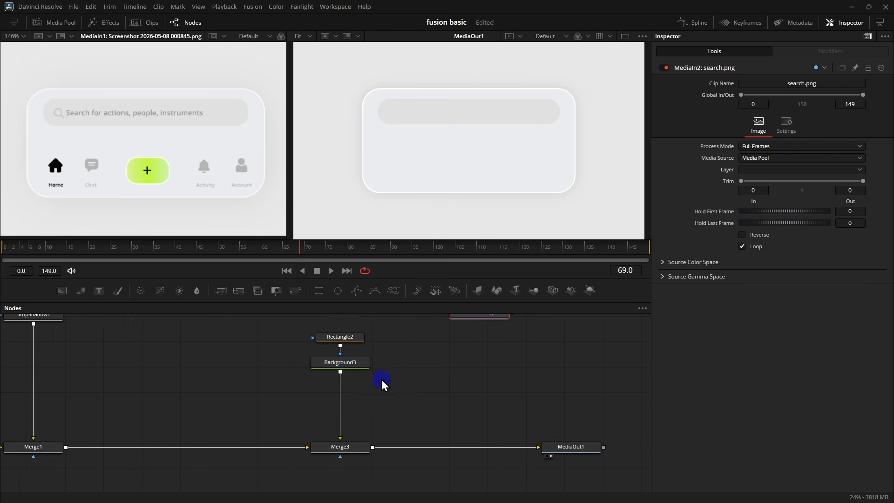
{"action": "scroll", "coordinate": [431, 376], "scroll_direction": "up", "scroll_amount": 1}
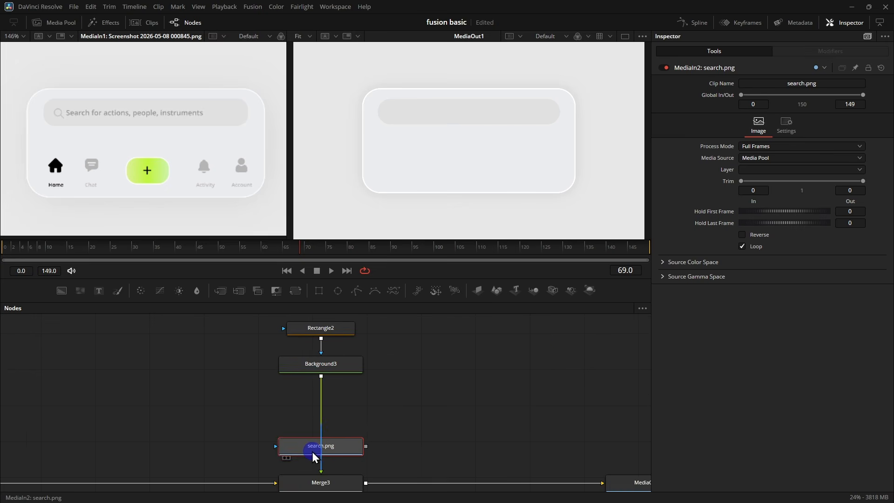
{"action": "left_click_drag", "start_coordinate": [312, 452], "coordinate": [322, 404]}
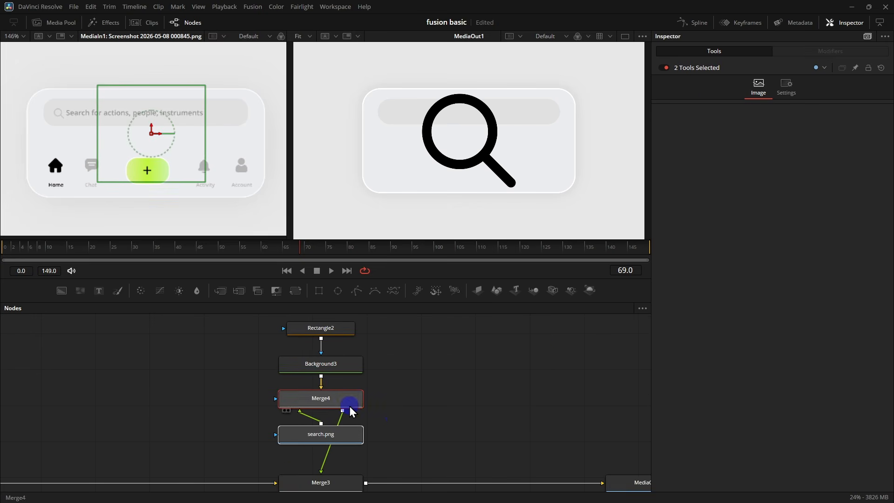
{"action": "left_click", "coordinate": [397, 431]}
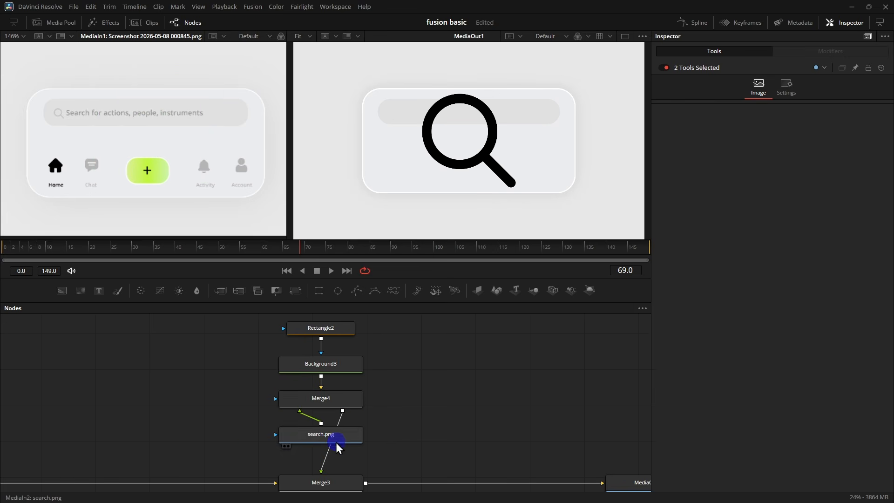
{"action": "left_click_drag", "start_coordinate": [336, 443], "coordinate": [489, 409]}
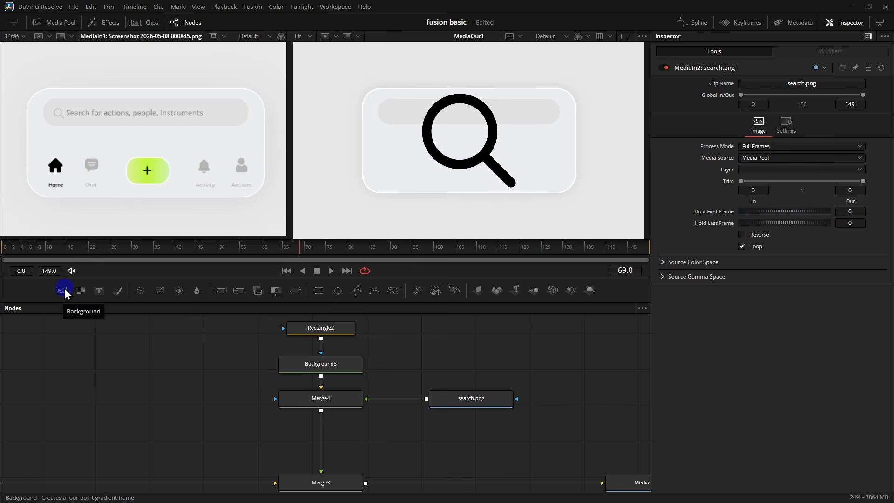
Add a new Background node and connect it as Merge4's foreground in place of search.png, level with Merge4.
{"action": "left_click_drag", "start_coordinate": [60, 292], "coordinate": [475, 345]}
{"action": "left_click_drag", "start_coordinate": [470, 404], "coordinate": [586, 404]}
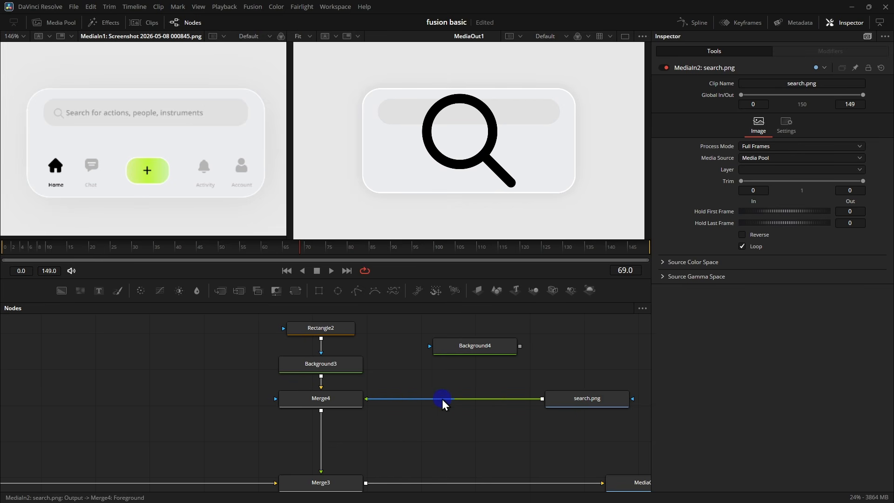
{"action": "left_click", "coordinate": [400, 397]}
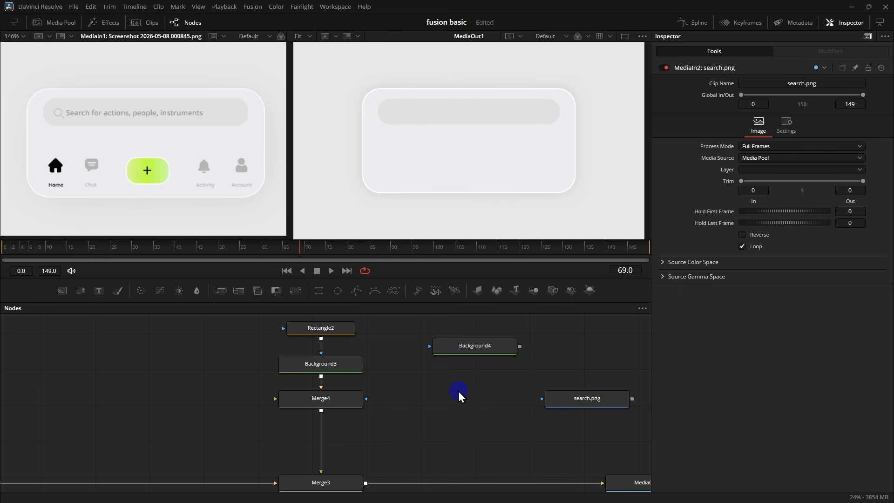
{"action": "left_click_drag", "start_coordinate": [474, 347], "coordinate": [298, 404]}
{"action": "left_click_drag", "start_coordinate": [395, 389], "coordinate": [287, 405]}
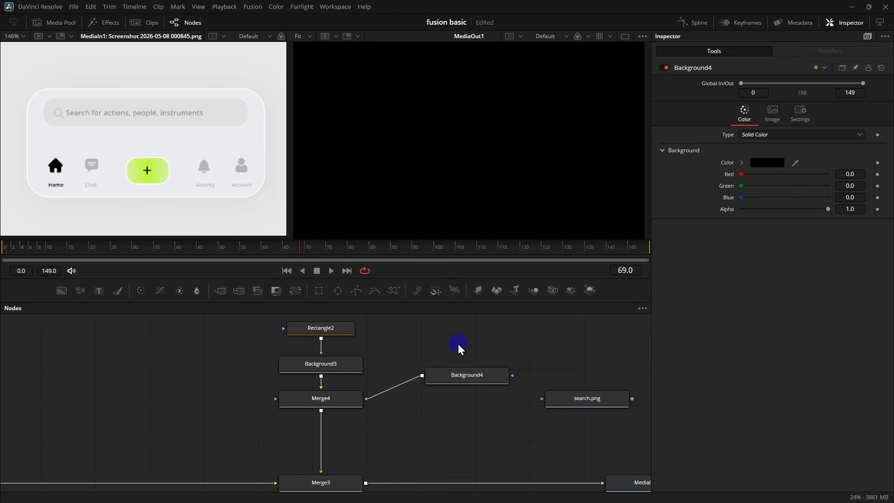
{"action": "key", "text": "ctrl+s"}
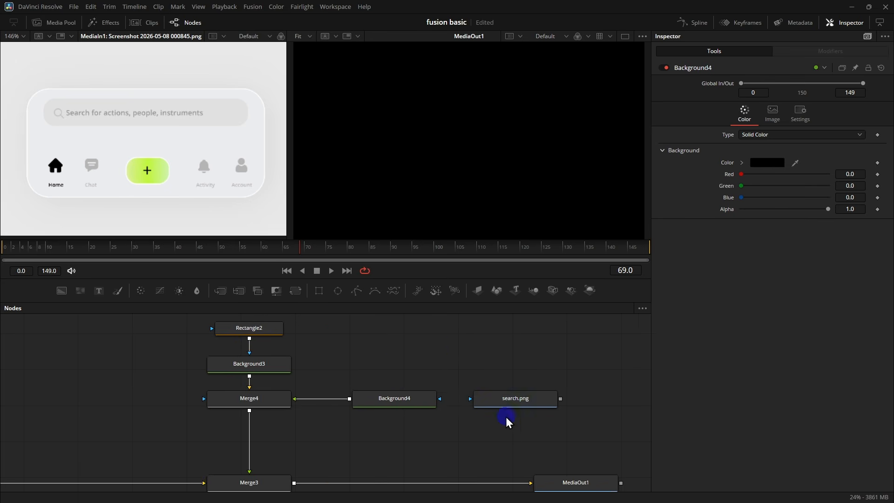
Connect search.png as the mask of Background4 and line it up beside that node.
{"action": "left_click_drag", "start_coordinate": [515, 410], "coordinate": [538, 406]}
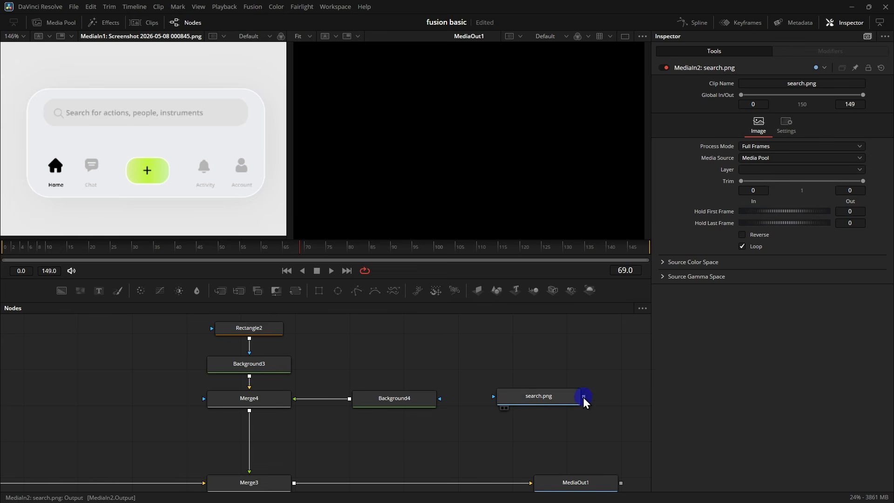
{"action": "left_click_drag", "start_coordinate": [584, 396], "coordinate": [353, 404]}
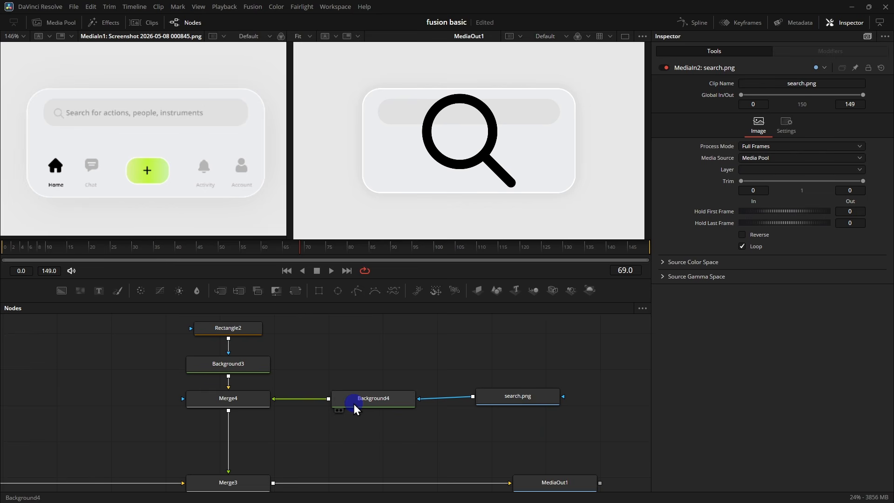
{"action": "left_click_drag", "start_coordinate": [512, 401], "coordinate": [502, 403]}
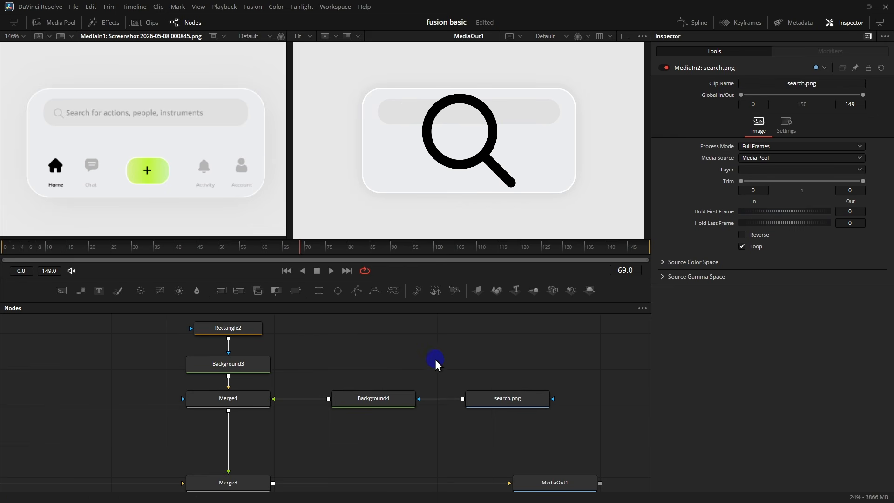
{"action": "left_click", "coordinate": [378, 403]}
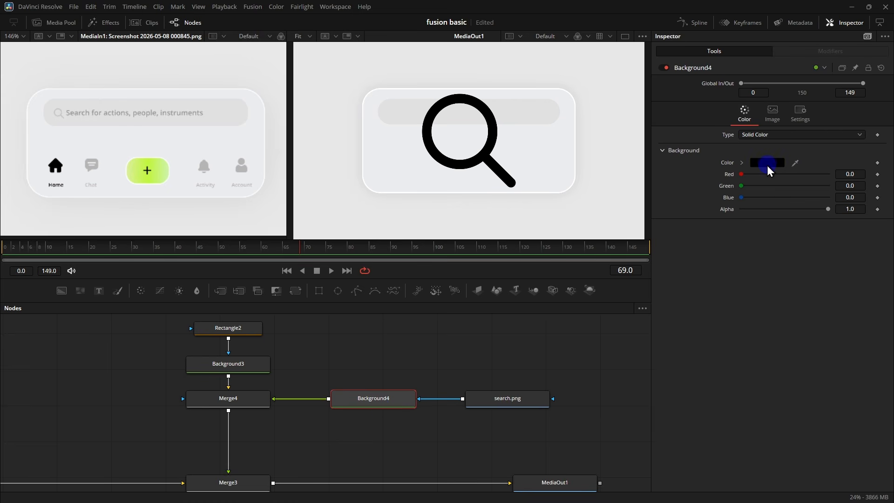
{"action": "left_click", "coordinate": [768, 165]}
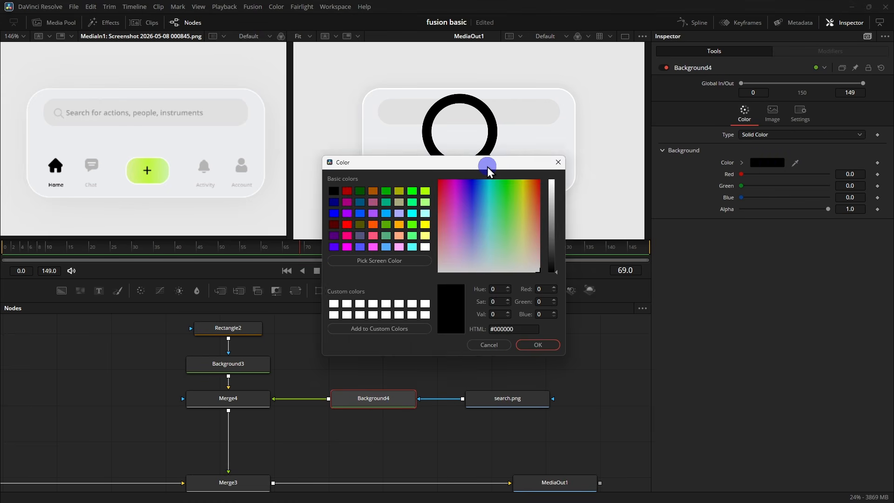
{"action": "left_click_drag", "start_coordinate": [487, 167], "coordinate": [547, 245]}
{"action": "left_click_drag", "start_coordinate": [546, 305], "coordinate": [527, 306]}
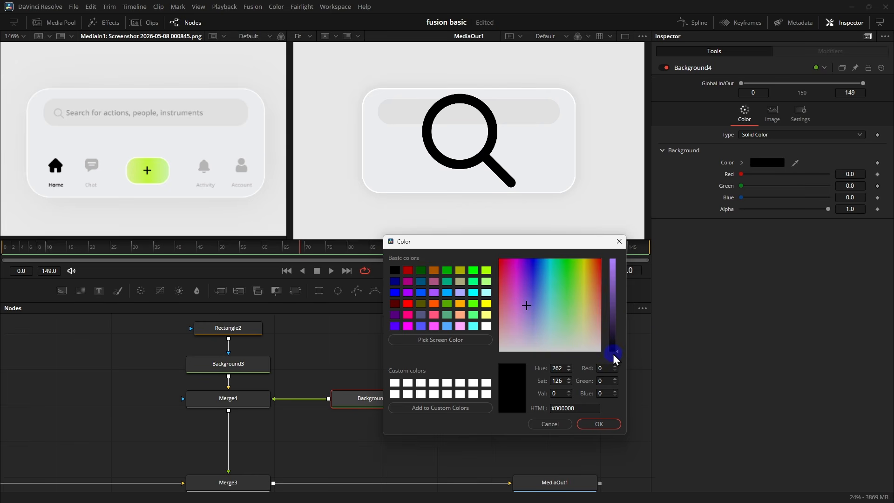
{"action": "left_click_drag", "start_coordinate": [612, 354], "coordinate": [619, 252]}
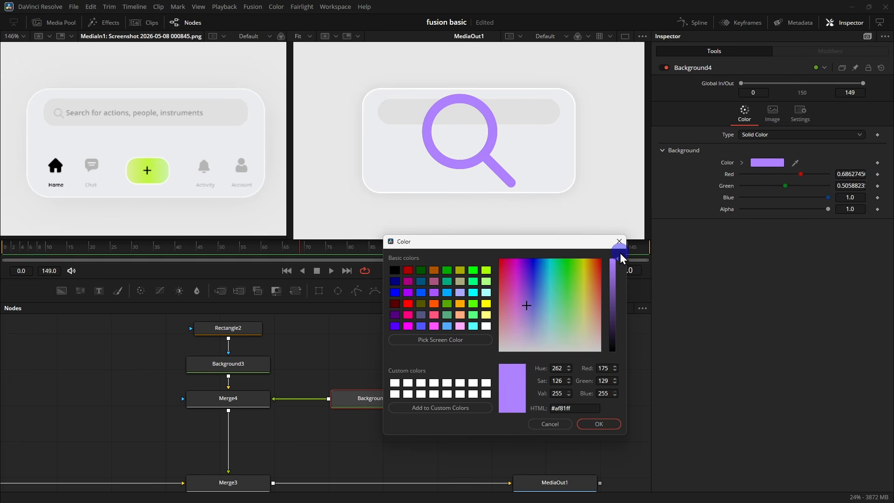
{"action": "left_click_drag", "start_coordinate": [534, 314], "coordinate": [563, 350]}
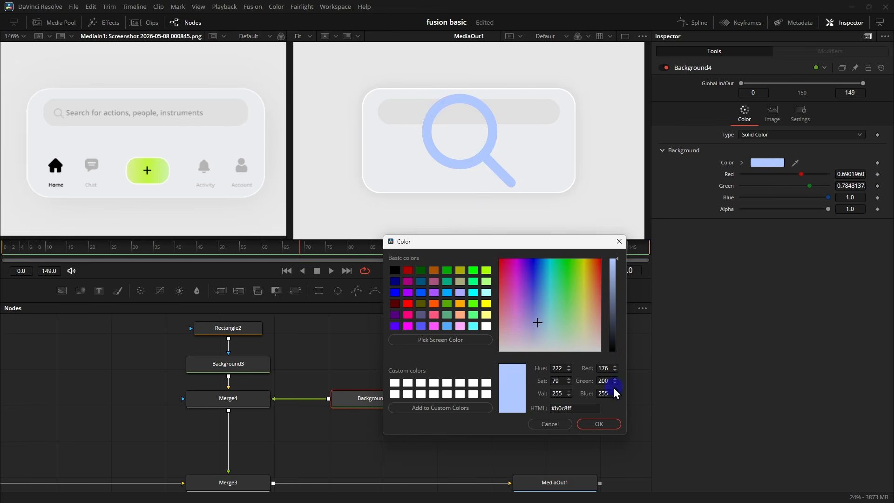
{"action": "left_click", "coordinate": [545, 422]}
Recolor Background4 by sampling the grey of the reference screenshot's search icon, about 0.7725 each for red, green and blue.
{"action": "scroll", "coordinate": [63, 127], "scroll_direction": "up", "scroll_amount": 2}
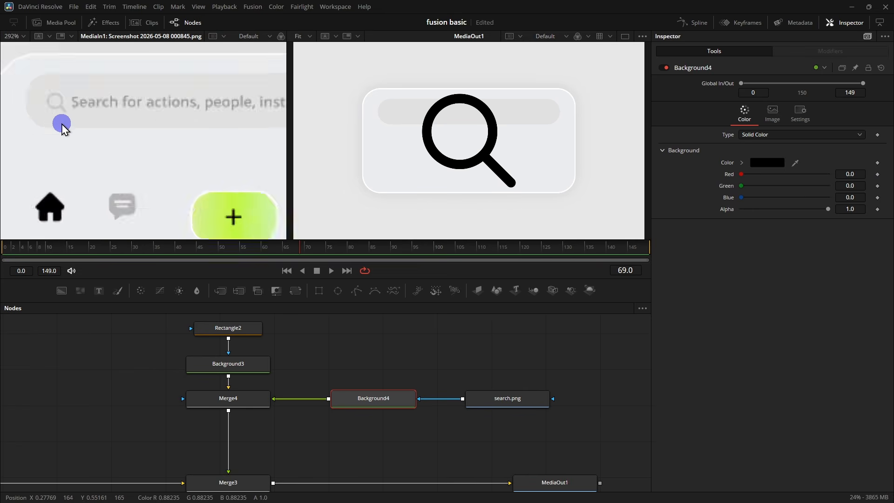
{"action": "scroll", "coordinate": [62, 124], "scroll_direction": "up", "scroll_amount": 4}
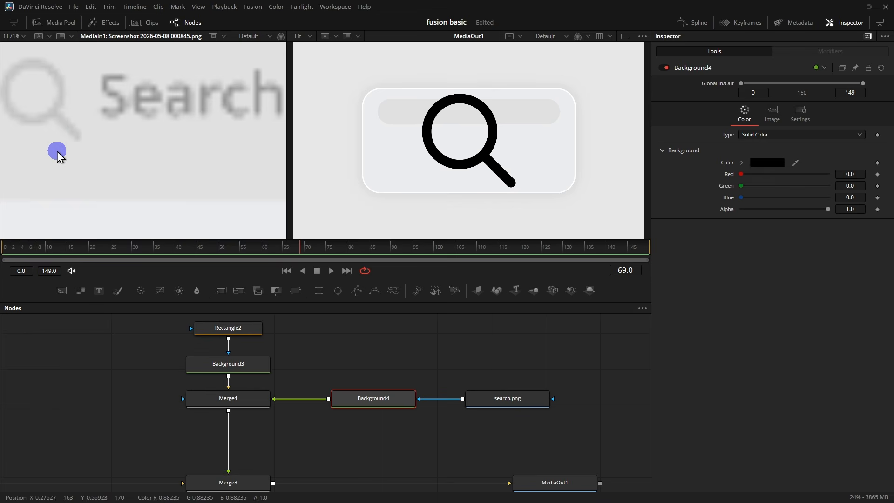
{"action": "scroll", "coordinate": [57, 139], "scroll_direction": "down", "scroll_amount": 2}
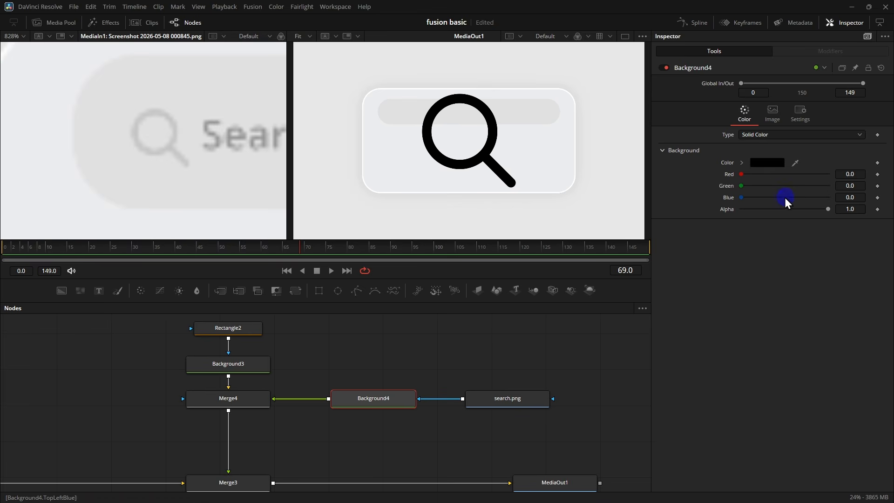
{"action": "left_click_drag", "start_coordinate": [794, 162], "coordinate": [168, 123]}
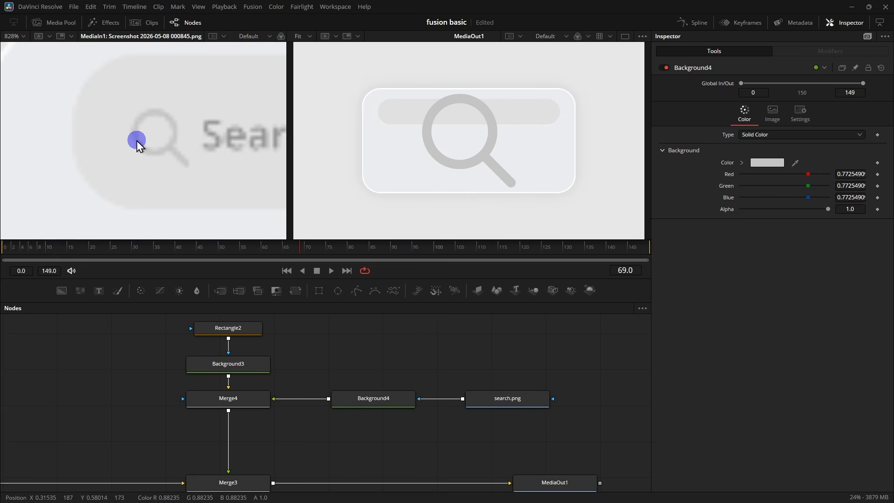
Move the Background4 and search.png nodes away from Merge4 to leave room for another node between them.
{"action": "scroll", "coordinate": [134, 140], "scroll_direction": "down", "scroll_amount": 5}
{"action": "left_click_drag", "start_coordinate": [187, 160], "coordinate": [106, 159]}
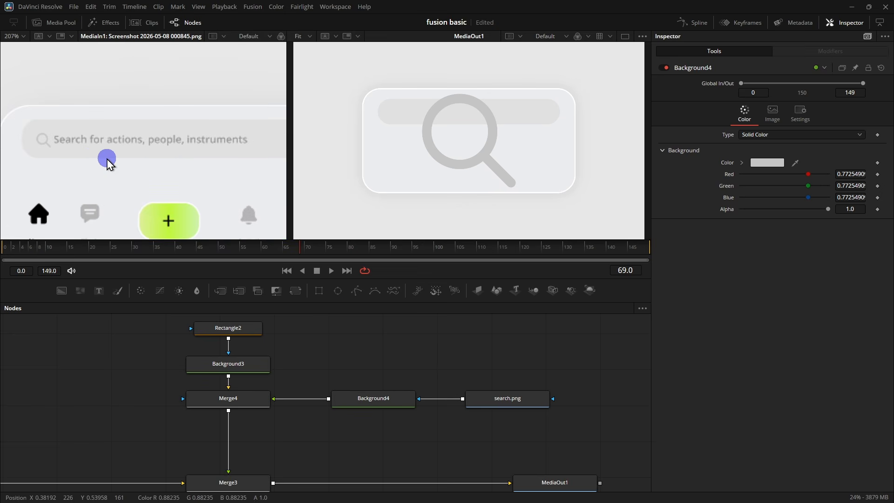
{"action": "left_click_drag", "start_coordinate": [498, 403], "coordinate": [524, 401]}
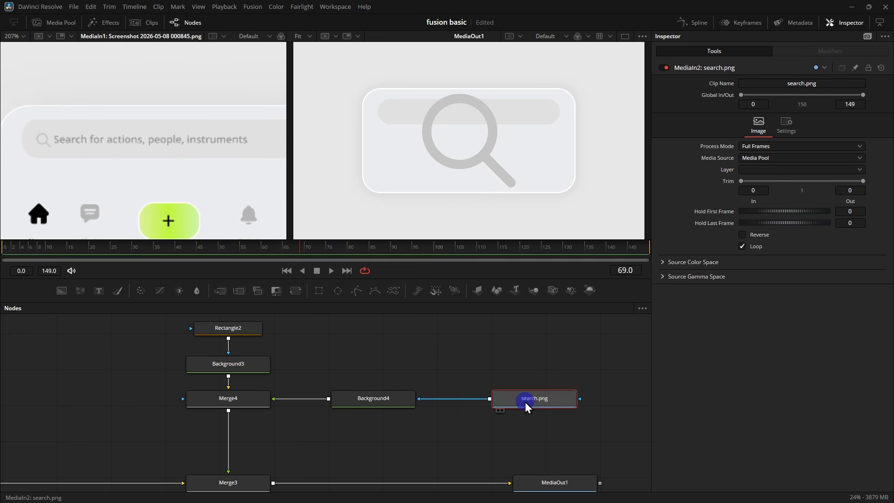
{"action": "left_click_drag", "start_coordinate": [379, 401], "coordinate": [434, 402]}
{"action": "scroll", "coordinate": [348, 339], "scroll_direction": "up", "scroll_amount": 2}
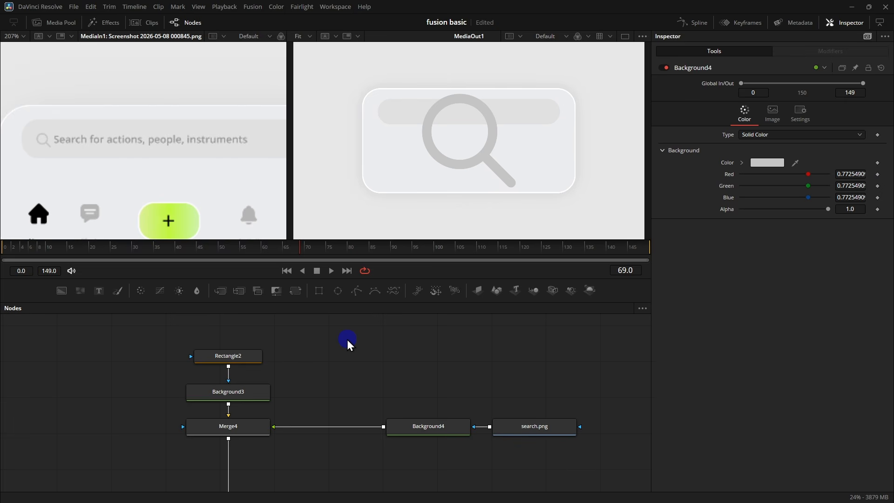
{"action": "scroll", "coordinate": [348, 339], "scroll_direction": "down", "scroll_amount": 2}
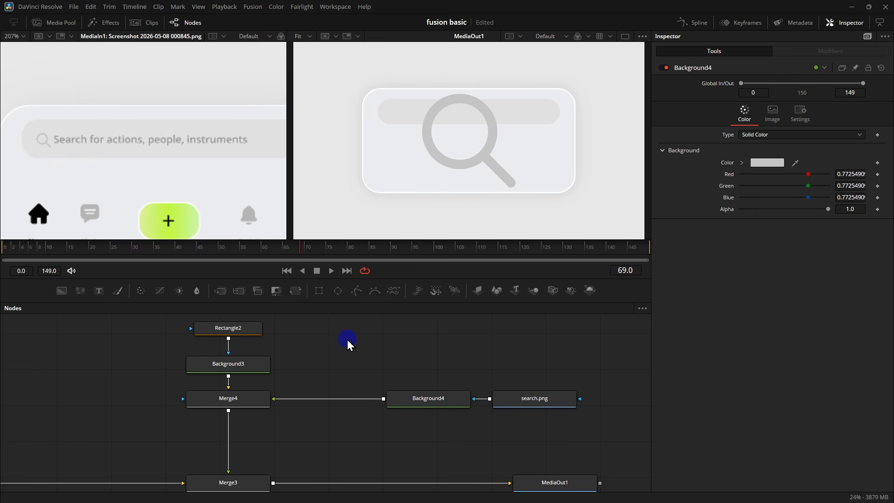
{"action": "scroll", "coordinate": [347, 339], "scroll_direction": "up", "scroll_amount": 2}
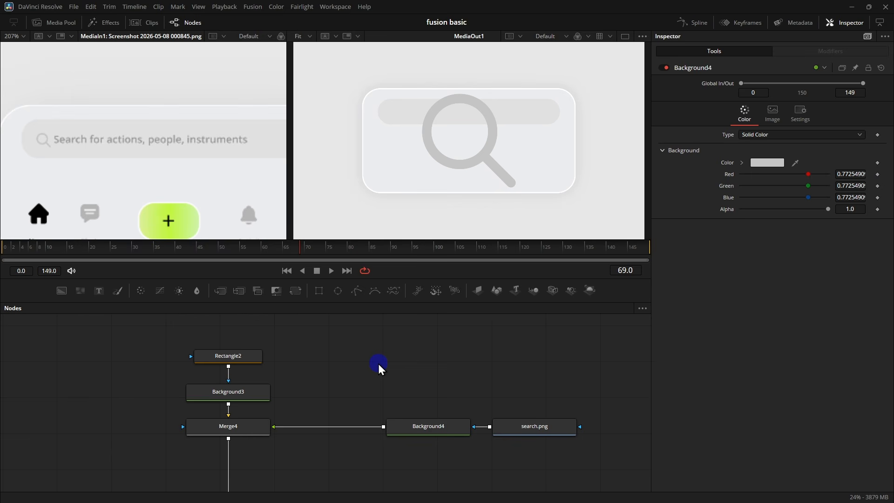
{"action": "left_click_drag", "start_coordinate": [378, 363], "coordinate": [551, 471]}
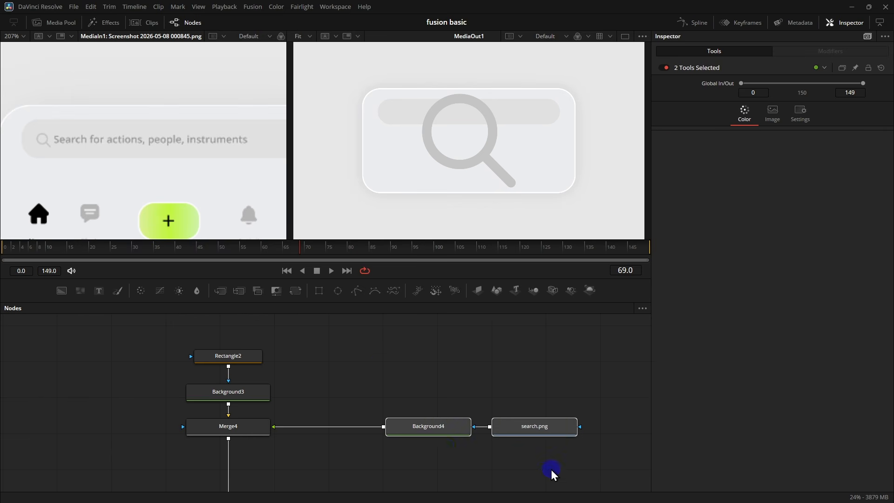
{"action": "left_click_drag", "start_coordinate": [426, 443], "coordinate": [486, 442]}
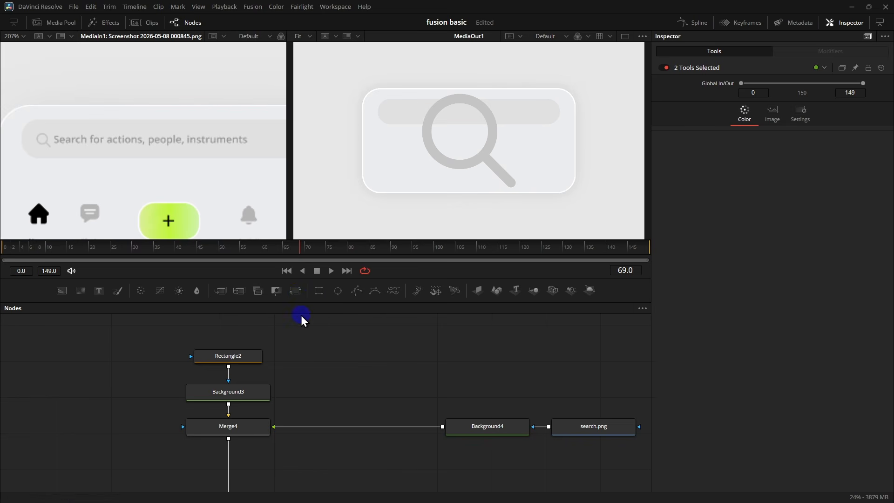
Insert a Transform node between Background4 and Merge4 and scale the search icon down to 0.544.
{"action": "left_click", "coordinate": [296, 291]}
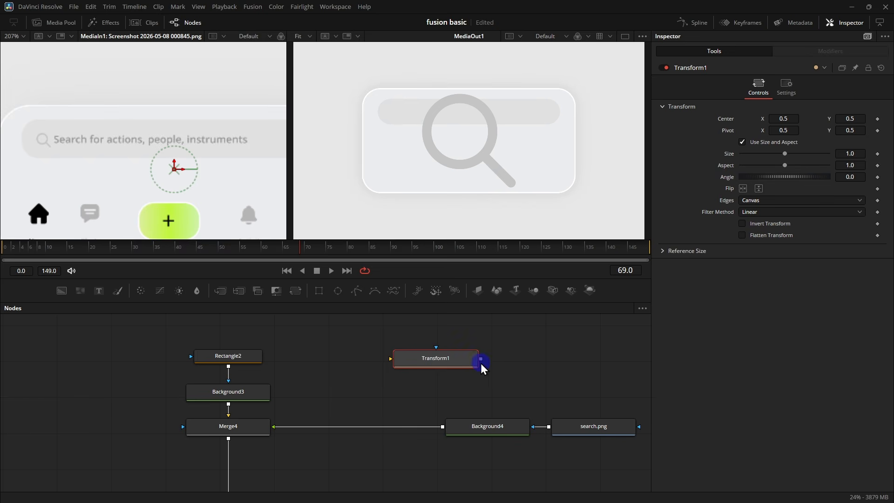
{"action": "left_click_drag", "start_coordinate": [457, 360], "coordinate": [390, 426]}
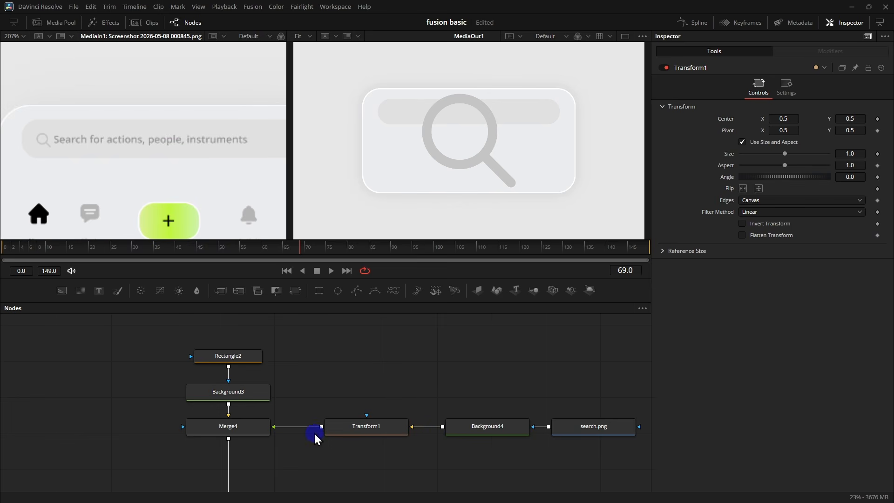
{"action": "left_click", "coordinate": [365, 427]}
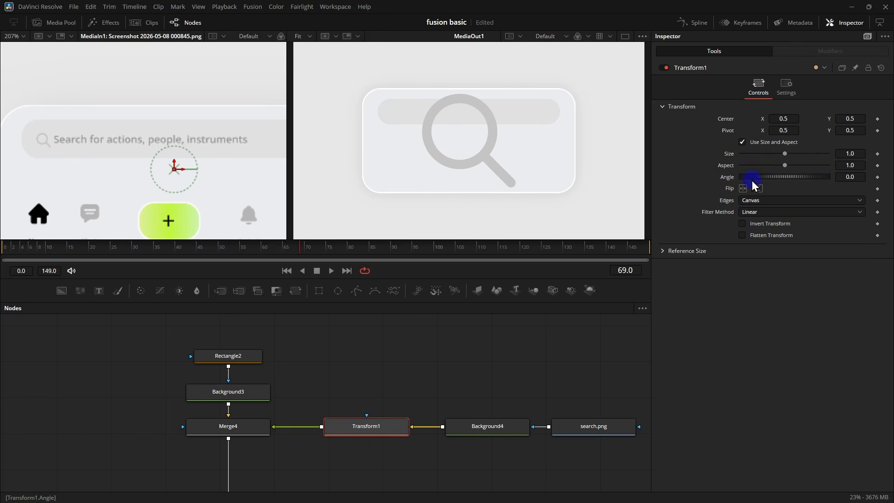
{"action": "left_click", "coordinate": [855, 154]}
{"action": "left_click_drag", "start_coordinate": [855, 154], "coordinate": [851, 121]}
{"action": "left_click", "coordinate": [786, 119]}
{"action": "key", "text": "ctrl+z"}
{"action": "key", "text": "ctrl+z"}
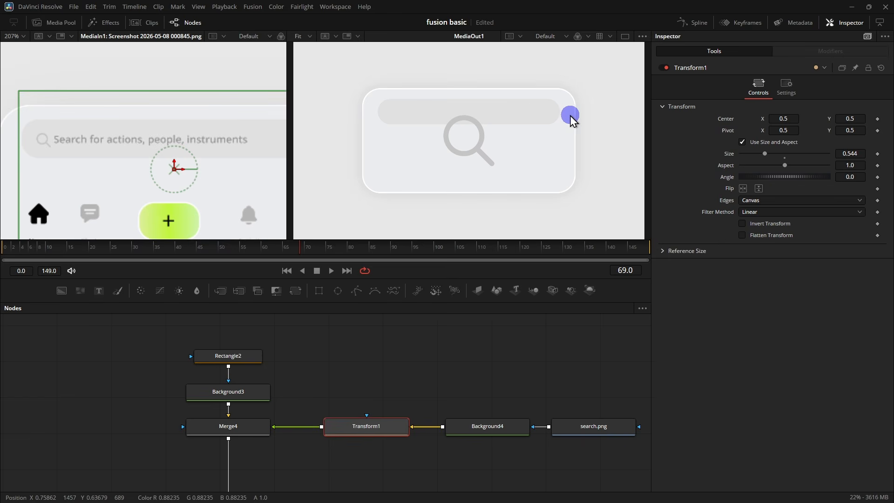
Turn on the output viewer's controls, move the search icon to about X 0.47, Y 0.575, and turn the controls off again.
{"action": "left_click", "coordinate": [643, 36]}
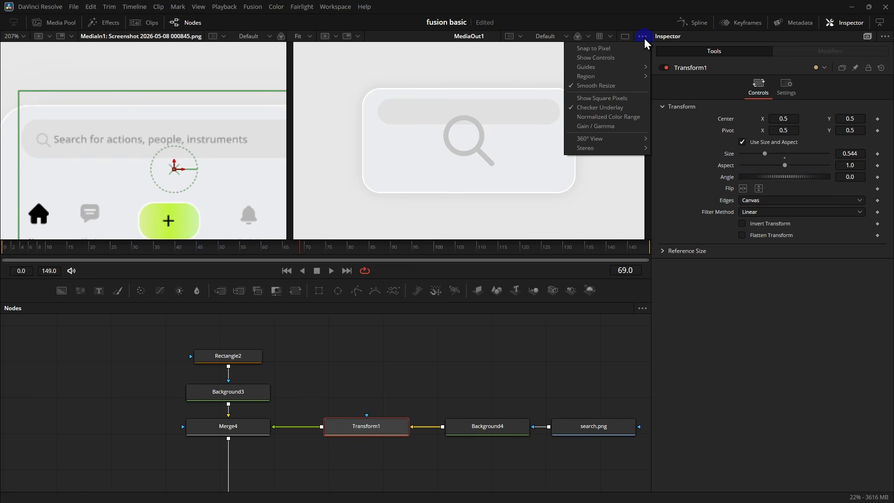
{"action": "left_click", "coordinate": [595, 59]}
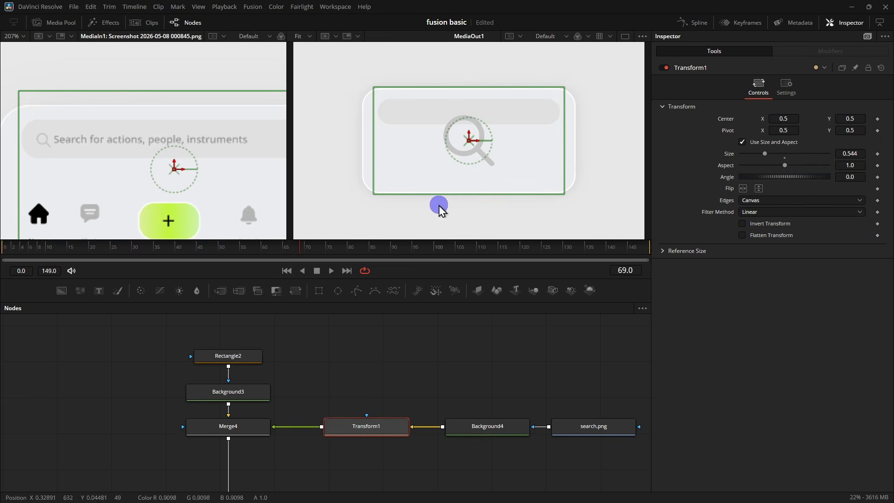
{"action": "left_click_drag", "start_coordinate": [465, 141], "coordinate": [479, 128]}
{"action": "left_click_drag", "start_coordinate": [790, 118], "coordinate": [755, 119]}
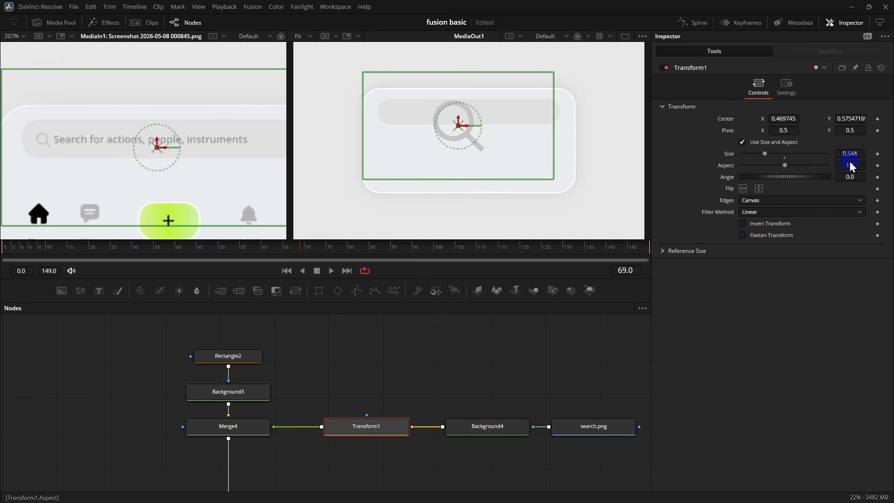
{"action": "left_click", "coordinate": [642, 36]}
{"action": "left_click", "coordinate": [595, 58]}
Set Transform1's size to 0.136 and its center to X 0.290745, Y 0.643472, placing the icon at the search bar's start.
{"action": "left_click_drag", "start_coordinate": [849, 153], "coordinate": [683, 166]}
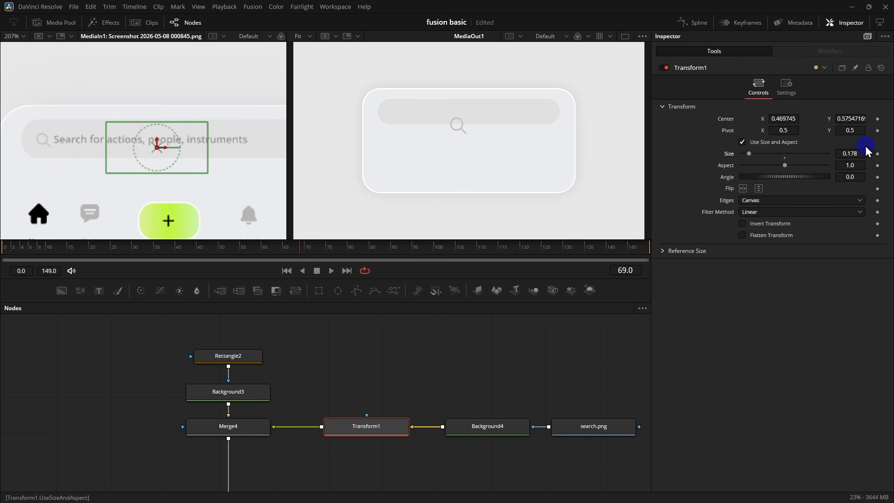
{"action": "left_click_drag", "start_coordinate": [782, 119], "coordinate": [712, 132]}
{"action": "left_click_drag", "start_coordinate": [847, 120], "coordinate": [878, 118]}
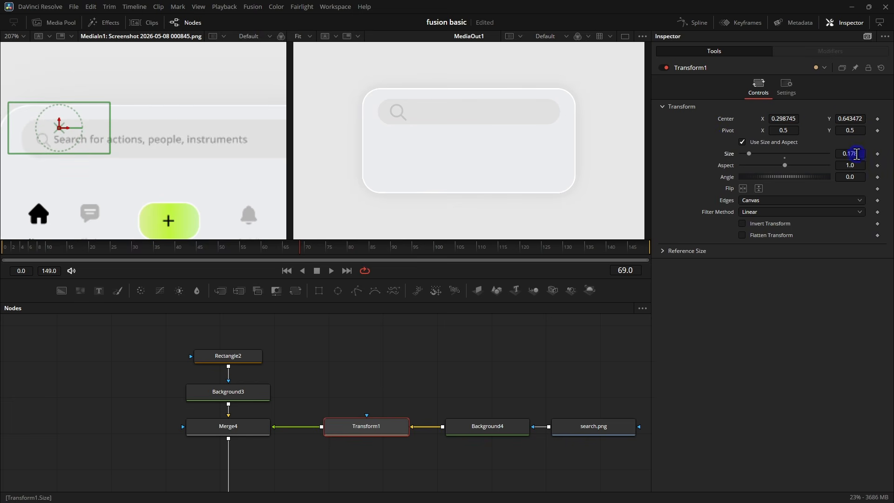
{"action": "left_click_drag", "start_coordinate": [856, 153], "coordinate": [837, 153]}
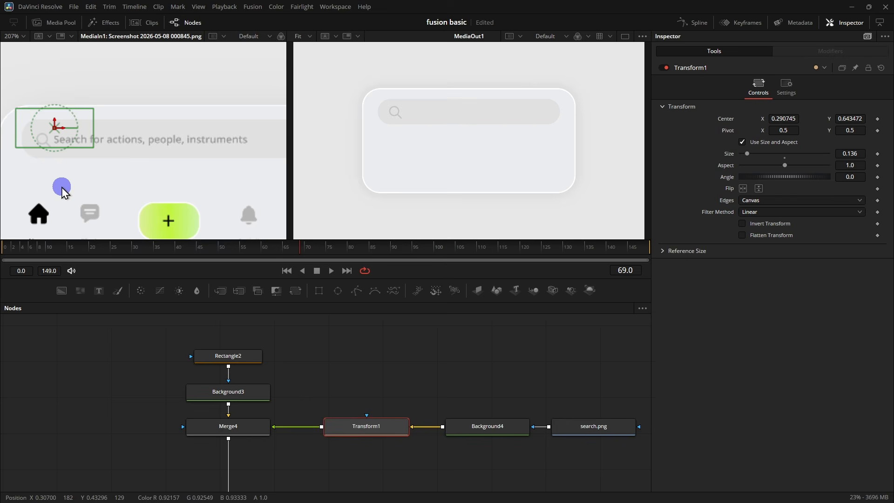
{"action": "left_click", "coordinate": [472, 397]}
Move the whole search bar node group, from Rectangle2 to search.png, higher above Merge3 to make room.
{"action": "scroll", "coordinate": [472, 396], "scroll_direction": "down", "scroll_amount": 2}
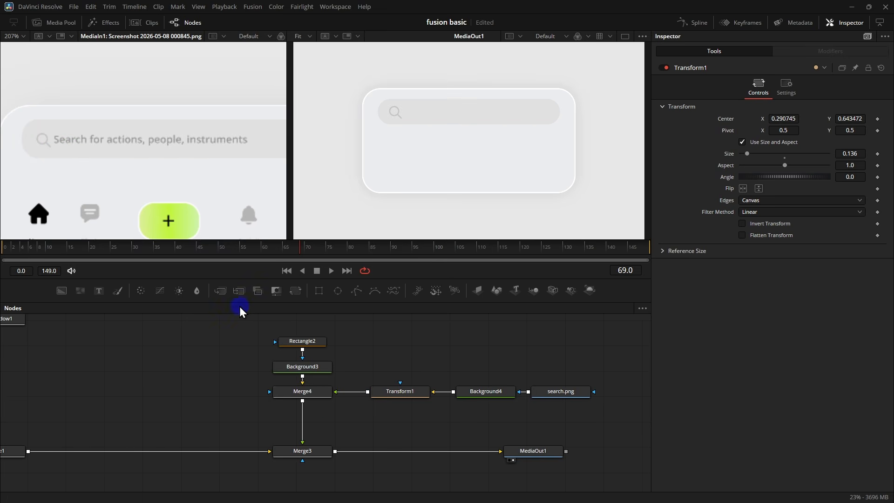
{"action": "left_click_drag", "start_coordinate": [246, 330], "coordinate": [621, 430]}
{"action": "left_click", "coordinate": [257, 322]}
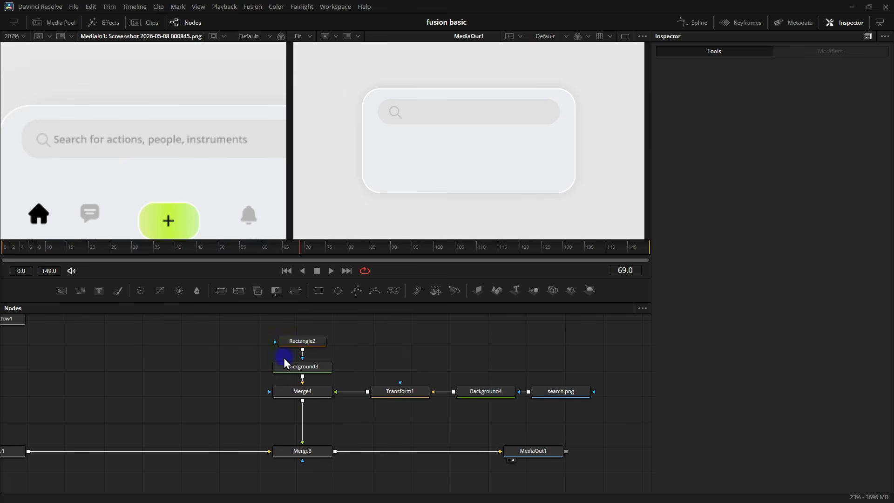
{"action": "left_click_drag", "start_coordinate": [233, 327], "coordinate": [535, 417]}
{"action": "left_click_drag", "start_coordinate": [311, 390], "coordinate": [312, 341]}
{"action": "left_click", "coordinate": [432, 421]}
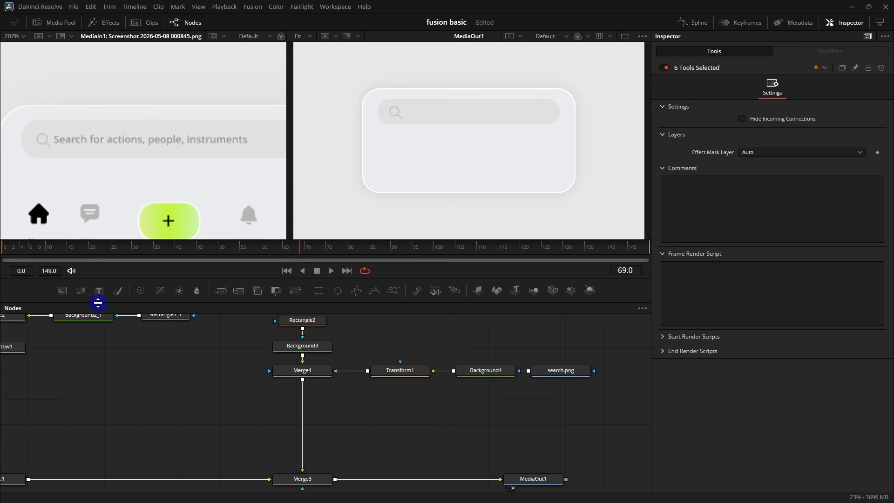
{"action": "left_click", "coordinate": [98, 291]}
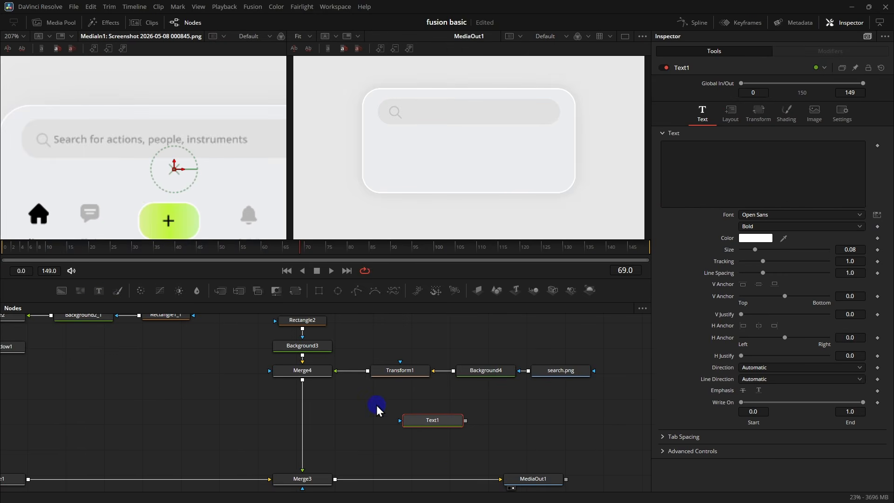
{"action": "left_click", "coordinate": [513, 445]}
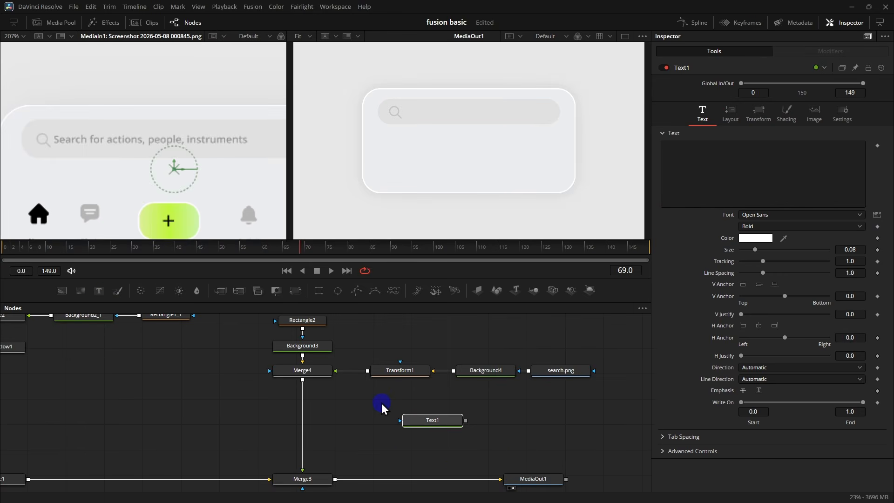
{"action": "key", "text": "Delete"}
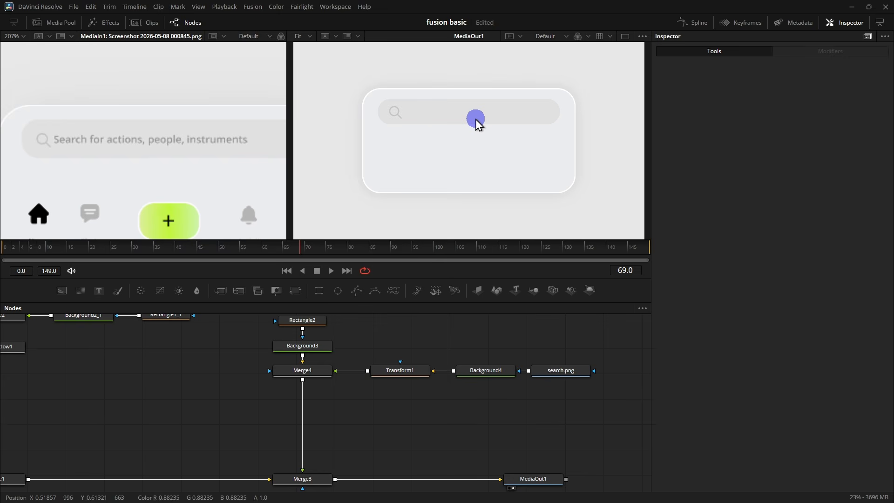
Add a Text node merged onto the output of Merge4.
{"action": "scroll", "coordinate": [396, 324], "scroll_direction": "up", "scroll_amount": 1}
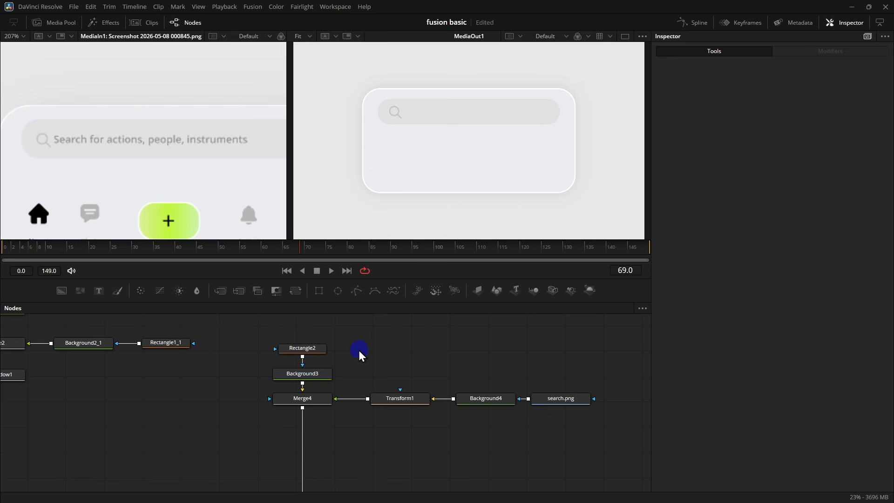
{"action": "scroll", "coordinate": [288, 368], "scroll_direction": "down", "scroll_amount": 1}
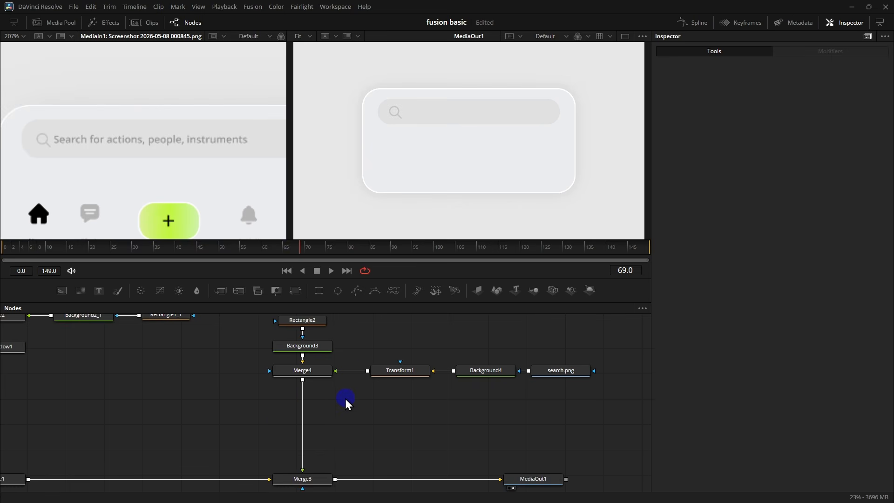
{"action": "left_click", "coordinate": [305, 372]}
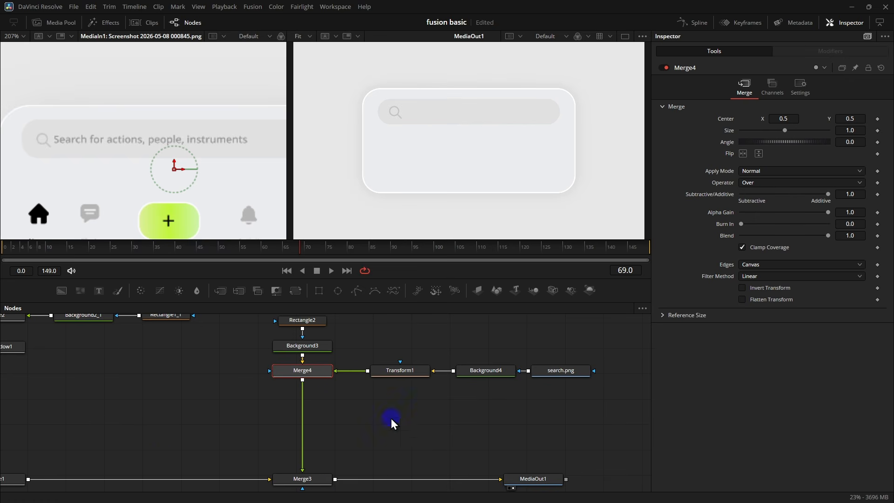
{"action": "left_click", "coordinate": [99, 291]}
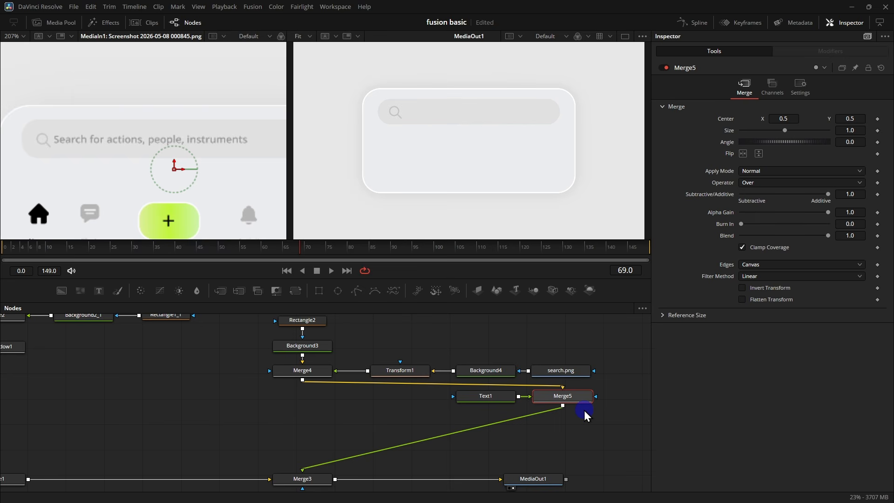
Arrange the new Merge5 node directly below Merge4, with Text1 level beside it under the icon nodes.
{"action": "left_click_drag", "start_coordinate": [574, 397], "coordinate": [316, 403]}
{"action": "left_click_drag", "start_coordinate": [490, 398], "coordinate": [262, 433]}
{"action": "key", "text": "ctrl+z"}
{"action": "mouse_move", "coordinate": [485, 396]}
{"action": "left_mouse_down"}
{"action": "mouse_move", "coordinate": [344, 454]}
{"action": "mouse_move", "coordinate": [477, 403]}
{"action": "left_mouse_up"}
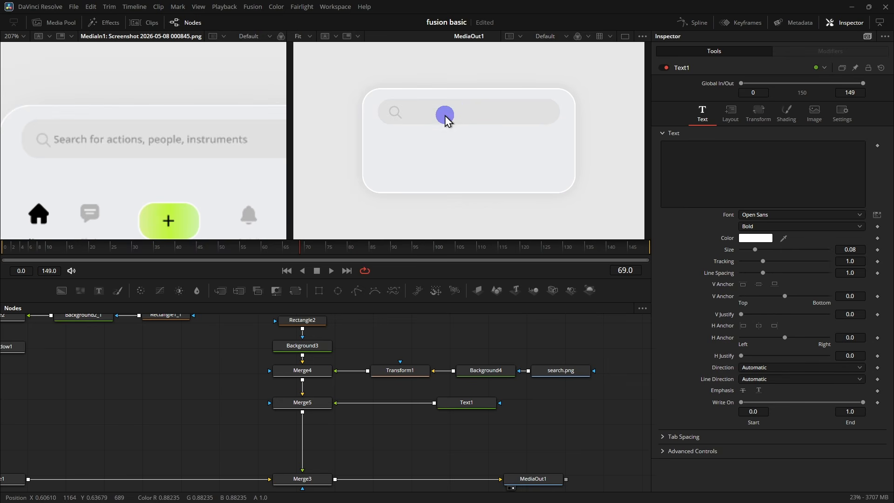
Enter "Search for actions, people, instruments" in Text1 and color it with the gray sampled from the reference screenshot's search text.
{"action": "left_click", "coordinate": [483, 403]}
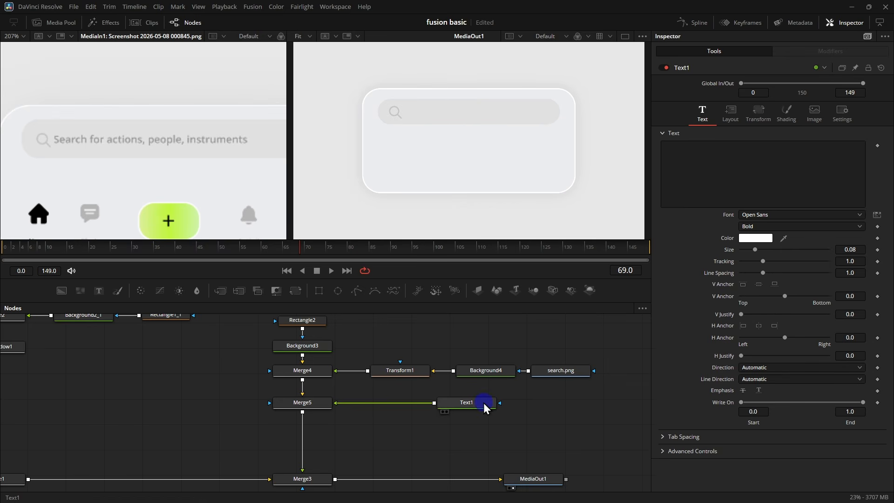
{"action": "left_click", "coordinate": [742, 168]}
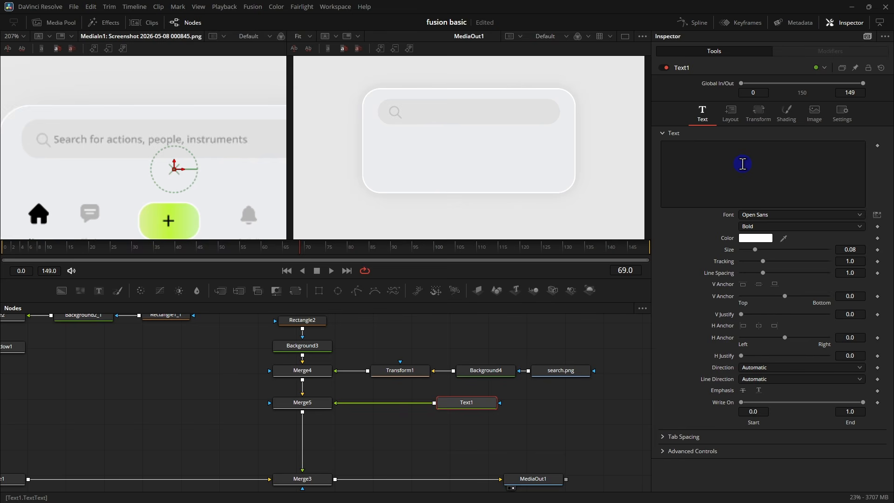
{"action": "left_click", "coordinate": [742, 164]}
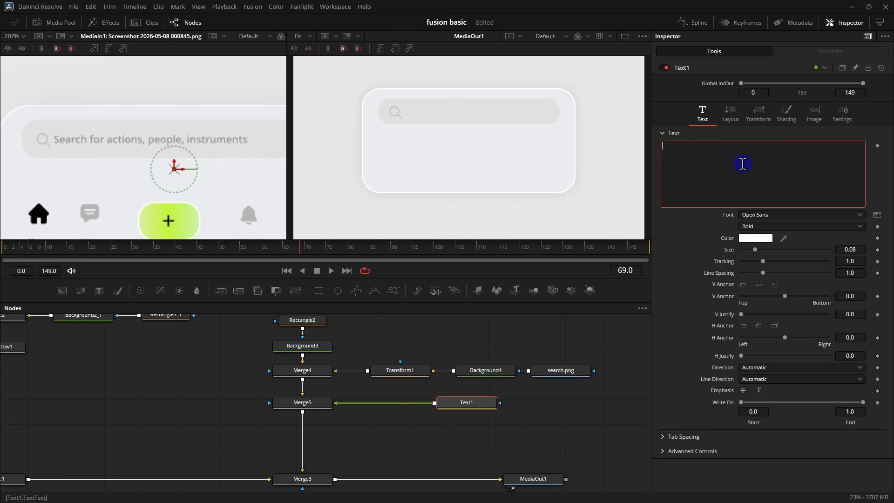
{"action": "type", "text": "Search fo"}
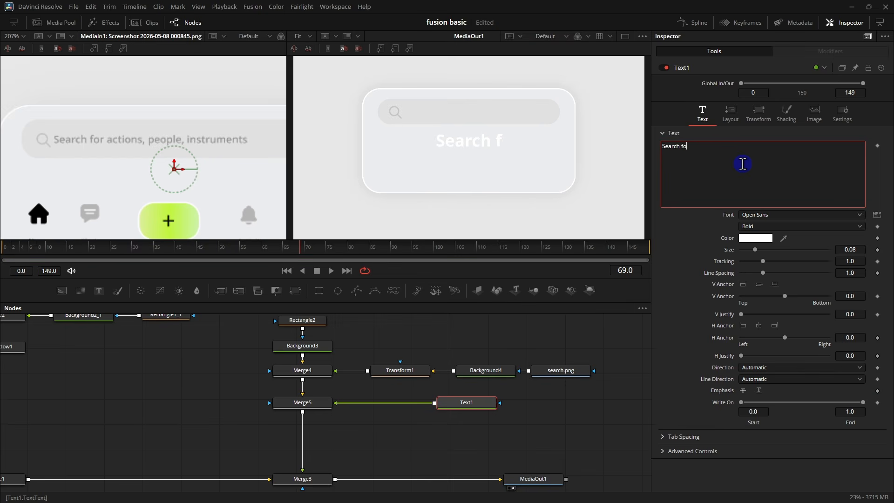
{"action": "type", "text": "r actions, people, instruments"}
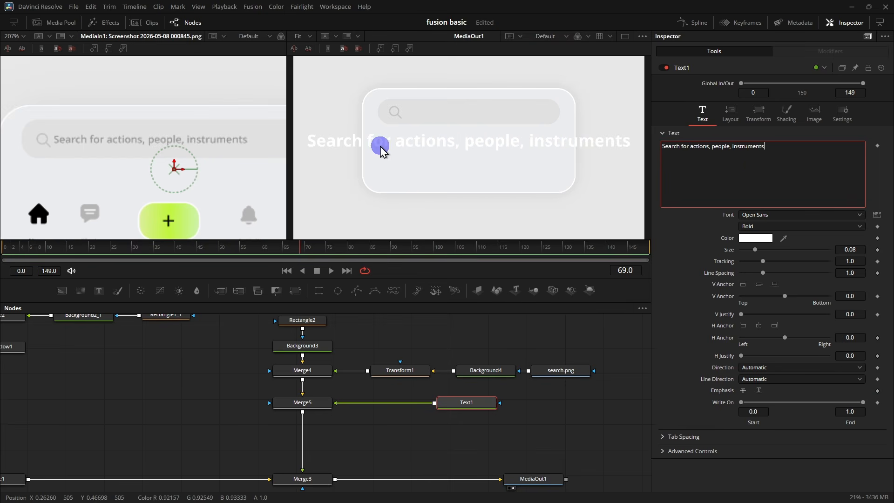
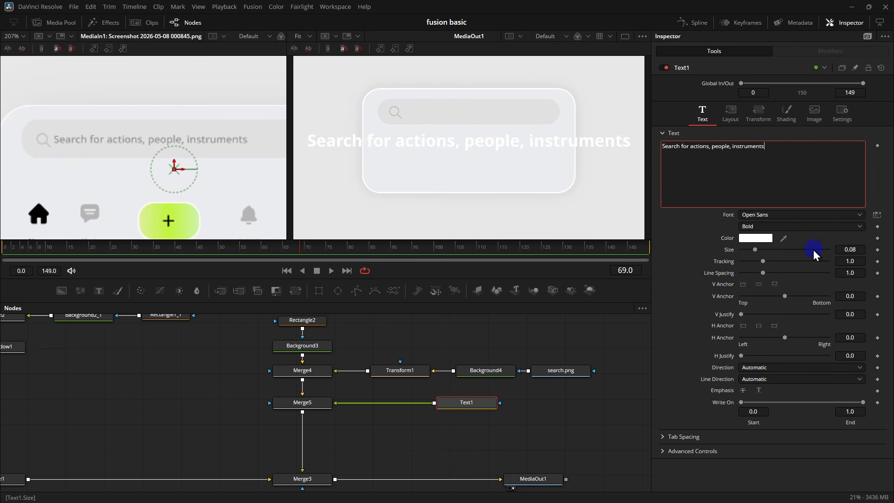
{"action": "left_click_drag", "start_coordinate": [782, 239], "coordinate": [242, 141]}
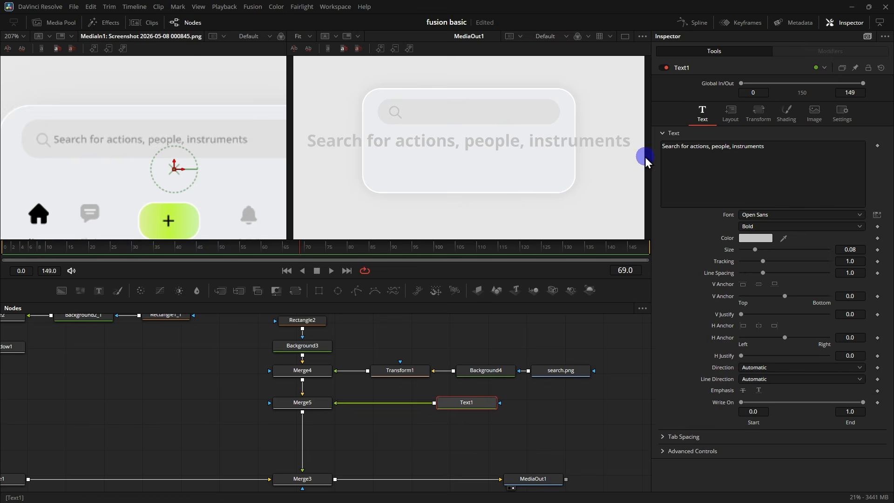
Try the Light style of Open Sans on the Text1 search placeholder.
{"action": "left_click", "coordinate": [792, 214]}
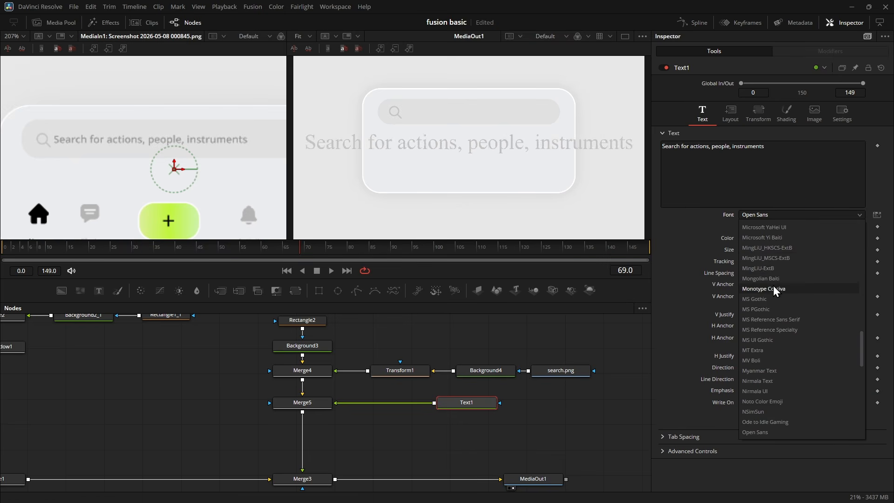
{"action": "left_click", "coordinate": [687, 227]}
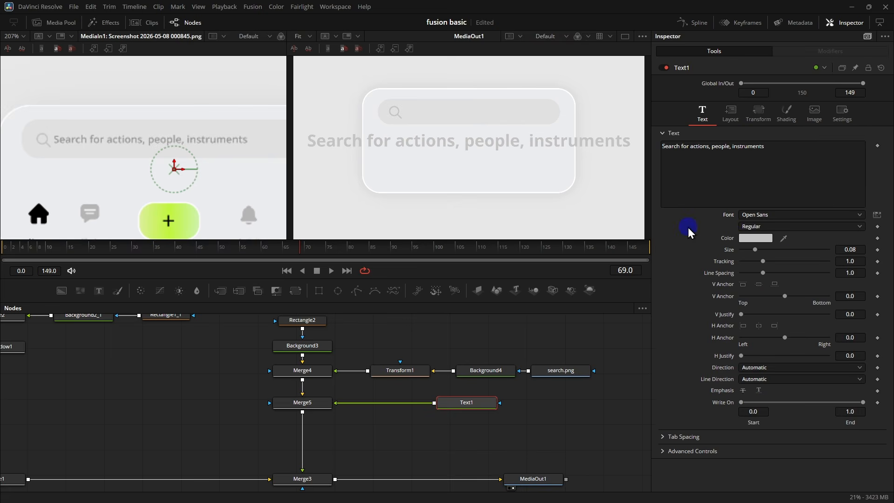
{"action": "left_click", "coordinate": [749, 218]}
{"action": "left_click", "coordinate": [752, 227]}
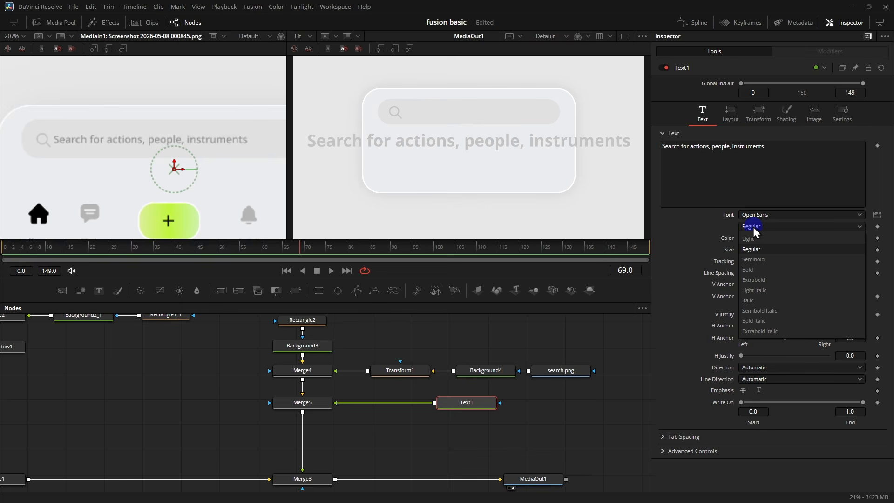
{"action": "left_click", "coordinate": [751, 239]}
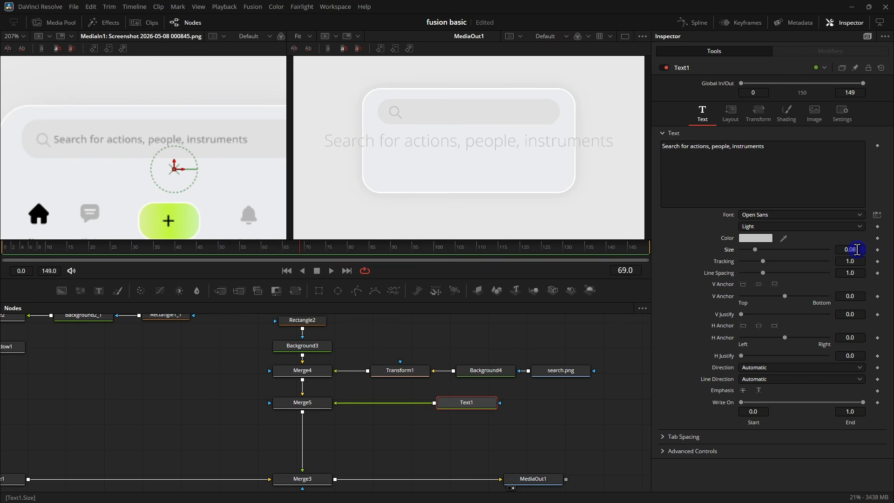
Set the search placeholder text's size to 0.0303 and its Open Sans font style to Regular.
{"action": "left_click_drag", "start_coordinate": [857, 250], "coordinate": [672, 259]}
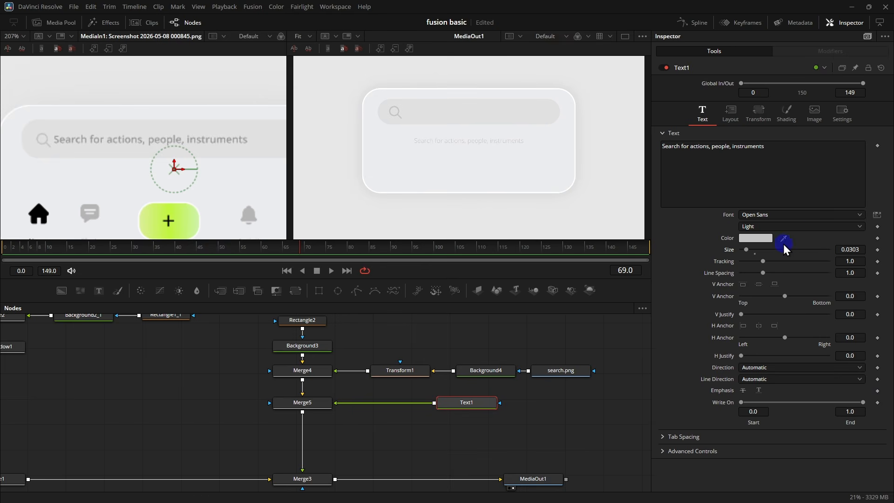
{"action": "left_click", "coordinate": [817, 227]}
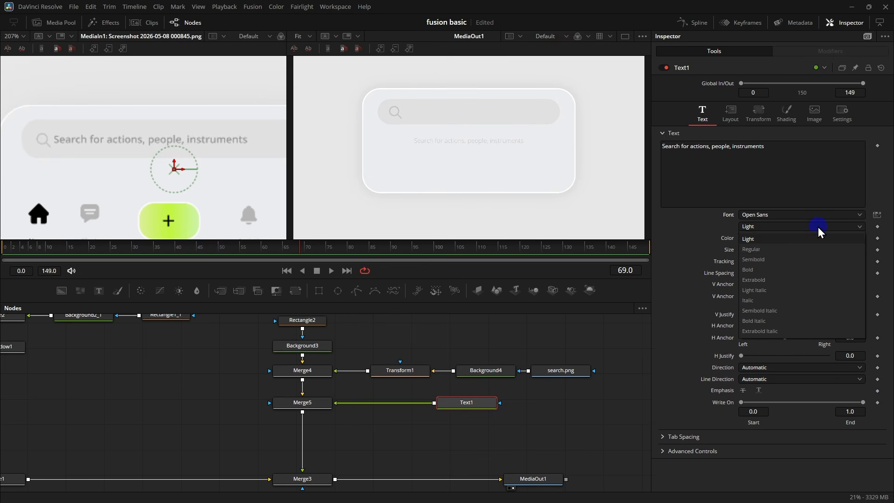
{"action": "left_click", "coordinate": [759, 249]}
Space the Text1 node farther from Merge5 and set its layout center to X 0.4851, Y 0.6442, inside the search bar.
{"action": "scroll", "coordinate": [492, 167], "scroll_direction": "up", "scroll_amount": 3}
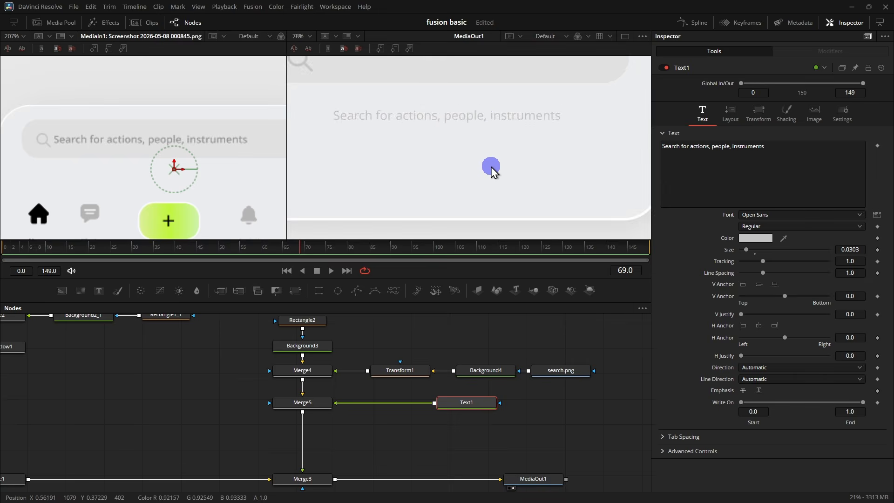
{"action": "left_click_drag", "start_coordinate": [479, 168], "coordinate": [480, 190]}
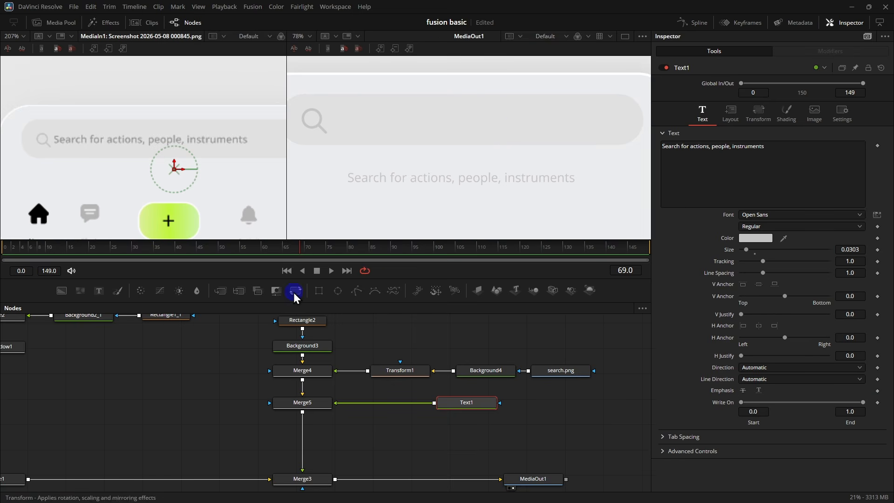
{"action": "left_click_drag", "start_coordinate": [448, 411], "coordinate": [498, 406]}
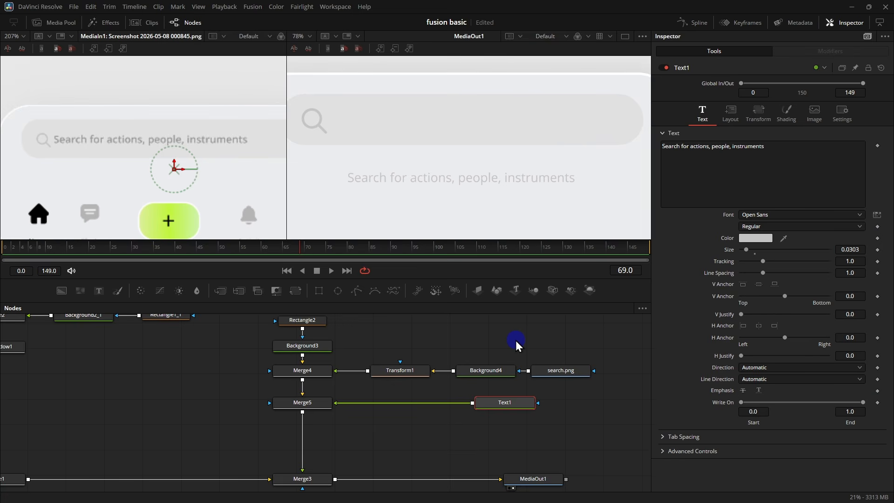
{"action": "left_click", "coordinate": [729, 144]}
{"action": "left_click", "coordinate": [729, 114]}
{"action": "left_click", "coordinate": [767, 157]}
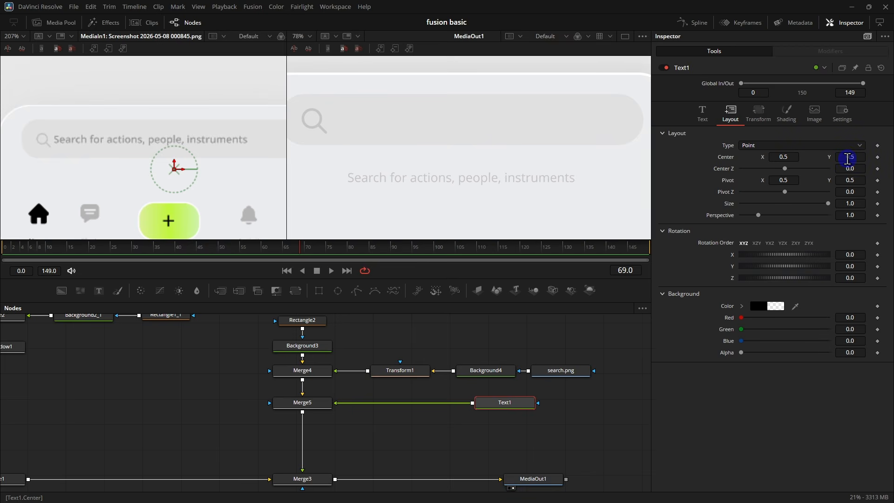
{"action": "left_click_drag", "start_coordinate": [847, 158], "coordinate": [326, 121]}
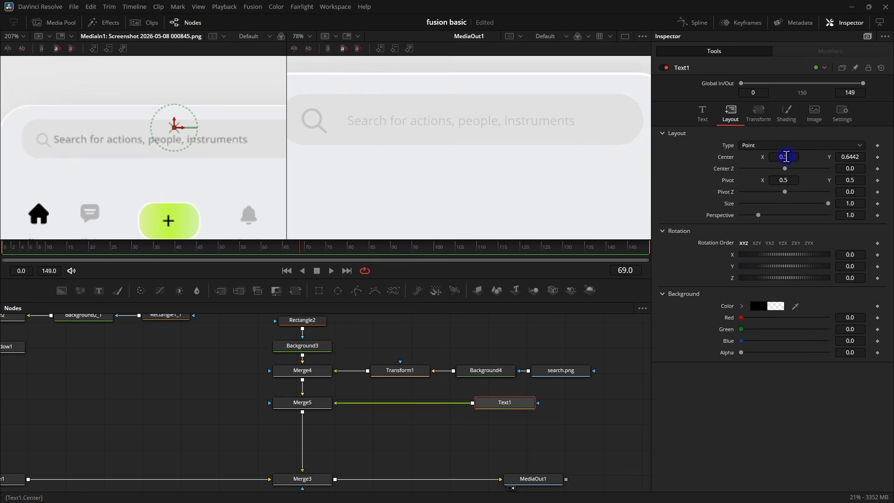
{"action": "left_click_drag", "start_coordinate": [786, 156], "coordinate": [716, 156]}
Move MediaOut1 farther away from Merge3 to make room and place the search.png node directly above Background4.
{"action": "scroll", "coordinate": [404, 135], "scroll_direction": "down", "scroll_amount": 3}
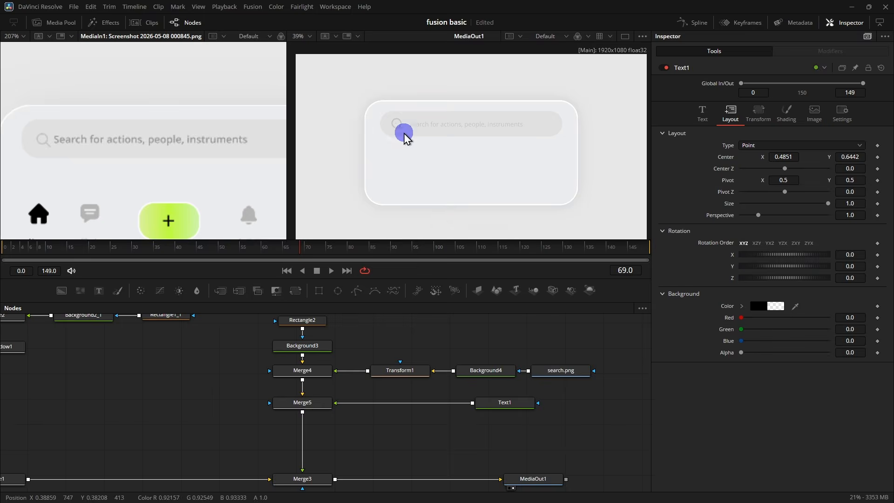
{"action": "scroll", "coordinate": [230, 182], "scroll_direction": "down", "scroll_amount": 3}
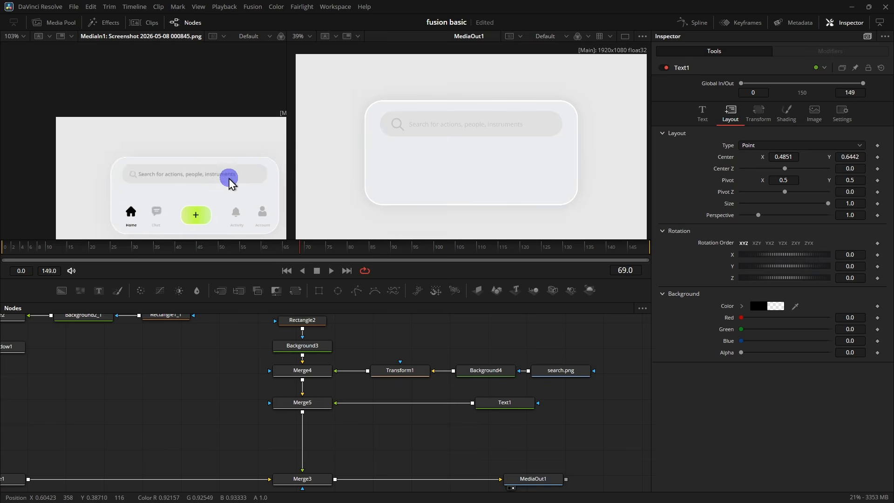
{"action": "left_click_drag", "start_coordinate": [230, 181], "coordinate": [196, 110]}
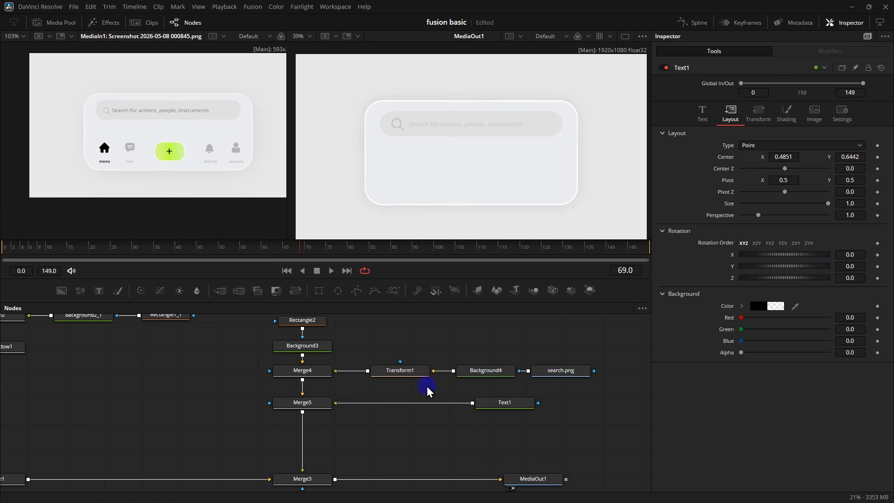
{"action": "scroll", "coordinate": [535, 345], "scroll_direction": "down", "scroll_amount": 3}
{"action": "left_click", "coordinate": [537, 451]}
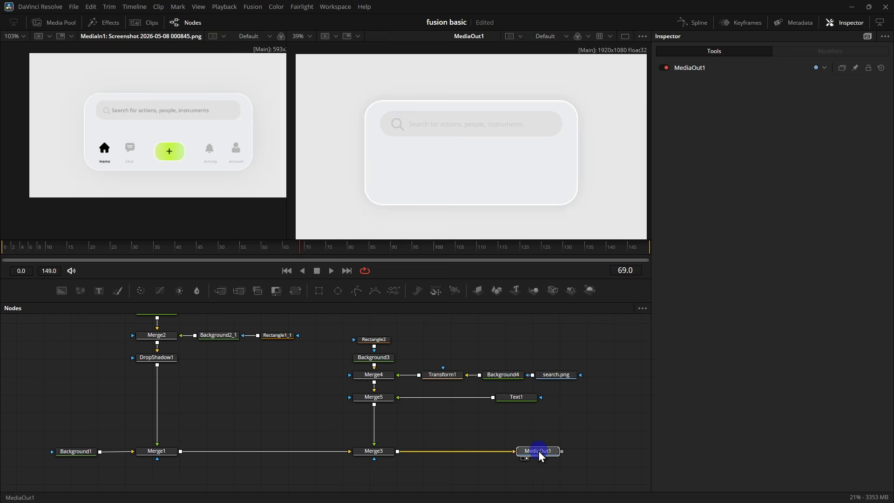
{"action": "left_click_drag", "start_coordinate": [540, 453], "coordinate": [624, 453]}
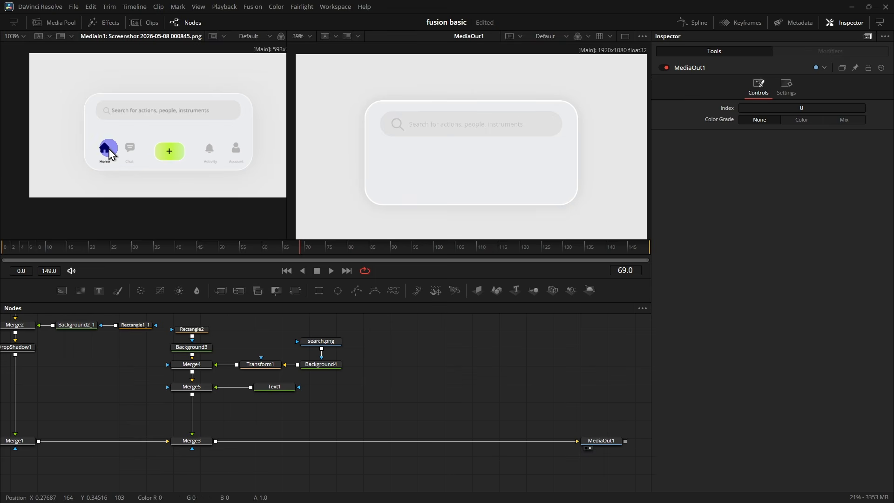
Add home.png from the media pool to the node graph, in the free space beyond search.png.
{"action": "left_click", "coordinate": [67, 25]}
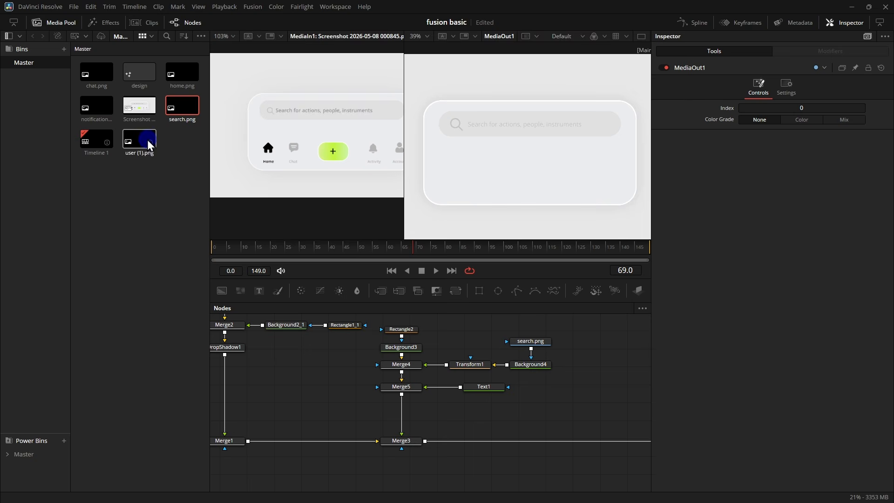
{"action": "left_click_drag", "start_coordinate": [184, 75], "coordinate": [588, 341]}
{"action": "left_click", "coordinate": [62, 23]}
{"action": "left_click_drag", "start_coordinate": [378, 342], "coordinate": [436, 342]}
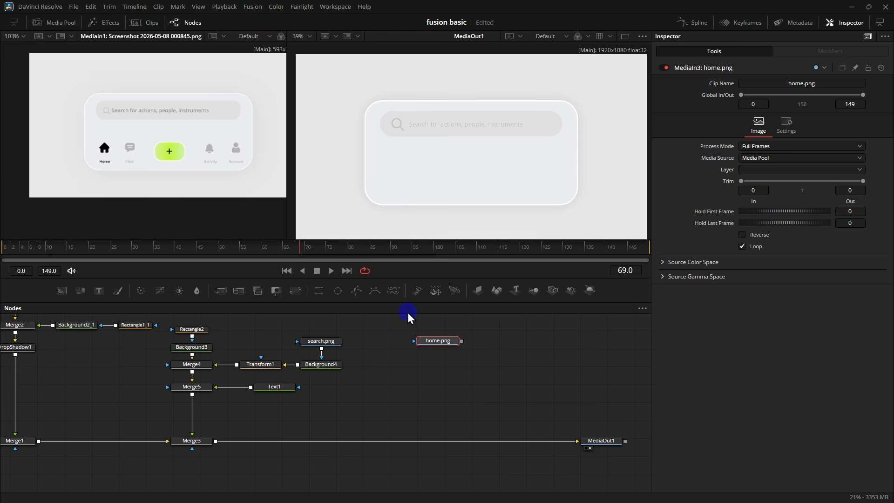
Merge home.png onto the output of Merge3 and arrange its node above the new merge.
{"action": "scroll", "coordinate": [116, 168], "scroll_direction": "up", "scroll_amount": 3}
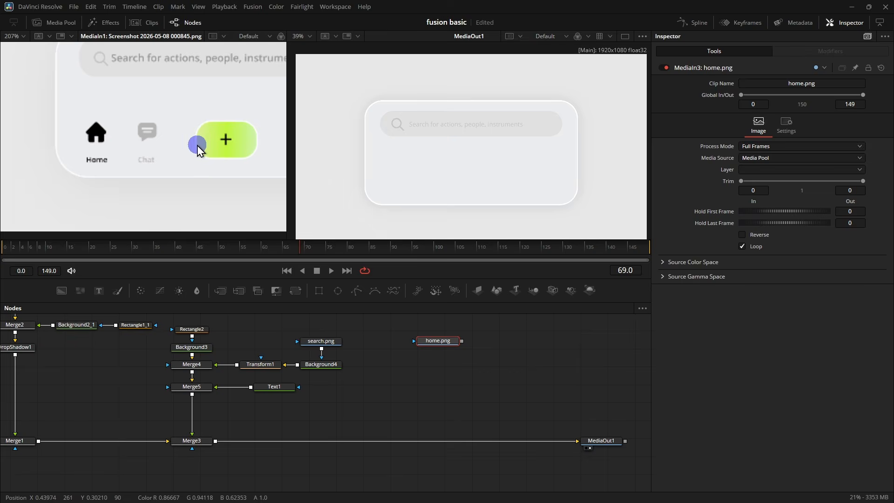
{"action": "scroll", "coordinate": [197, 148], "scroll_direction": "down", "scroll_amount": 3}
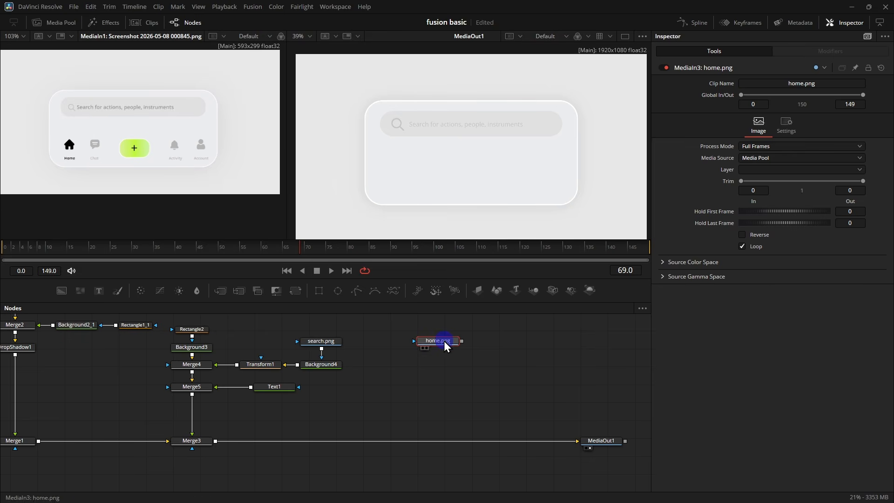
{"action": "scroll", "coordinate": [449, 362], "scroll_direction": "up", "scroll_amount": 3}
{"action": "left_click_drag", "start_coordinate": [439, 331], "coordinate": [395, 473]}
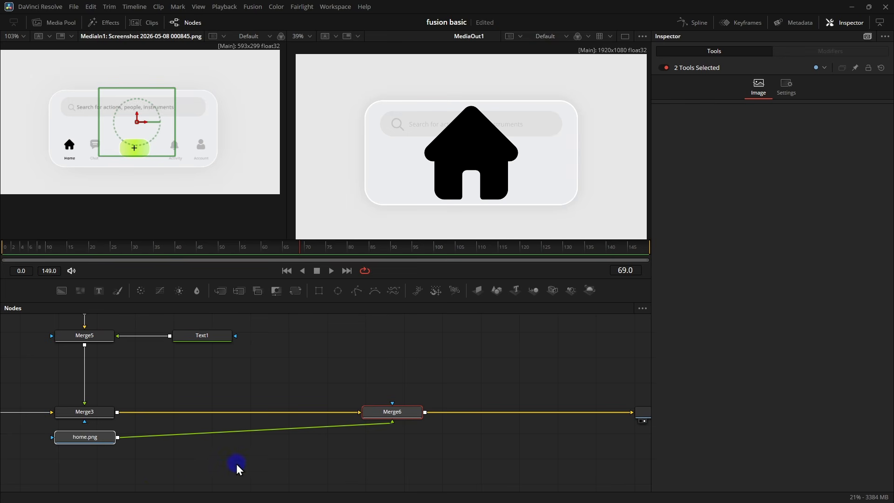
{"action": "left_click_drag", "start_coordinate": [88, 442], "coordinate": [392, 356]}
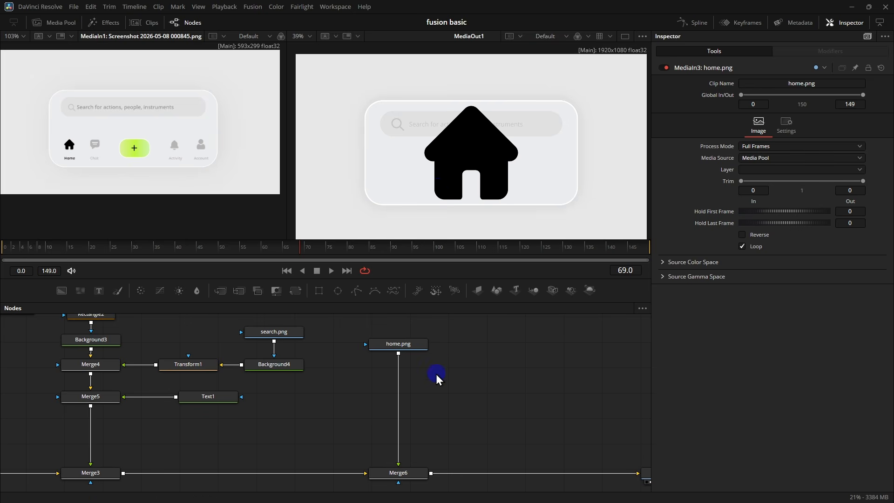
Insert a Transform node after home.png and set its size to 0.138.
{"action": "left_click", "coordinate": [413, 350]}
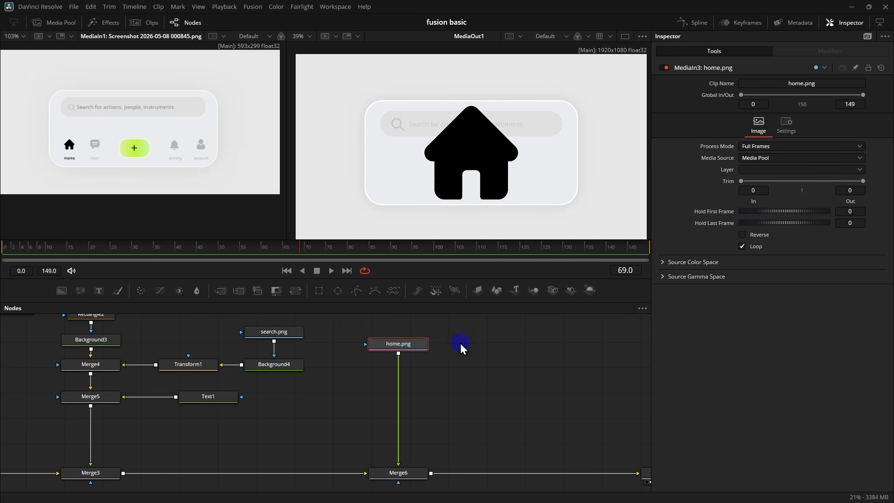
{"action": "left_click", "coordinate": [296, 290]}
{"action": "left_click", "coordinate": [393, 375]}
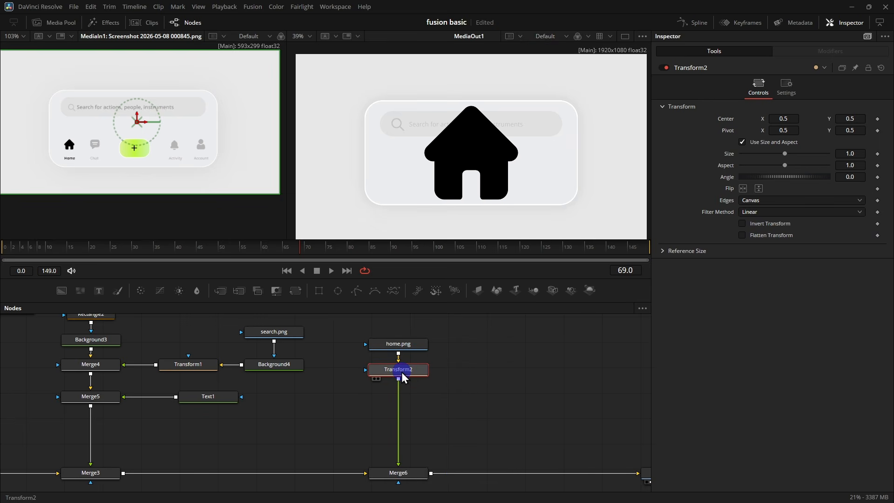
{"action": "left_click", "coordinate": [850, 153]}
{"action": "type", "text": "0.444"}
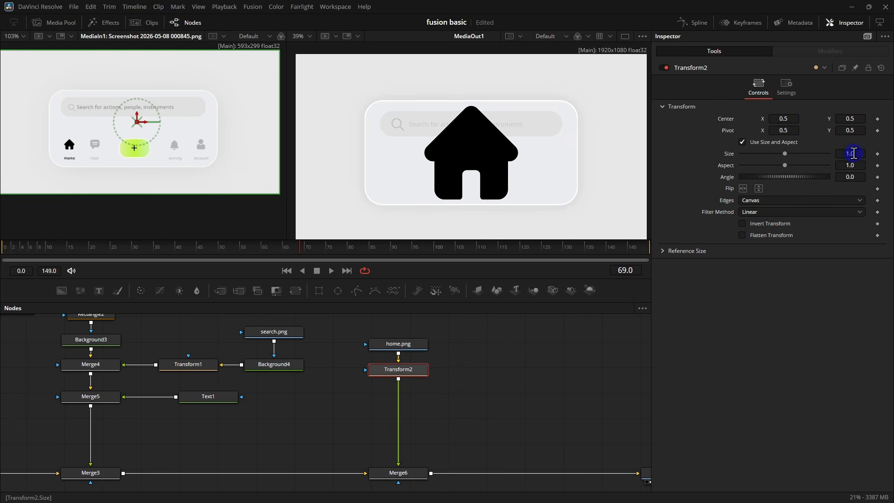
{"action": "key", "text": "Return"}
{"action": "left_click_drag", "start_coordinate": [582, 184], "coordinate": [452, 206]}
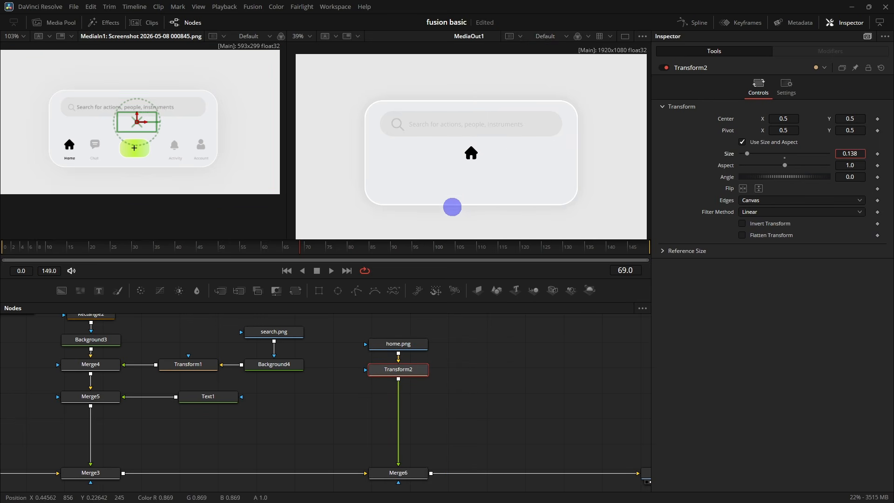
Move the home icon to the card's lower-left area with Transform2's center at X -0.322, Y 0.239.
{"action": "scroll", "coordinate": [444, 156], "scroll_direction": "up", "scroll_amount": 2}
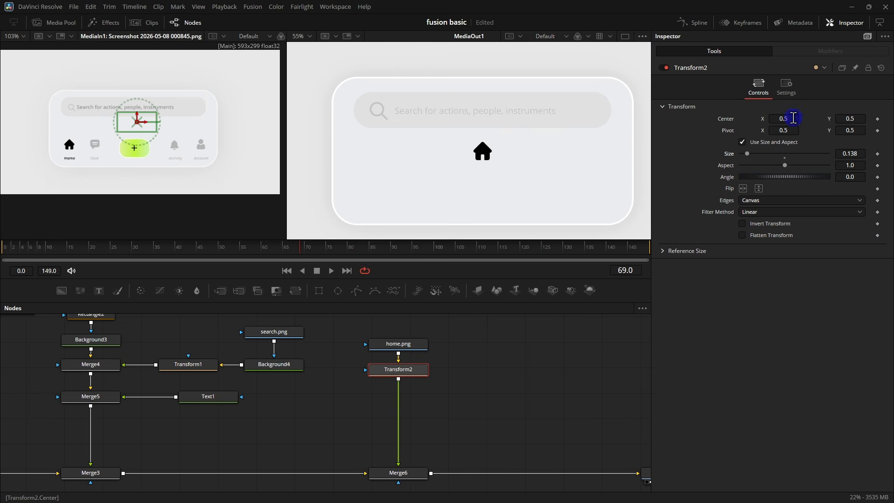
{"action": "left_click_drag", "start_coordinate": [792, 117], "coordinate": [758, 121]}
{"action": "left_click_drag", "start_coordinate": [846, 120], "coordinate": [383, 220]}
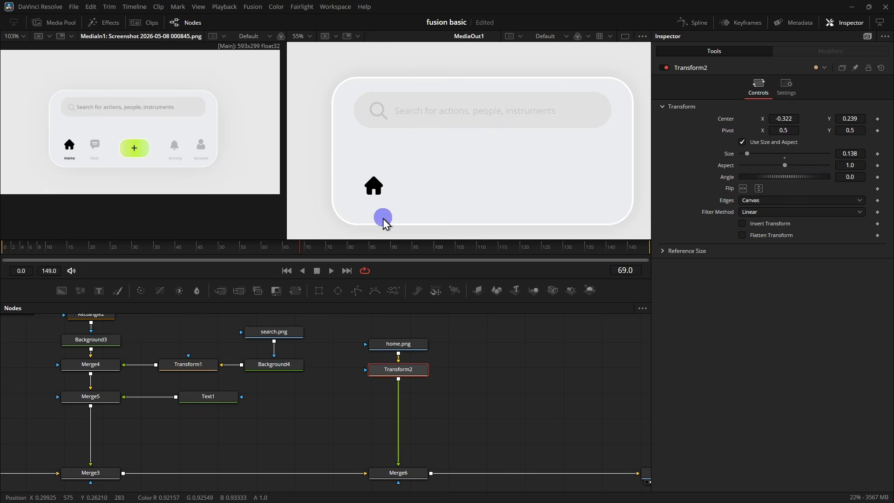
Add a Text+ node merged onto the output of Transform2 and enter "Home" as its text.
{"action": "left_click", "coordinate": [515, 389]}
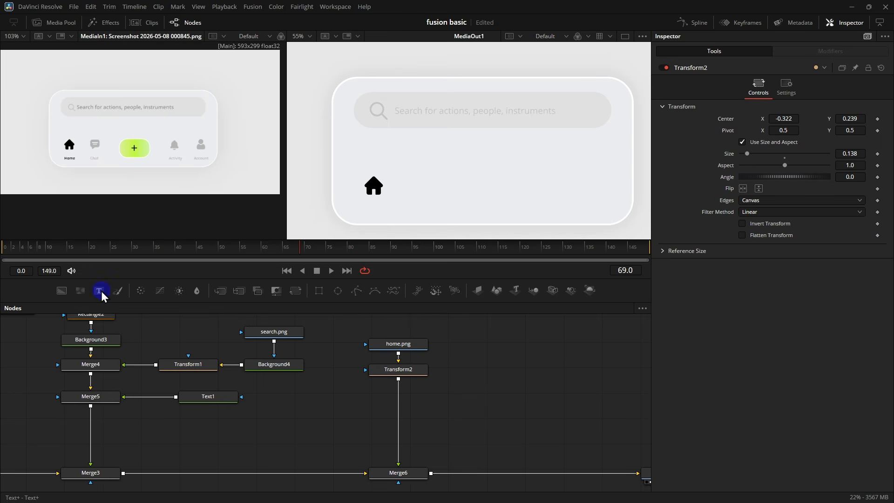
{"action": "left_click_drag", "start_coordinate": [102, 295], "coordinate": [395, 406]}
{"action": "left_click", "coordinate": [498, 406]}
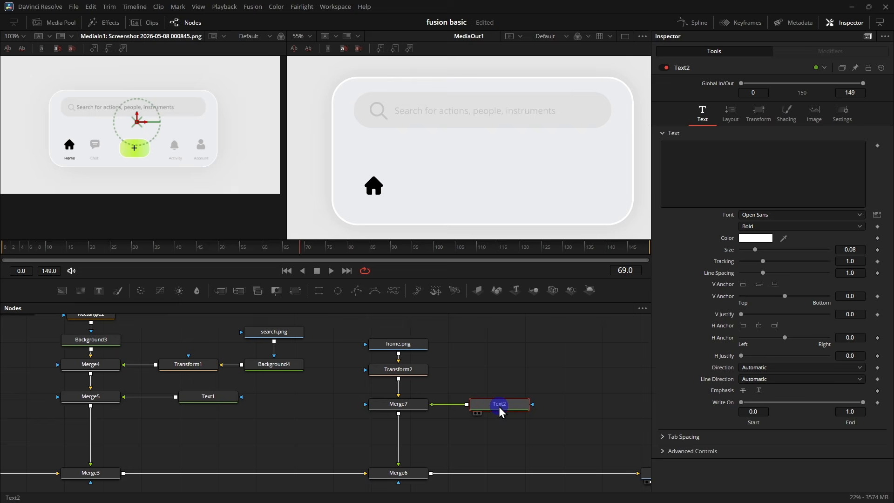
{"action": "left_click_drag", "start_coordinate": [488, 407], "coordinate": [493, 406]}
{"action": "left_click", "coordinate": [742, 174]}
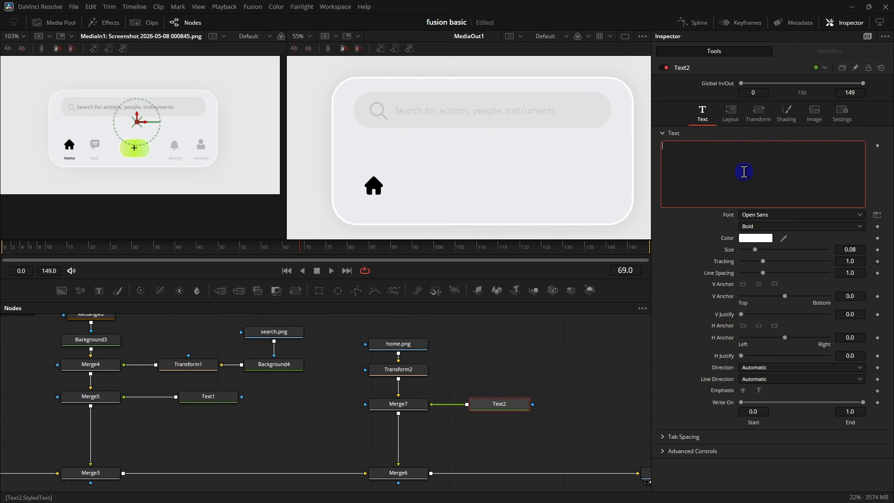
{"action": "type", "text": "Home"}
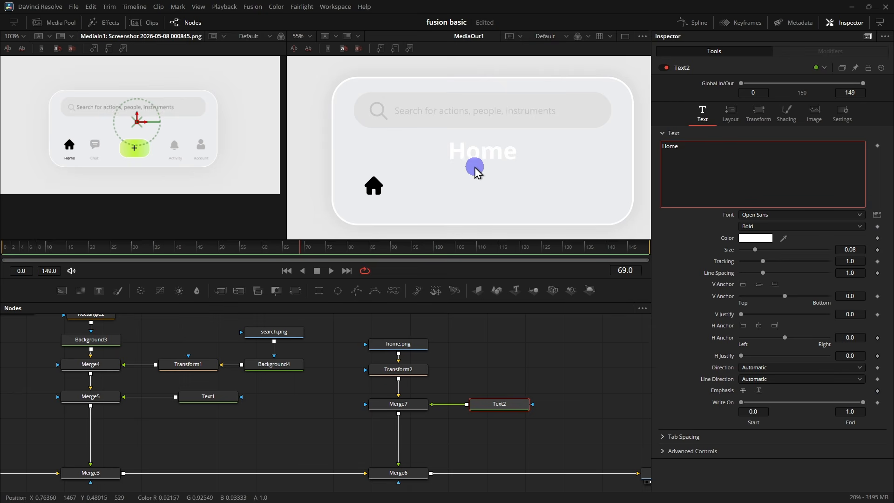
{"action": "left_click", "coordinate": [521, 388]}
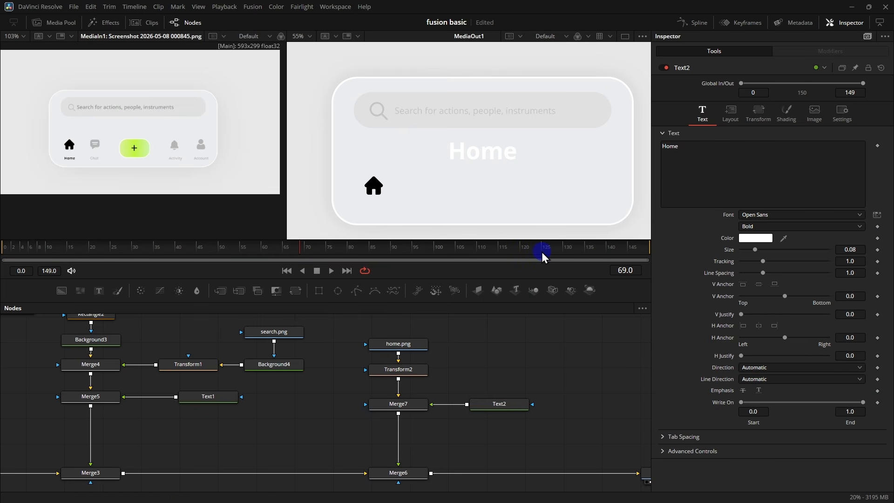
Reset Transform2's center to the default X 0.5, Y 0.5, undoing the home icon's offset.
{"action": "left_click", "coordinate": [416, 376]}
{"action": "left_click", "coordinate": [830, 182]}
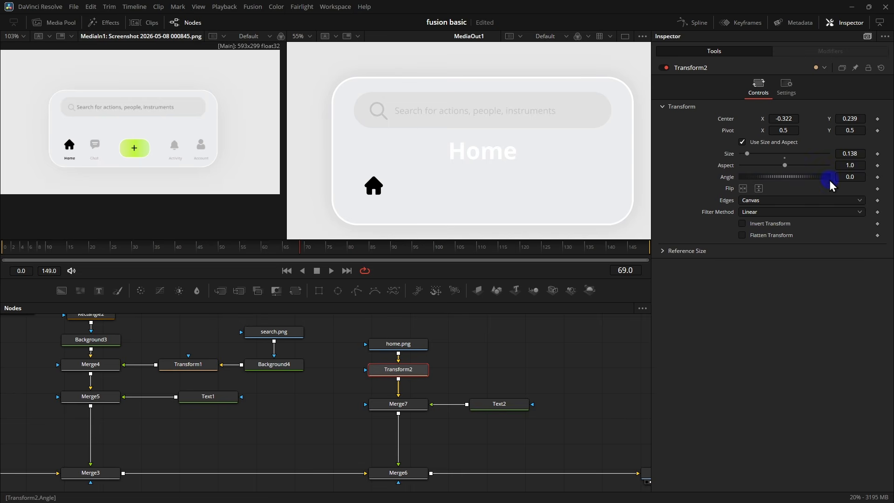
{"action": "double_click", "coordinate": [727, 120]}
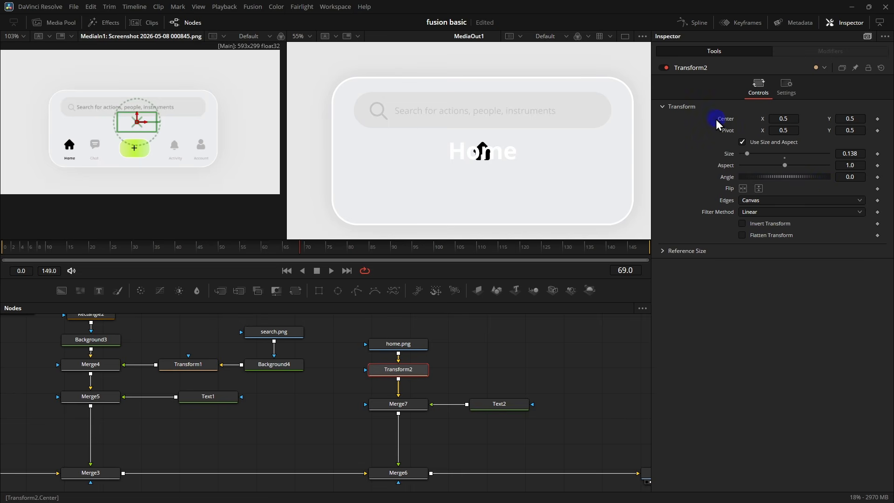
Set the "Home" text in Text2 to black with the Semibold style of Open Sans.
{"action": "left_click", "coordinate": [497, 410]}
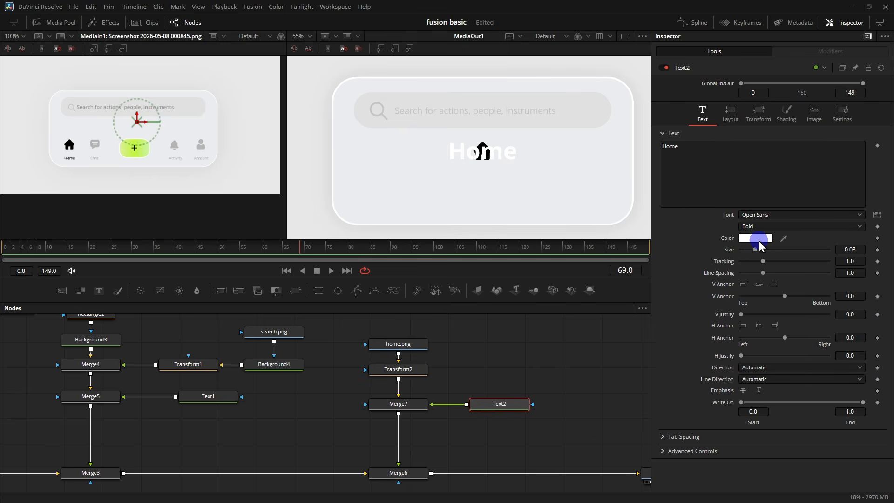
{"action": "left_click", "coordinate": [756, 239]}
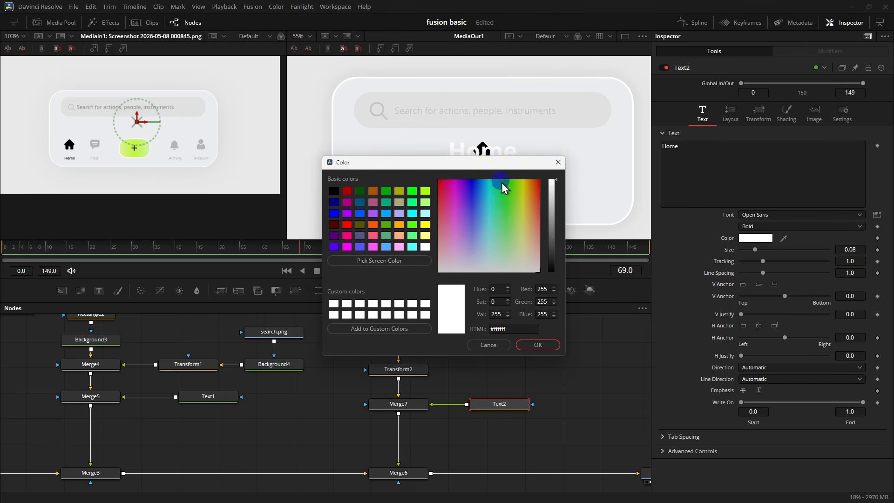
{"action": "left_click", "coordinate": [333, 192]}
{"action": "left_click", "coordinate": [637, 392]}
{"action": "left_click", "coordinate": [783, 226]}
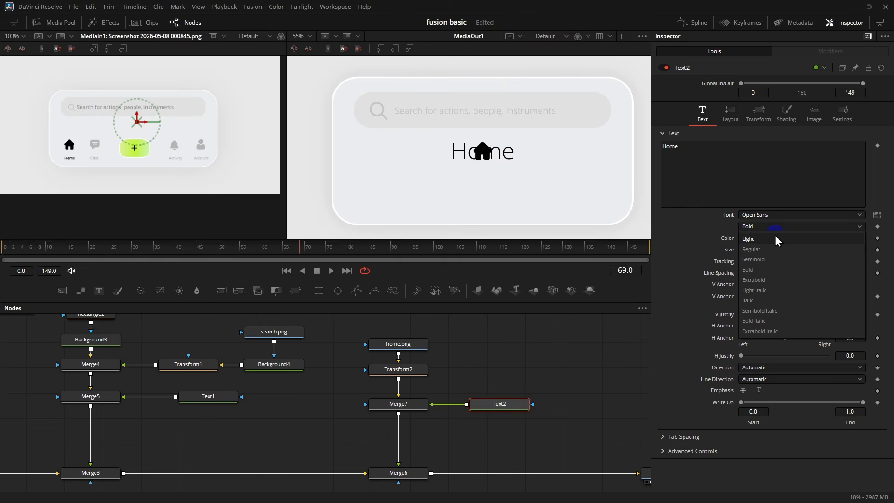
{"action": "left_click", "coordinate": [761, 256]}
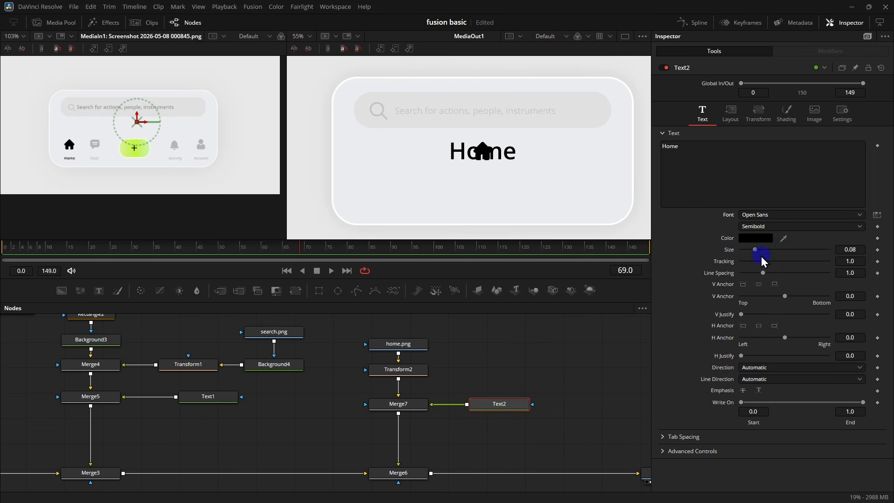
Reduce the "Home" text's size to 0.03 and place it below the home icon with layout center Y at 0.41.
{"action": "left_click_drag", "start_coordinate": [853, 249], "coordinate": [626, 269]}
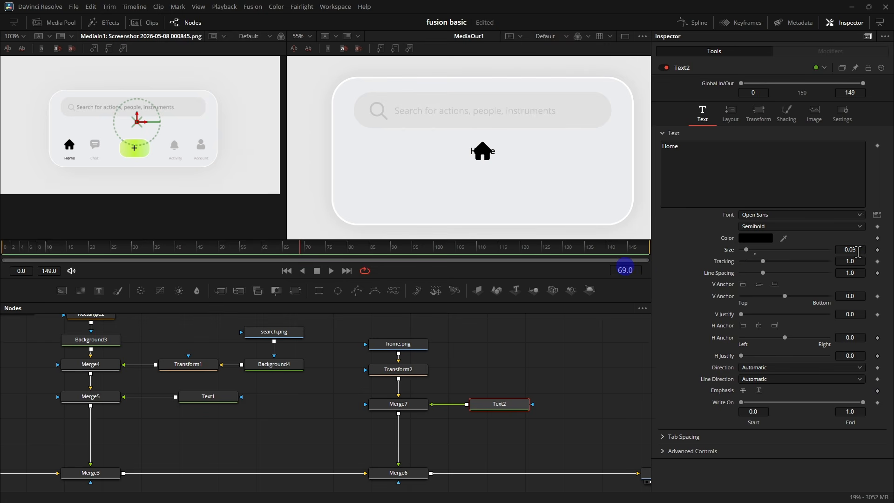
{"action": "left_click", "coordinate": [733, 116]}
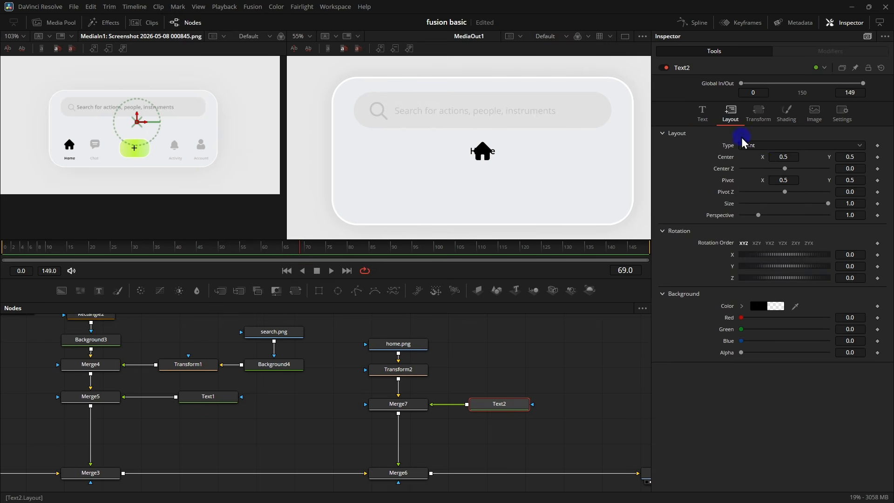
{"action": "left_click_drag", "start_coordinate": [853, 159], "coordinate": [812, 174]}
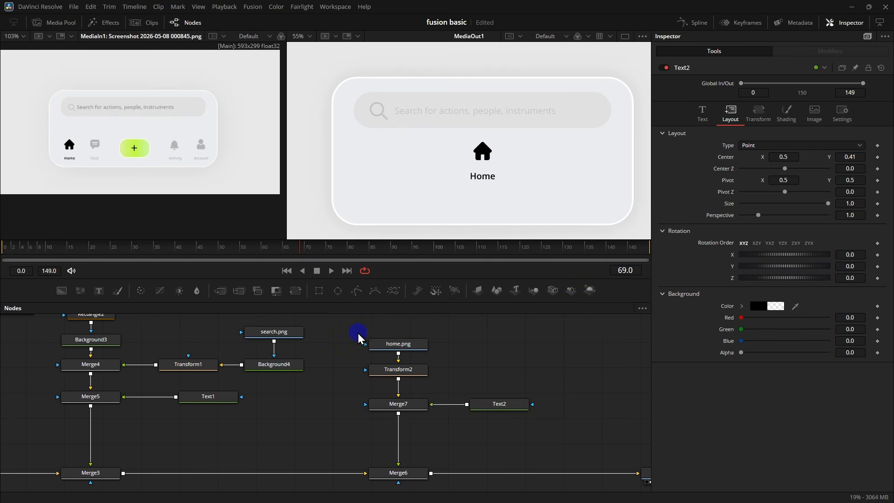
{"action": "left_click_drag", "start_coordinate": [340, 318], "coordinate": [567, 428]}
{"action": "left_click", "coordinate": [548, 372]}
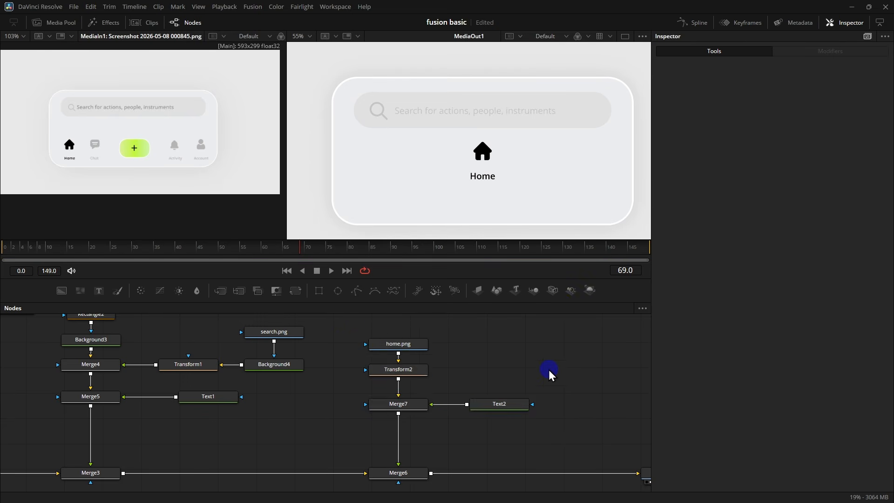
{"action": "left_click_drag", "start_coordinate": [350, 326], "coordinate": [571, 446]}
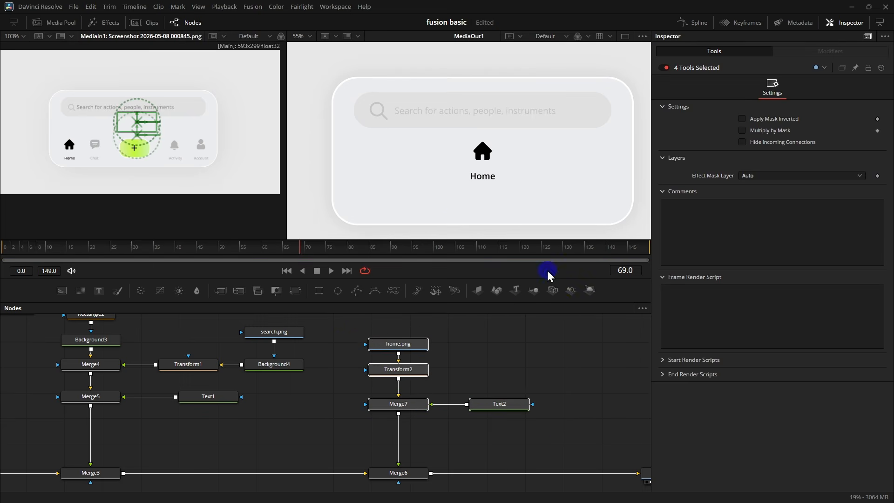
{"action": "left_click", "coordinate": [501, 351]}
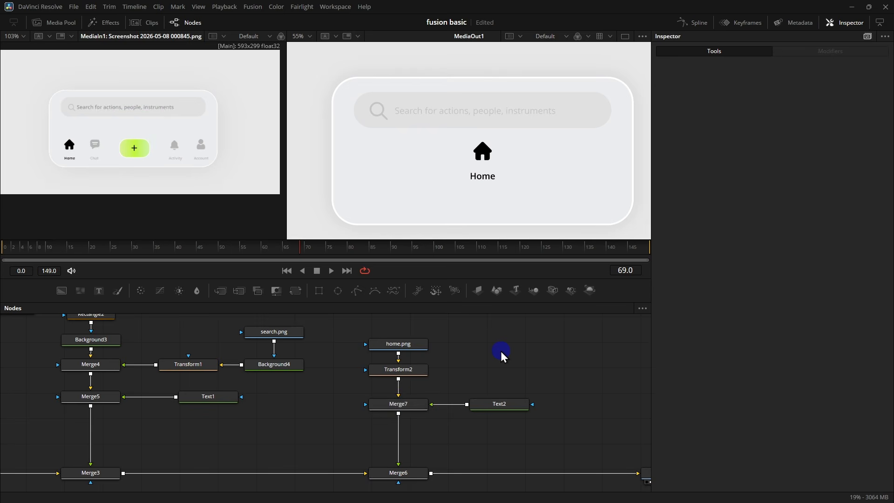
Insert a Transform node after Merge7 and set its center to X -0.318, Y 0.274.
{"action": "left_click", "coordinate": [400, 407]}
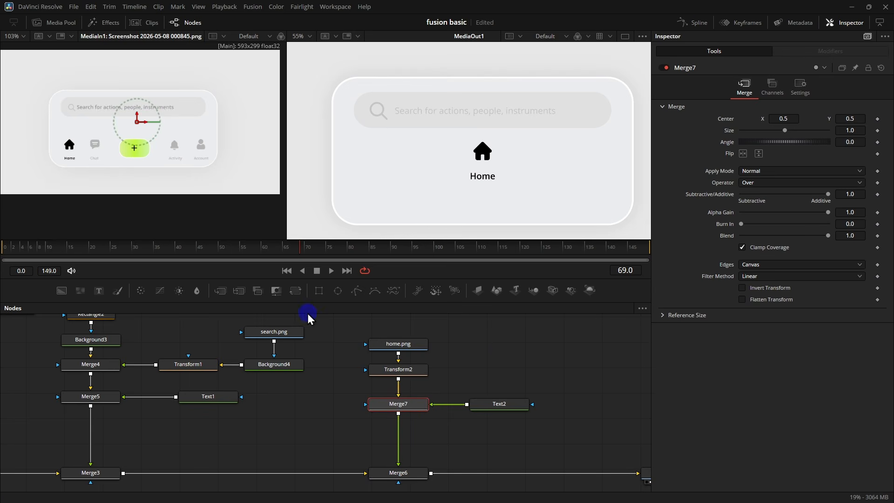
{"action": "left_click", "coordinate": [294, 291]}
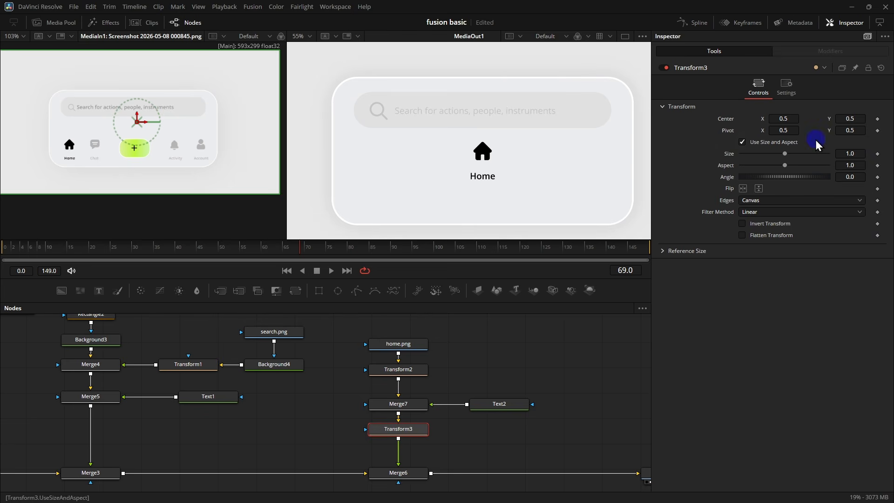
{"action": "left_click", "coordinate": [790, 120]}
{"action": "left_click_drag", "start_coordinate": [791, 121], "coordinate": [417, 173]}
{"action": "left_click_drag", "start_coordinate": [416, 172], "coordinate": [409, 172]}
{"action": "left_click_drag", "start_coordinate": [850, 119], "coordinate": [841, 119]}
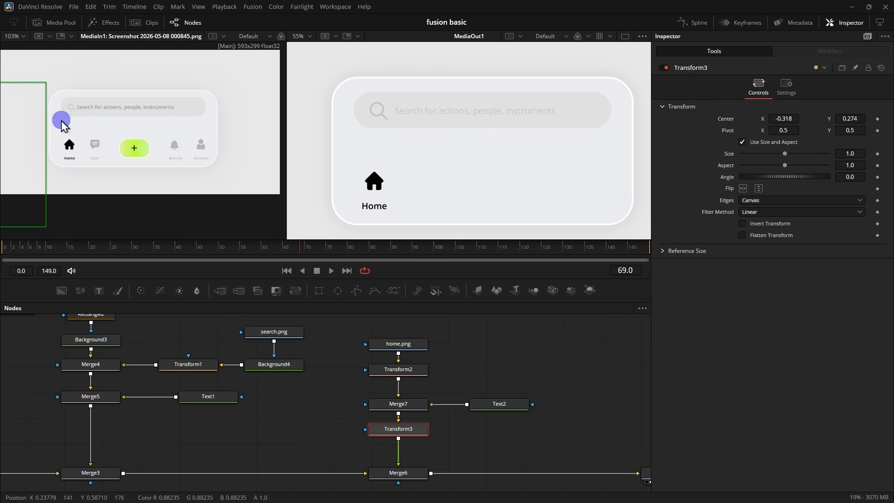
{"action": "left_click_drag", "start_coordinate": [341, 328], "coordinate": [565, 406]}
{"action": "left_click", "coordinate": [515, 364]}
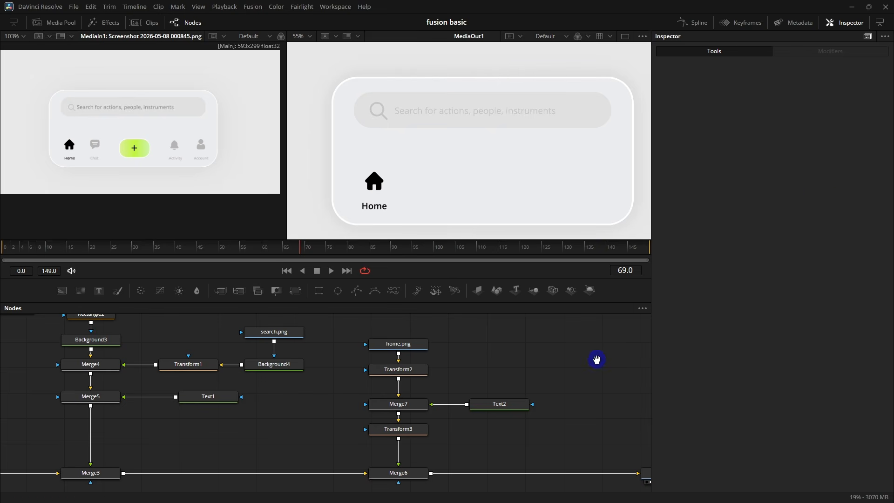
Bring chat.png from the media pool into the node graph and place it in the free space beside the home branch.
{"action": "scroll", "coordinate": [535, 359], "scroll_direction": "right", "scroll_amount": 4}
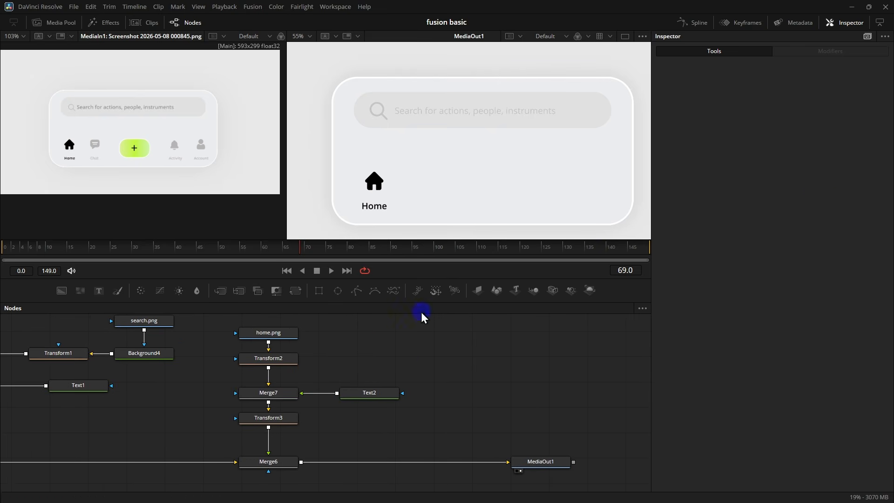
{"action": "left_click_drag", "start_coordinate": [384, 395], "coordinate": [378, 397]}
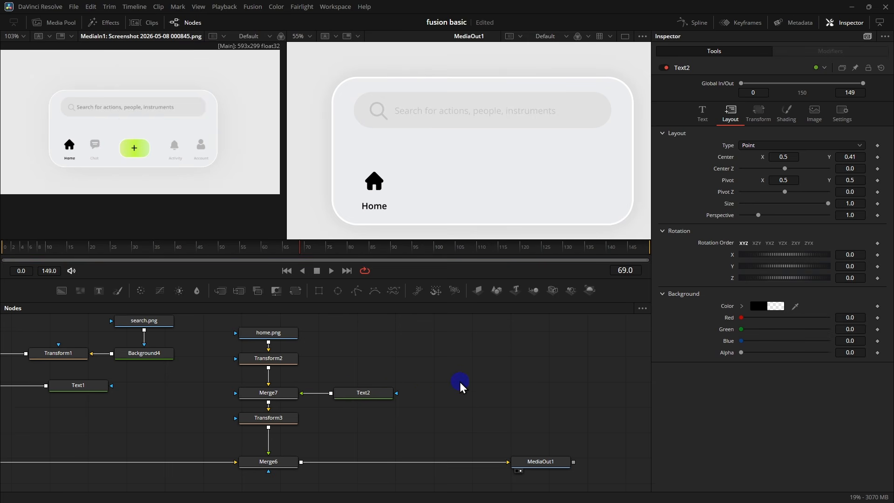
{"action": "left_click", "coordinate": [59, 23]}
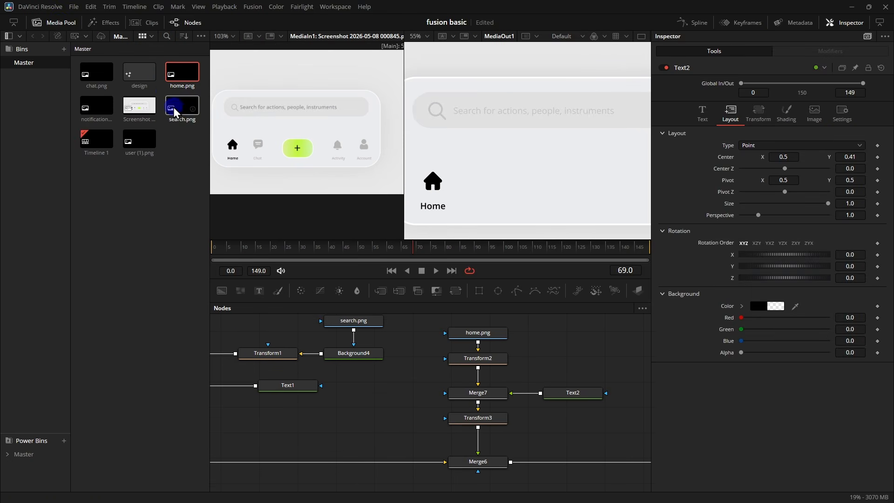
{"action": "left_click_drag", "start_coordinate": [96, 77], "coordinate": [557, 344]}
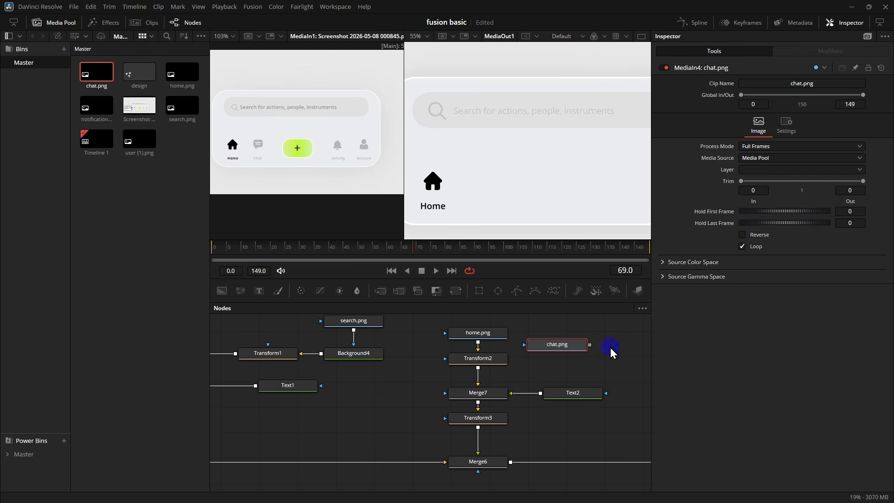
{"action": "left_click", "coordinate": [54, 26]}
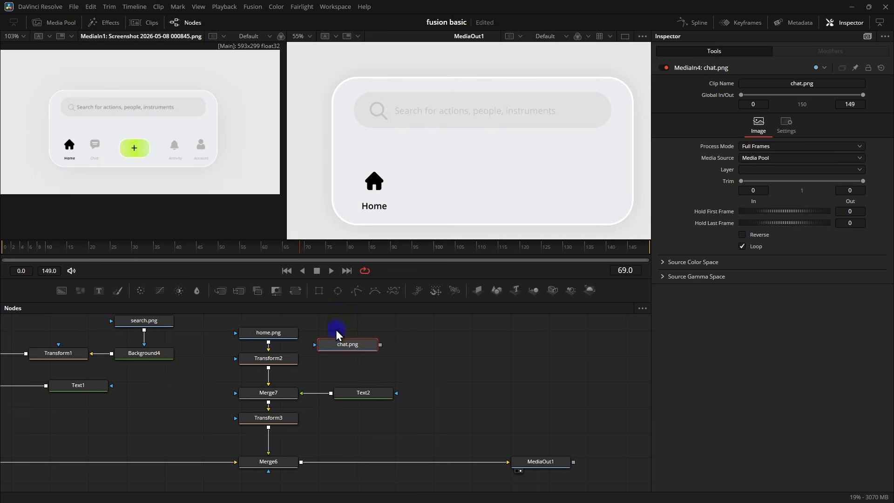
{"action": "left_click_drag", "start_coordinate": [339, 342], "coordinate": [454, 359]}
Merge a new Background node into the line between Merge6 and MediaOut1 and place it directly above its merge.
{"action": "scroll", "coordinate": [69, 161], "scroll_direction": "up", "scroll_amount": 2}
{"action": "scroll", "coordinate": [70, 161], "scroll_direction": "up", "scroll_amount": 2}
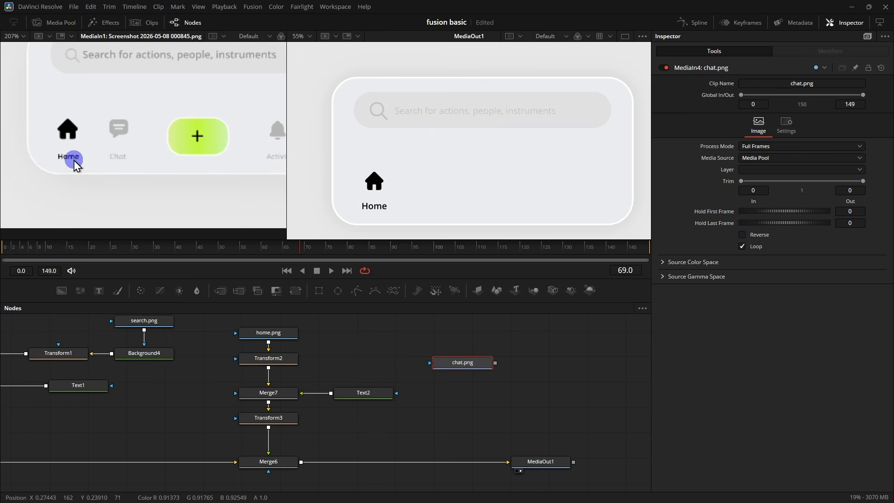
{"action": "scroll", "coordinate": [149, 153], "scroll_direction": "up", "scroll_amount": 1}
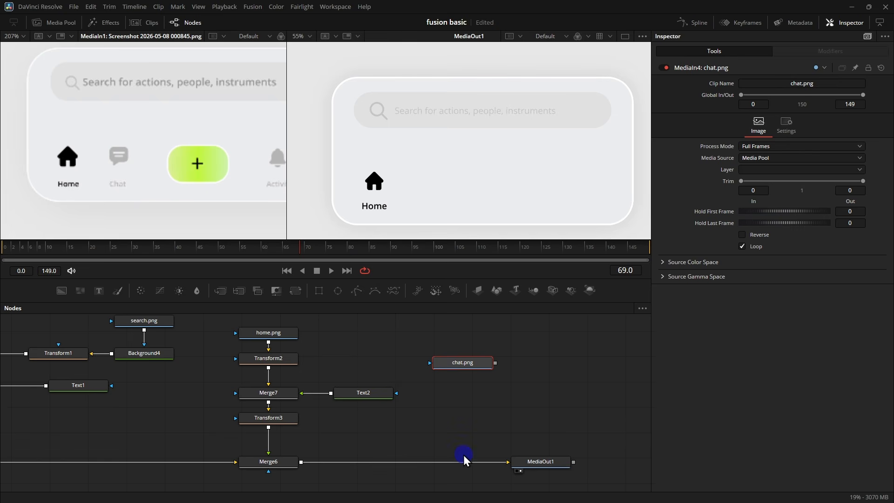
{"action": "left_click_drag", "start_coordinate": [62, 290], "coordinate": [421, 469]}
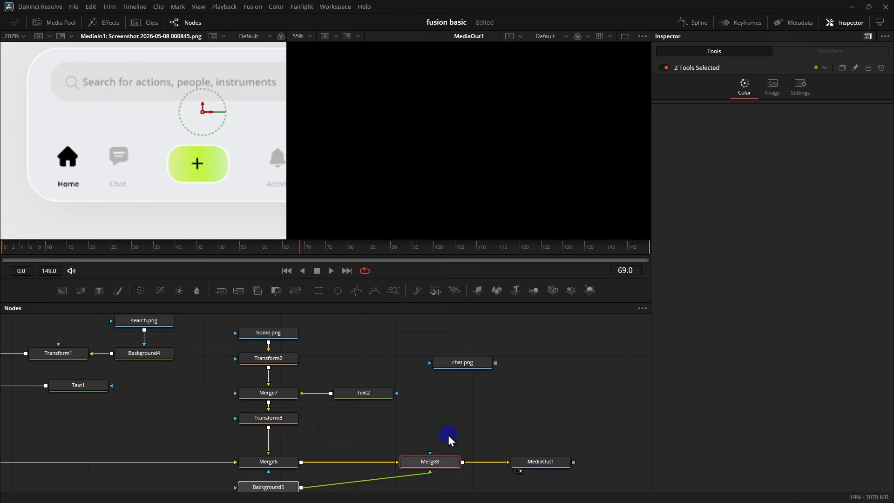
{"action": "scroll", "coordinate": [448, 438], "scroll_direction": "down", "scroll_amount": 1}
{"action": "left_click", "coordinate": [361, 467]}
{"action": "left_click", "coordinate": [281, 458]}
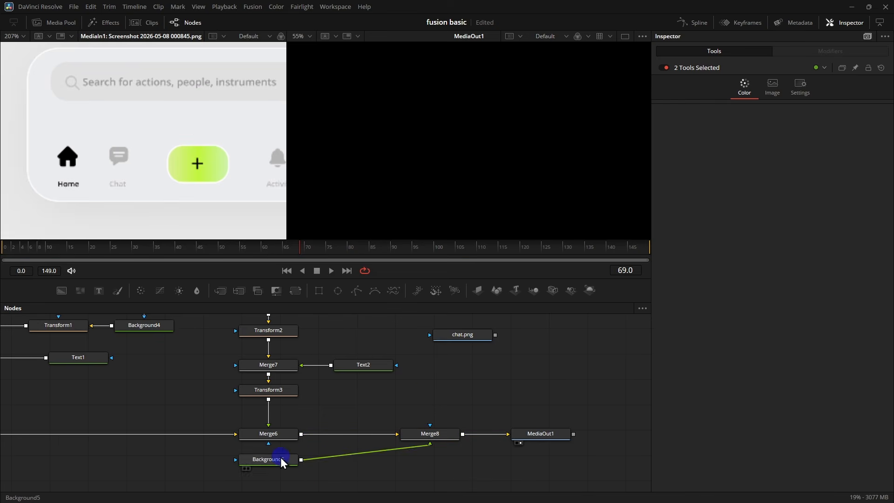
{"action": "left_click_drag", "start_coordinate": [281, 462], "coordinate": [469, 430]}
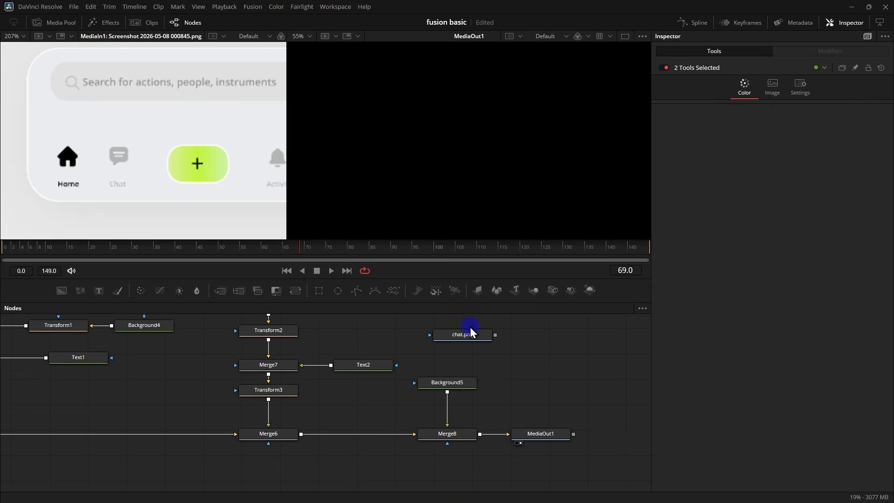
Connect chat.png to Background5 as its effect mask and line the two nodes up vertically.
{"action": "left_click_drag", "start_coordinate": [495, 335], "coordinate": [461, 392]}
{"action": "left_click_drag", "start_coordinate": [476, 339], "coordinate": [461, 353]}
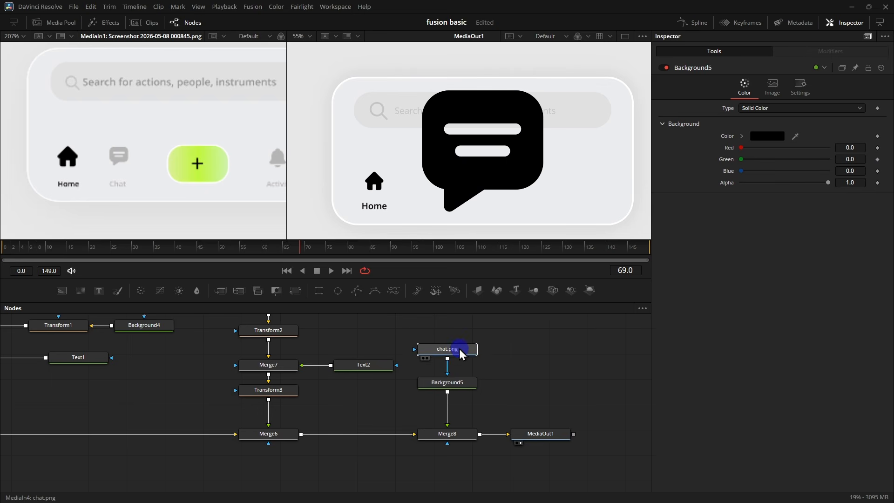
{"action": "left_click_drag", "start_coordinate": [450, 385], "coordinate": [450, 383]}
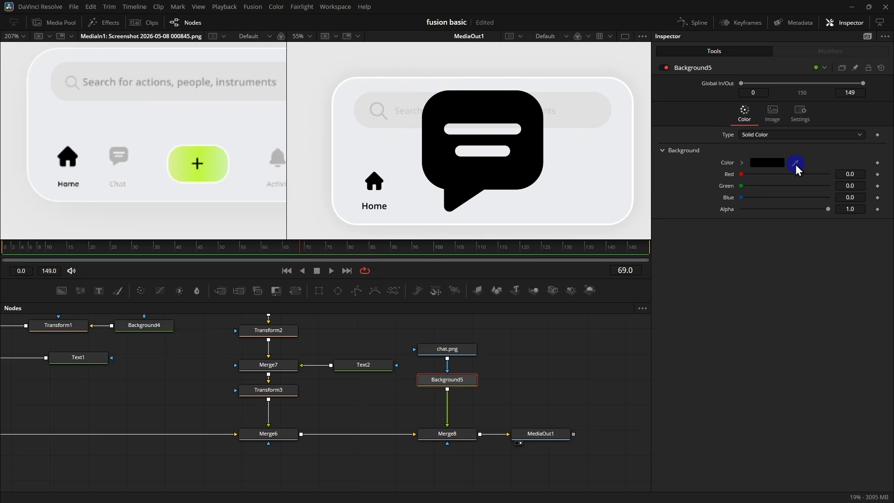
Color Background5 with the gray sampled from the reference's Chat icon, and move chat.png and Background5 up to make room above Merge8.
{"action": "left_click_drag", "start_coordinate": [796, 163], "coordinate": [120, 152]}
{"action": "scroll", "coordinate": [411, 359], "scroll_direction": "up", "scroll_amount": 2}
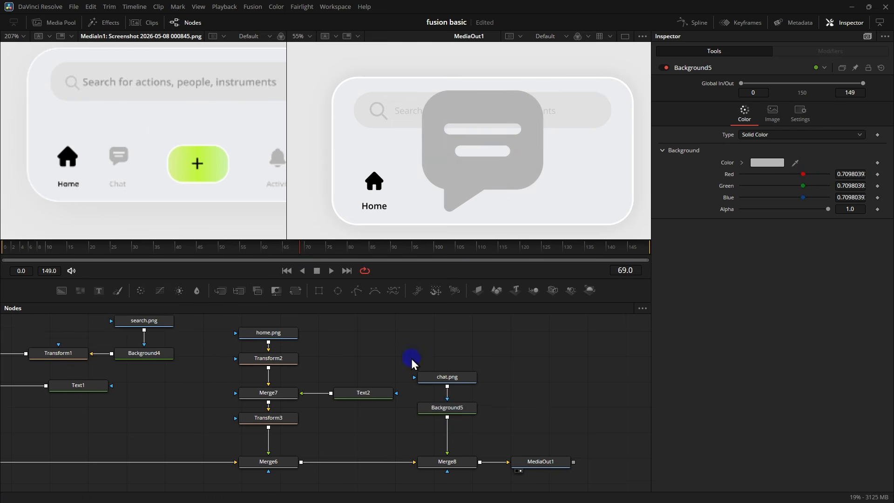
{"action": "left_click_drag", "start_coordinate": [412, 358], "coordinate": [466, 386]}
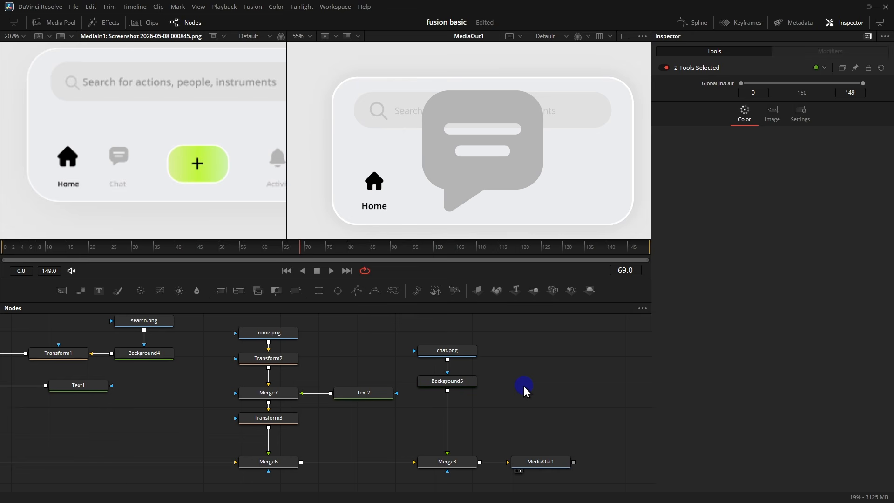
Copy the home icon's Transform2 node and paste it after Background5 to shrink the chat icon.
{"action": "left_click", "coordinate": [274, 361]}
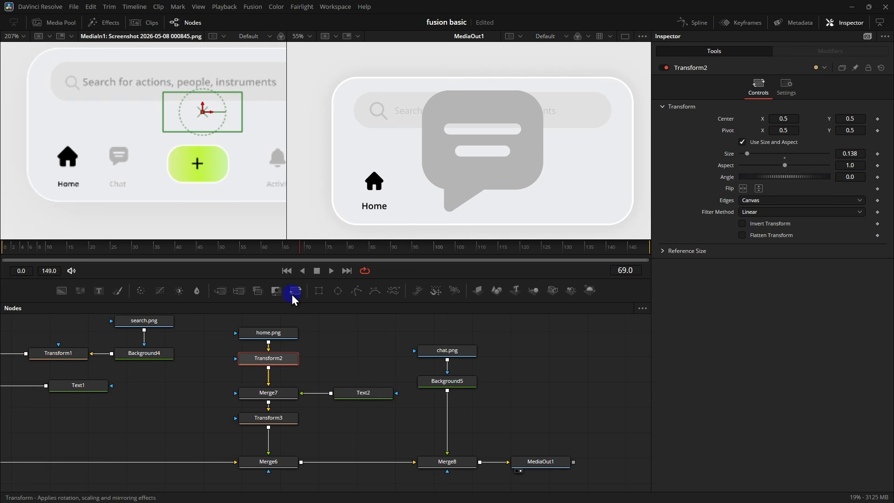
{"action": "left_click", "coordinate": [538, 373]}
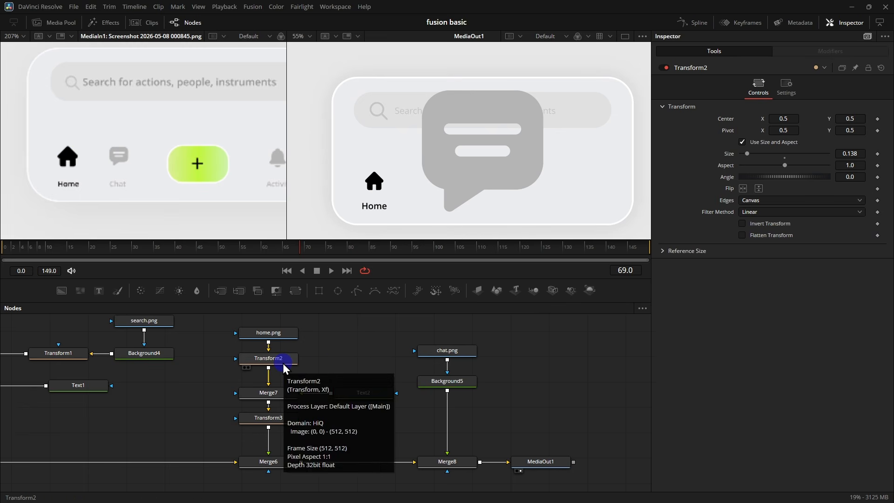
{"action": "left_click", "coordinate": [293, 358]}
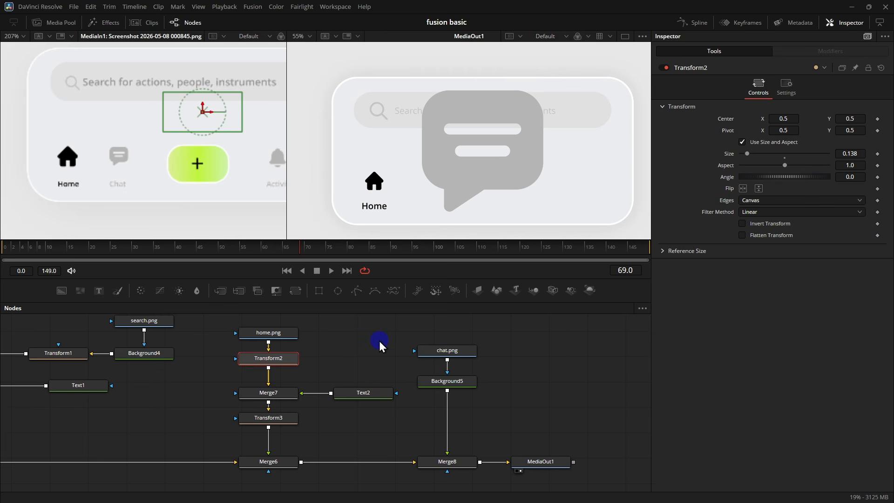
{"action": "left_click", "coordinate": [534, 357]}
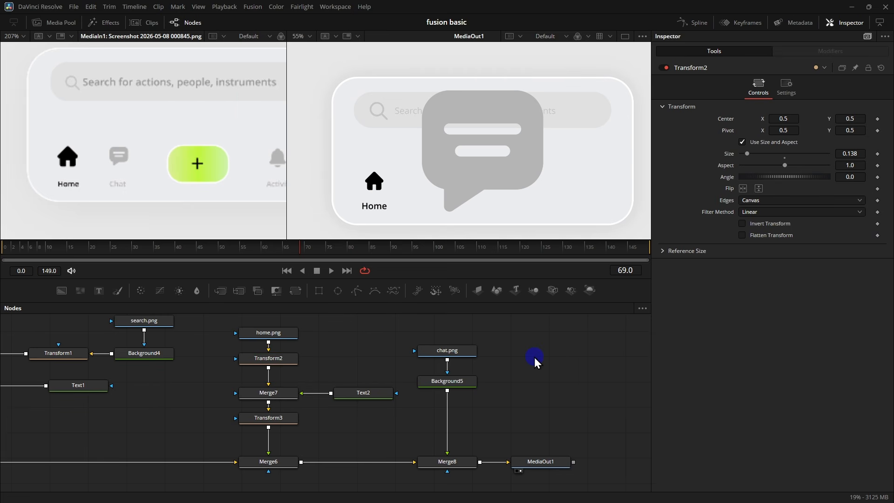
{"action": "left_click", "coordinate": [465, 385]}
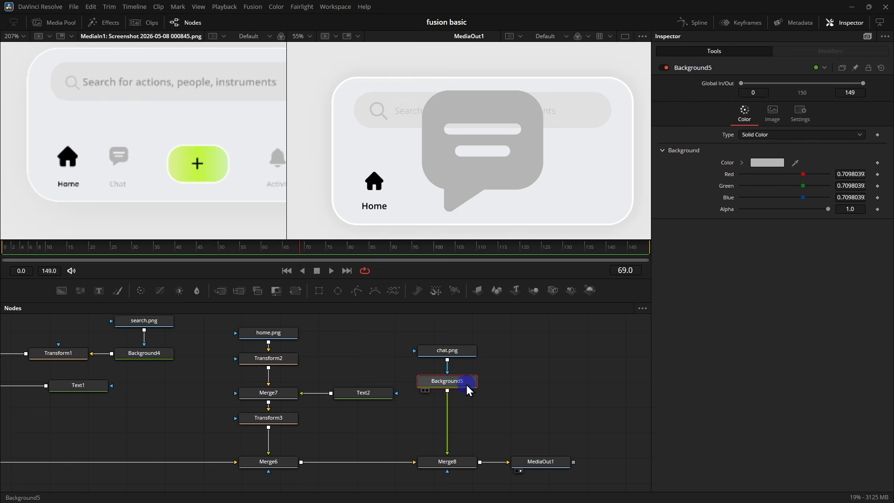
{"action": "key", "text": "ctrl+v"}
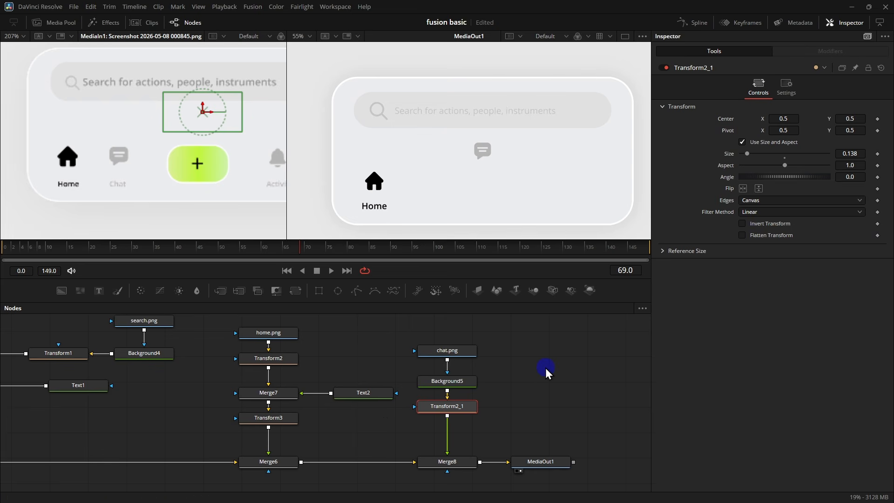
Move the chat icon's three nodes up and merge a pasted copy of Text2 in after Transform2_1.
{"action": "left_click_drag", "start_coordinate": [332, 349], "coordinate": [381, 422]}
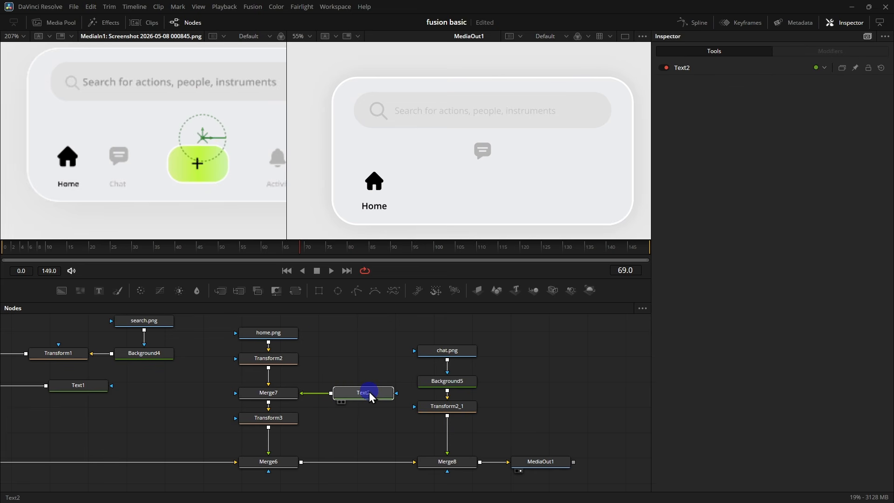
{"action": "left_click", "coordinate": [548, 381]}
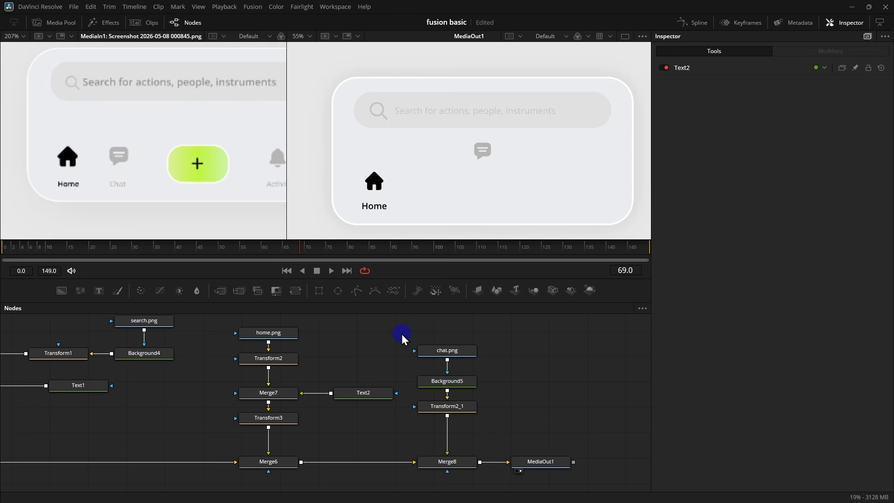
{"action": "left_click_drag", "start_coordinate": [401, 334], "coordinate": [461, 377]}
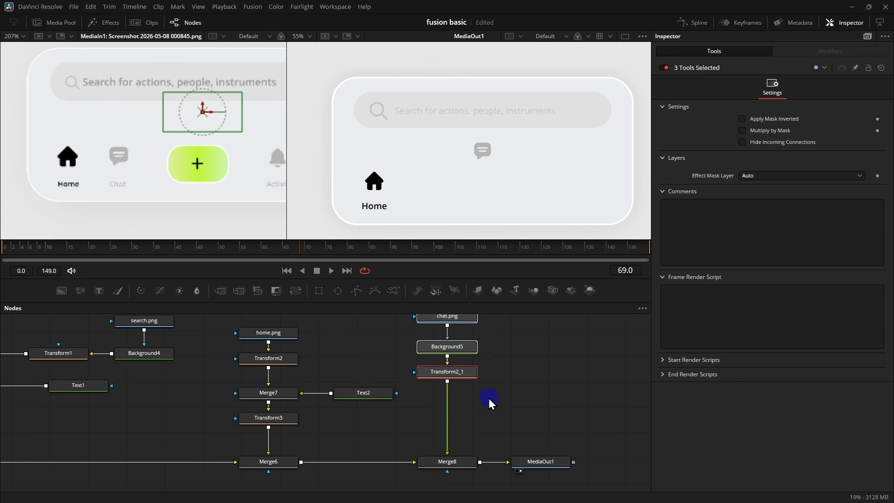
{"action": "left_click", "coordinate": [488, 398]}
{"action": "left_click", "coordinate": [454, 376]}
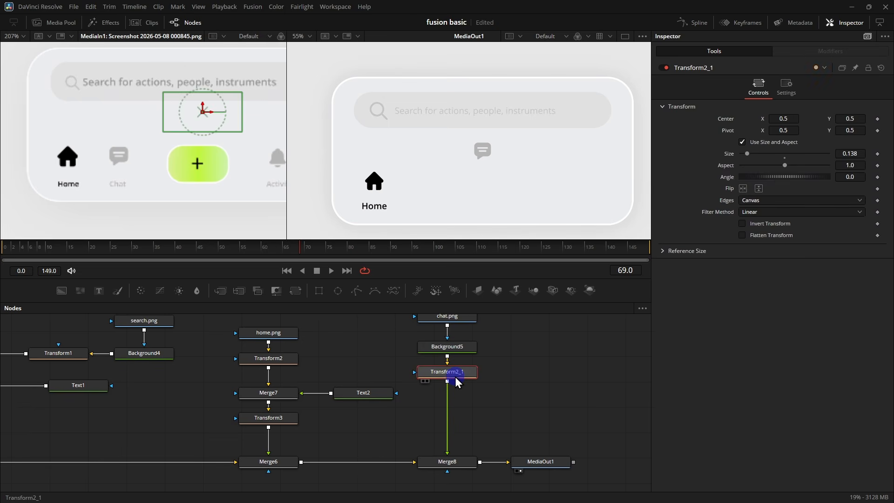
{"action": "key", "text": "ctrl+v"}
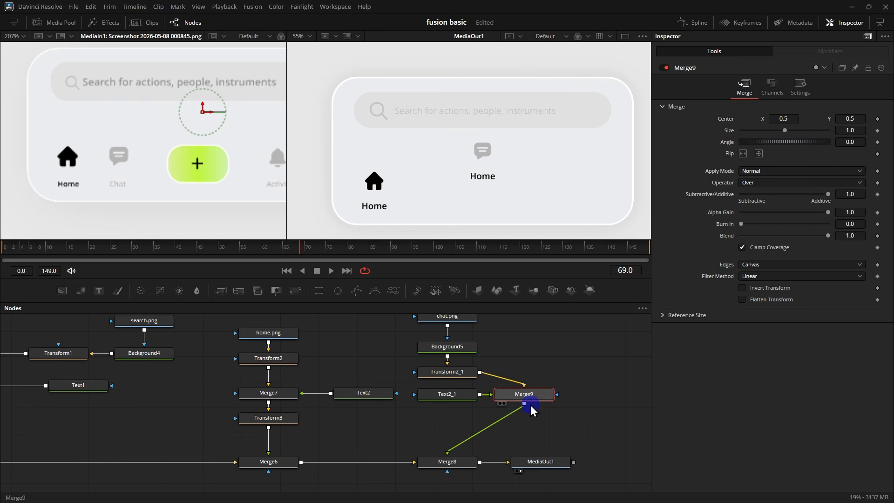
Align Merge9 directly below Transform2_1 in the chat column and place Text2_1 beside it.
{"action": "left_click_drag", "start_coordinate": [455, 400], "coordinate": [618, 401]}
{"action": "left_click_drag", "start_coordinate": [533, 400], "coordinate": [456, 413]}
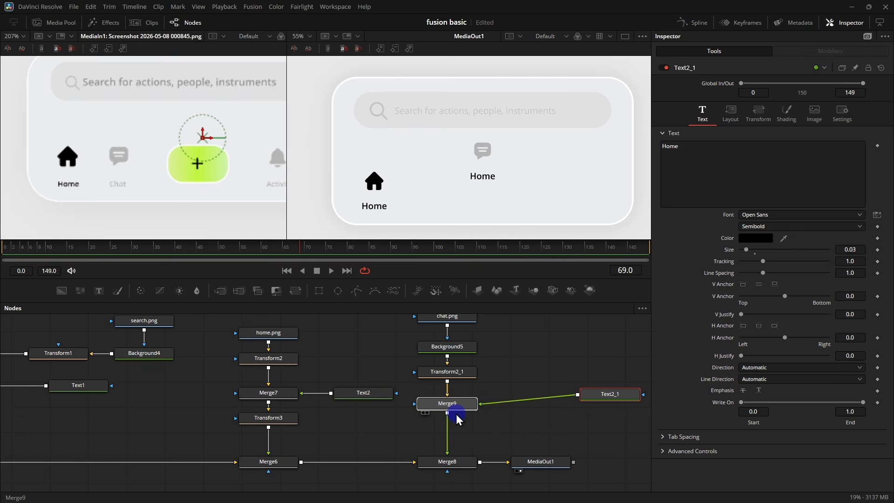
{"action": "left_click_drag", "start_coordinate": [605, 393], "coordinate": [545, 403]}
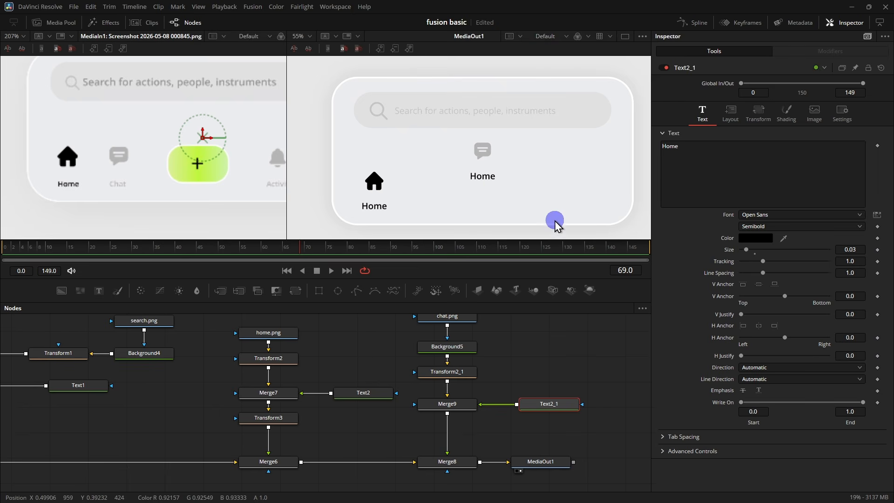
Change Text2_1's text to Chat and color it with the gray sampled from the chat icon.
{"action": "left_click_drag", "start_coordinate": [730, 150], "coordinate": [637, 144]}
{"action": "type", "text": "C"}
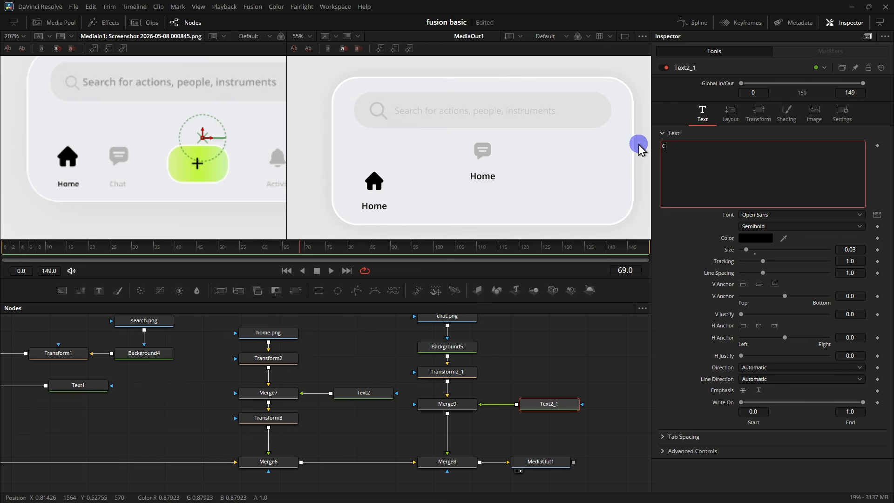
{"action": "type", "text": "hat"}
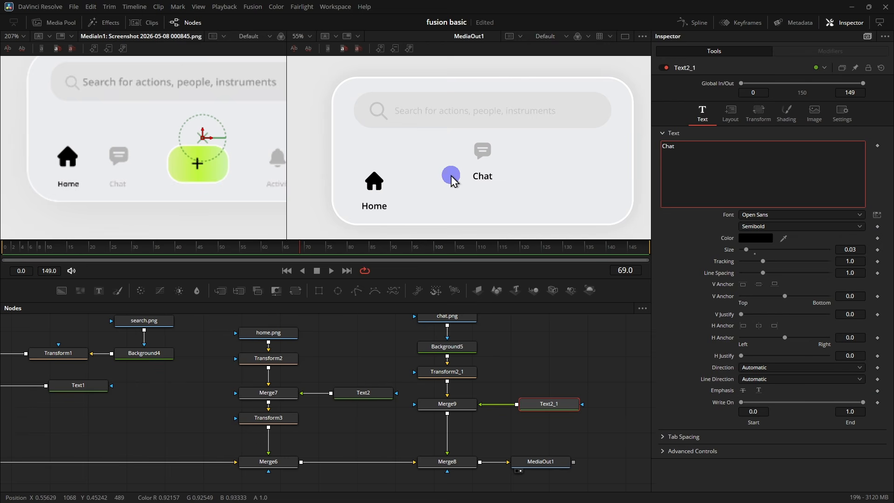
{"action": "scroll", "coordinate": [480, 188], "scroll_direction": "up", "scroll_amount": 2}
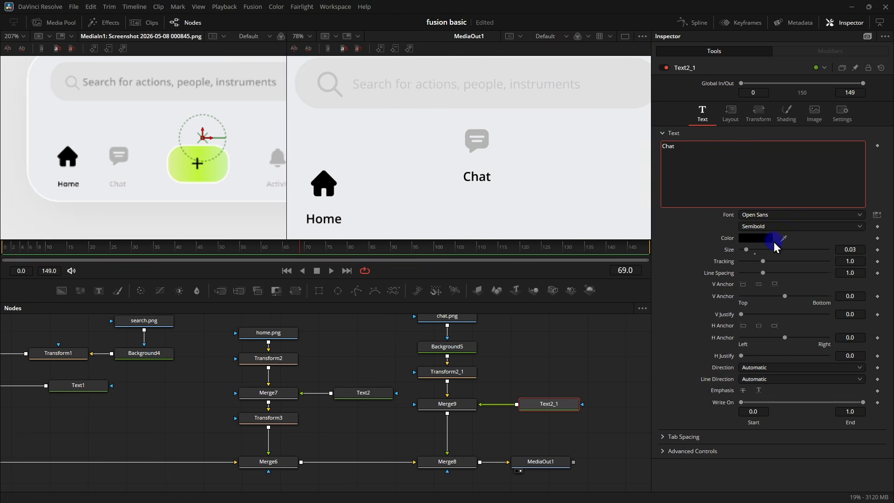
{"action": "left_click_drag", "start_coordinate": [785, 240], "coordinate": [478, 133]}
{"action": "left_click", "coordinate": [565, 343]}
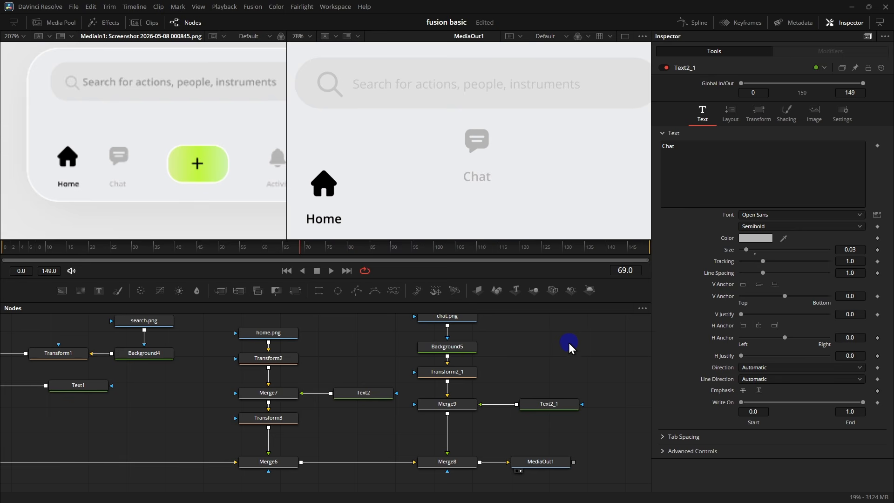
Copy the home item's Transform3 node and paste it between Merge9 and Merge8.
{"action": "scroll", "coordinate": [573, 344], "scroll_direction": "down", "scroll_amount": 2}
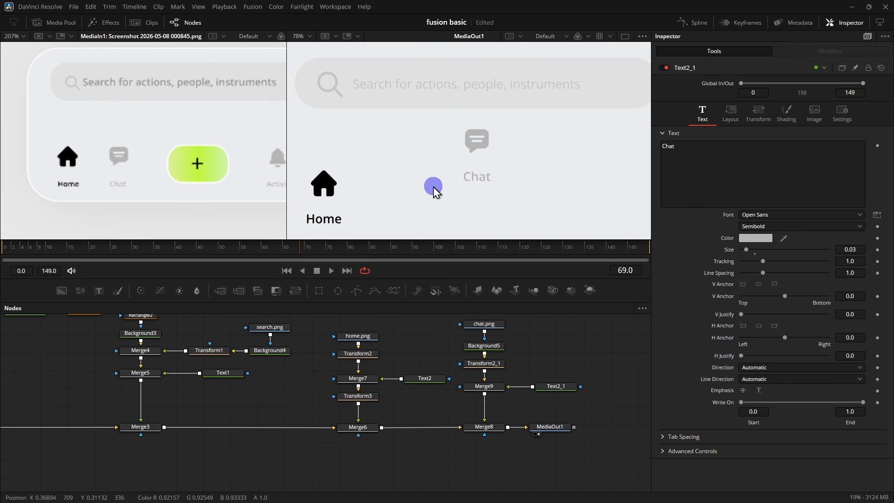
{"action": "scroll", "coordinate": [561, 176], "scroll_direction": "down", "scroll_amount": 2}
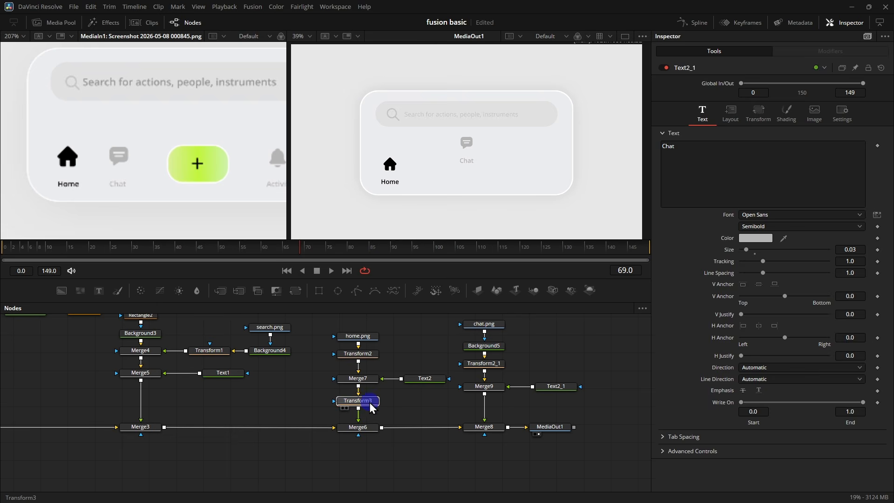
{"action": "left_click_drag", "start_coordinate": [371, 397], "coordinate": [375, 403]}
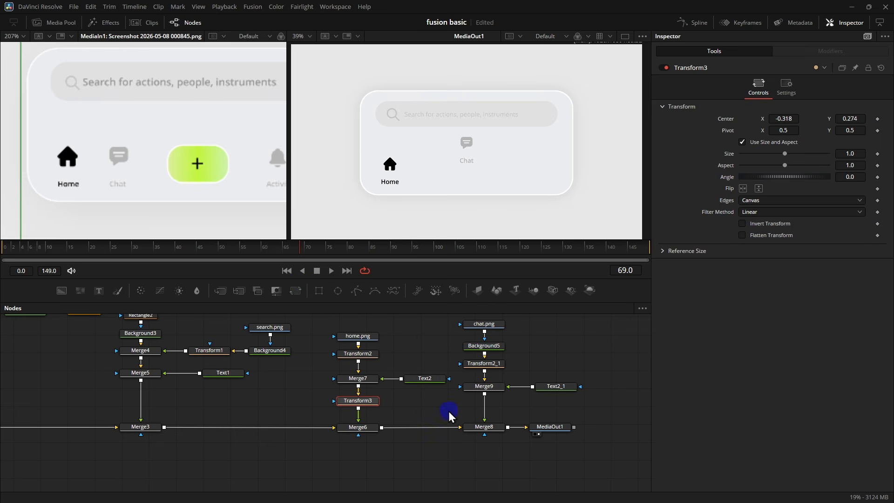
{"action": "left_click", "coordinate": [492, 390]}
{"action": "key", "text": "ctrl+v"}
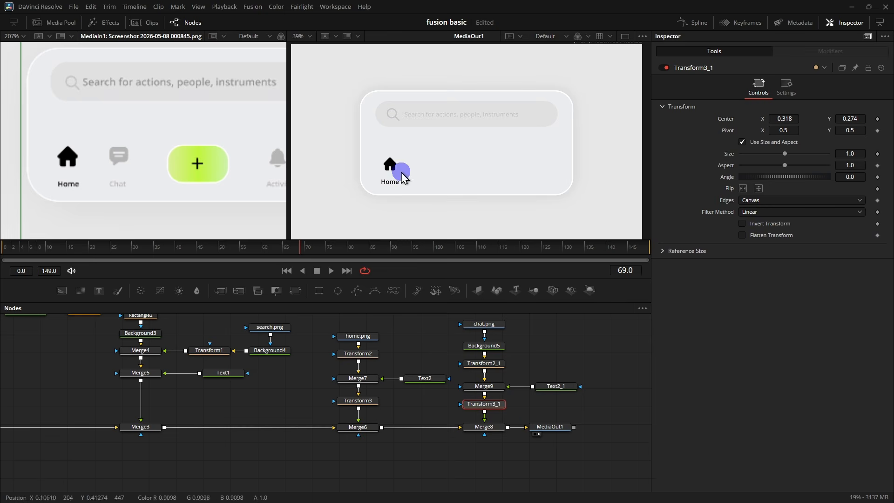
Show the on-screen controls in the MediaOut1 viewer.
{"action": "scroll", "coordinate": [568, 168], "scroll_direction": "down", "scroll_amount": 2}
{"action": "scroll", "coordinate": [568, 168], "scroll_direction": "up", "scroll_amount": 2}
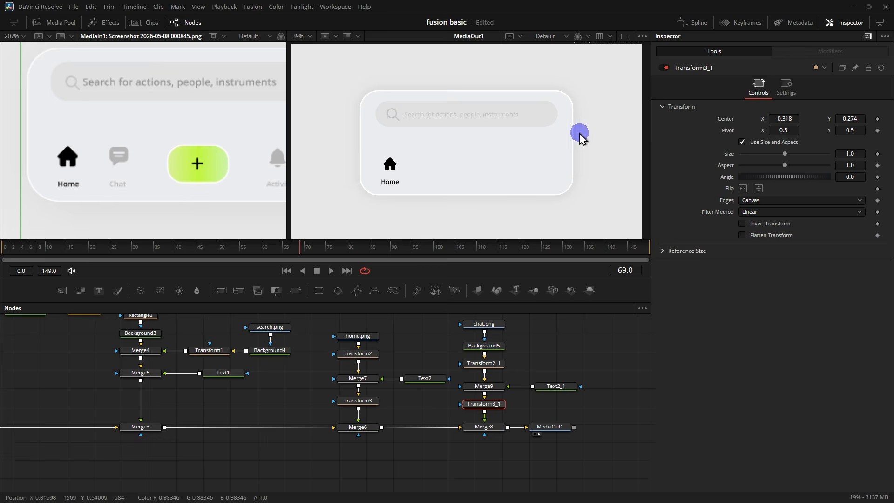
{"action": "left_click", "coordinate": [641, 37]}
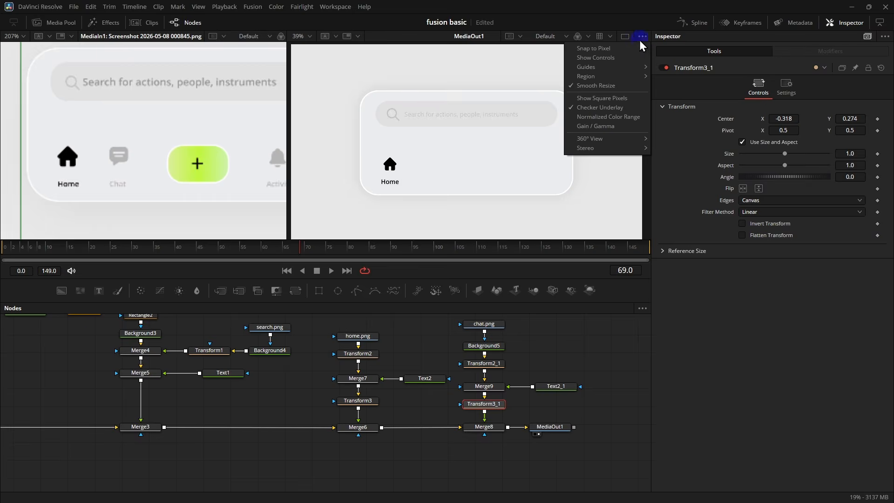
{"action": "left_click", "coordinate": [608, 61]}
Place the Chat item beside Home by setting Transform3_1's Center to X 0.409 and Y 0.391.
{"action": "scroll", "coordinate": [488, 146], "scroll_direction": "down", "scroll_amount": 3}
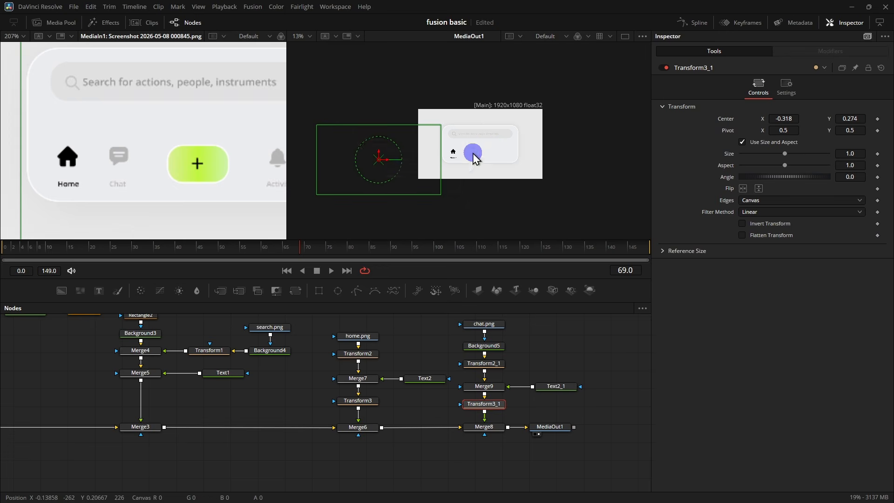
{"action": "scroll", "coordinate": [510, 145], "scroll_direction": "up", "scroll_amount": 2}
{"action": "scroll", "coordinate": [459, 160], "scroll_direction": "left", "scroll_amount": 3}
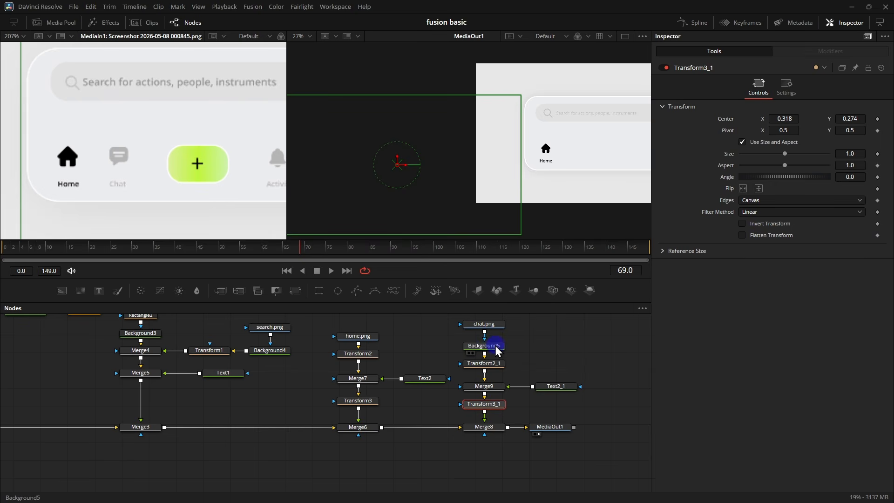
{"action": "scroll", "coordinate": [531, 169], "scroll_direction": "down", "scroll_amount": 2}
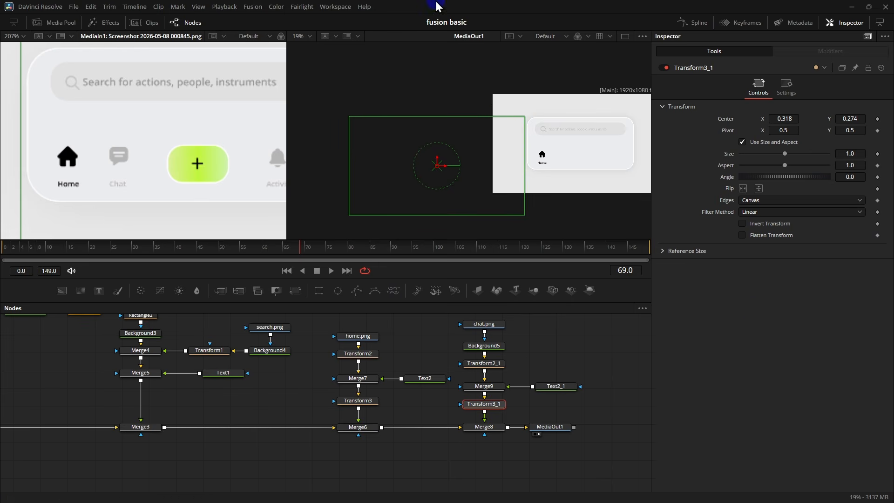
{"action": "left_click_drag", "start_coordinate": [593, 354], "coordinate": [535, 353]}
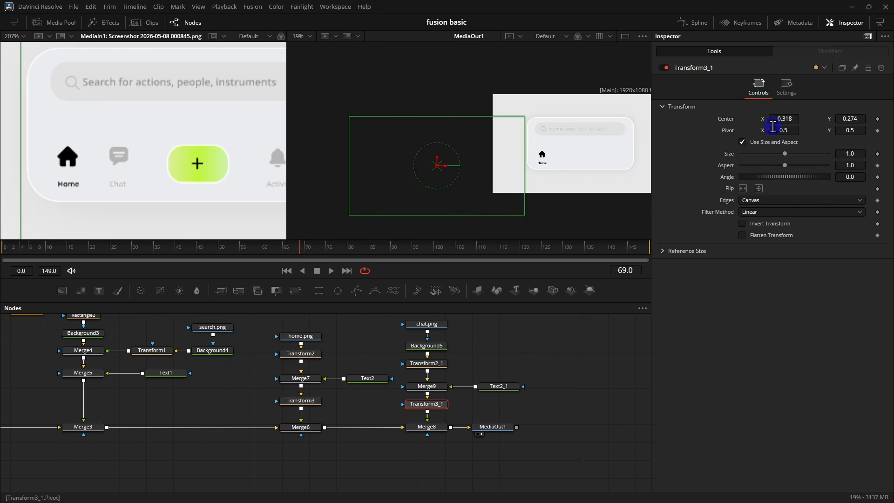
{"action": "mouse_move", "coordinate": [778, 118]}
{"action": "left_mouse_down"}
{"action": "mouse_move", "coordinate": [856, 116]}
{"action": "mouse_move", "coordinate": [516, 116]}
{"action": "mouse_move", "coordinate": [800, 121]}
{"action": "mouse_move", "coordinate": [775, 121]}
{"action": "left_mouse_up"}
{"action": "left_click_drag", "start_coordinate": [852, 120], "coordinate": [470, 121]}
Move MediaOut1 away from Merge8 to make room for another navigation item in the node graph.
{"action": "left_click_drag", "start_coordinate": [233, 207], "coordinate": [119, 204]}
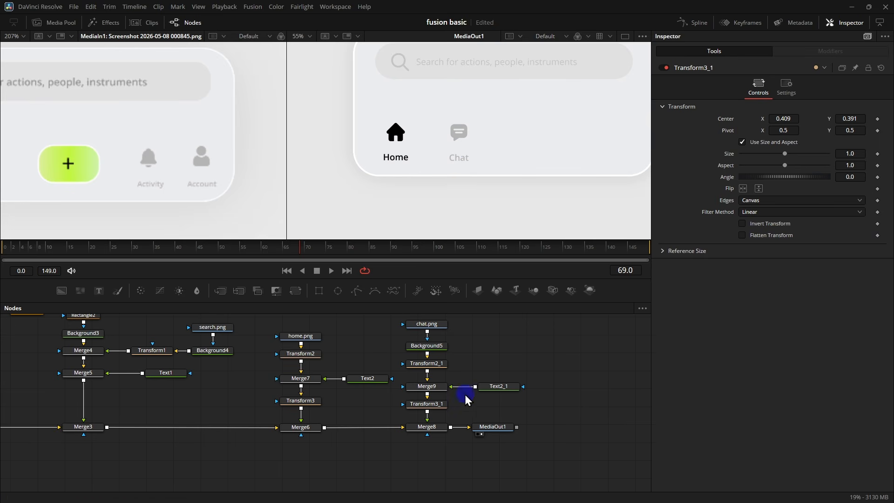
{"action": "left_click_drag", "start_coordinate": [491, 427], "coordinate": [638, 428]}
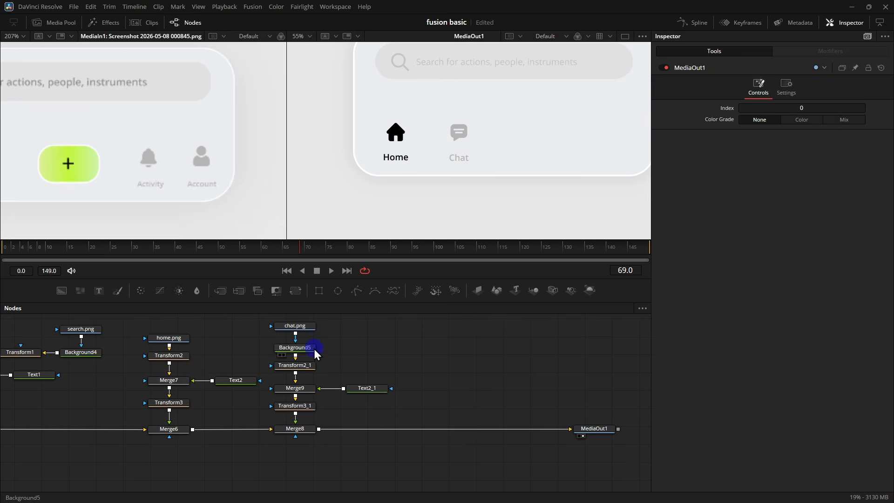
{"action": "scroll", "coordinate": [418, 356], "scroll_direction": "up", "scroll_amount": 2}
Duplicate the Chat item's six nodes and merge the copy into the line between Merge8 and MediaOut1, stacked above its new merge.
{"action": "left_click_drag", "start_coordinate": [275, 336], "coordinate": [400, 443]}
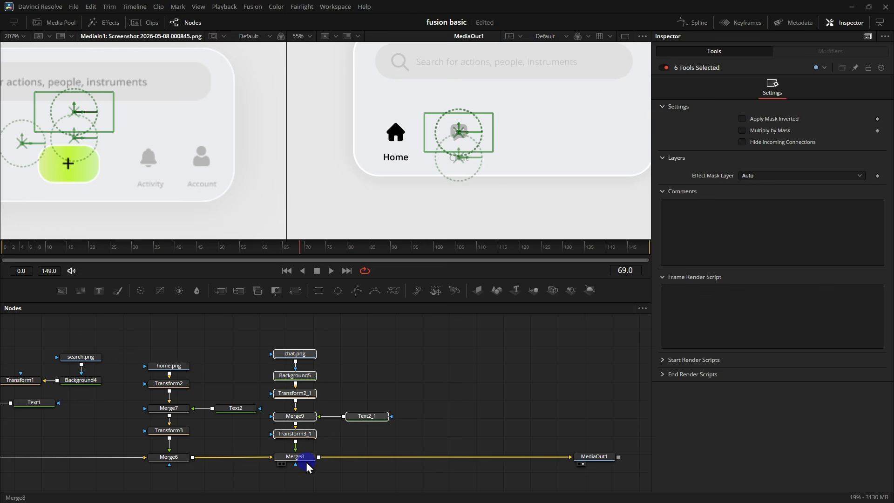
{"action": "left_click", "coordinate": [352, 360]}
{"action": "left_click_drag", "start_coordinate": [270, 330], "coordinate": [444, 438]}
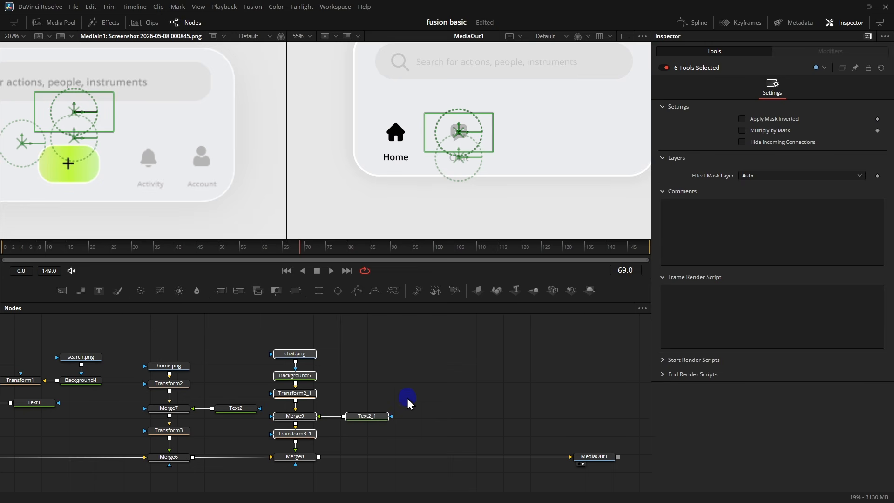
{"action": "left_click", "coordinate": [451, 357]}
{"action": "key", "text": "ctrl+v"}
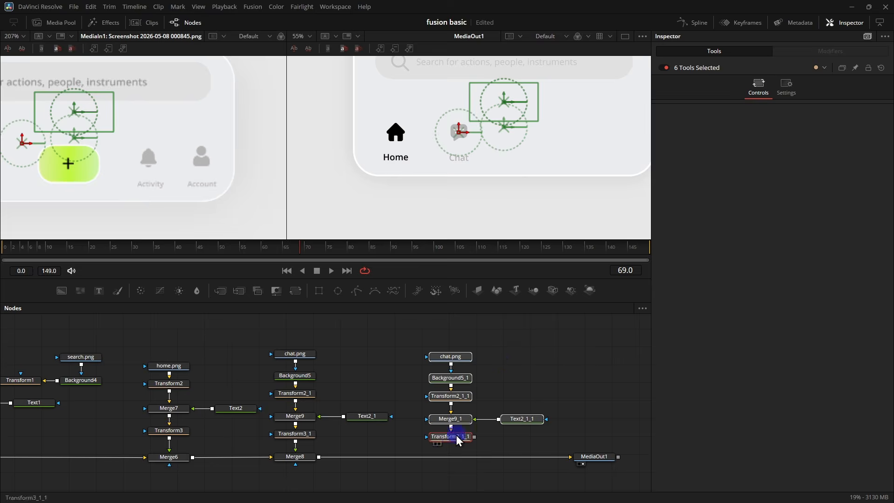
{"action": "left_click_drag", "start_coordinate": [456, 434], "coordinate": [320, 459]}
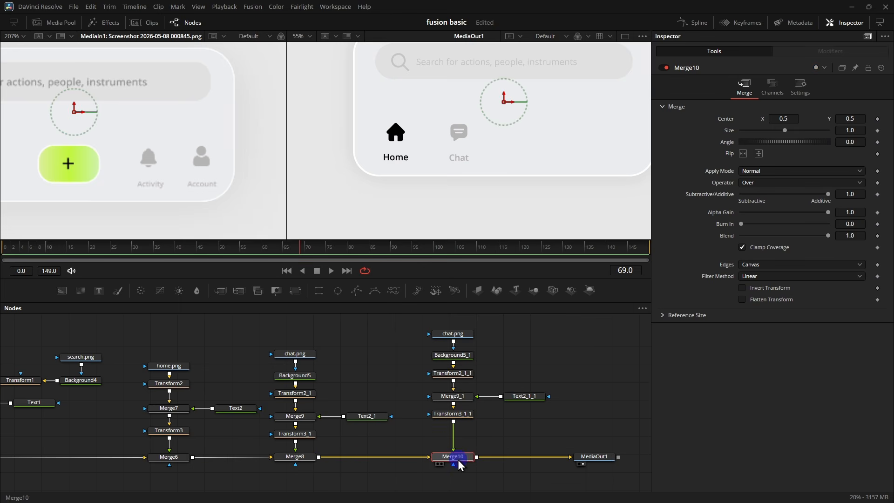
{"action": "left_click", "coordinate": [499, 429]}
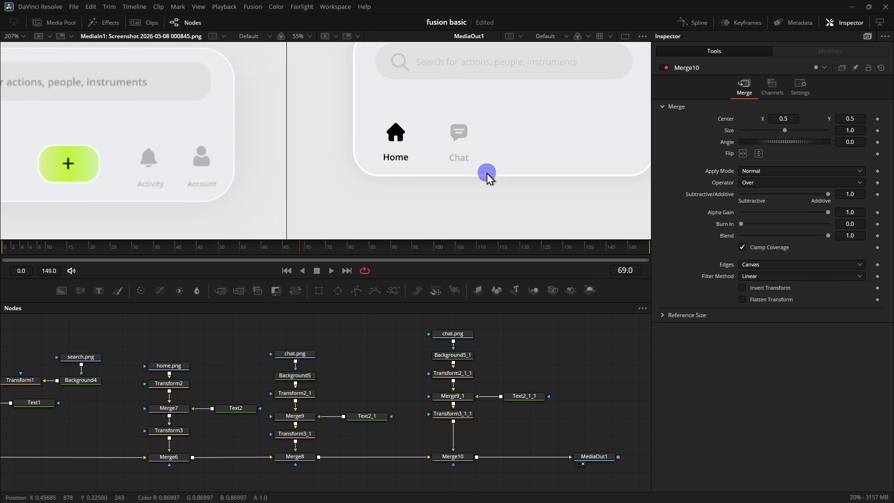
Set Transform3_1_1's Center X to 0.631 to place the duplicated item across from Chat.
{"action": "scroll", "coordinate": [486, 142], "scroll_direction": "down", "scroll_amount": 2}
{"action": "scroll", "coordinate": [150, 170], "scroll_direction": "down", "scroll_amount": 2}
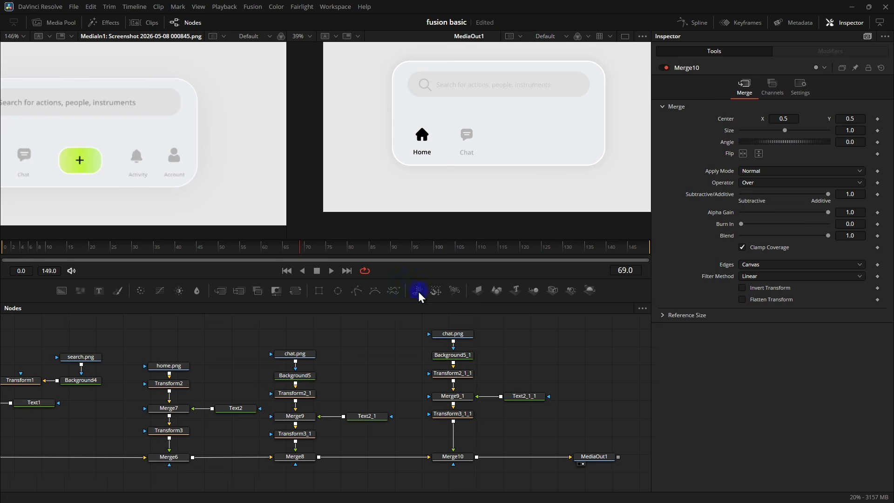
{"action": "scroll", "coordinate": [373, 413], "scroll_direction": "right", "scroll_amount": 3}
{"action": "left_click_drag", "start_coordinate": [377, 426], "coordinate": [378, 428]}
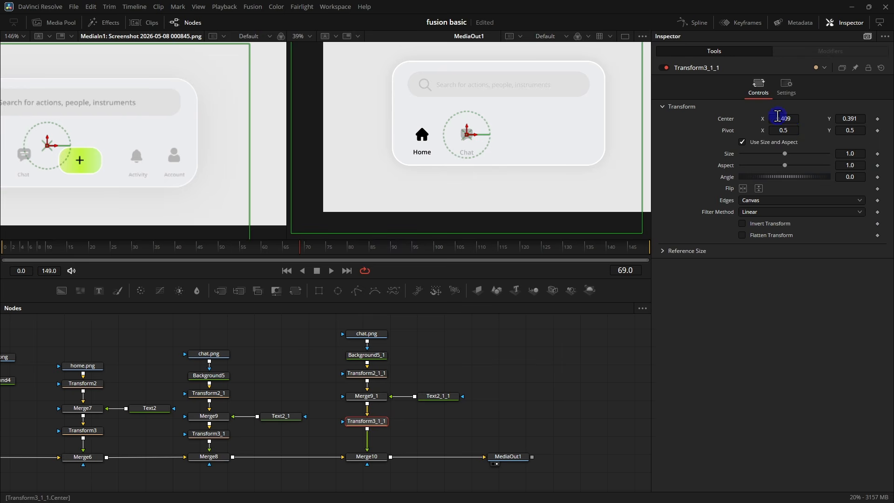
{"action": "left_click_drag", "start_coordinate": [778, 118], "coordinate": [428, 116]}
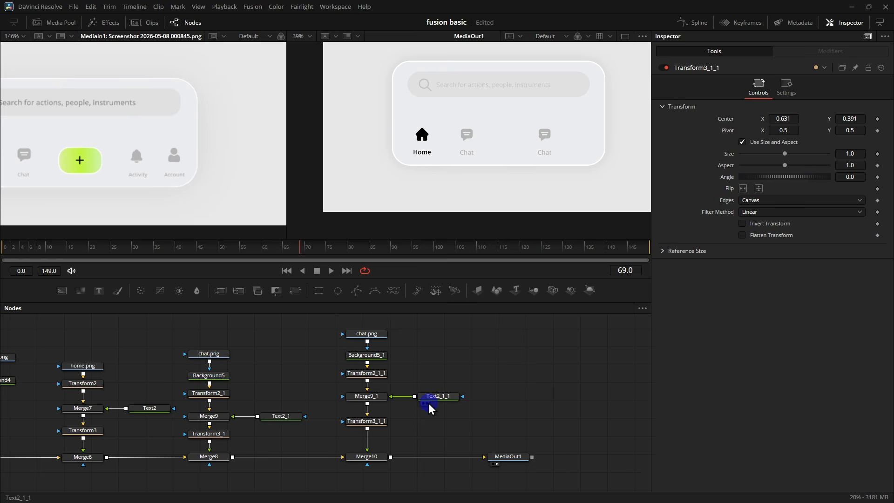
Change the duplicated label Text2_1_1's text to Activity.
{"action": "left_click", "coordinate": [440, 397]}
{"action": "left_click", "coordinate": [690, 175]}
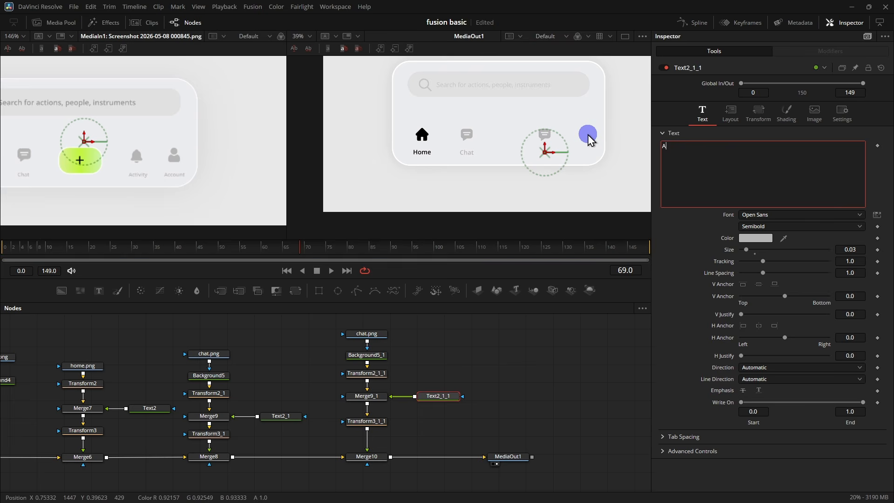
{"action": "type", "text": "Activity"}
{"action": "left_click", "coordinate": [558, 378]}
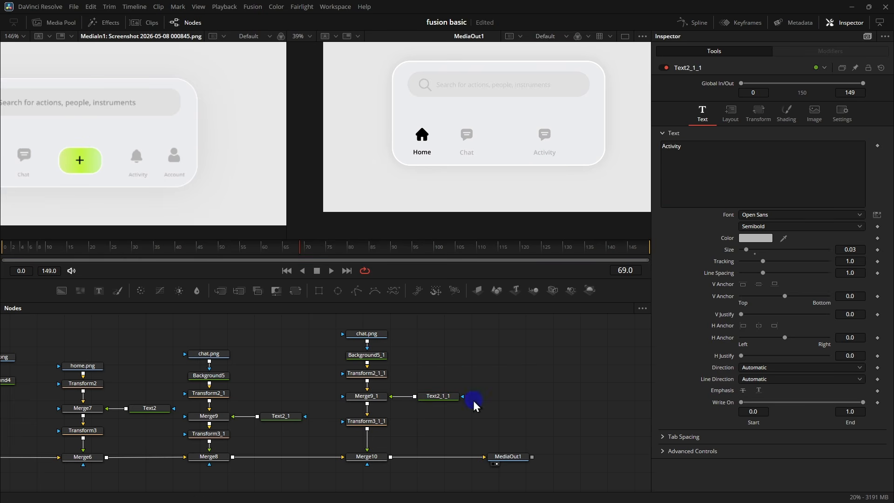
Replace the duplicated Activity item's chat.png source node with notification.png from the media pool.
{"action": "scroll", "coordinate": [412, 341], "scroll_direction": "up", "scroll_amount": 3}
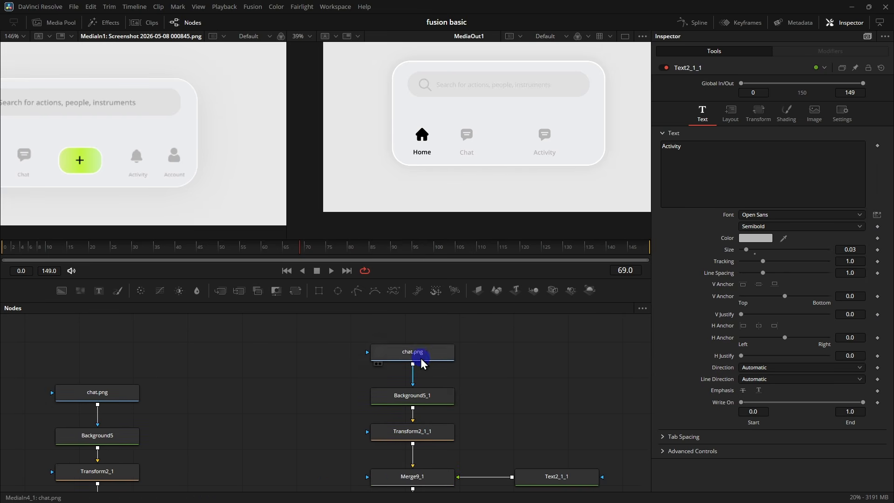
{"action": "left_click", "coordinate": [51, 24]}
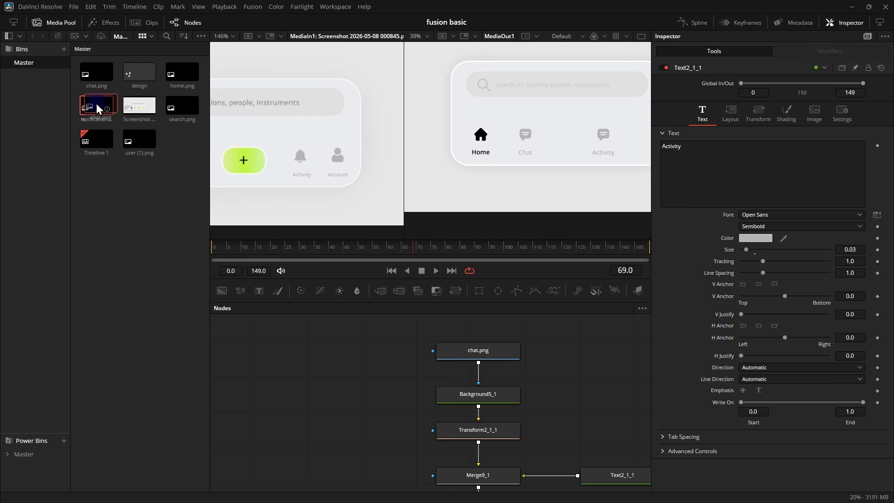
{"action": "left_click_drag", "start_coordinate": [95, 103], "coordinate": [479, 355]}
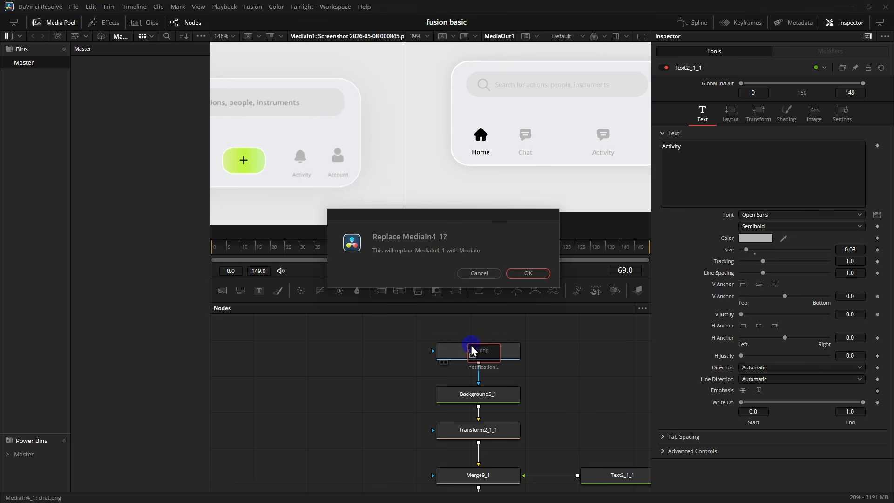
{"action": "left_click", "coordinate": [529, 273]}
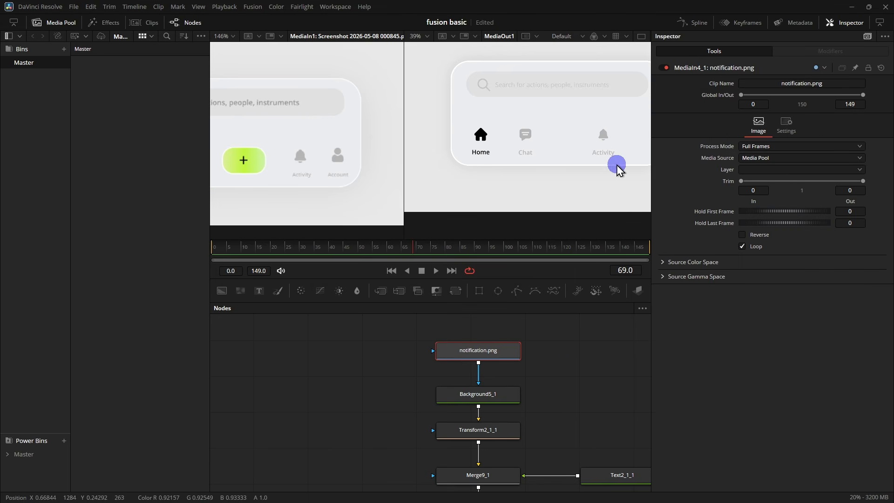
Set Transform2_1_1's Size to 0.1412 to enlarge the bell icon slightly, and close the media pool.
{"action": "scroll", "coordinate": [618, 168], "scroll_direction": "up", "scroll_amount": 2}
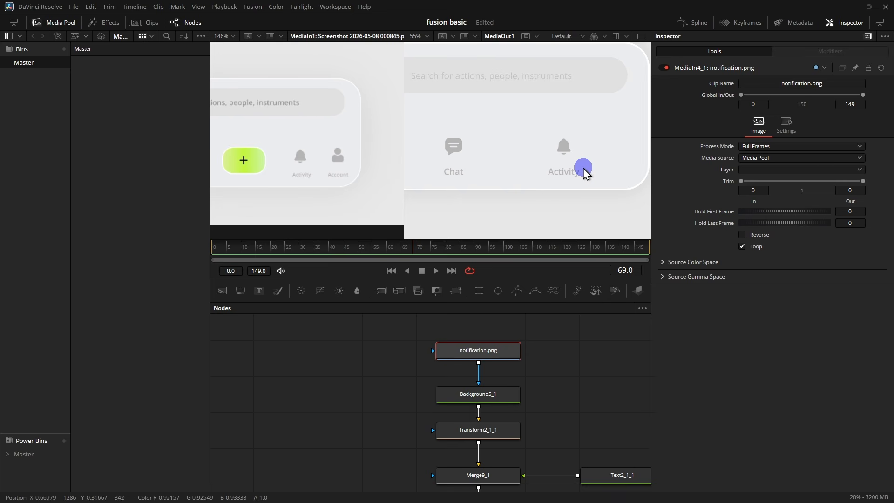
{"action": "left_click", "coordinate": [496, 431]}
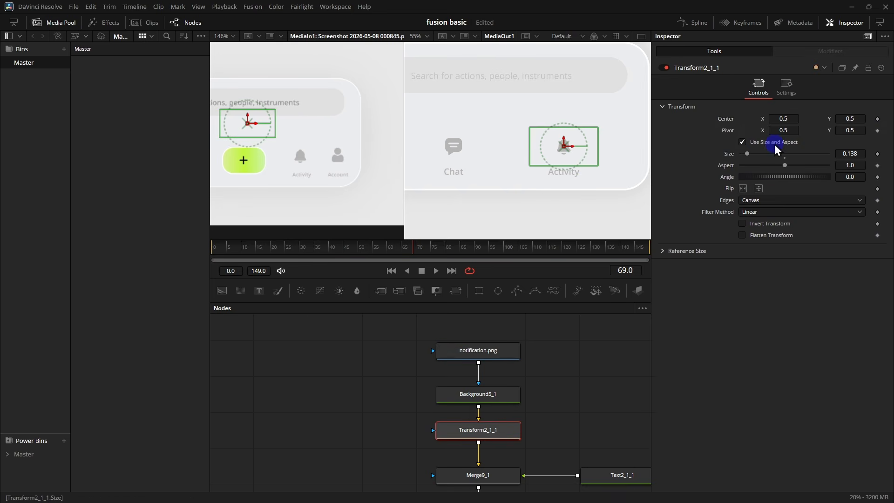
{"action": "left_click", "coordinate": [849, 154]}
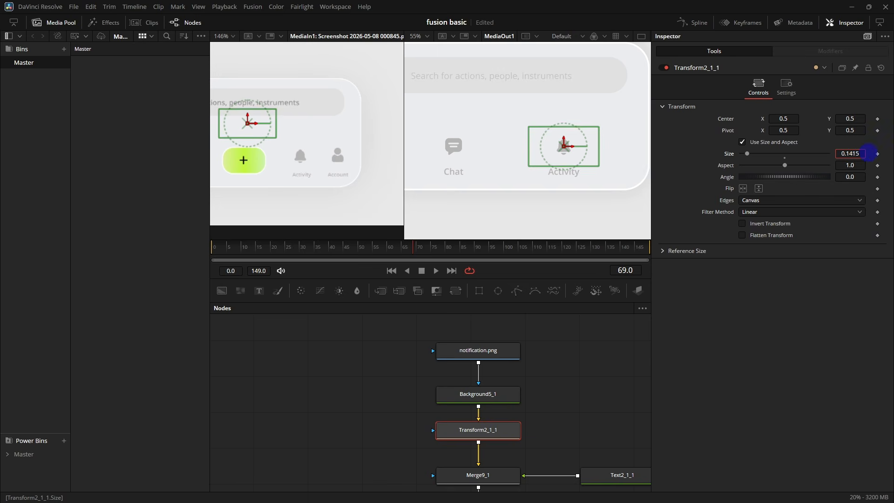
{"action": "type", "text": "0.1412"}
{"action": "key", "text": "Return"}
{"action": "left_click", "coordinate": [60, 24]}
{"action": "left_click", "coordinate": [48, 25]}
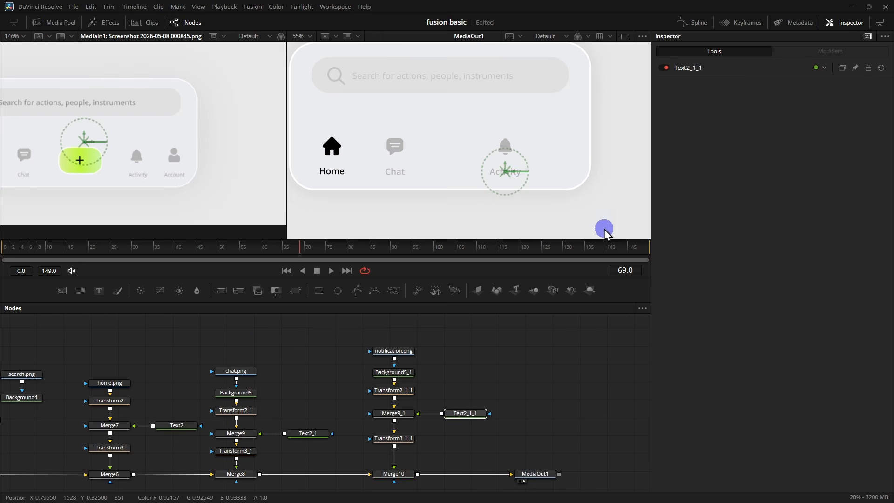
Duplicate the Activity item's six nodes and merge the copy into the line between Merge10 and MediaOut1.
{"action": "left_click_drag", "start_coordinate": [370, 332], "coordinate": [518, 452]}
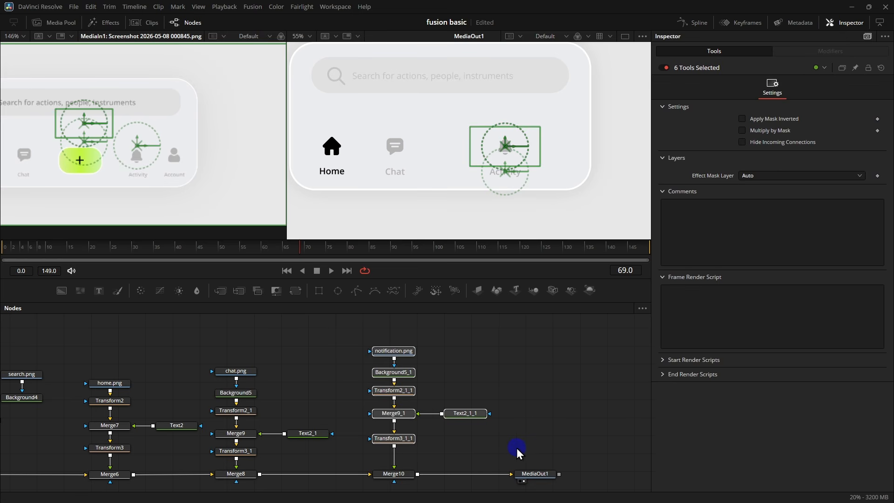
{"action": "left_click", "coordinate": [416, 342]}
{"action": "left_click_drag", "start_coordinate": [568, 386], "coordinate": [317, 460]}
{"action": "key", "text": "ctrl+v"}
{"action": "left_click", "coordinate": [484, 461]}
Replace the new copy's notification.png source node with user (1).png from the media pool.
{"action": "left_click", "coordinate": [55, 27]}
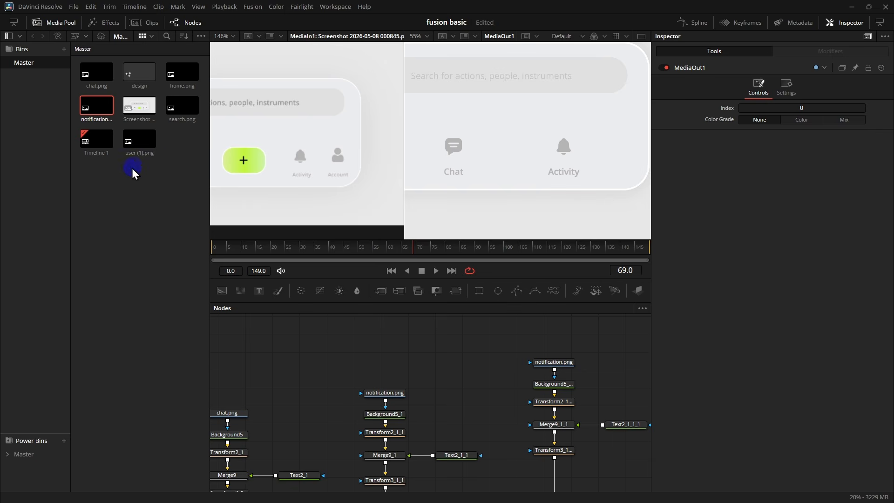
{"action": "left_click_drag", "start_coordinate": [138, 140], "coordinate": [554, 362]}
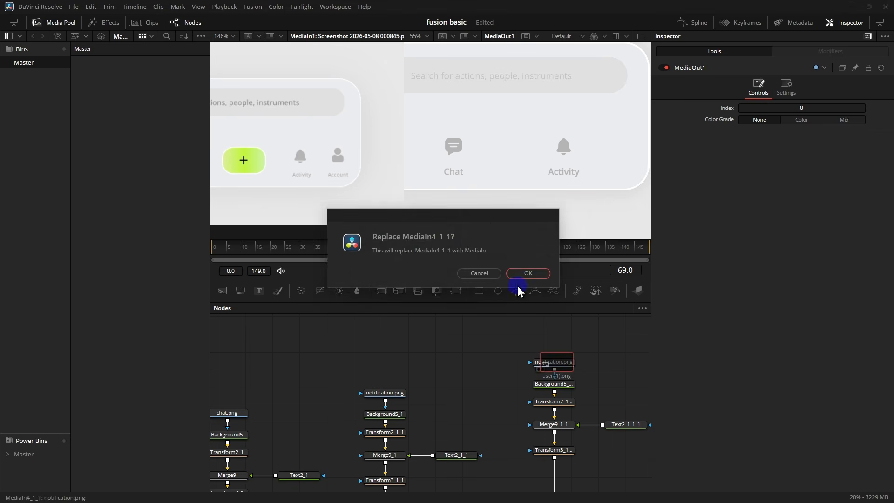
{"action": "left_click", "coordinate": [524, 275]}
{"action": "left_click", "coordinate": [59, 24]}
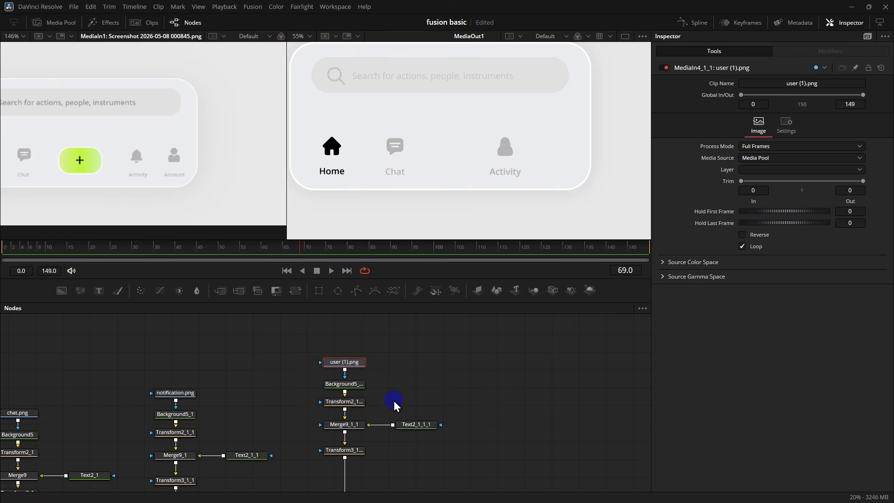
Change Text2_1_1_1's text to Account and set Transform3_1_1_1's Center X to 0.7366.
{"action": "left_click", "coordinate": [414, 424]}
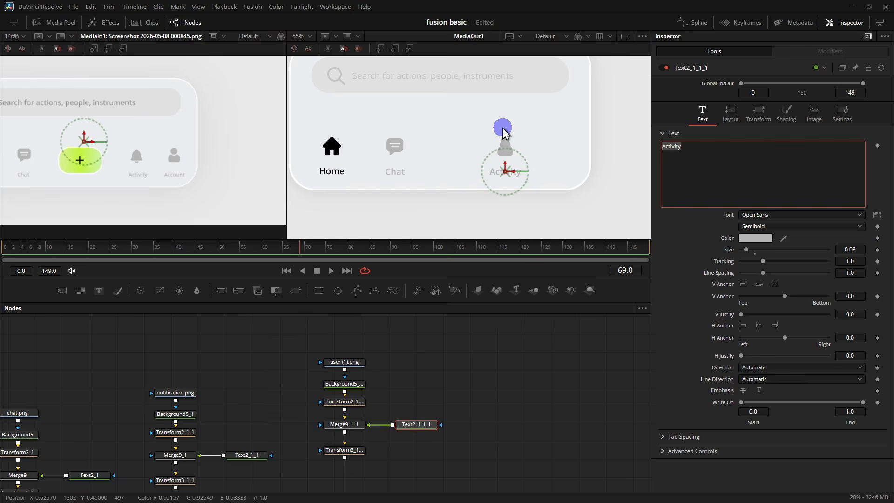
{"action": "scroll", "coordinate": [352, 421], "scroll_direction": "down", "scroll_amount": 2}
{"action": "left_click", "coordinate": [347, 422]}
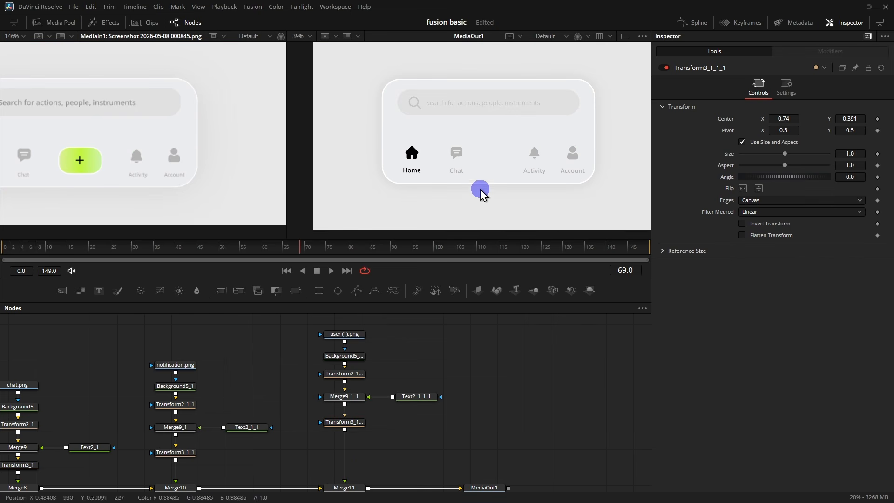
{"action": "left_click_drag", "start_coordinate": [513, 352], "coordinate": [662, 333]}
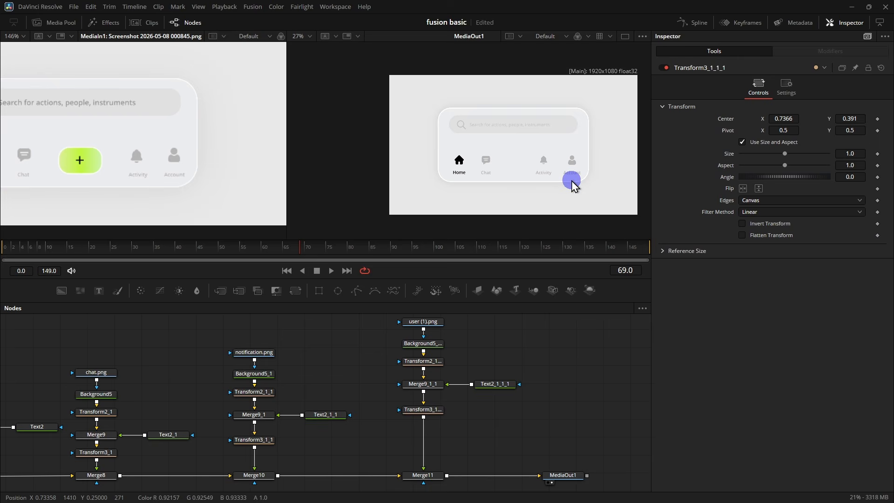
Move MediaOut1 farther from Merge11 to make room for the plus button's nodes.
{"action": "scroll", "coordinate": [57, 150], "scroll_direction": "up", "scroll_amount": 1}
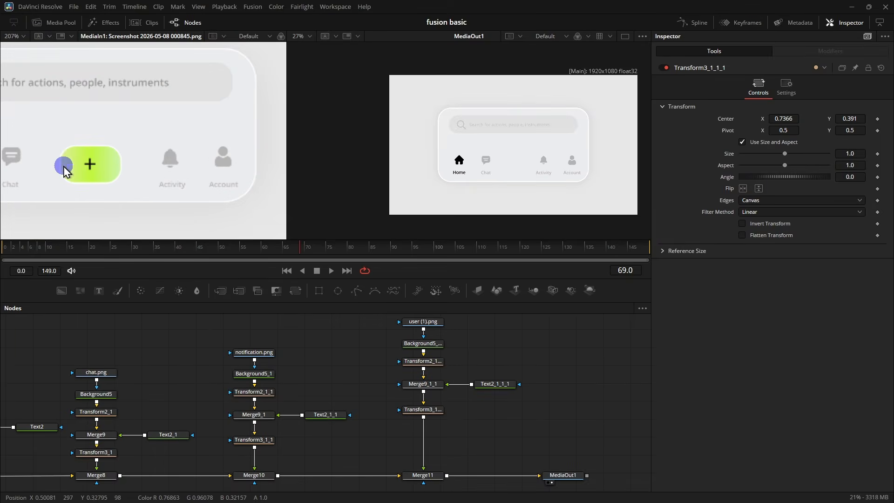
{"action": "scroll", "coordinate": [162, 152], "scroll_direction": "down", "scroll_amount": 1}
{"action": "left_click_drag", "start_coordinate": [593, 369], "coordinate": [475, 359]}
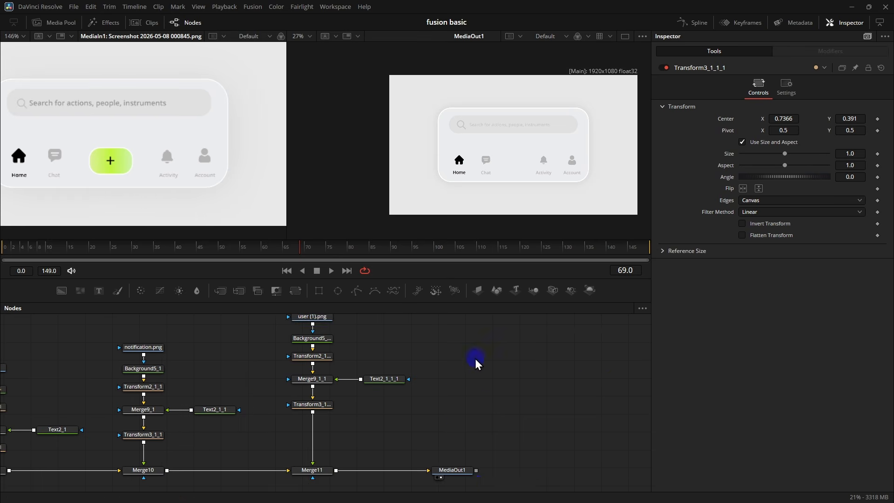
{"action": "left_click", "coordinate": [452, 469]}
{"action": "left_click_drag", "start_coordinate": [464, 453], "coordinate": [613, 449]}
{"action": "left_click_drag", "start_coordinate": [614, 395], "coordinate": [531, 398]}
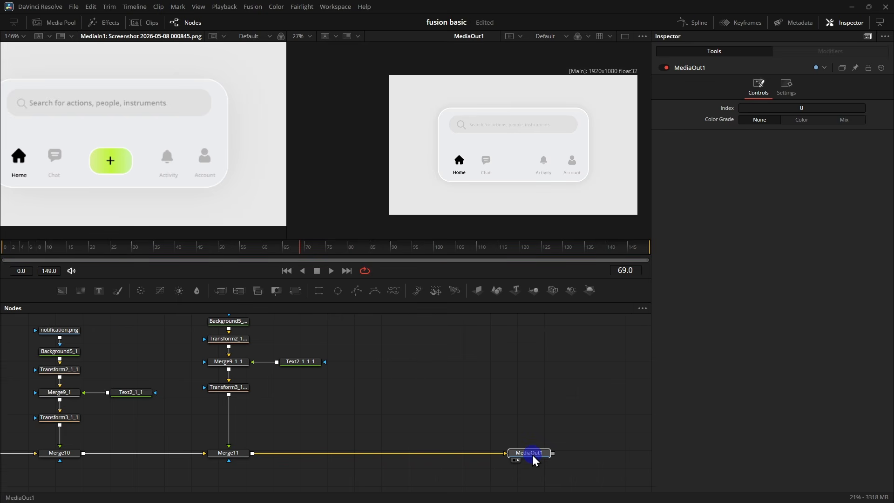
{"action": "left_click_drag", "start_coordinate": [534, 460], "coordinate": [617, 459]}
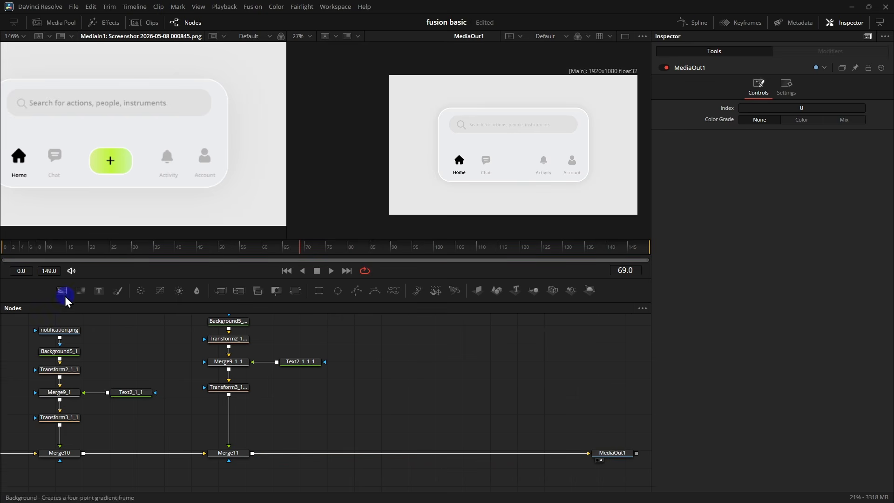
Add a Background node merged into the line between Merge11 and MediaOut1, and mask it with a Rectangle.
{"action": "left_click_drag", "start_coordinate": [65, 296], "coordinate": [463, 455]}
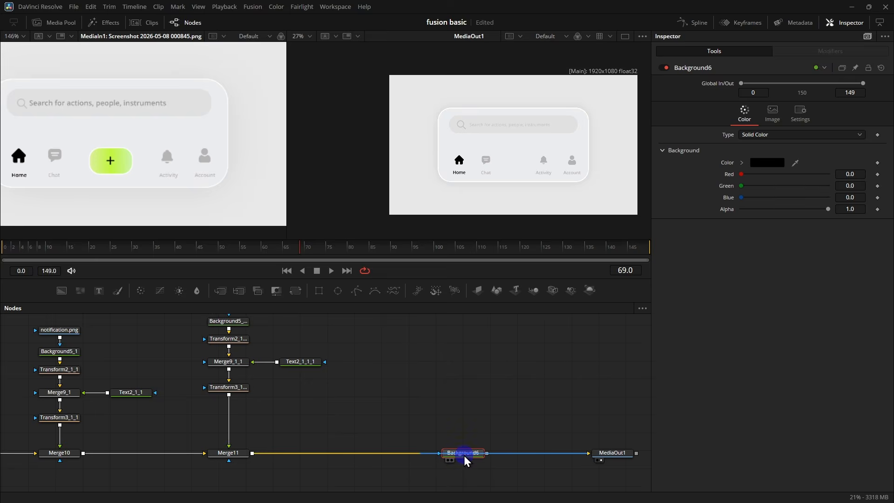
{"action": "left_click_drag", "start_coordinate": [236, 471], "coordinate": [464, 395]}
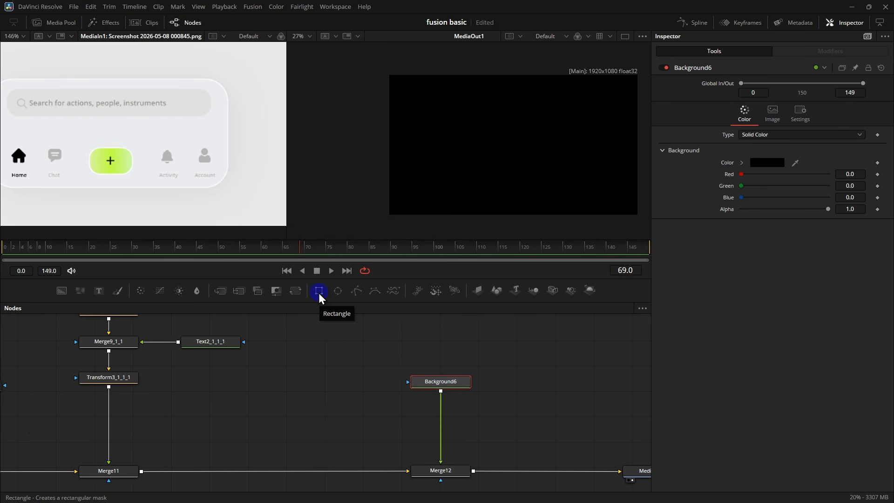
{"action": "left_click", "coordinate": [318, 291]}
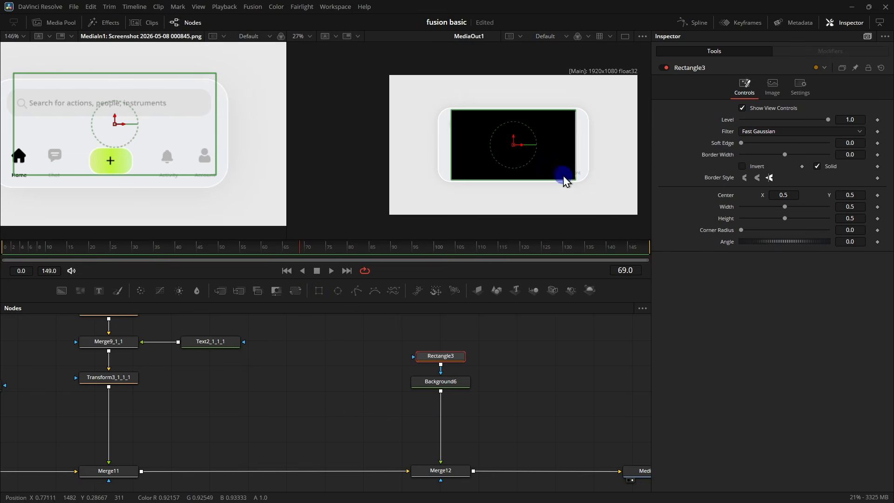
Set Rectangle3's width to 0.099 and height to 0.114 to match the reference button's size.
{"action": "scroll", "coordinate": [563, 181], "scroll_direction": "up", "scroll_amount": 3}
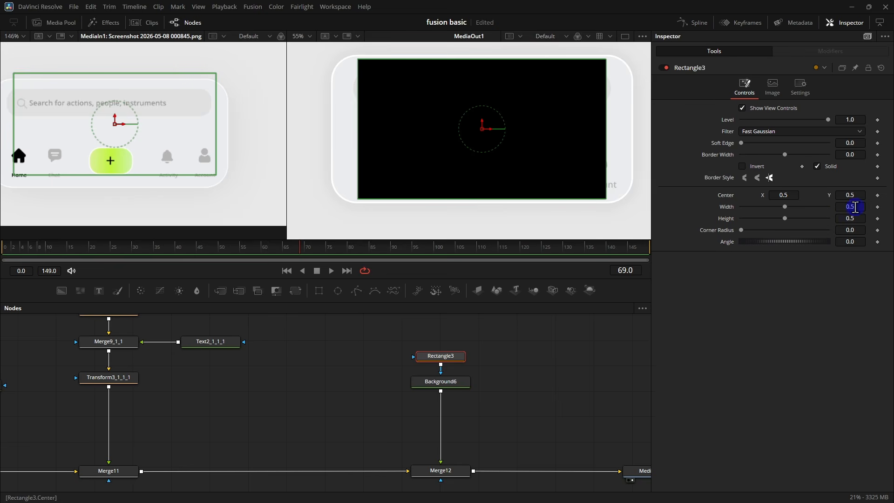
{"action": "left_click_drag", "start_coordinate": [855, 207], "coordinate": [669, 218]}
{"action": "left_click_drag", "start_coordinate": [852, 218], "coordinate": [675, 239]}
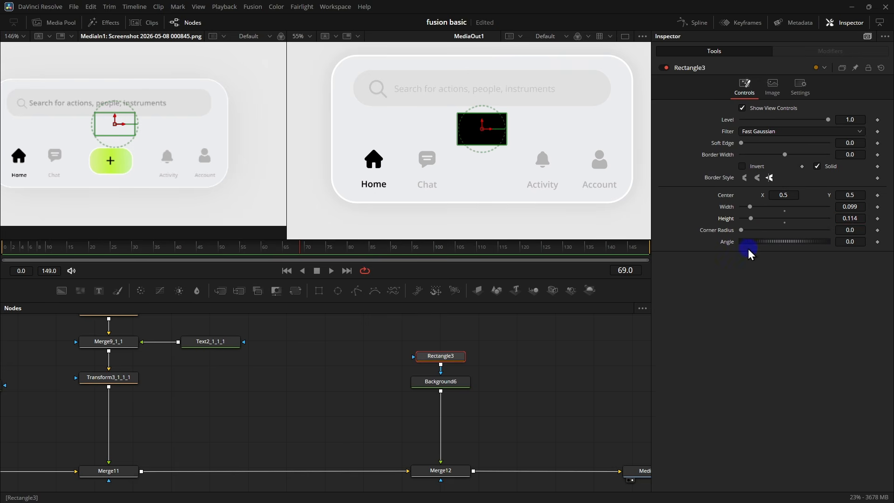
Place Rectangle3 between Chat and Activity at Center X 0.5058, Y 0.3593, and round its corners with radius 0.77.
{"action": "left_click_drag", "start_coordinate": [852, 195], "coordinate": [701, 199]}
{"action": "left_click", "coordinate": [781, 193]}
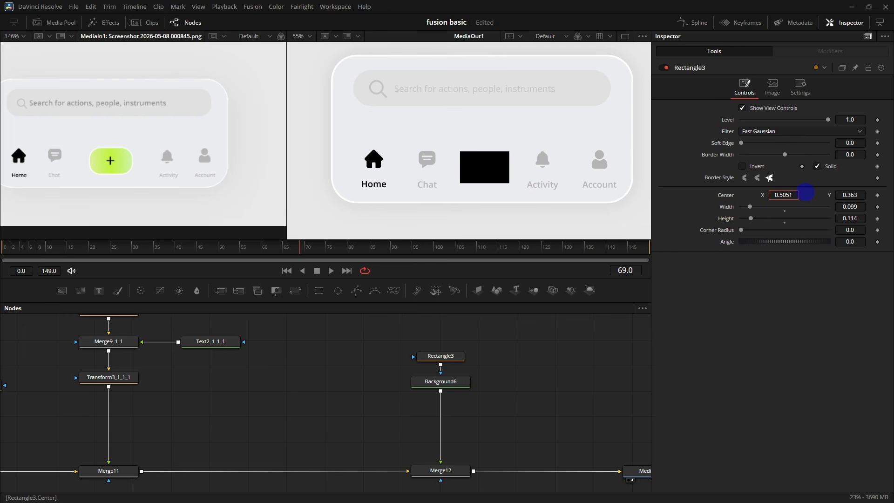
{"action": "left_click_drag", "start_coordinate": [805, 192], "coordinate": [512, 177]}
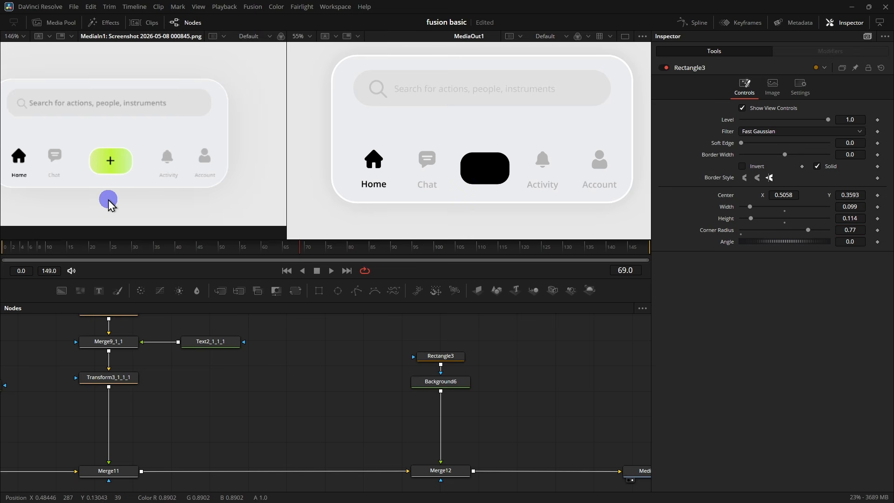
Switch Background6's fill type from solid color to Gradient.
{"action": "scroll", "coordinate": [110, 200], "scroll_direction": "up", "scroll_amount": 2}
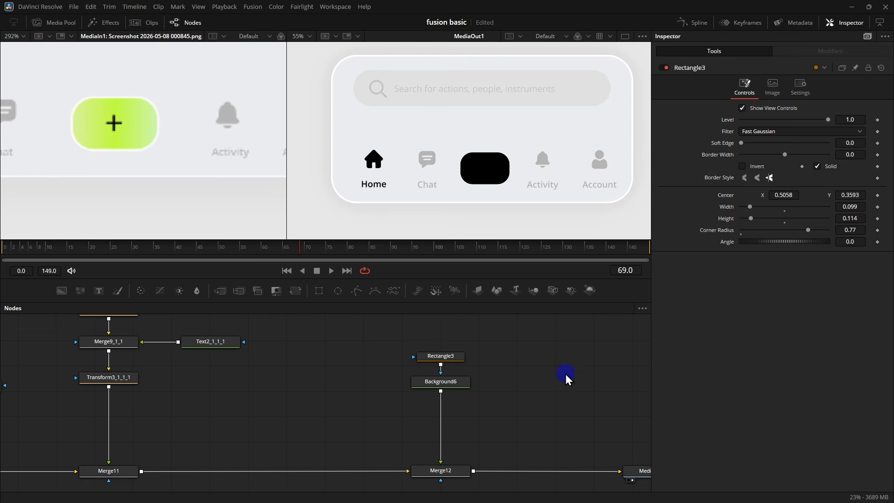
{"action": "left_click", "coordinate": [460, 384]}
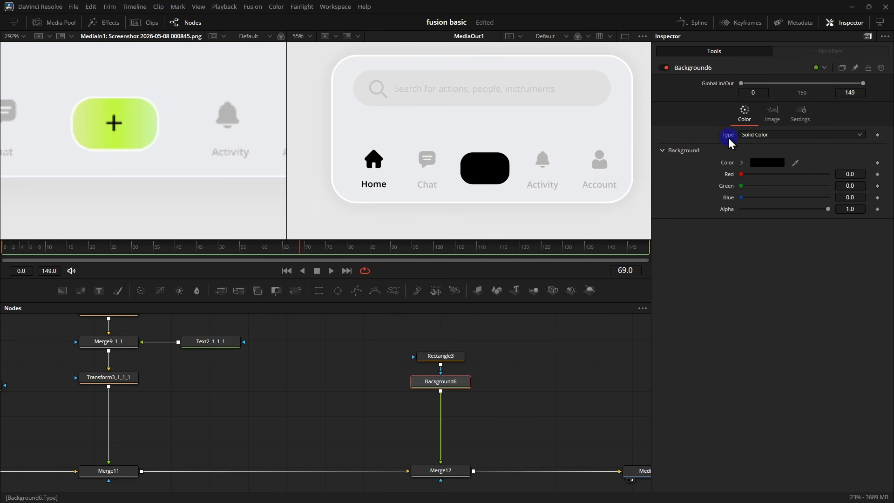
{"action": "left_click", "coordinate": [860, 135]}
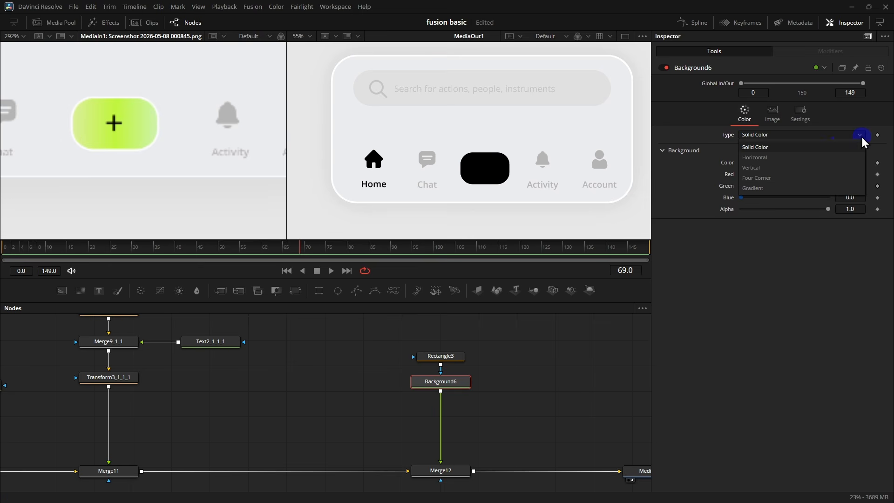
{"action": "left_click", "coordinate": [761, 188]}
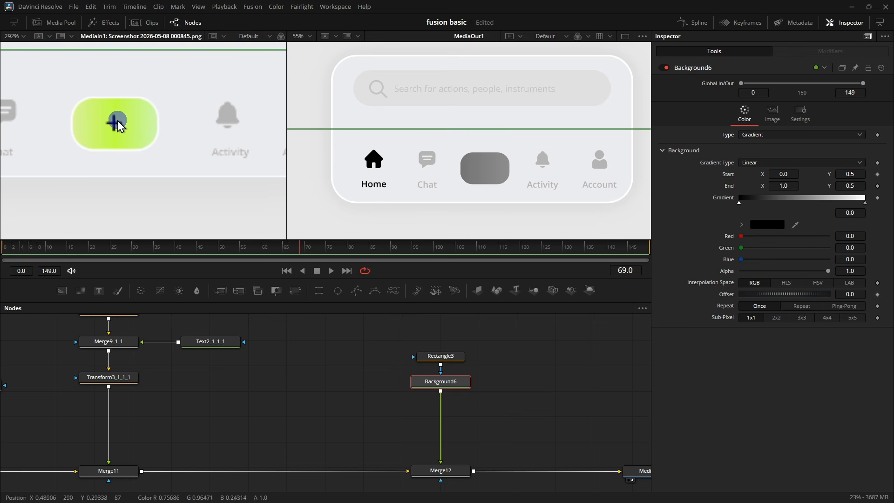
Color Background6's gradient from the reference button, sampling its pale green edges for the end stops and its bright green for an added middle stop.
{"action": "left_click_drag", "start_coordinate": [794, 226], "coordinate": [80, 123]}
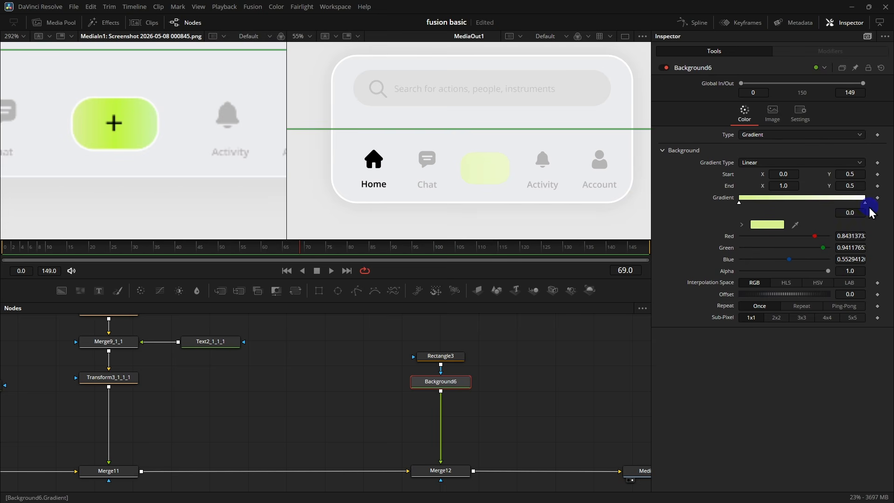
{"action": "left_click", "coordinate": [864, 203]}
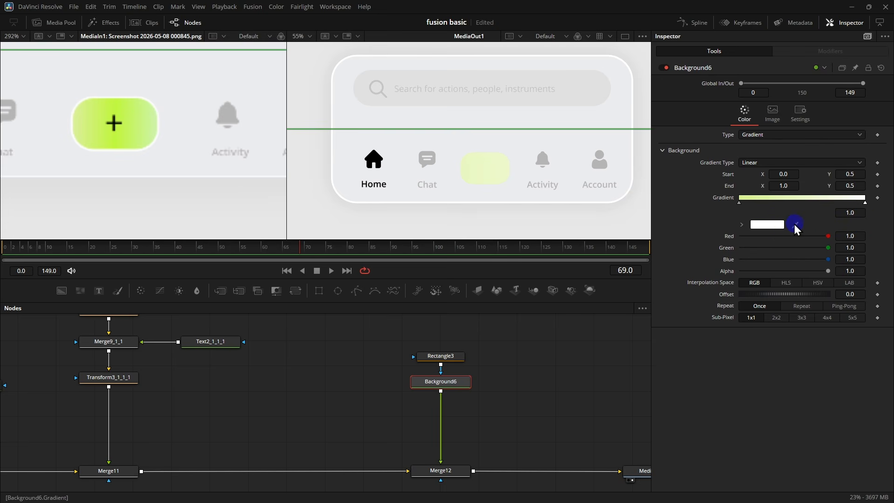
{"action": "left_click_drag", "start_coordinate": [795, 225], "coordinate": [144, 117]}
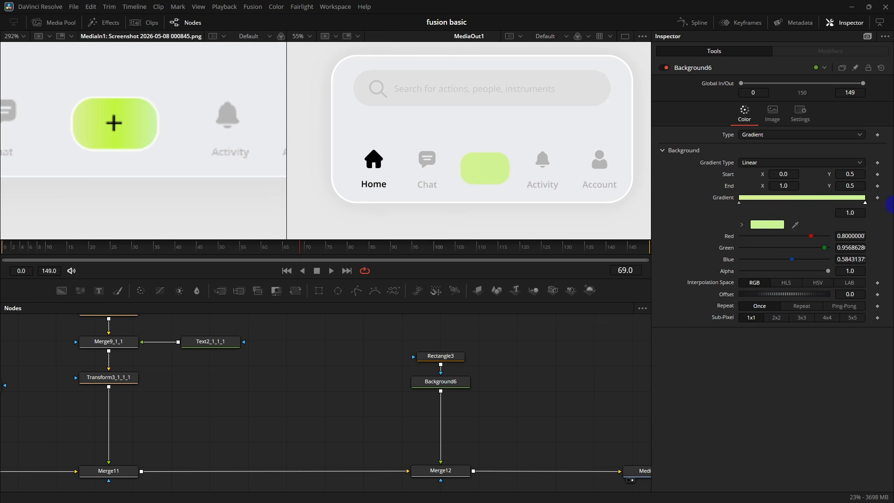
{"action": "left_click", "coordinate": [801, 199]}
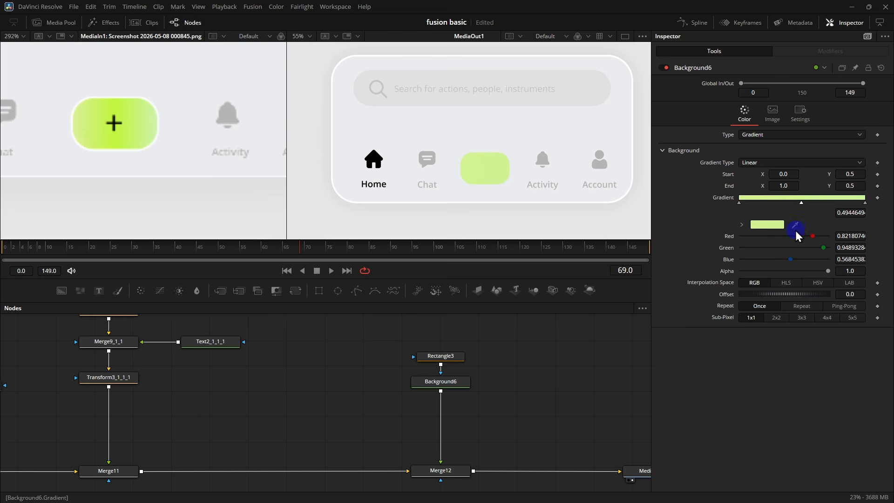
{"action": "left_click_drag", "start_coordinate": [795, 215], "coordinate": [131, 114]}
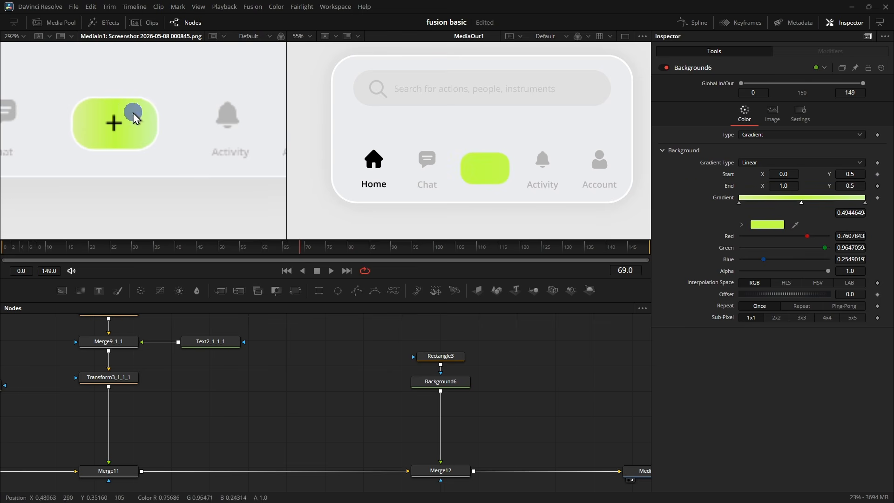
Darken the middle stop of Background6's gradient to green #b5e53c.
{"action": "left_click", "coordinate": [766, 224]}
{"action": "left_click_drag", "start_coordinate": [524, 169], "coordinate": [572, 208]}
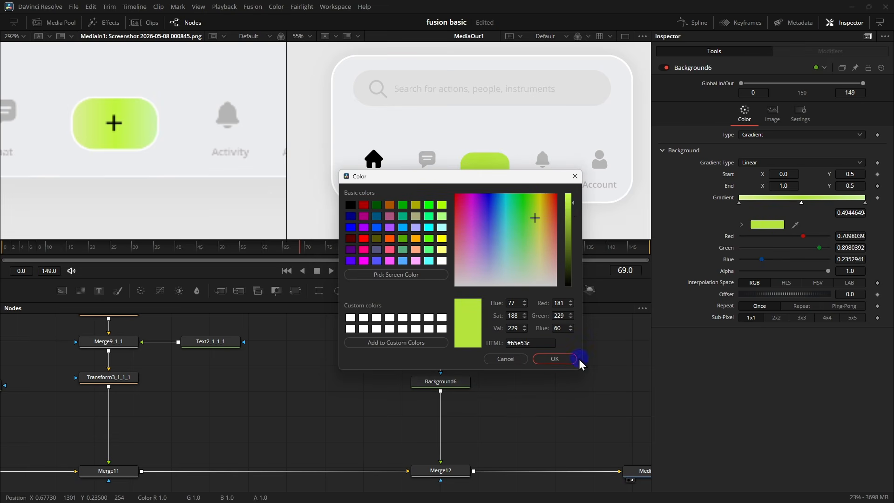
{"action": "left_click", "coordinate": [555, 358]}
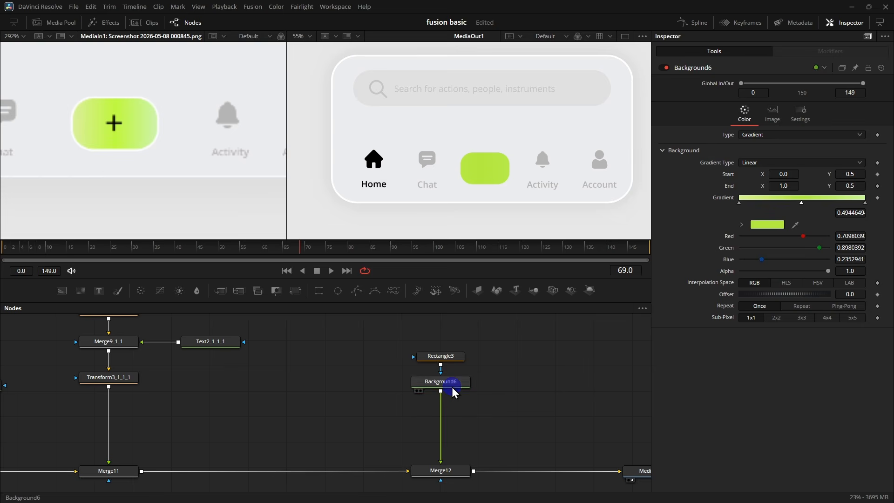
Narrow Background6's linear gradient to the button's width by setting Start X to 0.451 and End X to 0.555.
{"action": "left_click", "coordinate": [451, 387]}
{"action": "scroll", "coordinate": [564, 136], "scroll_direction": "down", "scroll_amount": 2}
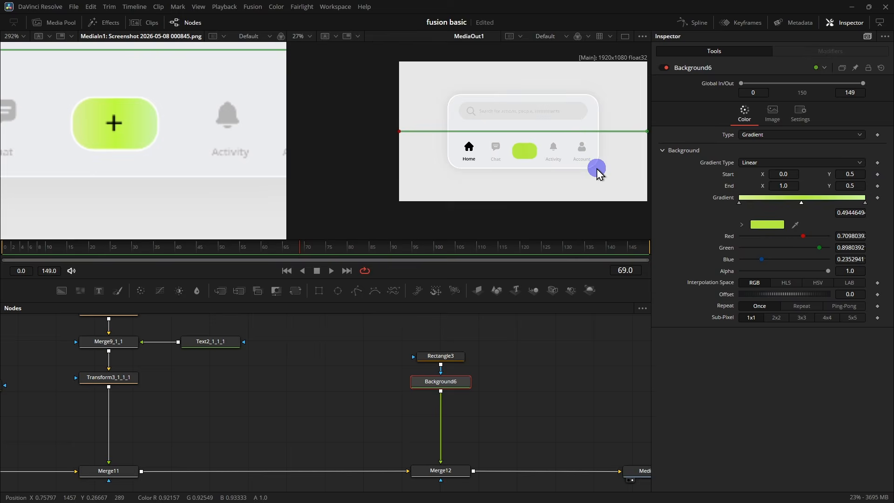
{"action": "key", "text": "ctrl+f"}
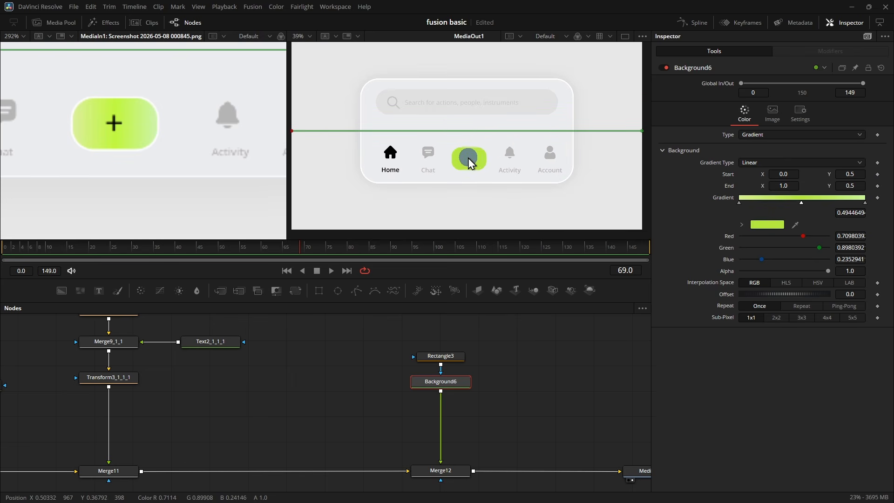
{"action": "mouse_move", "coordinate": [357, 155]}
{"action": "left_mouse_down"}
{"action": "mouse_move", "coordinate": [429, 158]}
{"action": "mouse_move", "coordinate": [293, 133]}
{"action": "mouse_move", "coordinate": [476, 157]}
{"action": "mouse_move", "coordinate": [443, 156]}
{"action": "mouse_move", "coordinate": [544, 185]}
{"action": "mouse_move", "coordinate": [294, 142]}
{"action": "mouse_move", "coordinate": [565, 147]}
{"action": "mouse_move", "coordinate": [756, 186]}
{"action": "mouse_move", "coordinate": [784, 174]}
{"action": "left_mouse_up"}
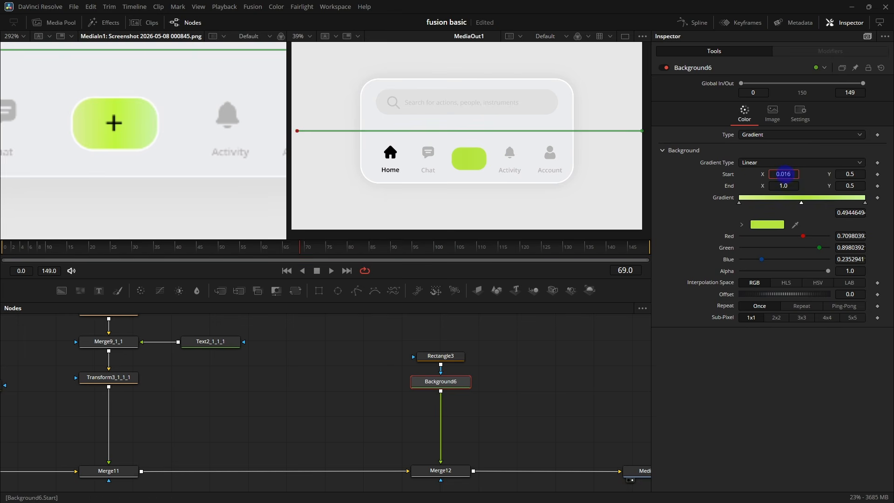
{"action": "left_click_drag", "start_coordinate": [838, 174], "coordinate": [548, 172]}
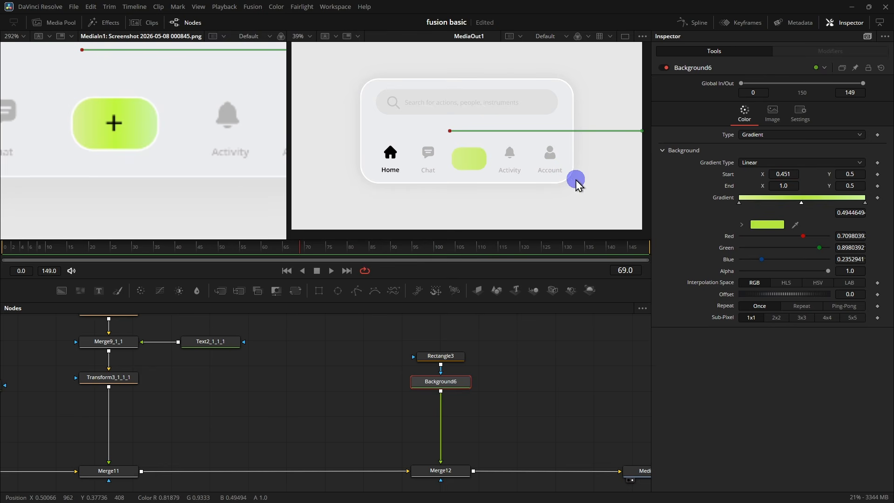
{"action": "left_click", "coordinate": [787, 186]}
{"action": "left_click_drag", "start_coordinate": [788, 186], "coordinate": [581, 186]}
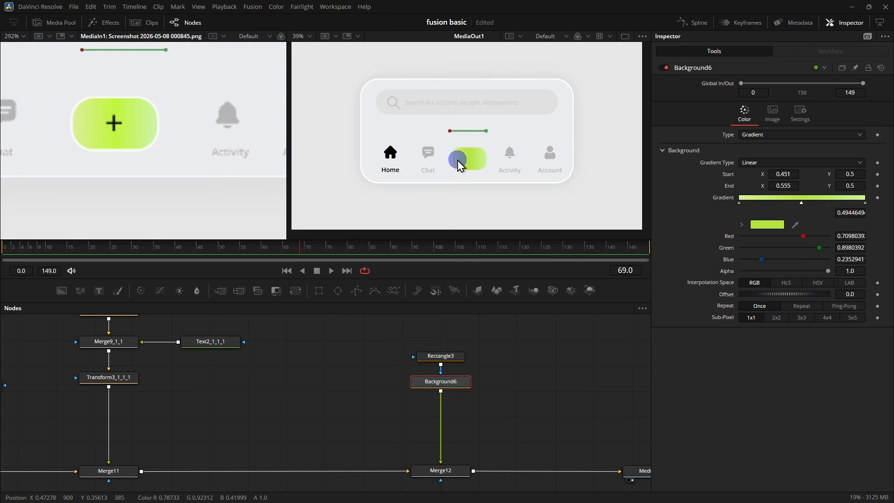
Move the gradient's start and end points onto the button's edges, with Start Y 0.358774 and End Y 0.359311.
{"action": "scroll", "coordinate": [458, 155], "scroll_direction": "up", "scroll_amount": 2}
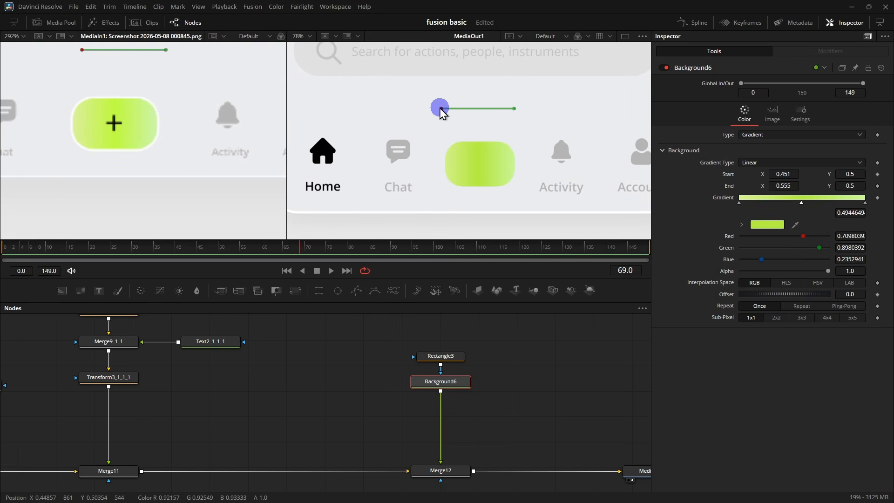
{"action": "left_click_drag", "start_coordinate": [440, 108], "coordinate": [446, 166]}
{"action": "left_click_drag", "start_coordinate": [514, 110], "coordinate": [513, 165]}
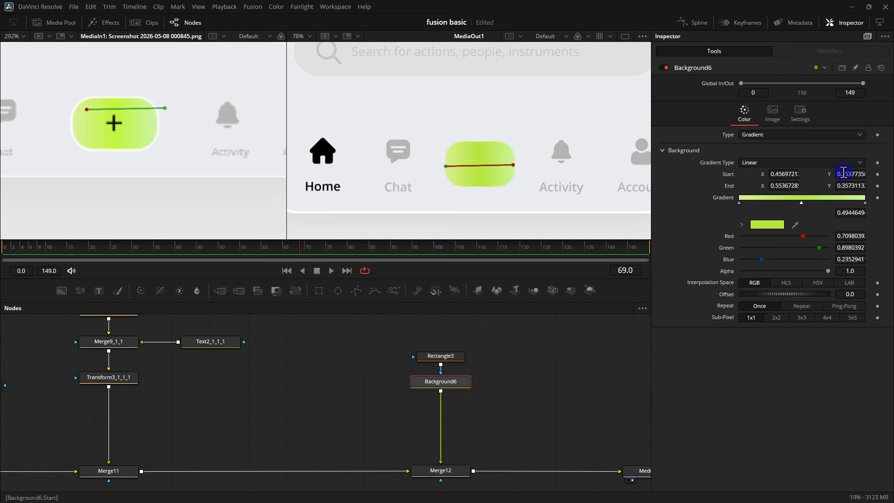
{"action": "left_click_drag", "start_coordinate": [844, 172], "coordinate": [407, 233]}
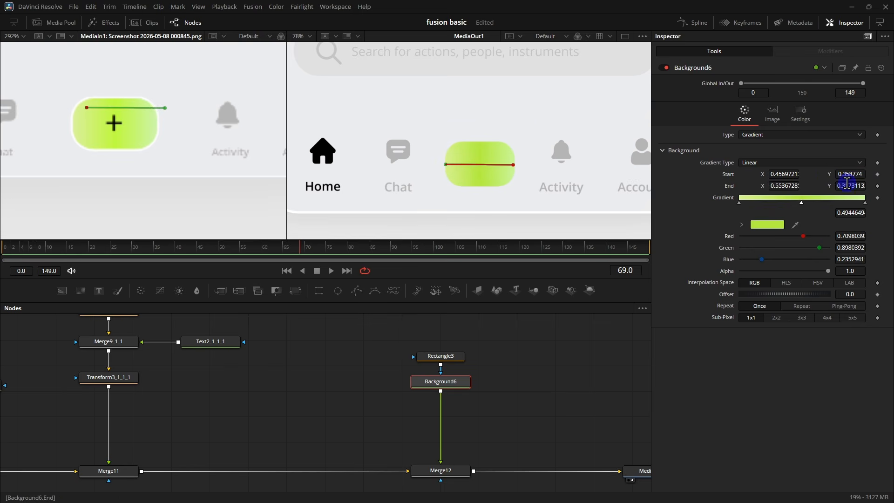
{"action": "left_click_drag", "start_coordinate": [847, 185], "coordinate": [401, 216]}
{"action": "left_click", "coordinate": [531, 160]}
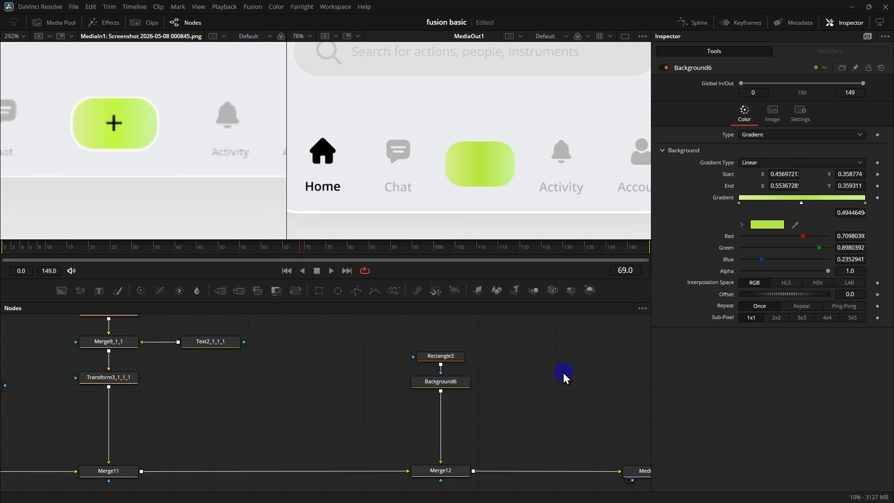
Duplicate Rectangle3 and Background6, merge the copy over the original button, and arrange the new nodes beside the button's chain.
{"action": "left_click_drag", "start_coordinate": [562, 375], "coordinate": [517, 371]}
{"action": "left_click_drag", "start_coordinate": [347, 326], "coordinate": [459, 403]}
{"action": "key", "text": "ctrl+c"}
{"action": "left_click", "coordinate": [475, 377]}
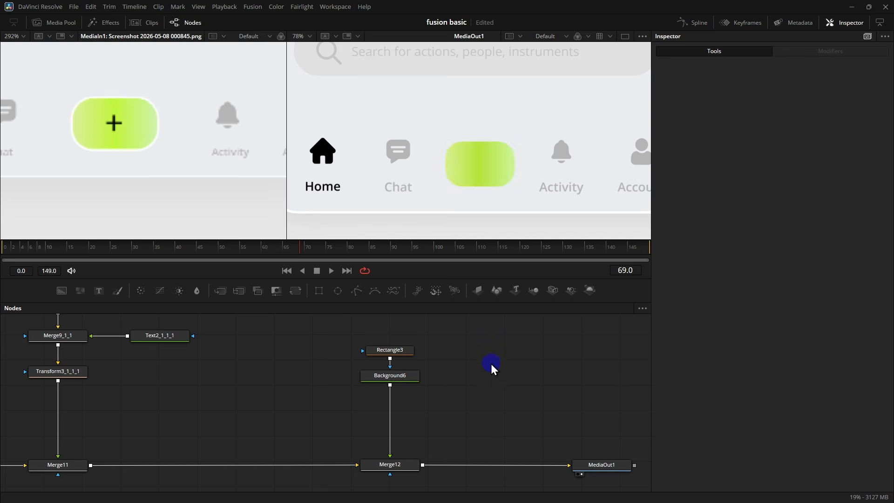
{"action": "key", "text": "ctrl+v"}
{"action": "left_click_drag", "start_coordinate": [517, 390], "coordinate": [387, 386]}
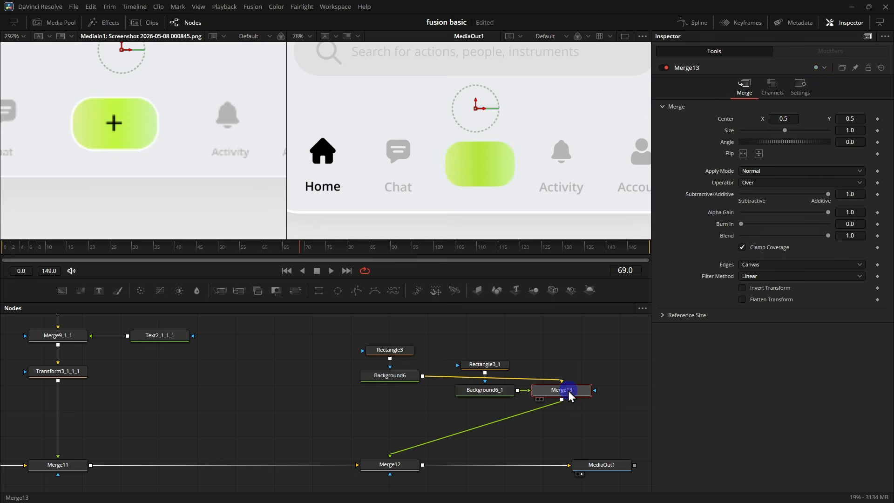
{"action": "left_click_drag", "start_coordinate": [568, 393], "coordinate": [401, 407]}
{"action": "left_click_drag", "start_coordinate": [462, 338], "coordinate": [510, 411]}
{"action": "left_click", "coordinate": [555, 403]}
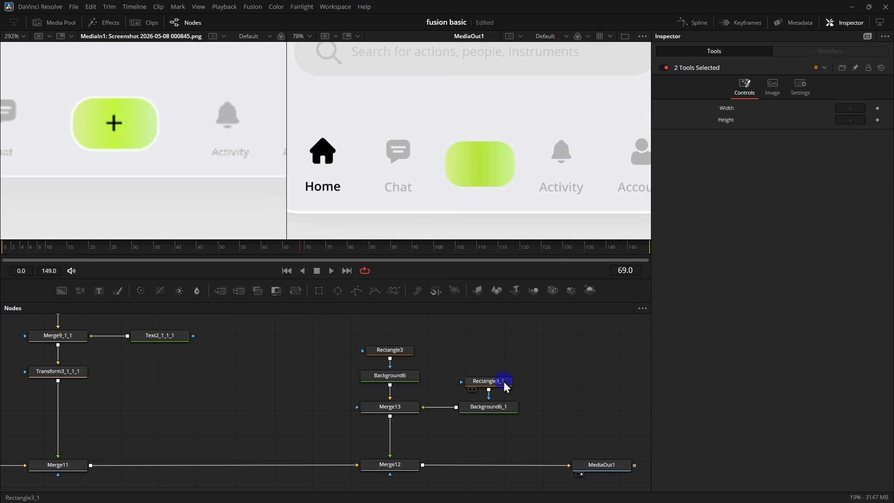
Turn Rectangle3_1 into an outline by disabling Solid and giving it a border width of 0.00103.
{"action": "left_click", "coordinate": [503, 382]}
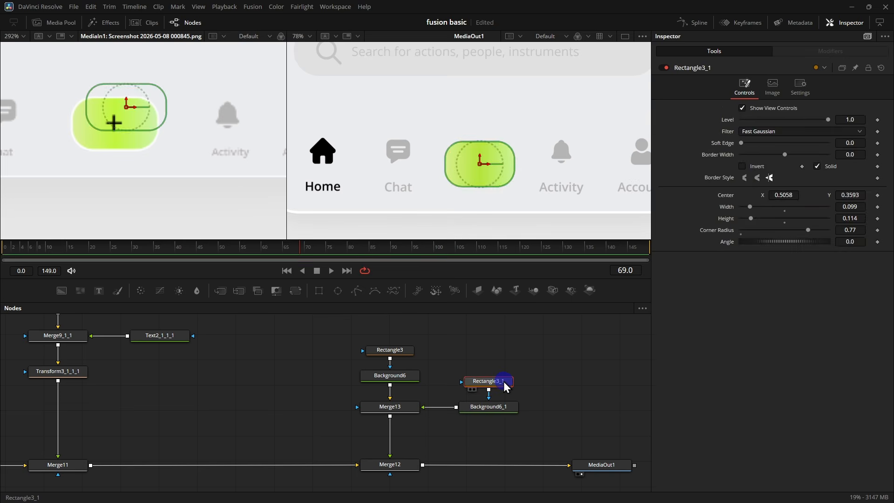
{"action": "left_click", "coordinate": [819, 169]}
{"action": "left_click_drag", "start_coordinate": [848, 154], "coordinate": [455, 154]}
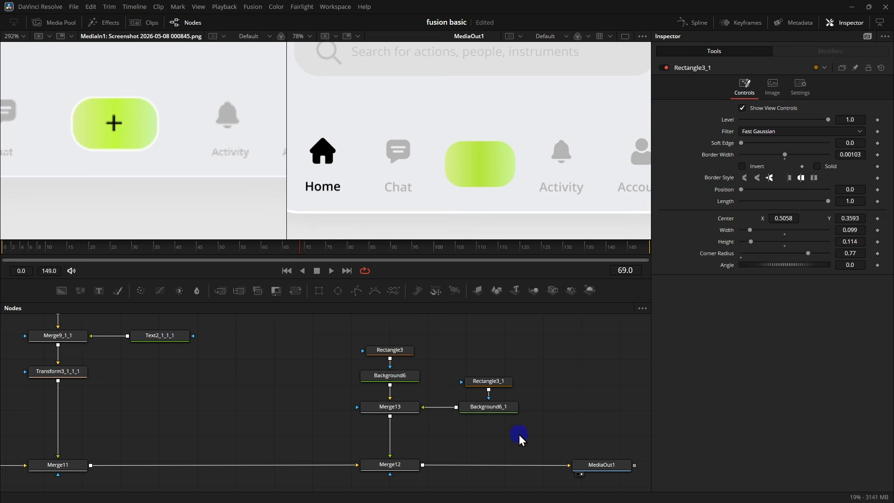
Change Background6_1 from Gradient to Solid Color and make it white, #ffffff.
{"action": "left_click", "coordinate": [505, 406]}
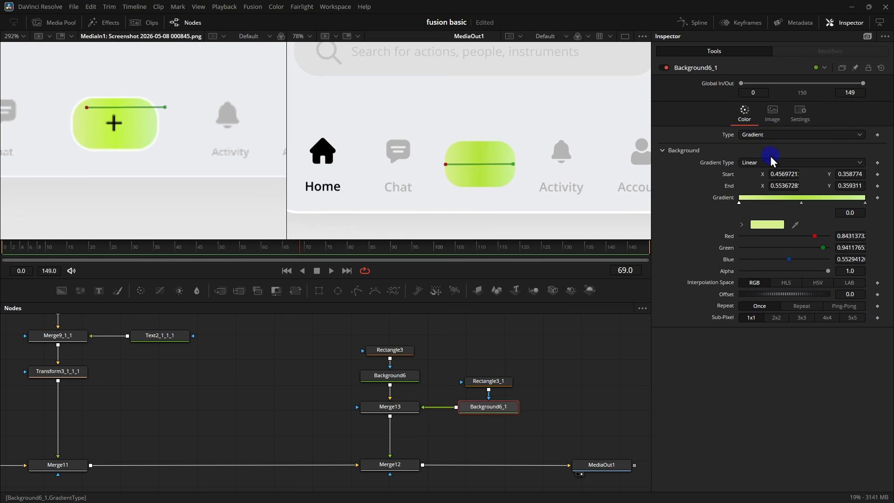
{"action": "left_click", "coordinate": [812, 135]}
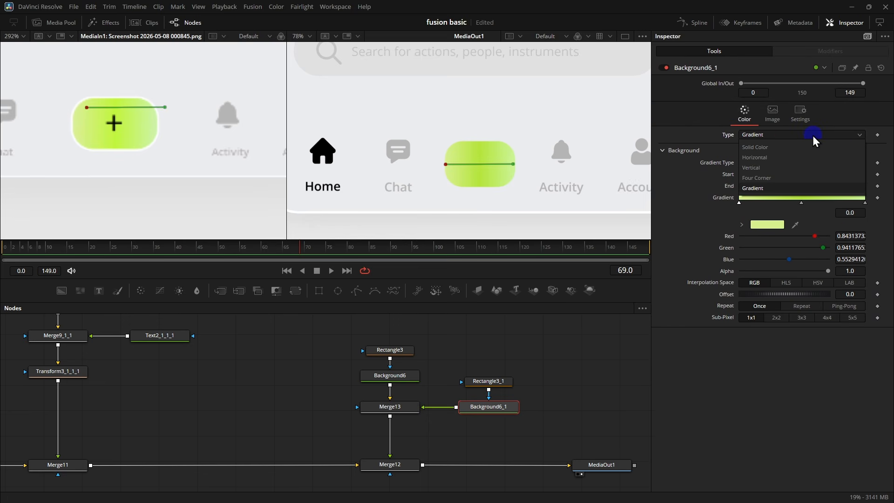
{"action": "left_click", "coordinate": [771, 146]}
{"action": "left_click", "coordinate": [770, 164]}
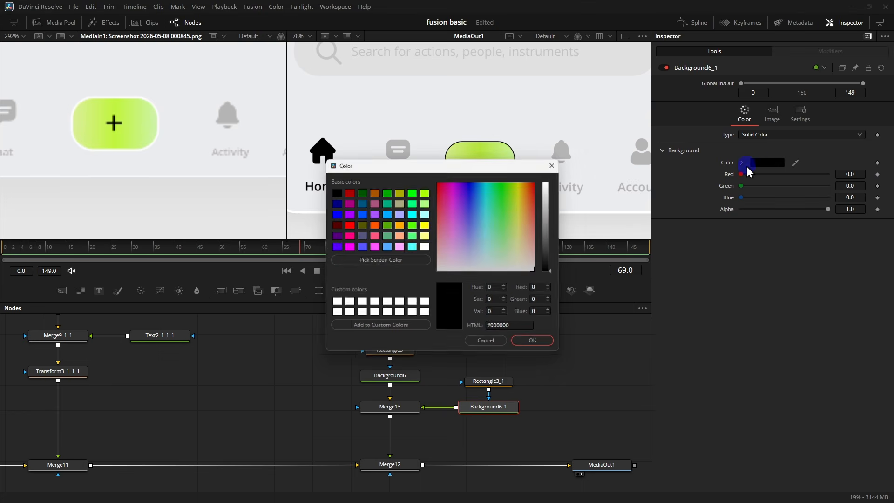
{"action": "left_click_drag", "start_coordinate": [531, 160], "coordinate": [592, 232]}
{"action": "left_click", "coordinate": [615, 248]}
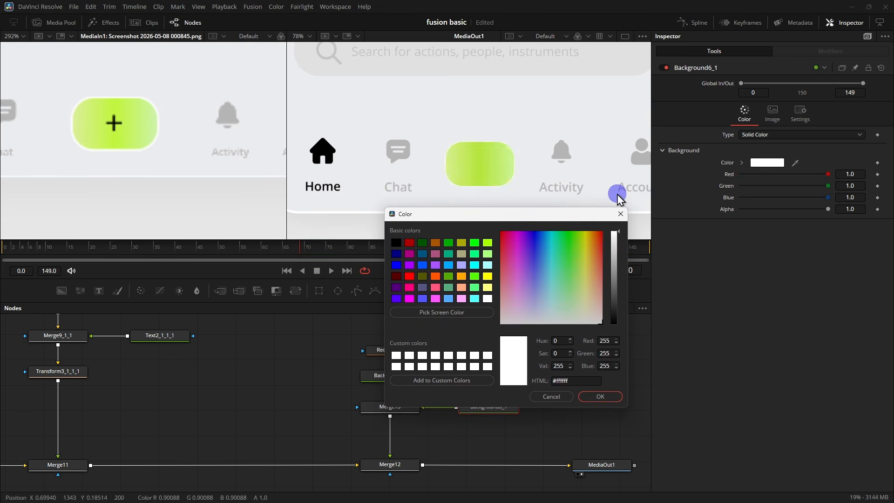
{"action": "left_click", "coordinate": [620, 213]}
Thicken Rectangle3_1's border width to 0.00211 and hide its view controls.
{"action": "left_click", "coordinate": [493, 381]}
{"action": "left_click_drag", "start_coordinate": [850, 156], "coordinate": [868, 155]}
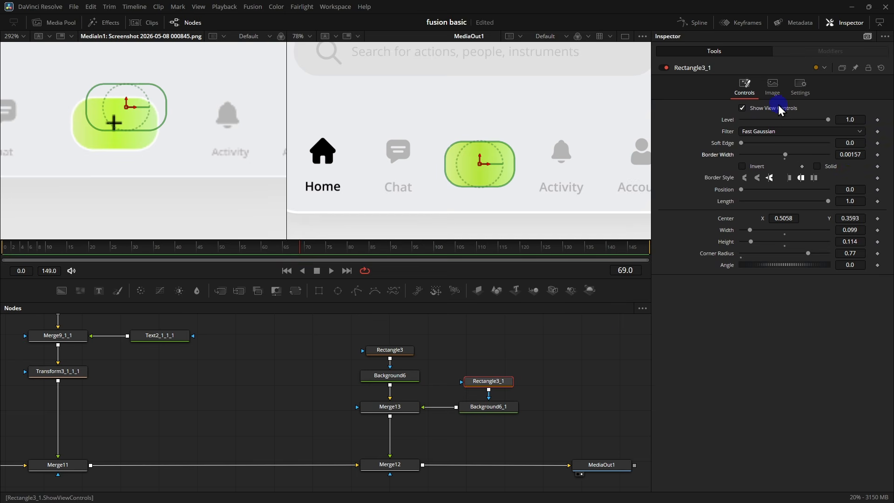
{"action": "left_click", "coordinate": [741, 109]}
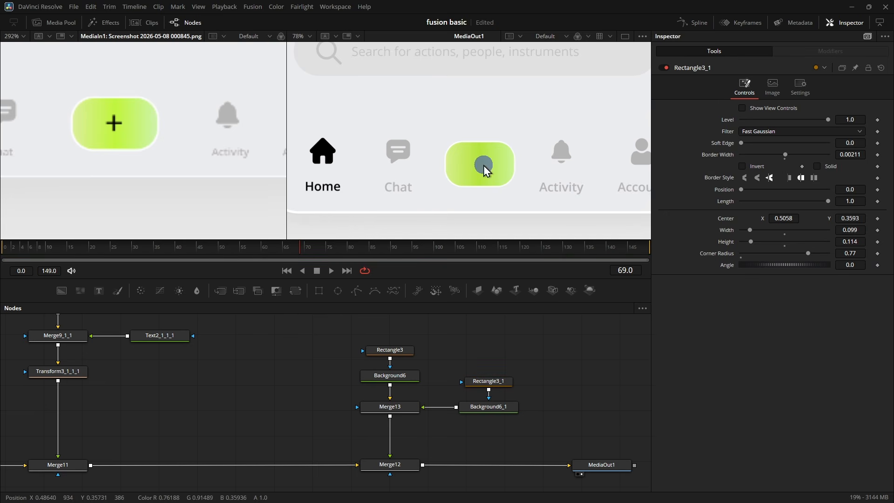
Add a Drop Shadow after Merge13 with drop distance 0, blur 0.77 and shadow strength 0.107.
{"action": "left_click_drag", "start_coordinate": [409, 364], "coordinate": [594, 438]}
{"action": "left_click", "coordinate": [445, 444]}
{"action": "left_click", "coordinate": [404, 409]}
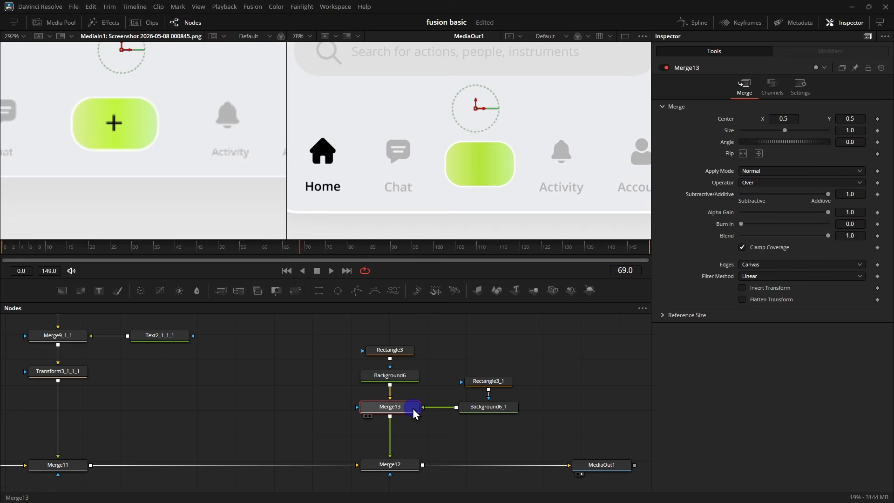
{"action": "key", "text": "shift+space"}
{"action": "type", "text": "drop"}
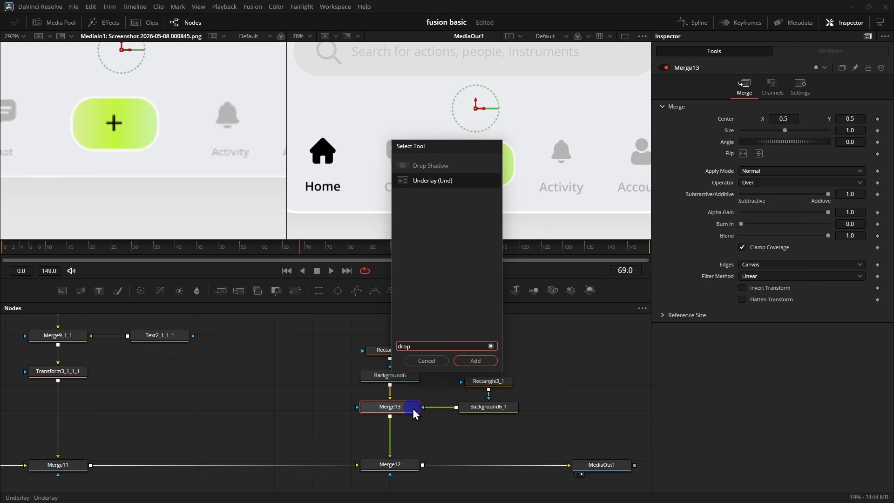
{"action": "key", "text": "Up"}
{"action": "key", "text": "Return"}
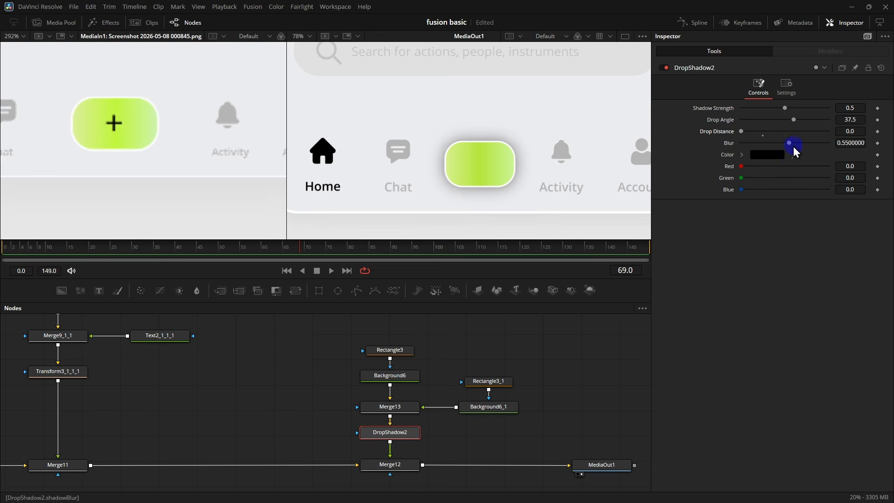
{"action": "left_click_drag", "start_coordinate": [792, 146], "coordinate": [810, 144]}
{"action": "left_click_drag", "start_coordinate": [784, 107], "coordinate": [750, 113]}
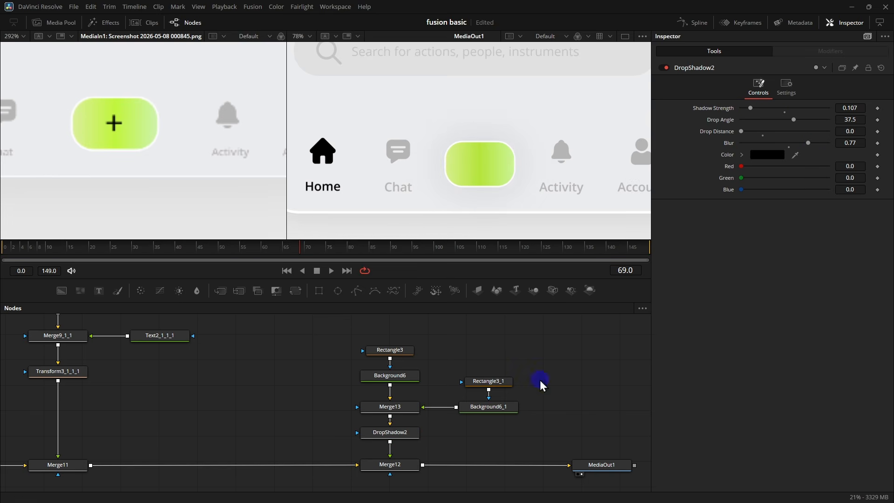
Make room above DropShadow2 and merge a new Text node into the button's chain between Merge13 and the shadow.
{"action": "left_click_drag", "start_coordinate": [305, 335], "coordinate": [575, 448]}
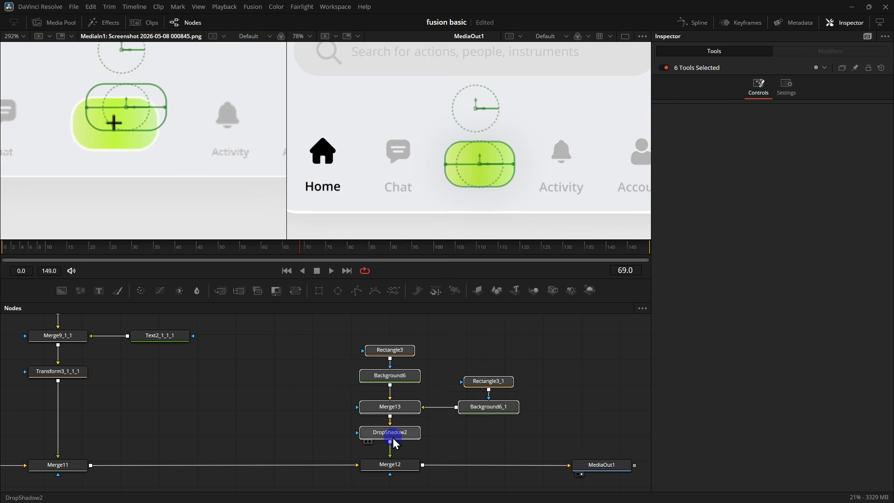
{"action": "left_click_drag", "start_coordinate": [390, 435], "coordinate": [406, 465]}
{"action": "left_click", "coordinate": [148, 107]}
{"action": "left_click", "coordinate": [133, 335]}
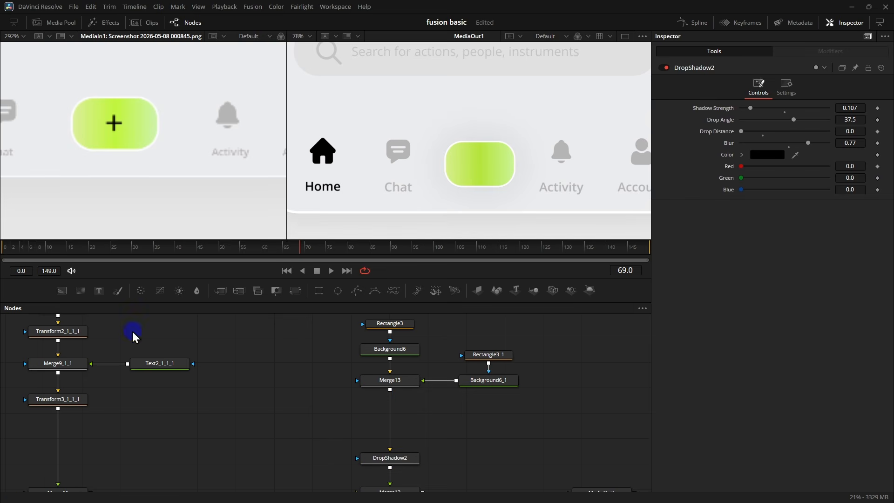
{"action": "left_click_drag", "start_coordinate": [99, 295], "coordinate": [491, 427]}
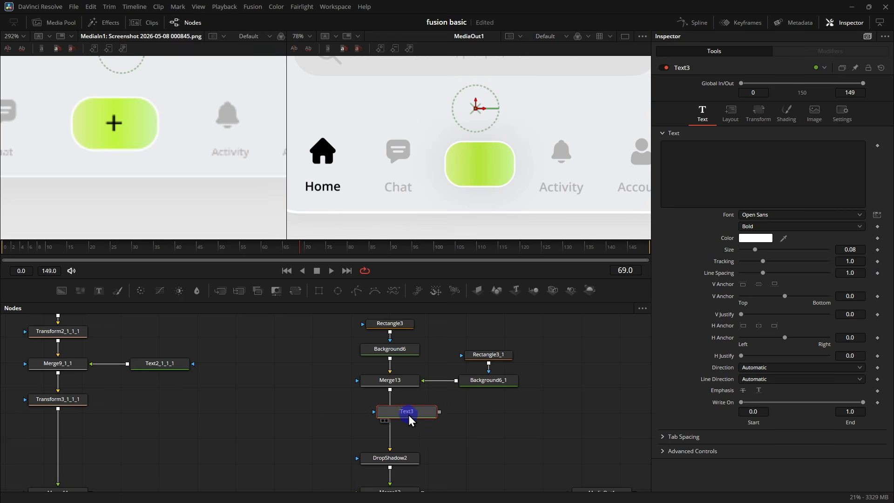
{"action": "left_click_drag", "start_coordinate": [389, 417], "coordinate": [542, 419]}
{"action": "left_click", "coordinate": [406, 417]}
{"action": "mouse_move", "coordinate": [406, 461]}
{"action": "left_mouse_down"}
{"action": "mouse_move", "coordinate": [300, 454]}
{"action": "mouse_move", "coordinate": [412, 454]}
{"action": "mouse_move", "coordinate": [392, 454]}
{"action": "left_mouse_up"}
{"action": "left_click", "coordinate": [442, 434]}
{"action": "left_click", "coordinate": [300, 449]}
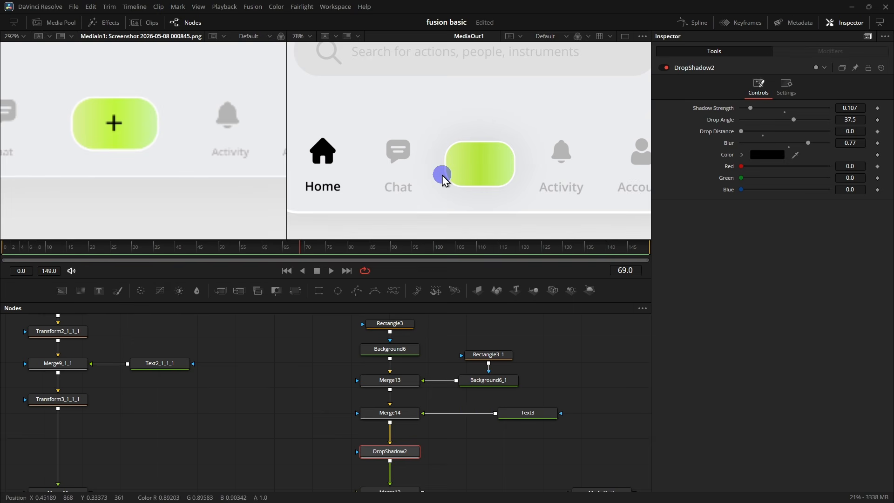
Enter "+" as Text3's content and color it near-black #151515.
{"action": "left_click_drag", "start_coordinate": [528, 413], "coordinate": [520, 413]}
{"action": "left_click", "coordinate": [732, 176]}
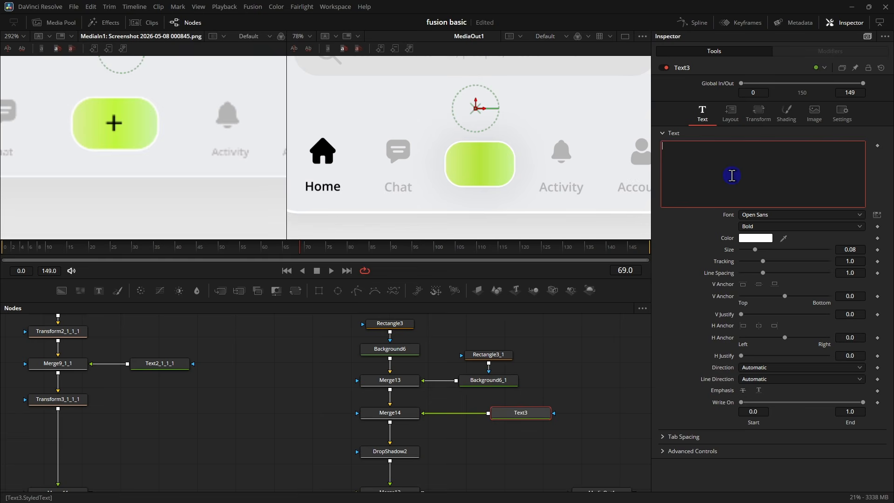
{"action": "left_click", "coordinate": [755, 237]}
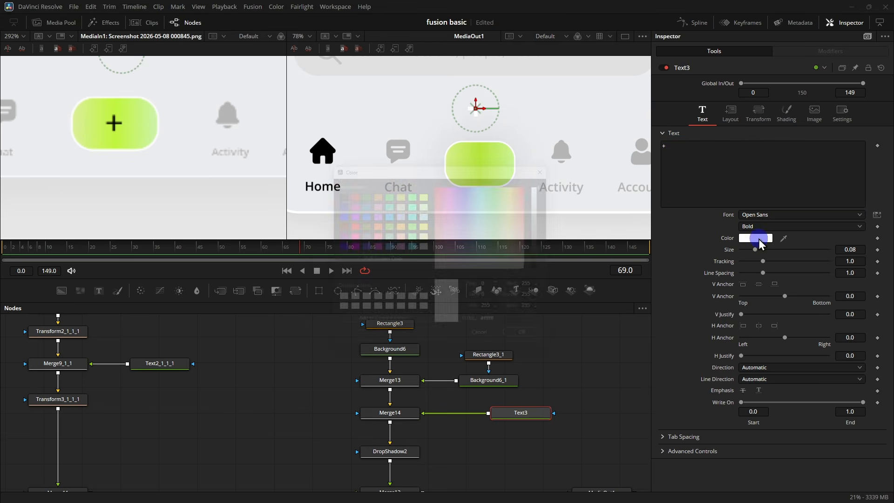
{"action": "left_click", "coordinate": [583, 279]}
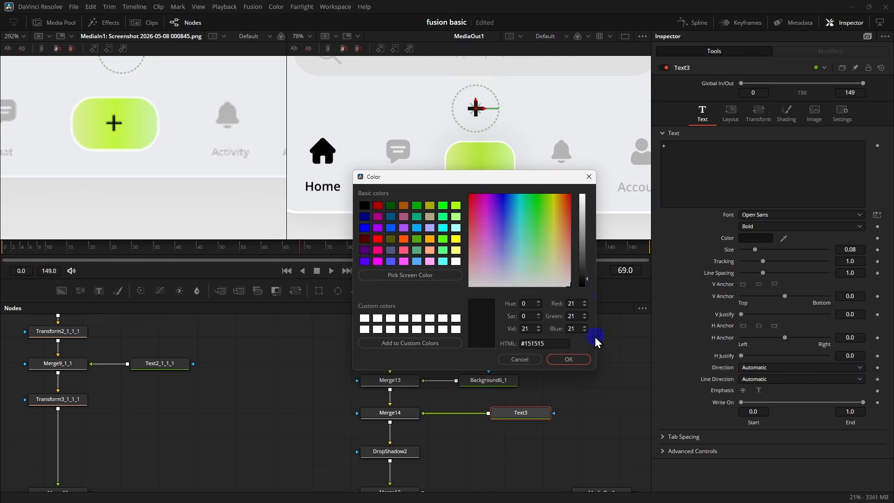
{"action": "left_click", "coordinate": [578, 358]}
Position the plus sign in the middle of the green button at Center X 0.505, Y 0.3578.
{"action": "left_click", "coordinate": [732, 117]}
{"action": "left_click", "coordinate": [875, 159]}
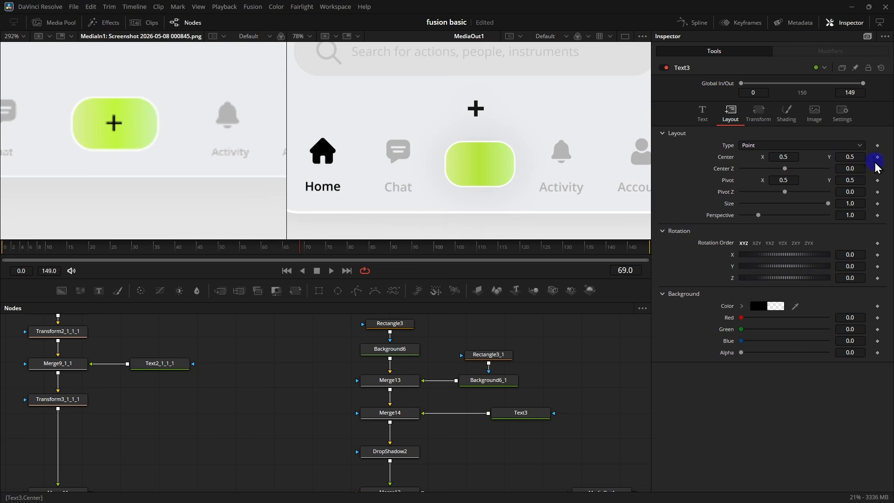
{"action": "left_click_drag", "start_coordinate": [857, 155], "coordinate": [780, 159]}
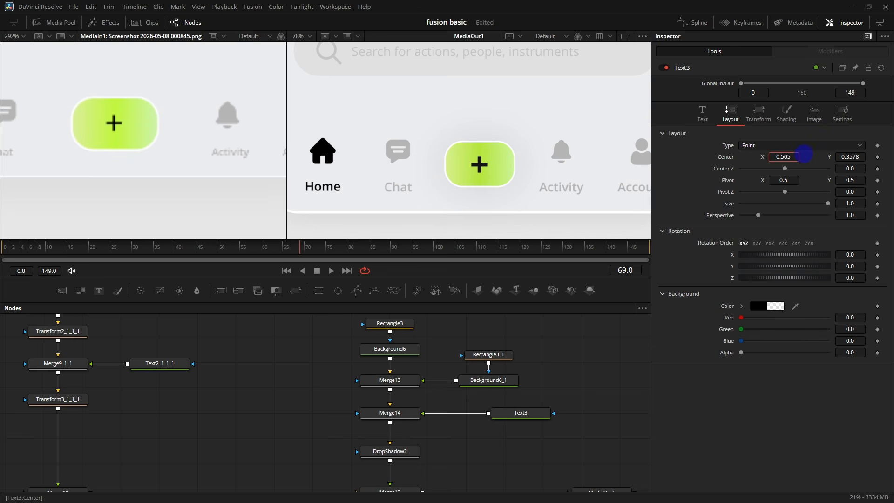
Change the plus sign's font style to Regular and set its text size to 0.0678.
{"action": "left_click", "coordinate": [703, 113]}
{"action": "left_click", "coordinate": [806, 226]}
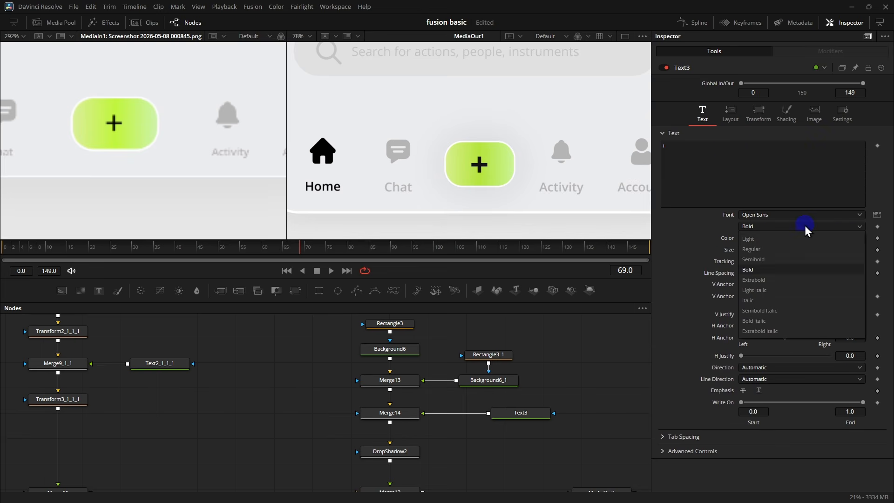
{"action": "left_click", "coordinate": [772, 249]}
{"action": "left_click", "coordinate": [849, 249]}
{"action": "left_click_drag", "start_coordinate": [849, 249], "coordinate": [816, 254]}
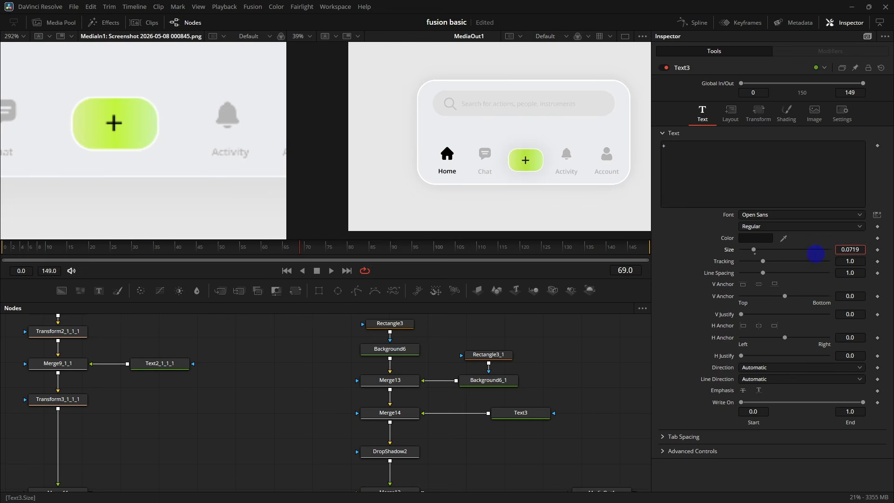
Review the whole card in a single MediaOut1 viewer fitted to the window, with the reference viewer and node graph hidden.
{"action": "scroll", "coordinate": [499, 137], "scroll_direction": "down", "scroll_amount": 2}
{"action": "scroll", "coordinate": [110, 143], "scroll_direction": "down", "scroll_amount": 5}
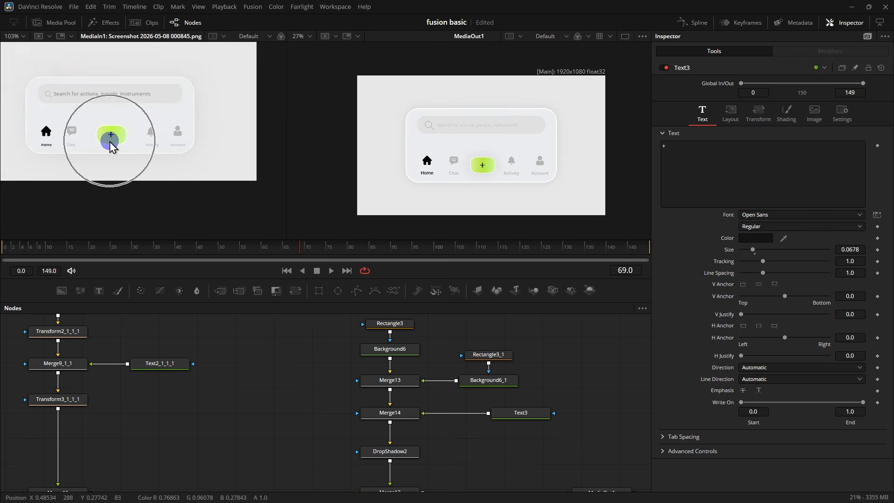
{"action": "left_click", "coordinate": [545, 98]}
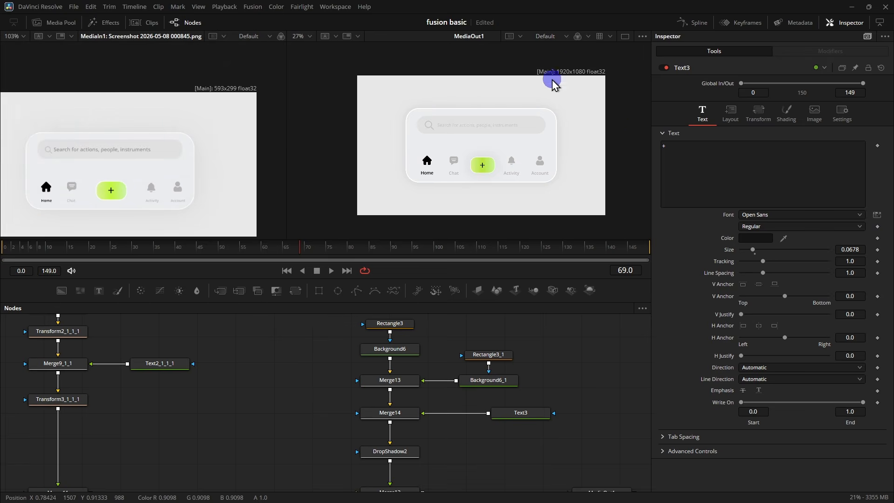
{"action": "left_click", "coordinate": [624, 37]}
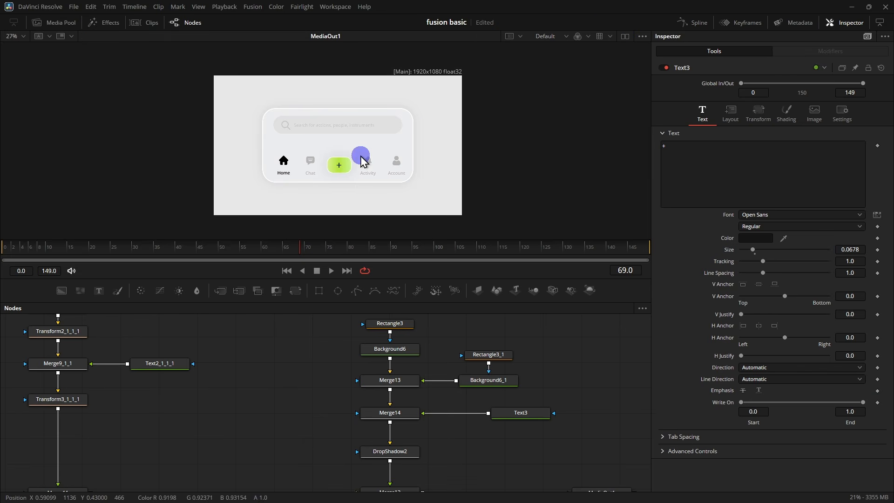
{"action": "left_click", "coordinate": [18, 36]}
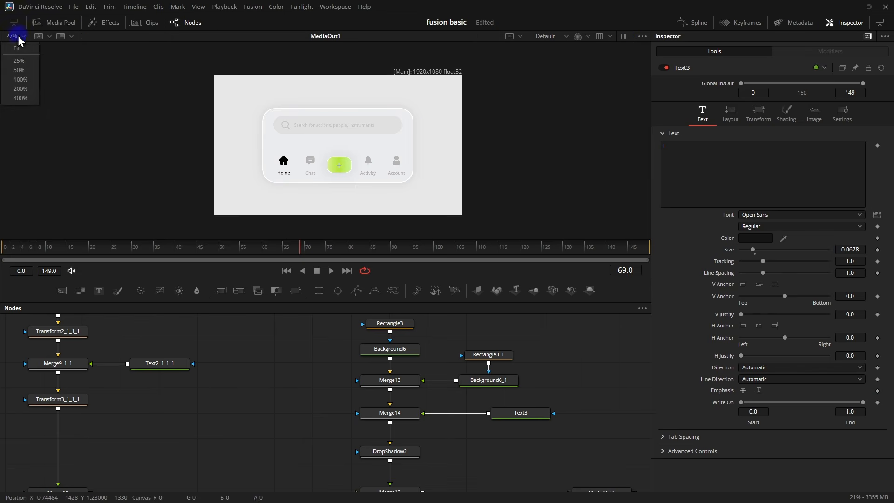
{"action": "left_click", "coordinate": [11, 50]}
{"action": "left_click", "coordinate": [173, 23]}
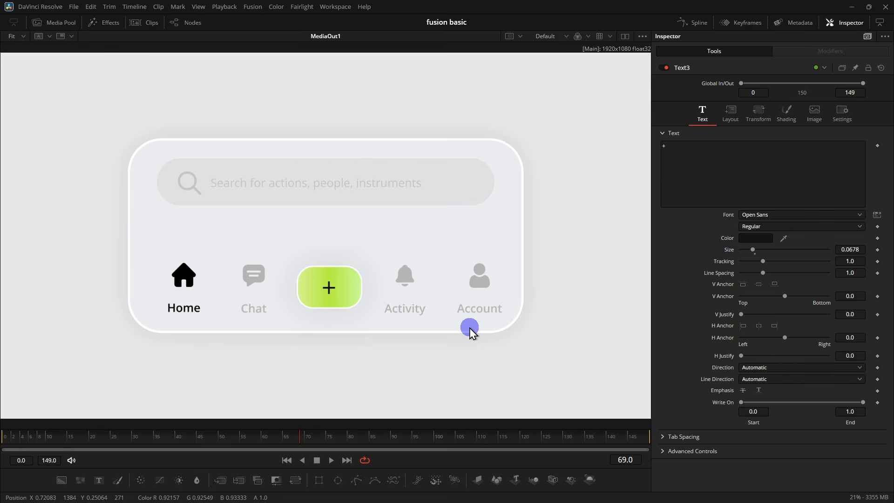
{"action": "scroll", "coordinate": [469, 332], "scroll_direction": "down", "scroll_amount": 2}
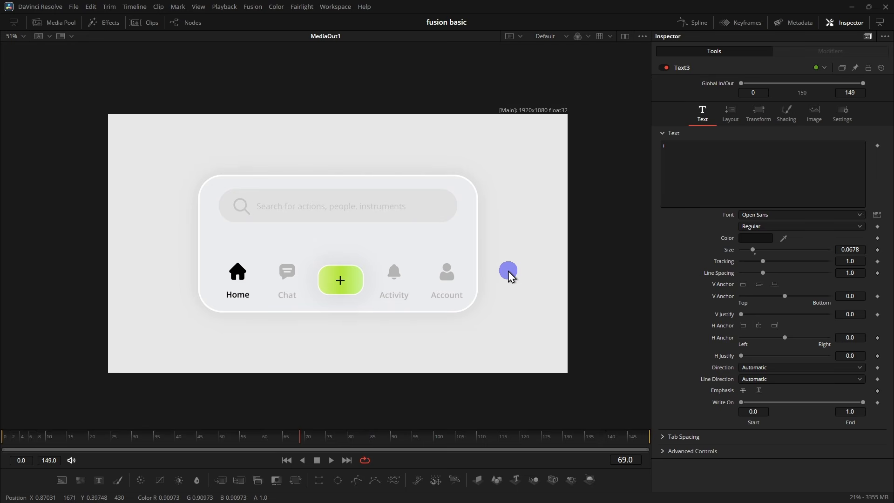